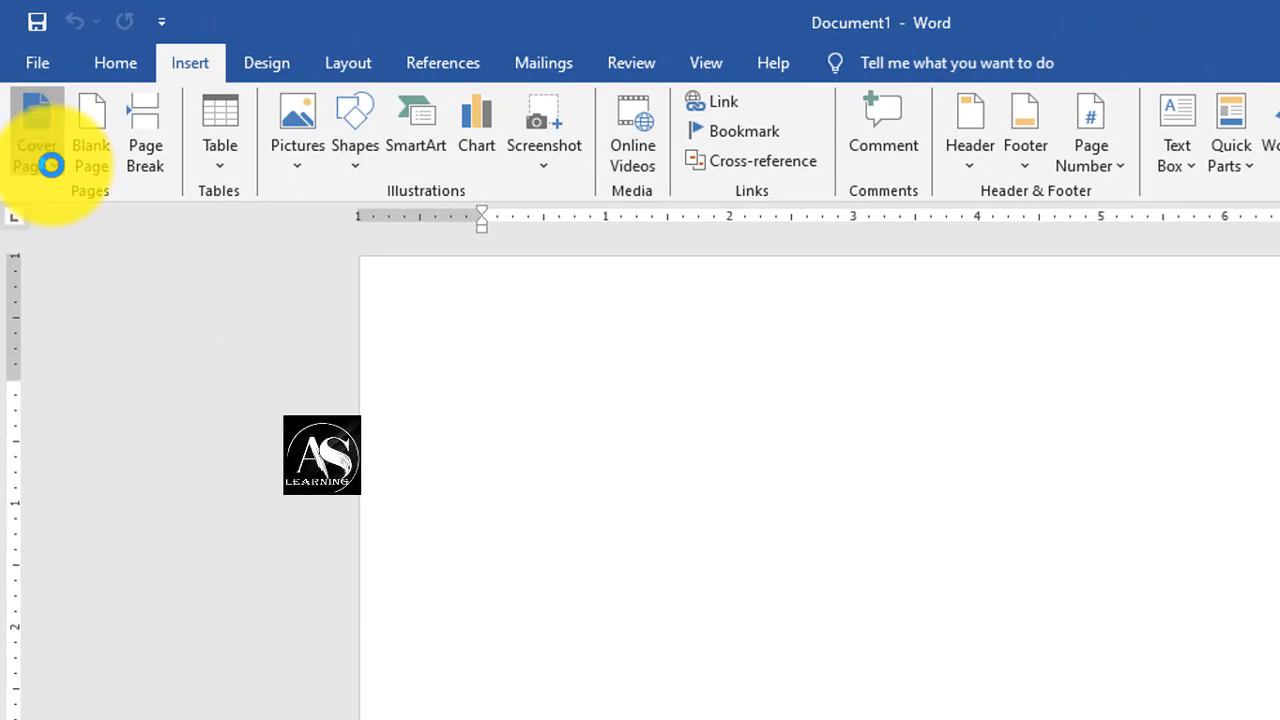
Insert the built-in Facet cover page into the document.
click(50, 165)
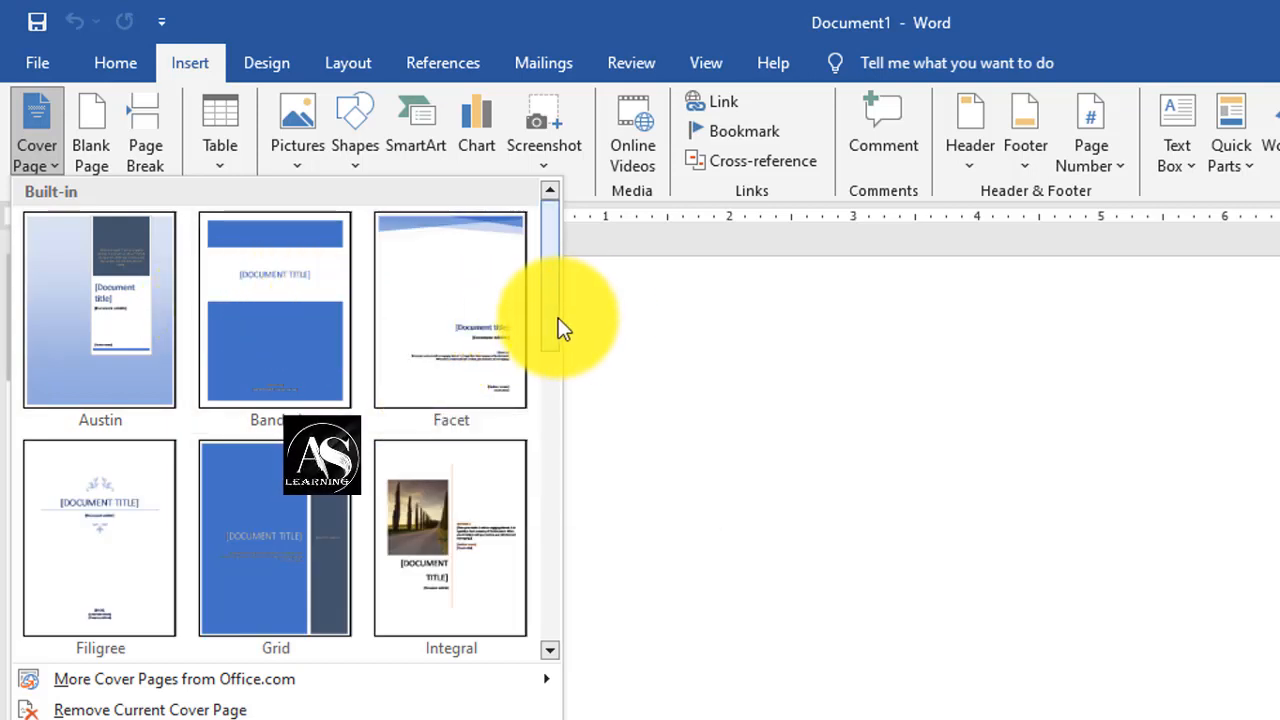
scroll(554, 319, down, 3)
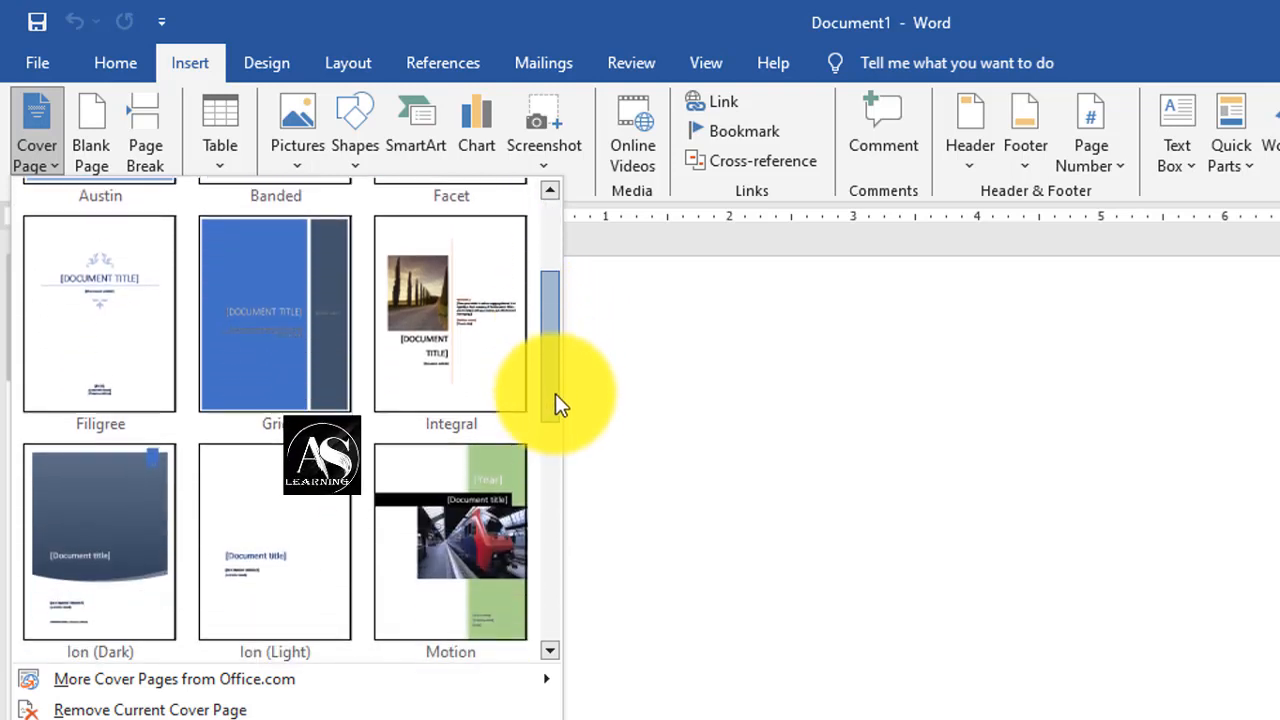
drag(561, 457, 561, 478)
click(424, 283)
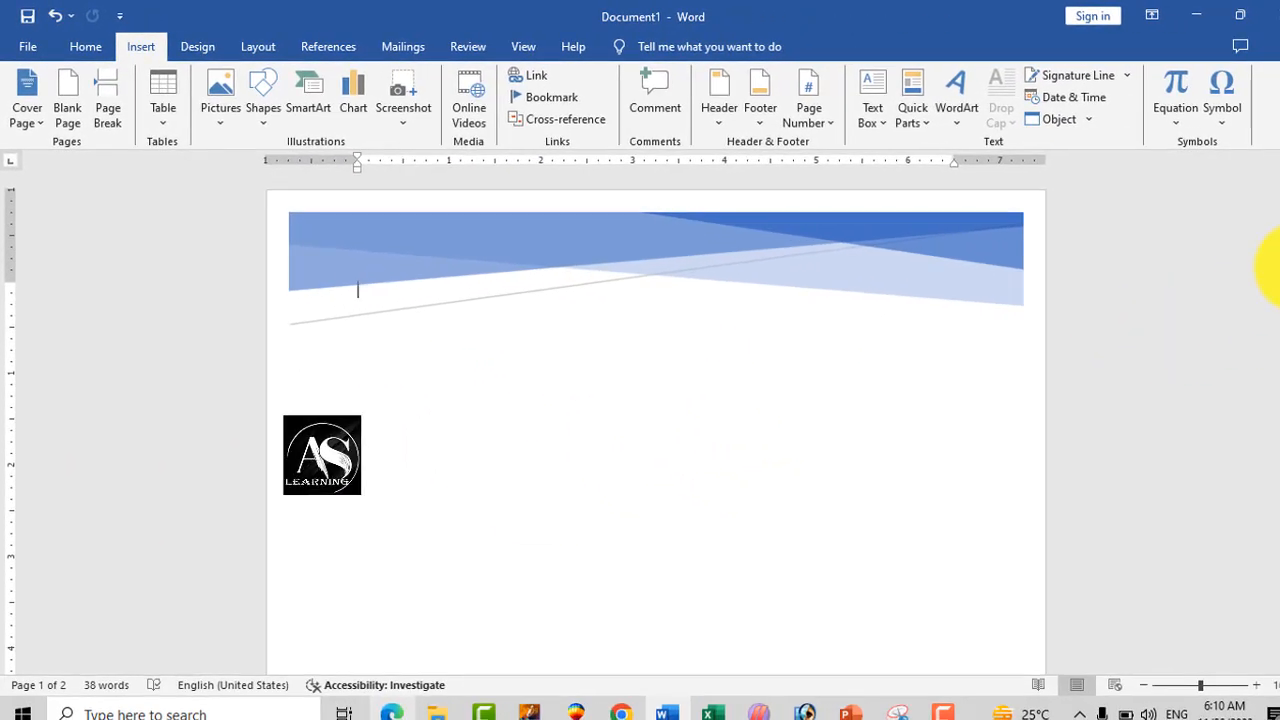
Replace the cover page's document title placeholder with "AS LEARNING".
drag(1272, 265, 1272, 585)
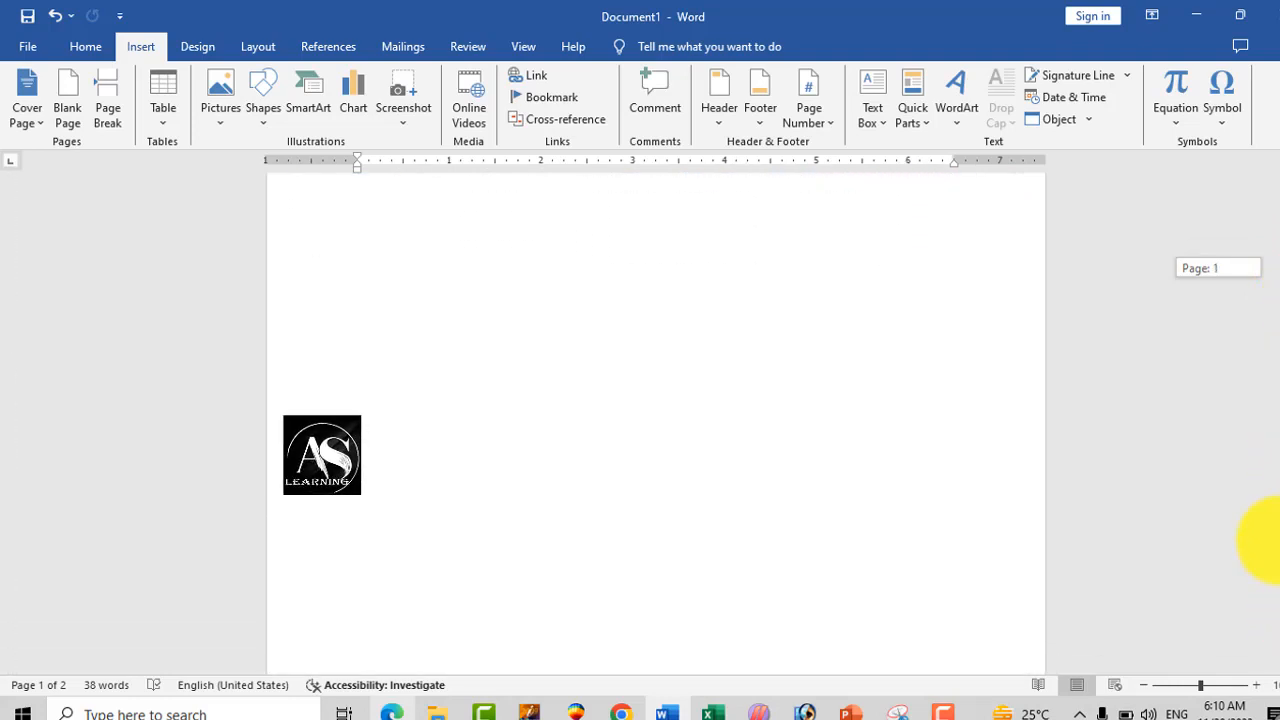
drag(1272, 498, 1237, 317)
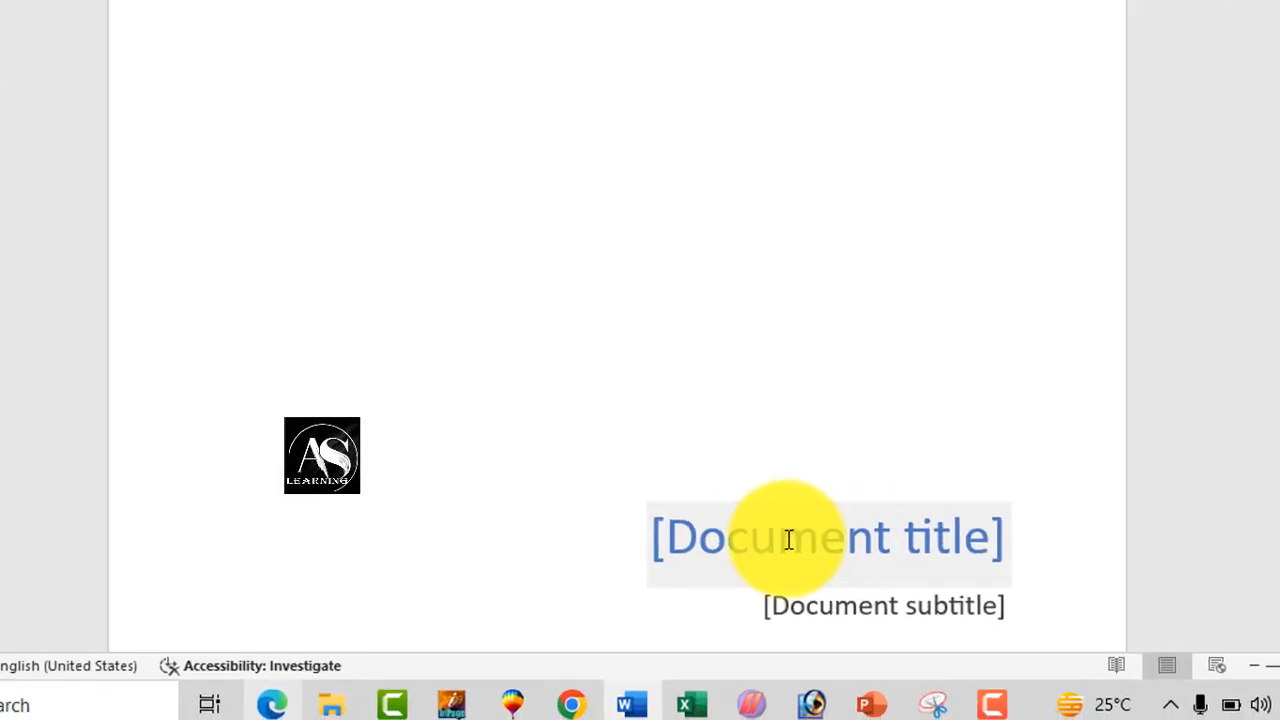
click(788, 540)
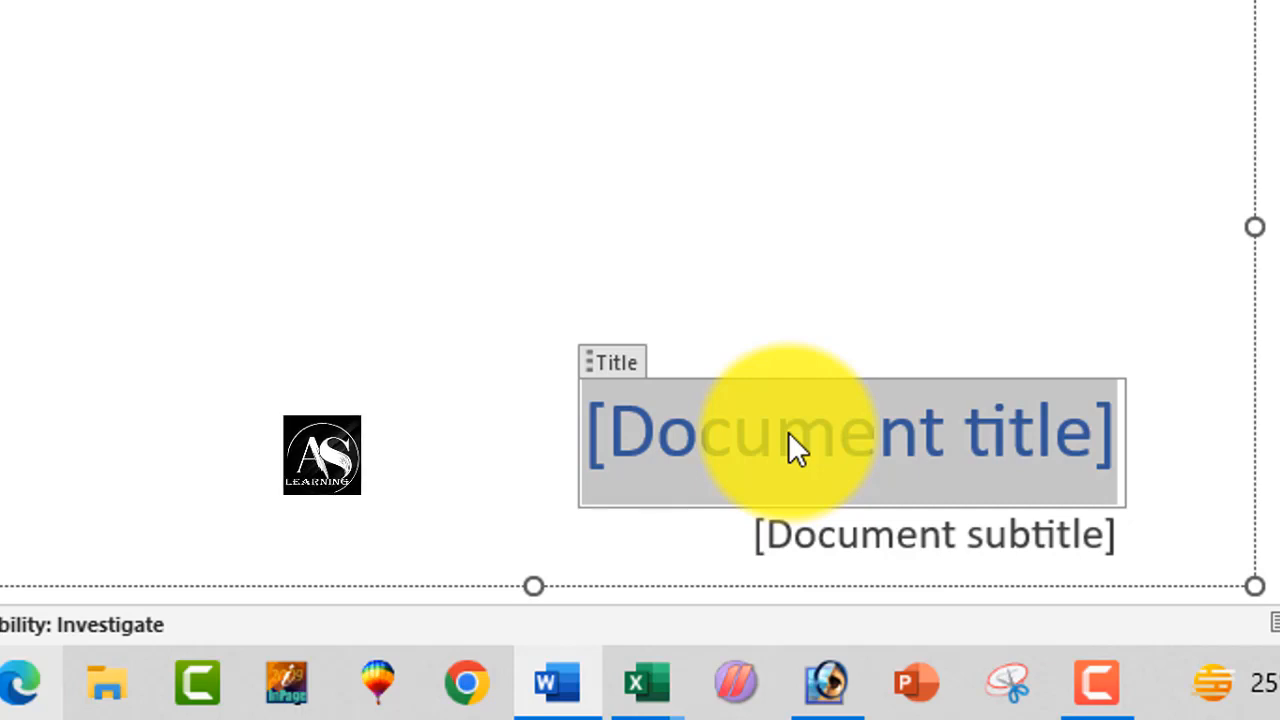
text(AS )
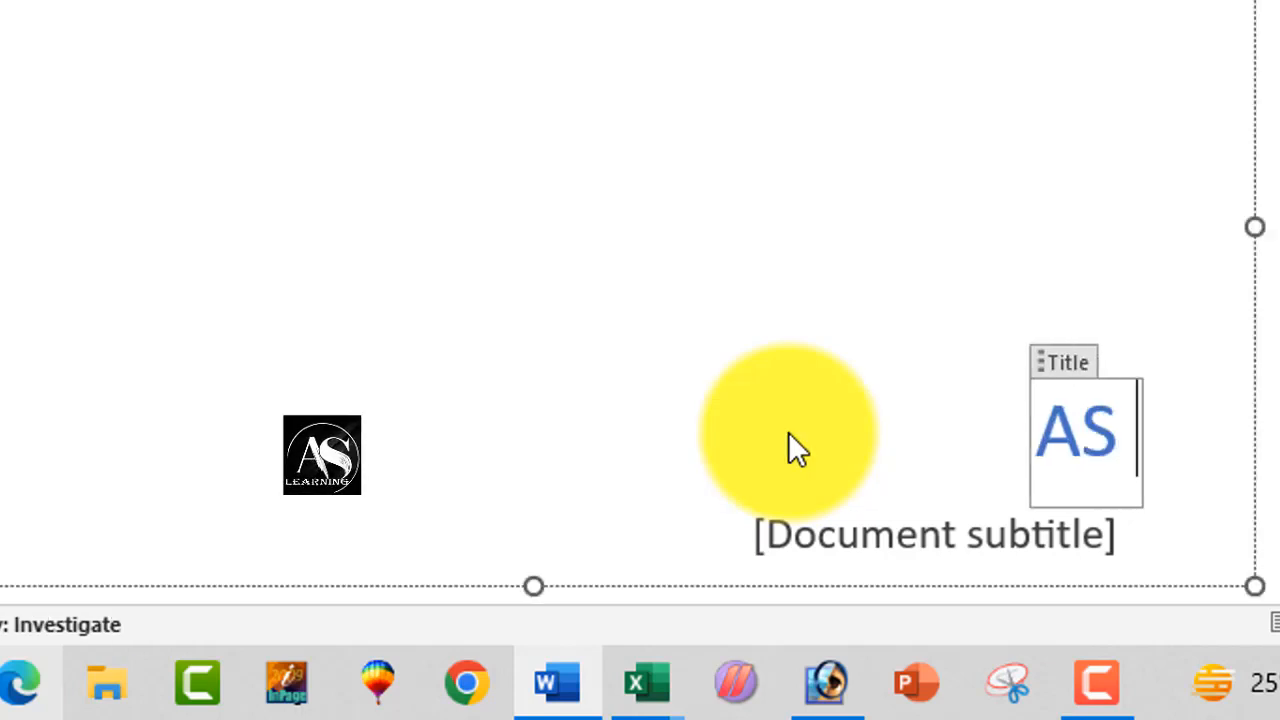
text(LEARNING)
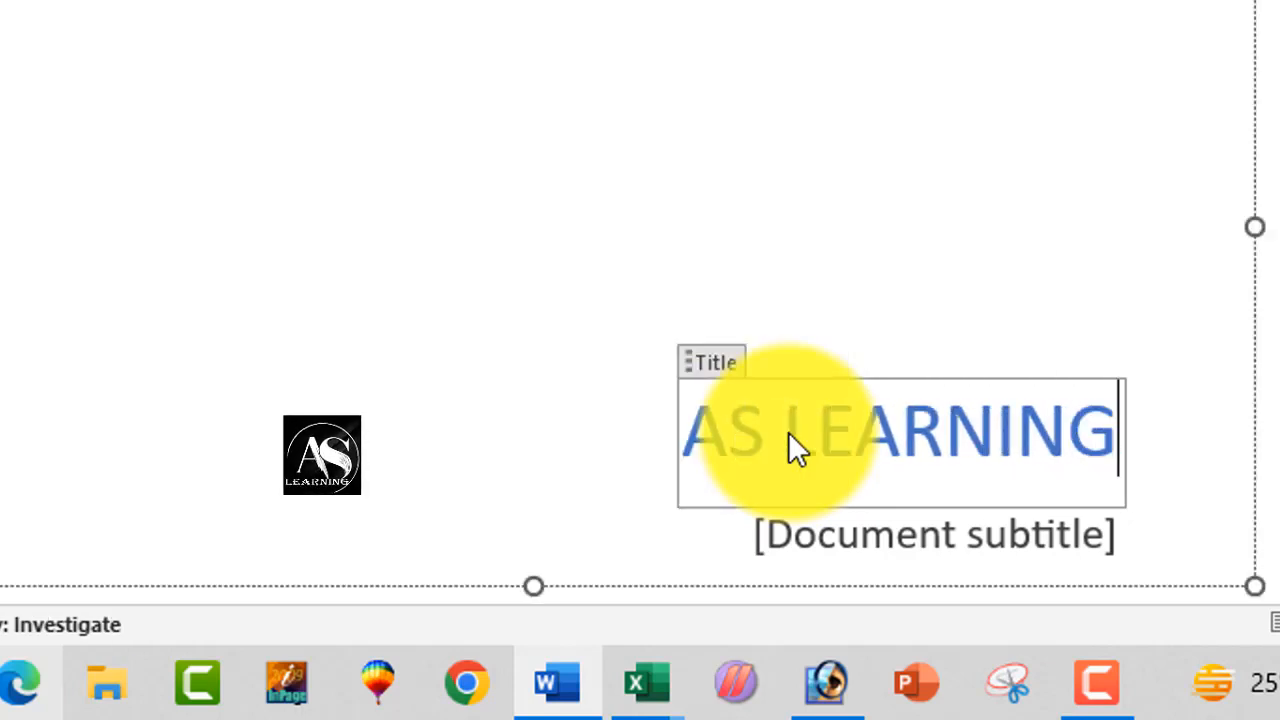
Replace the cover page's document subtitle placeholder with "YOUTUBE.COM".
click(834, 536)
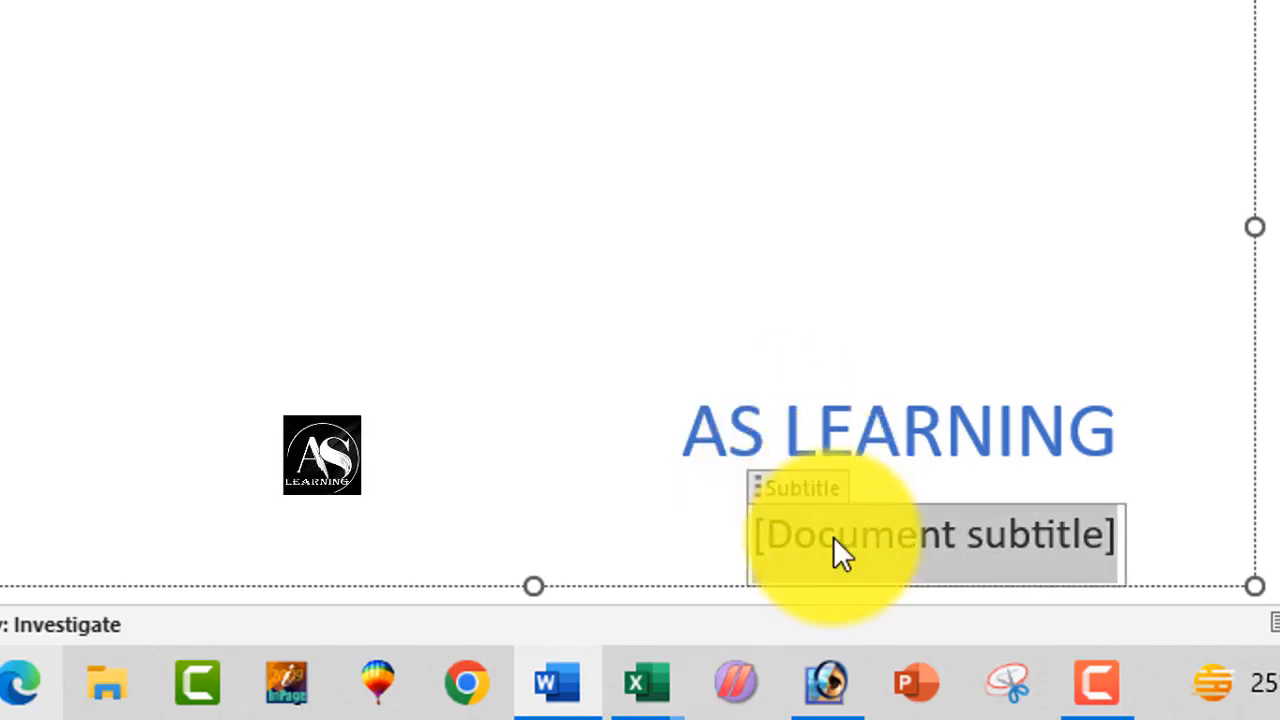
text(YO)
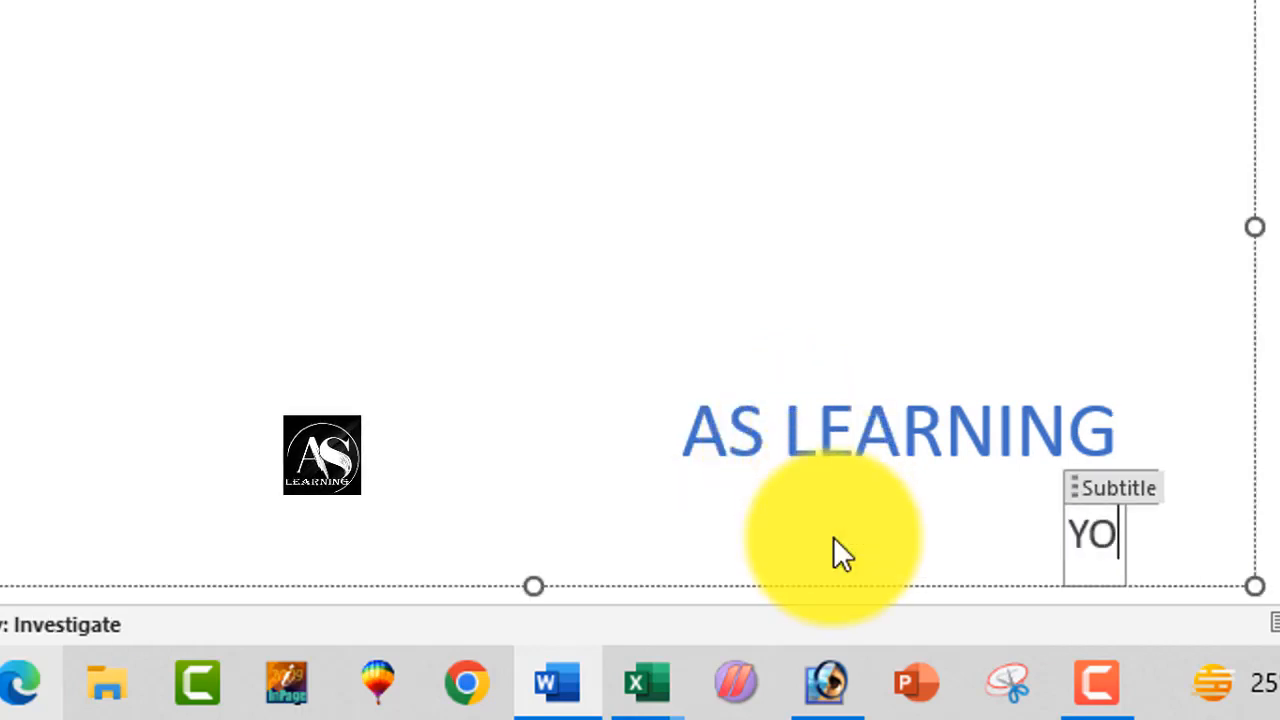
text(UTUBE.COM)
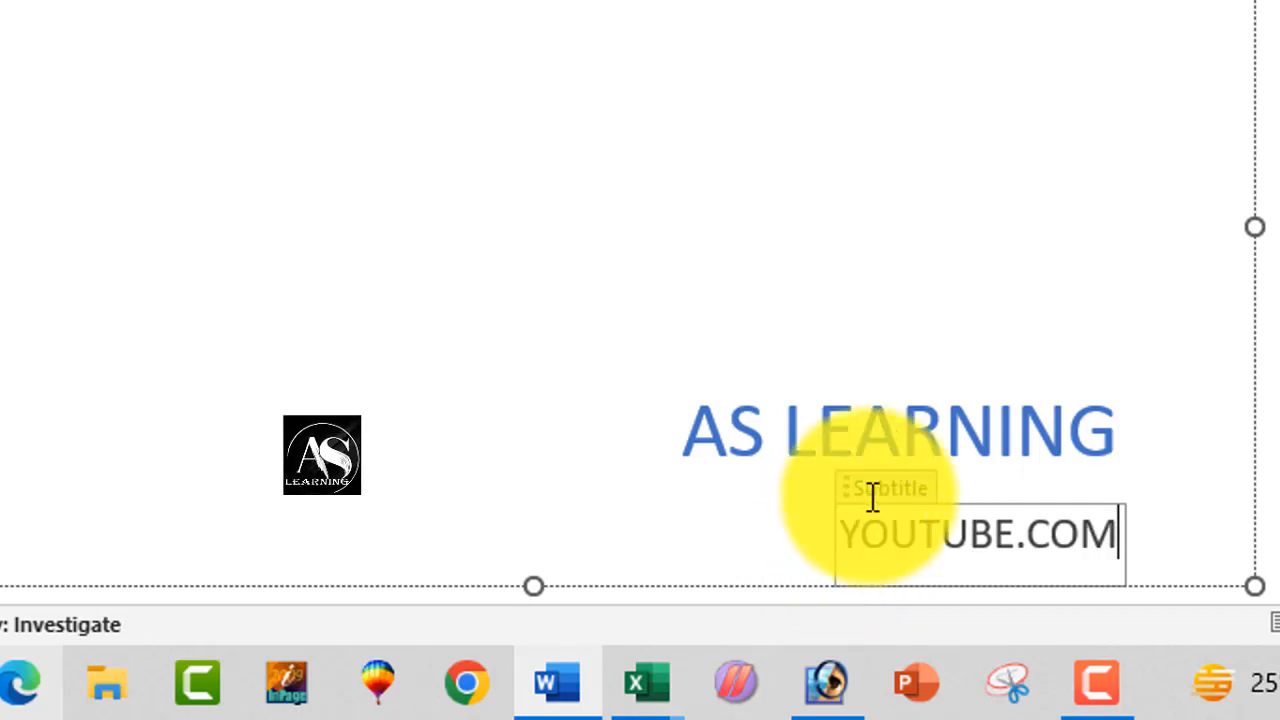
Format the cover page title AS LEARNING as bold, 48 pt, red text.
double_click(893, 425)
triple_click(893, 425)
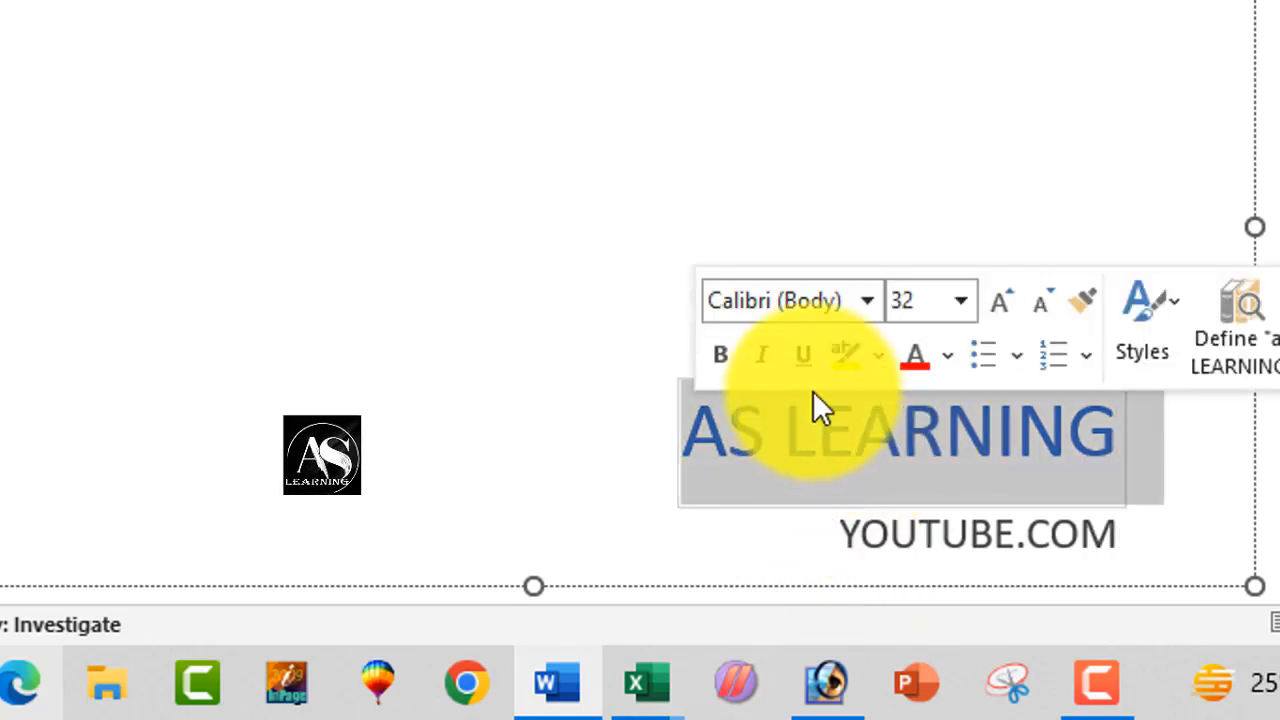
click(721, 355)
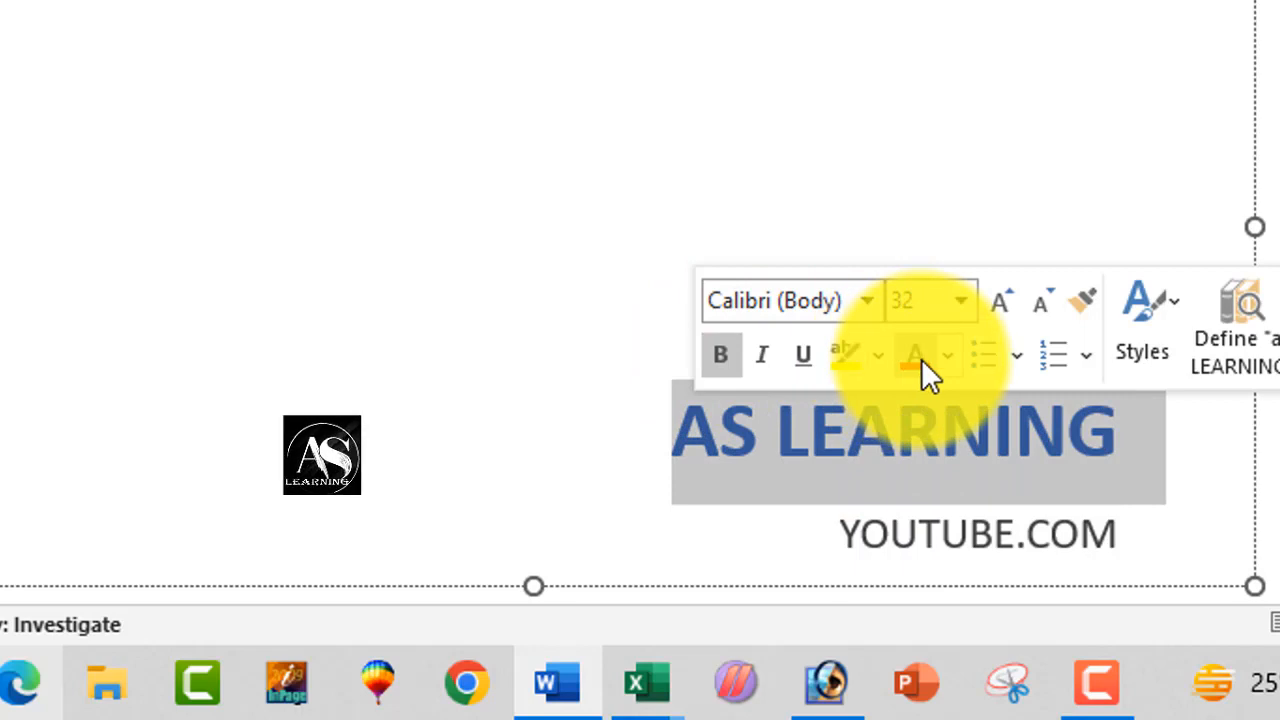
click(1002, 304)
click(1002, 304)
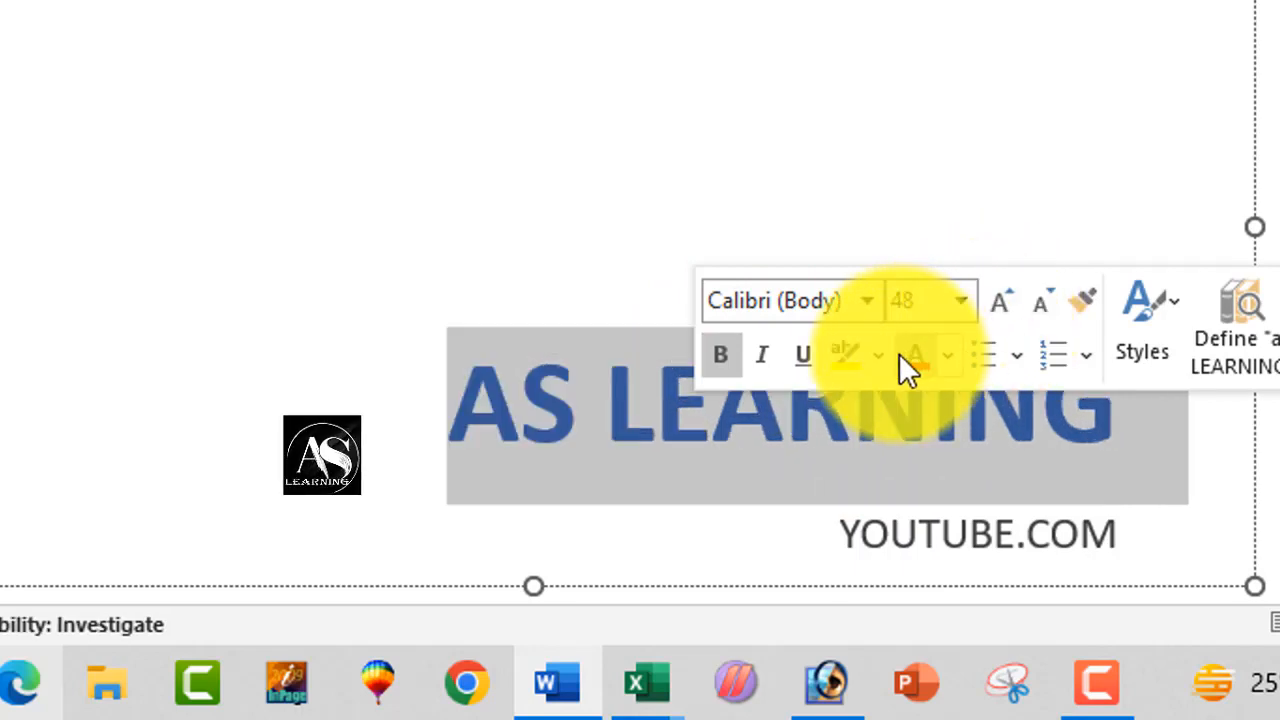
click(928, 363)
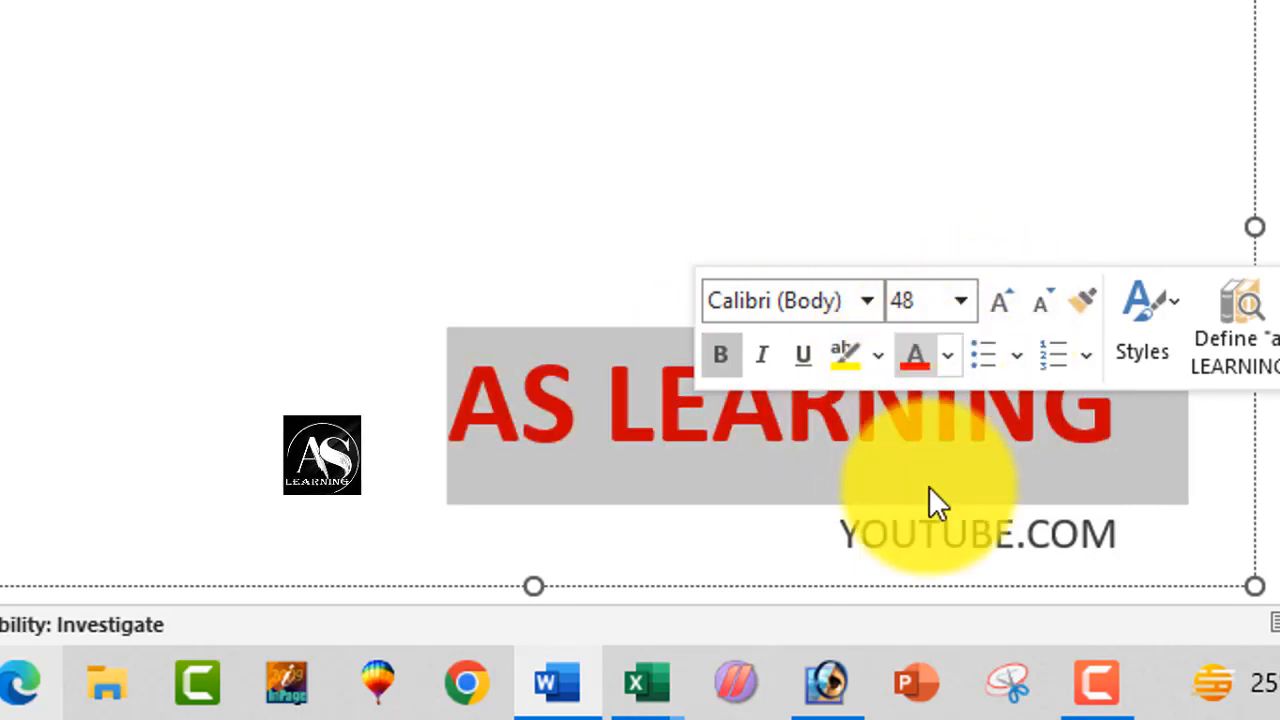
Underline the whole YOUTUBE.COM subtitle and set its font colour to the standard dark blue.
double_click(941, 526)
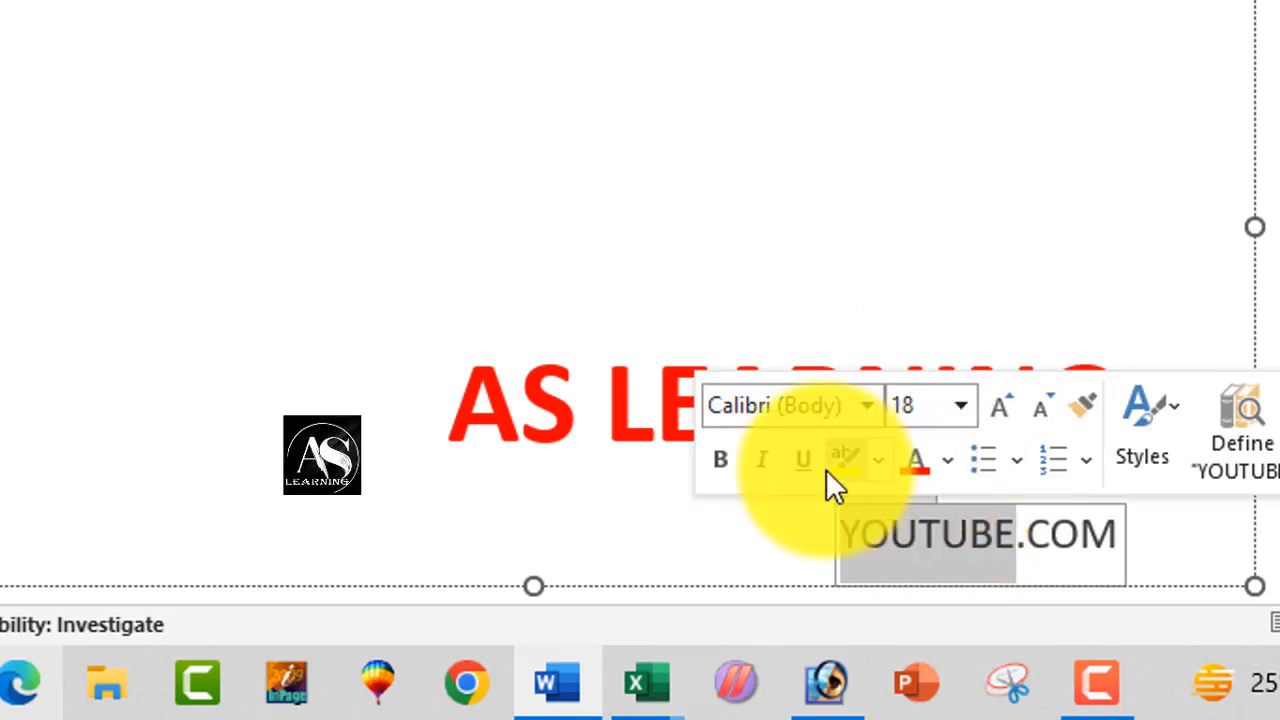
click(803, 459)
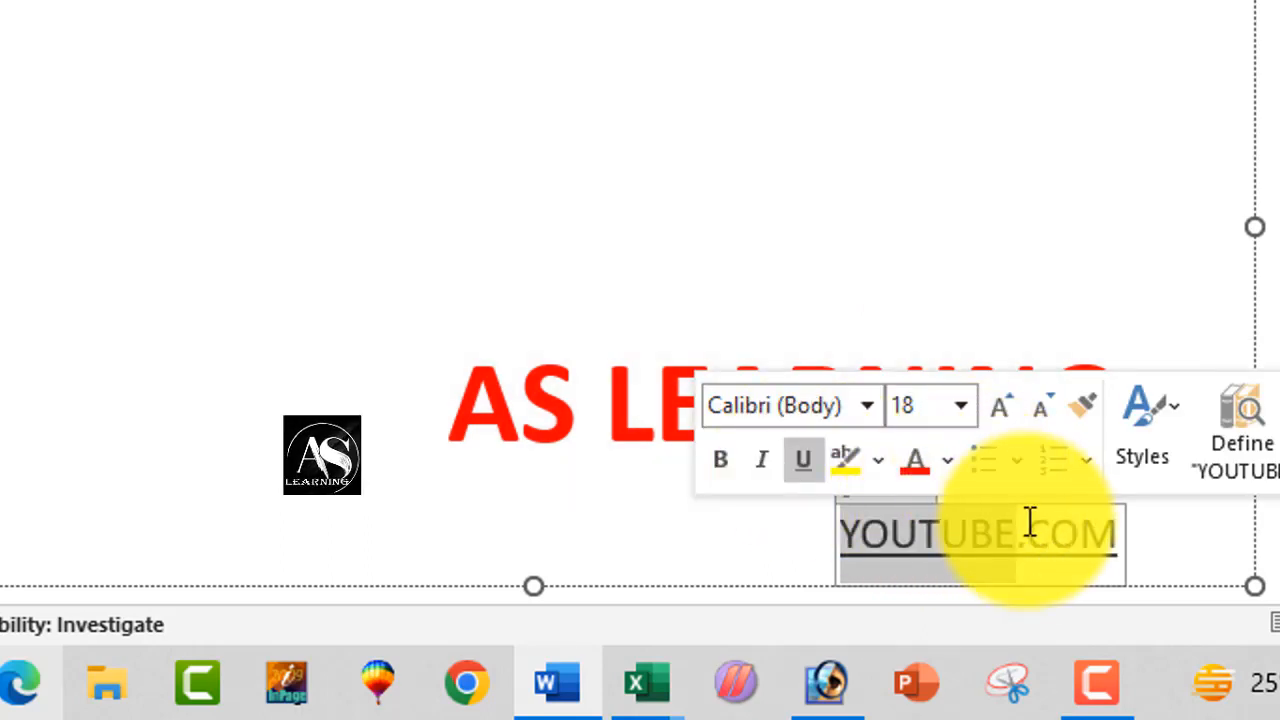
click(1030, 533)
drag(1042, 533, 845, 535)
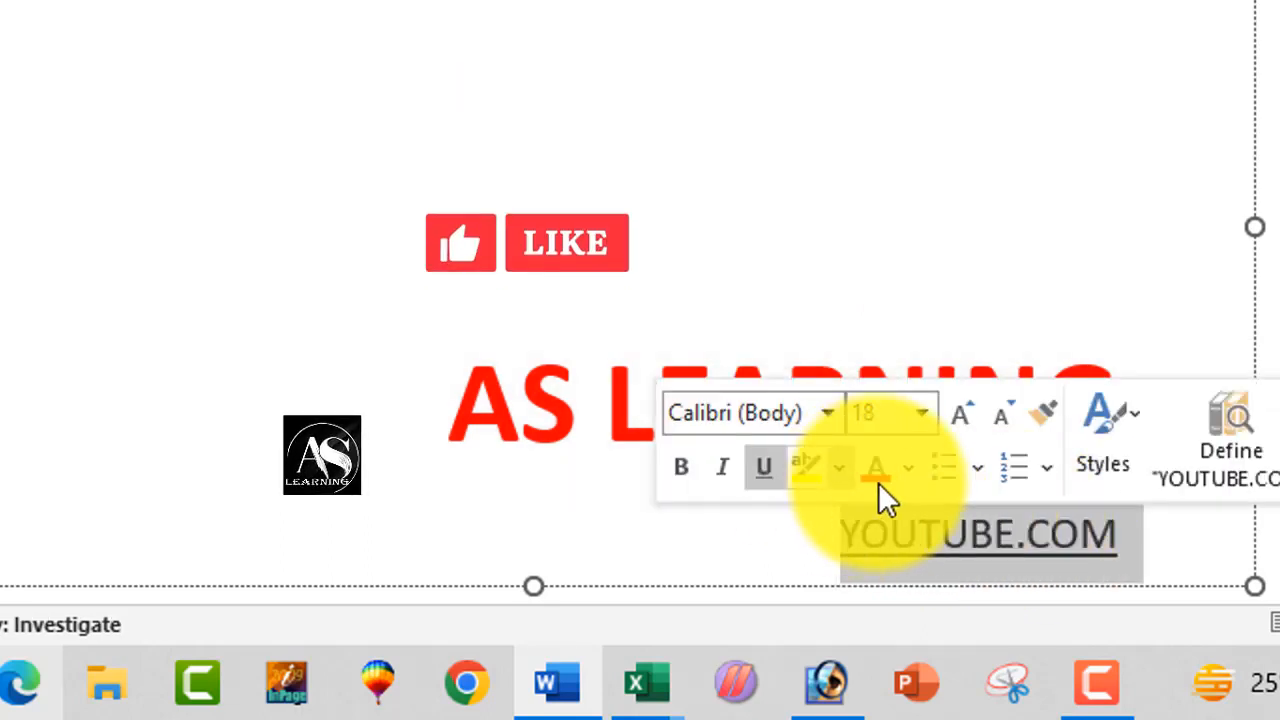
click(910, 471)
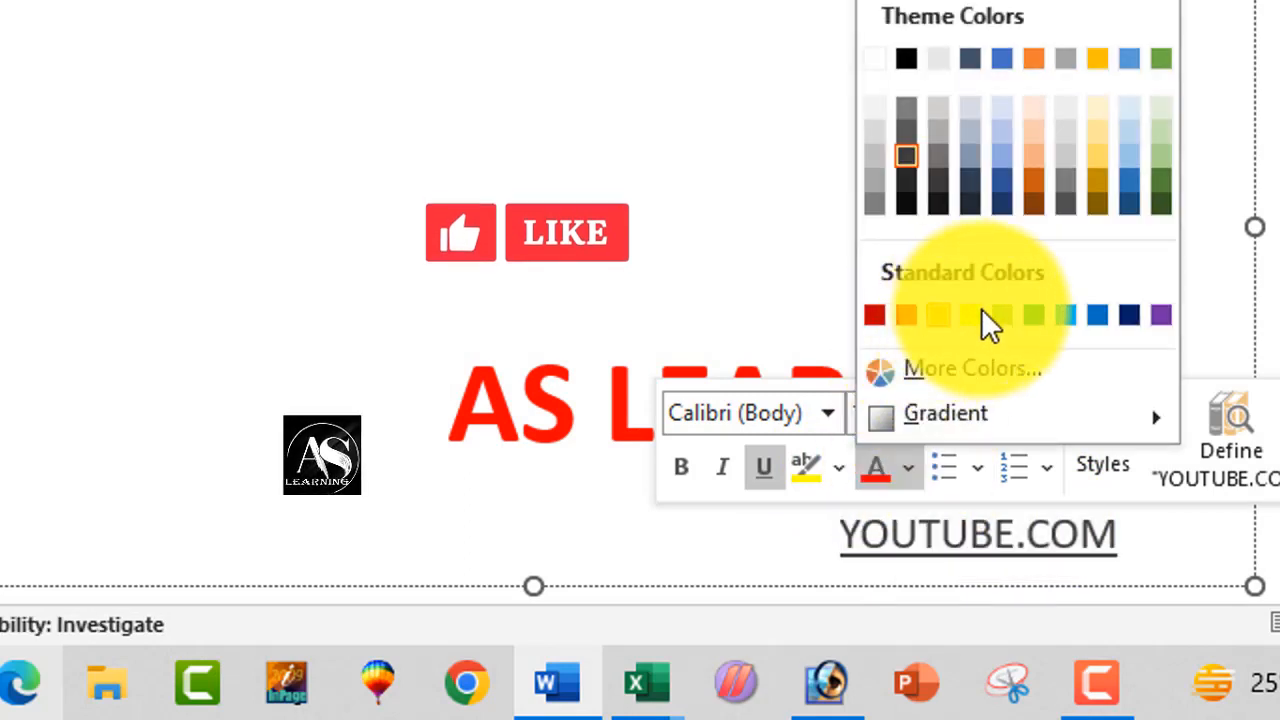
click(1129, 316)
click(785, 405)
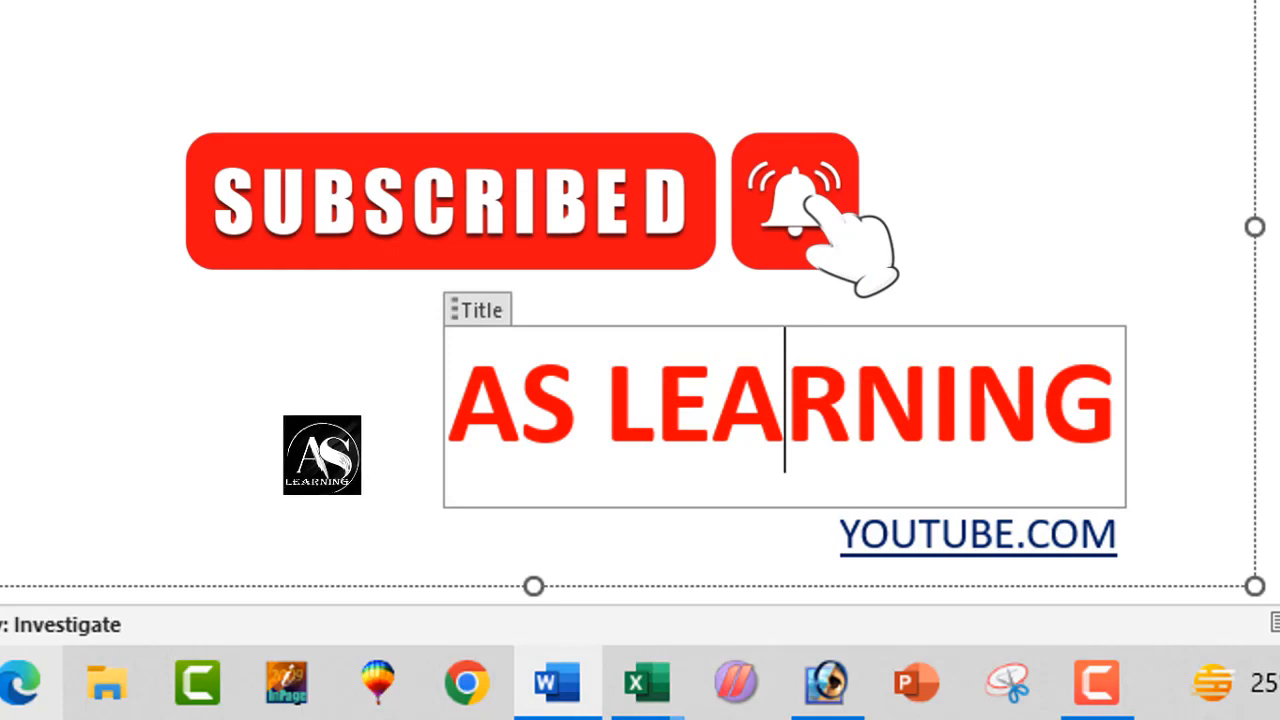
Select the blue banner graphic of the cover page and examine its shape fill options.
scroll(1120, 297, down, 5)
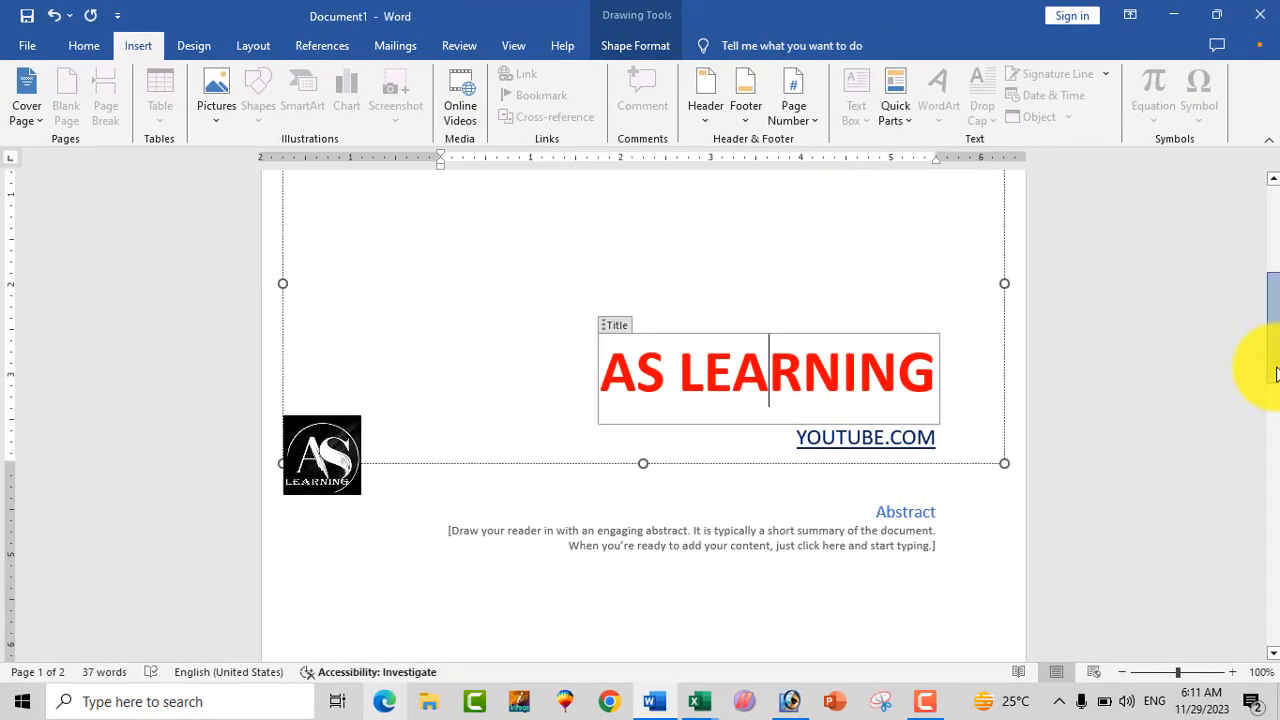
drag(1274, 374, 1266, 252)
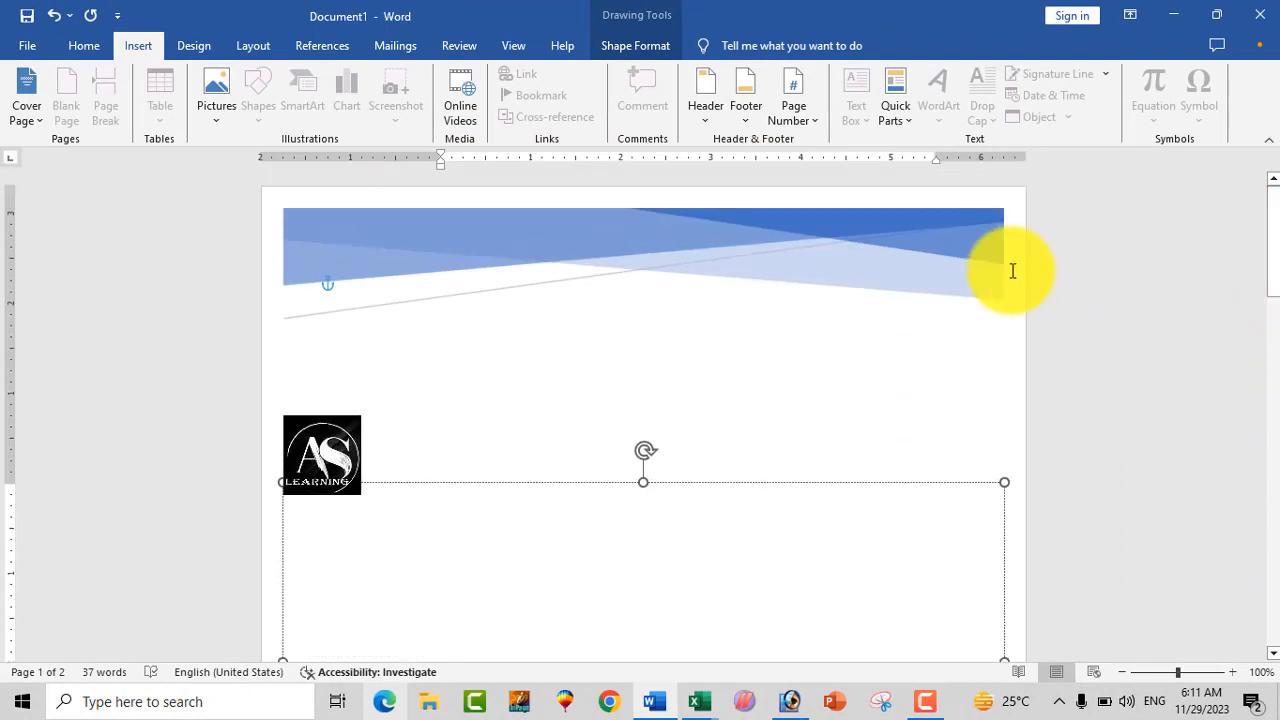
click(960, 269)
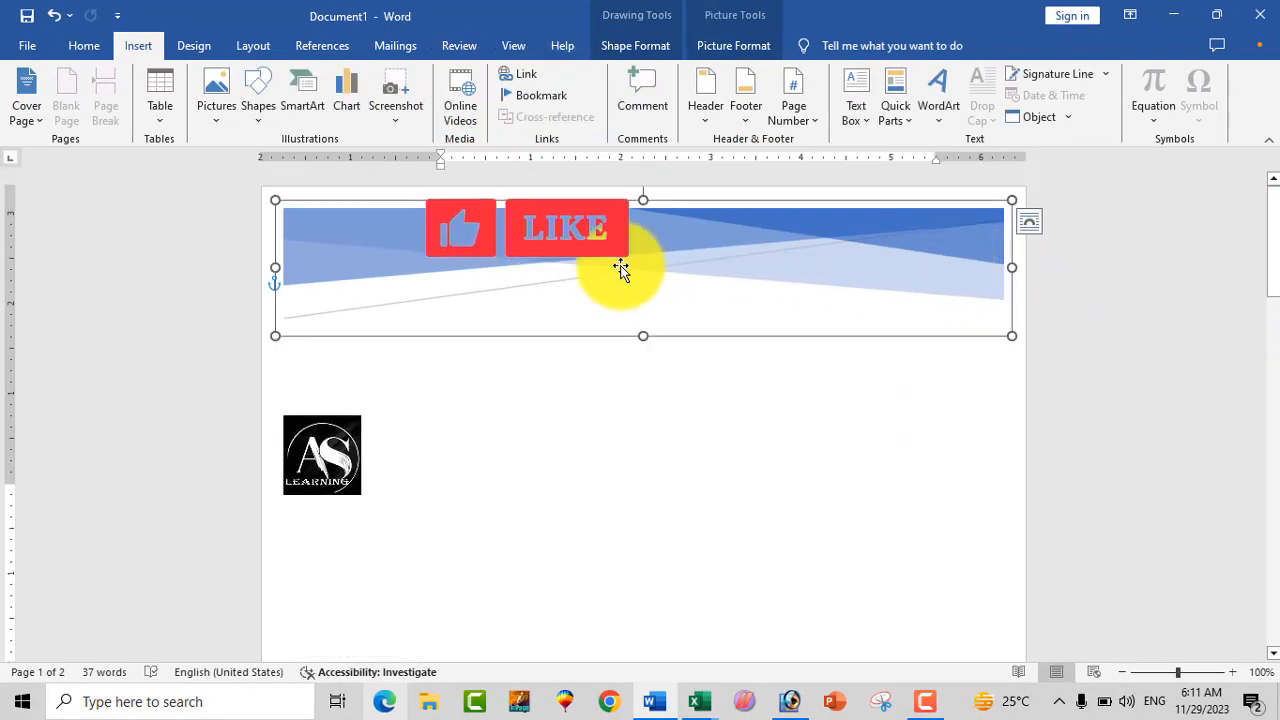
click(637, 50)
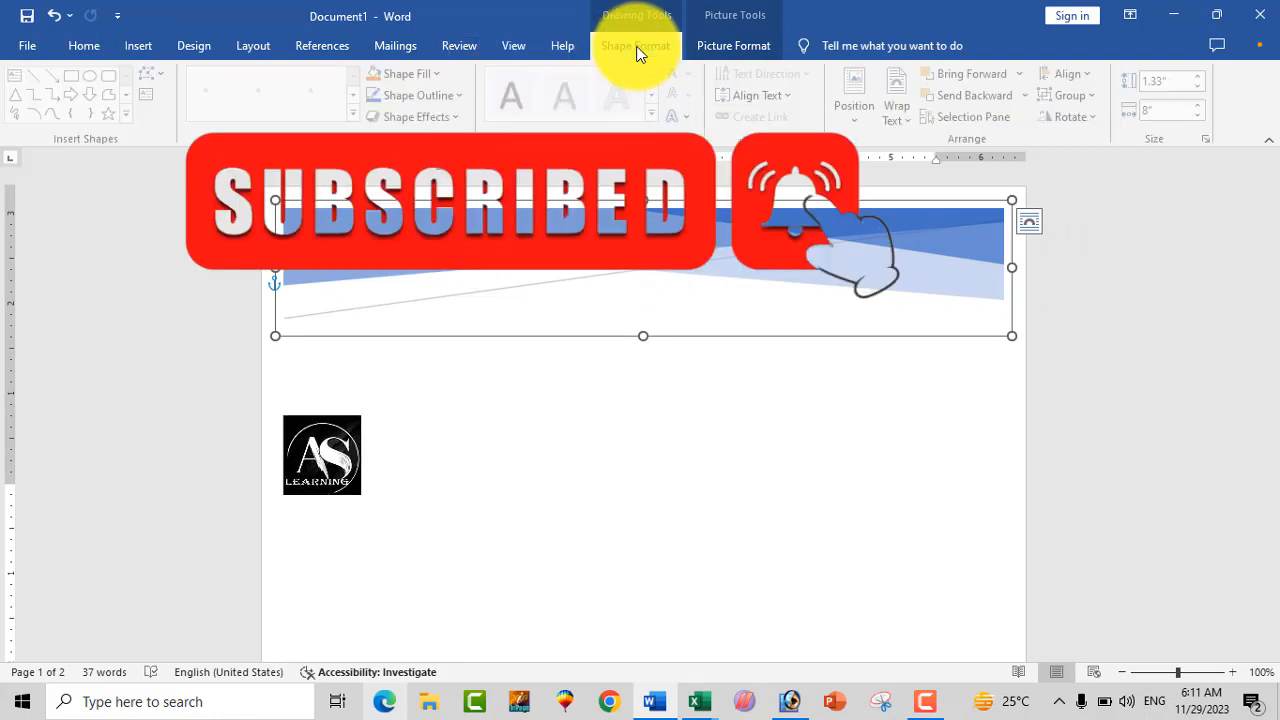
click(443, 73)
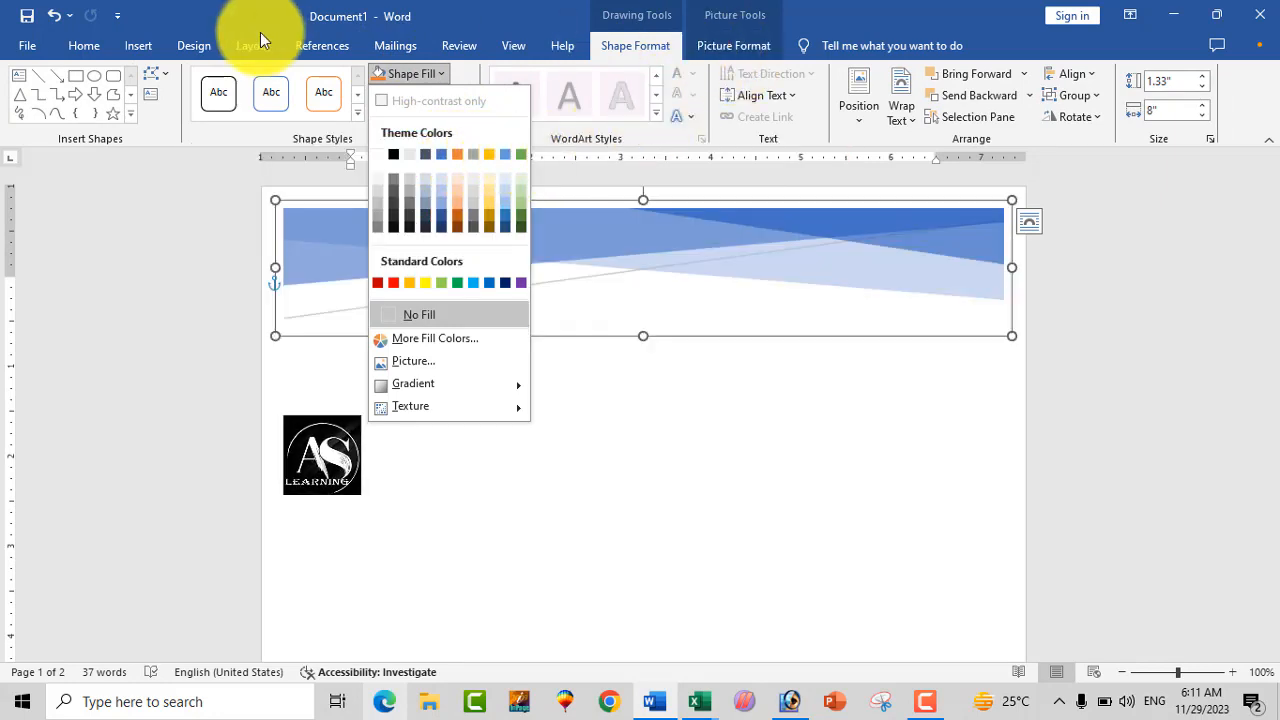
click(599, 470)
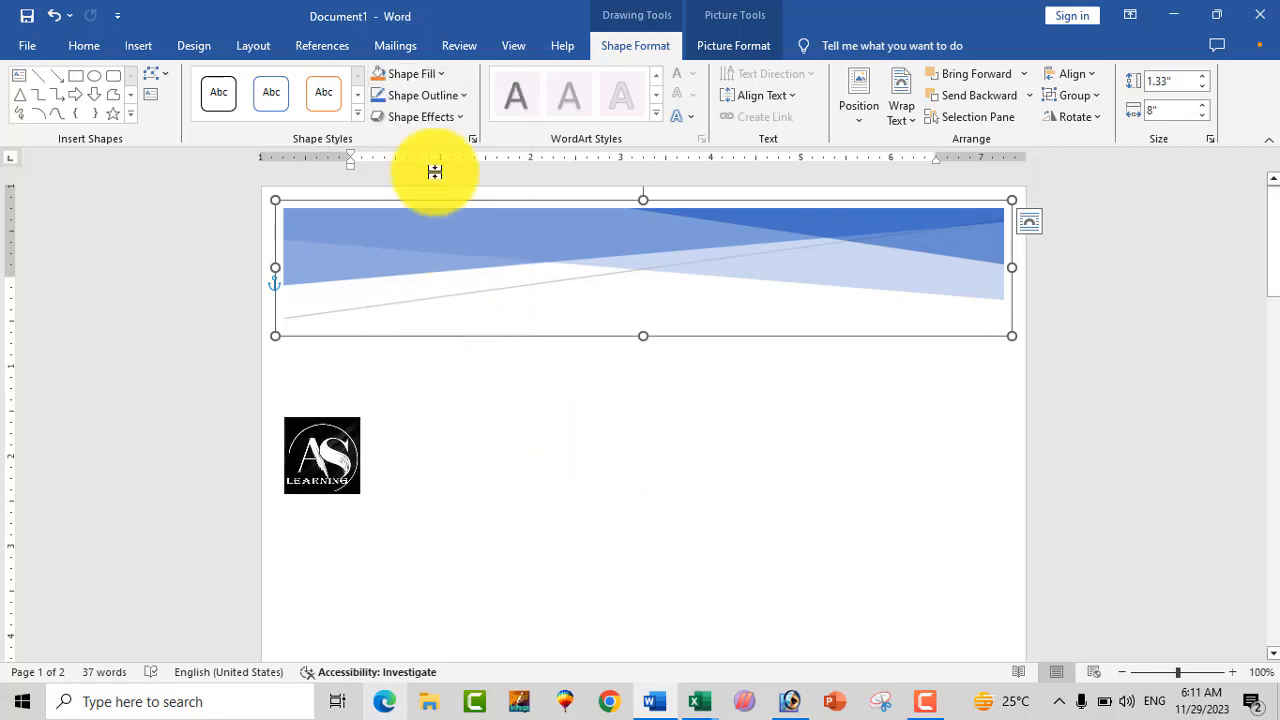
Try a dashed shape outline on the cover page's banner graphic, and undo it.
click(464, 95)
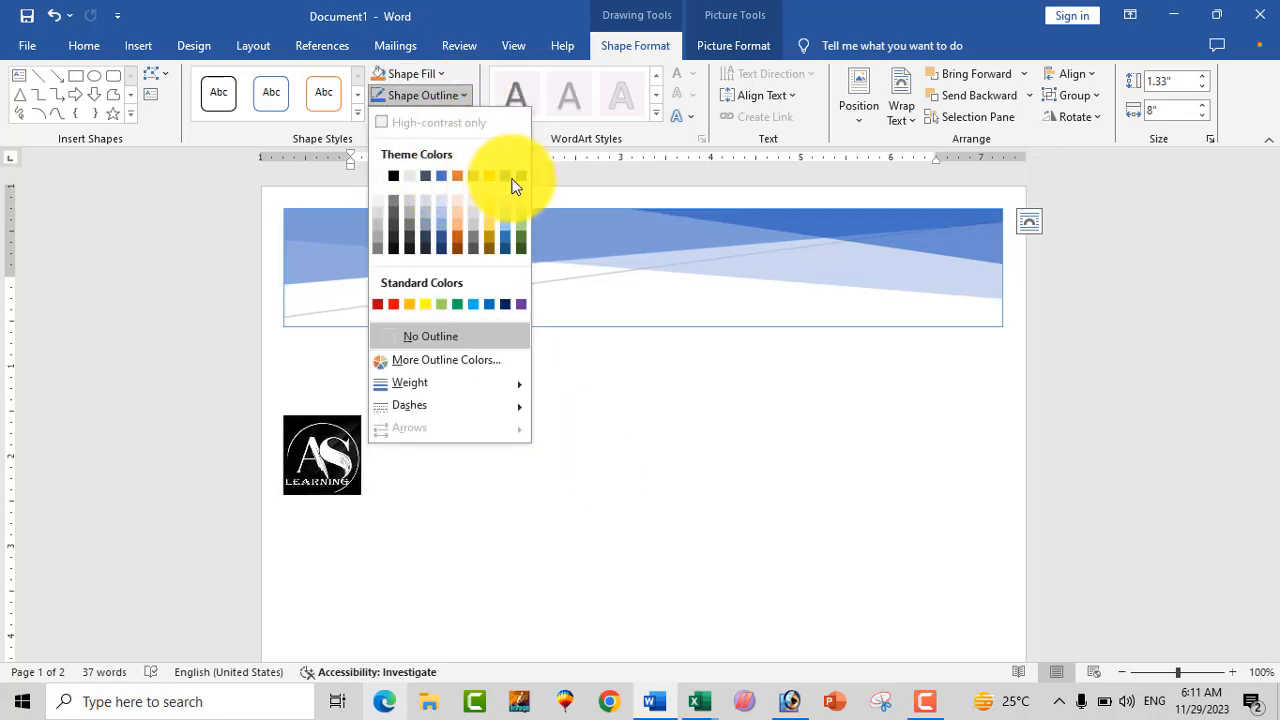
mouse_move(491, 382)
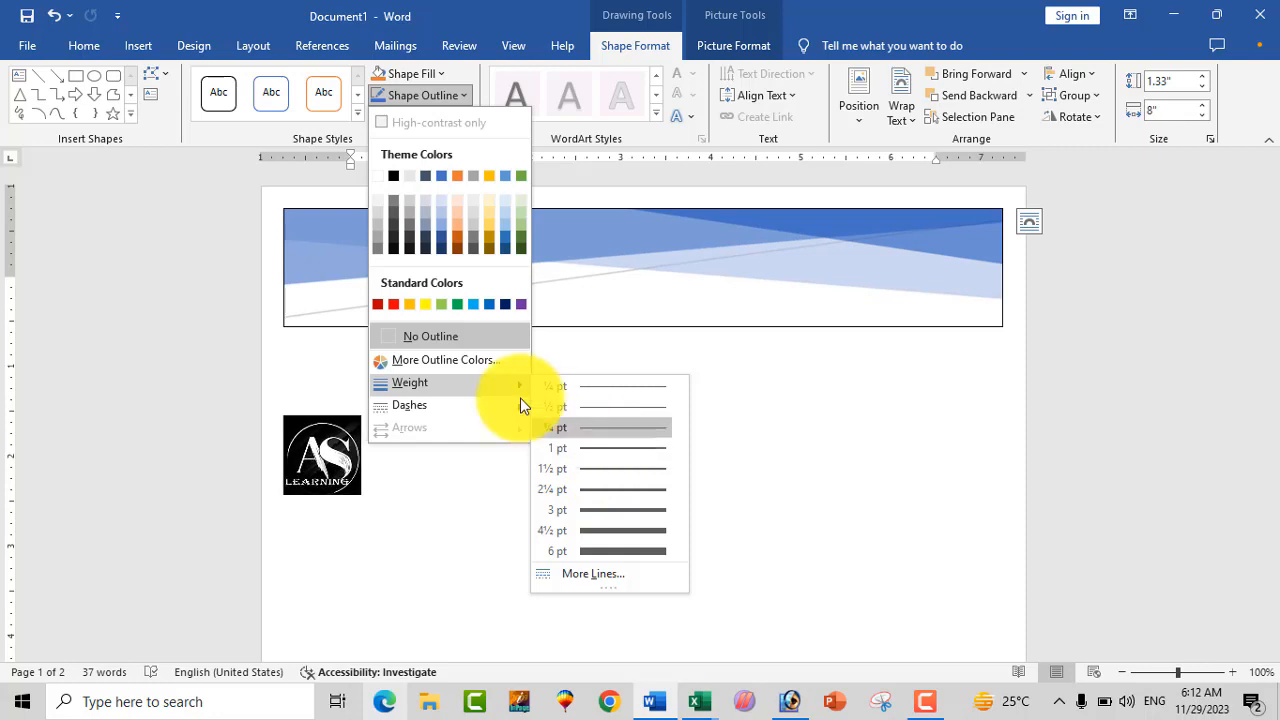
mouse_move(450, 404)
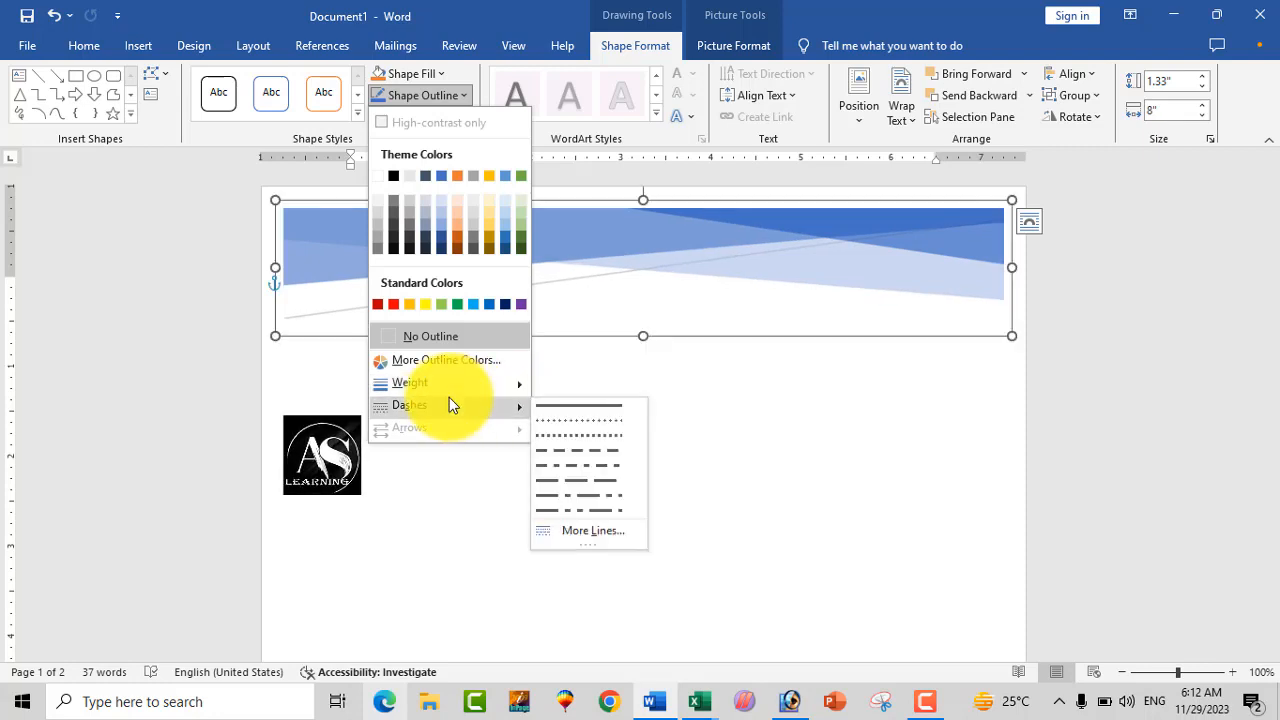
click(571, 484)
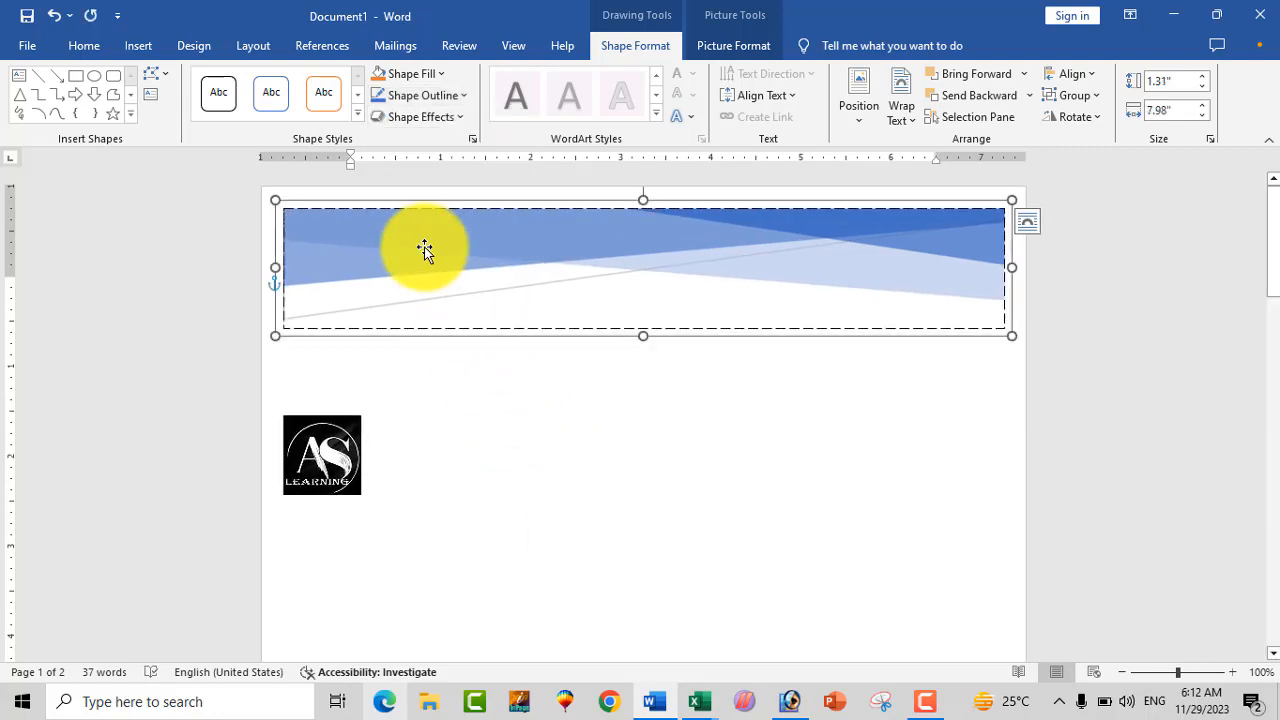
key(ctrl+z)
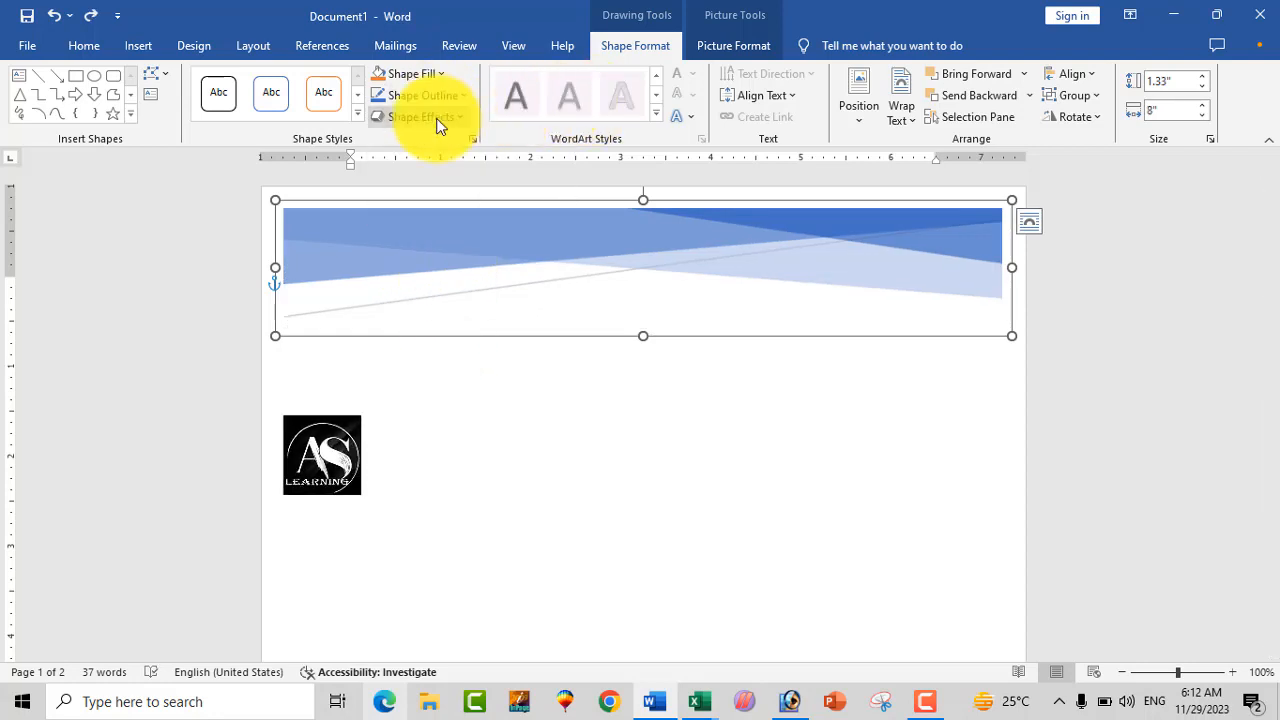
Select the document's entire content, including the cover page, and delete it.
click(713, 45)
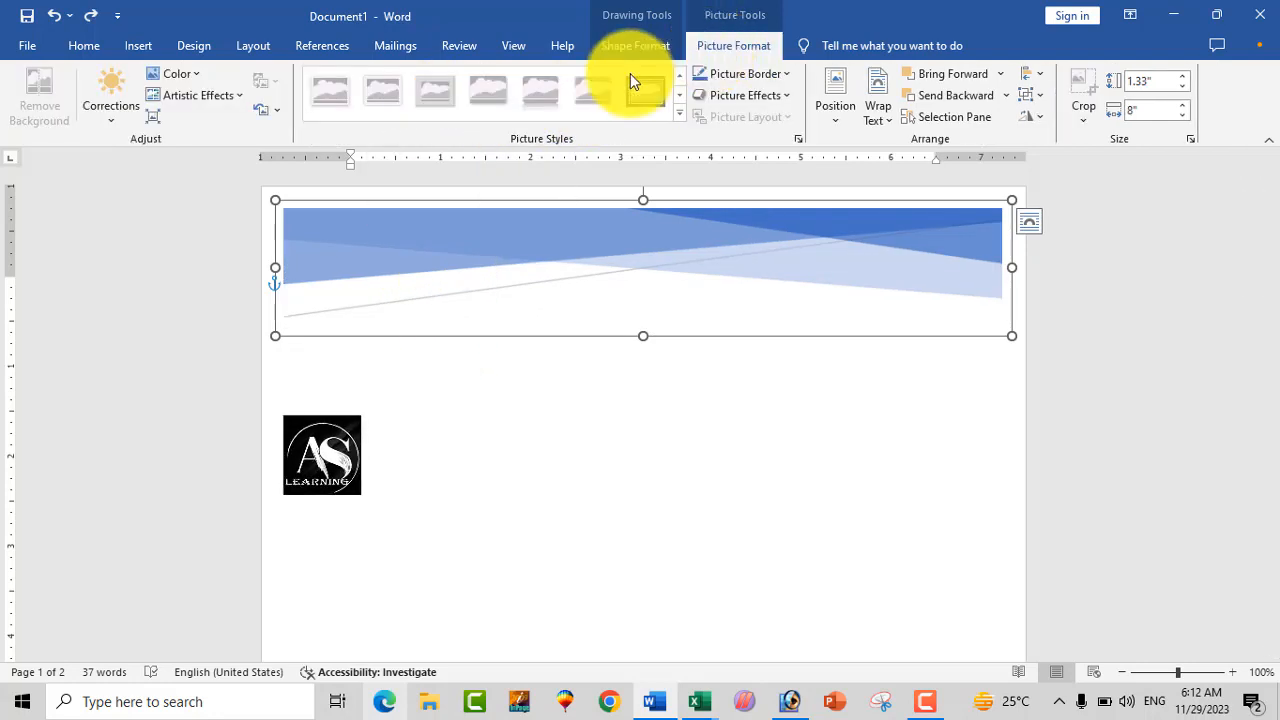
click(195, 82)
click(471, 280)
key(ctrl+a)
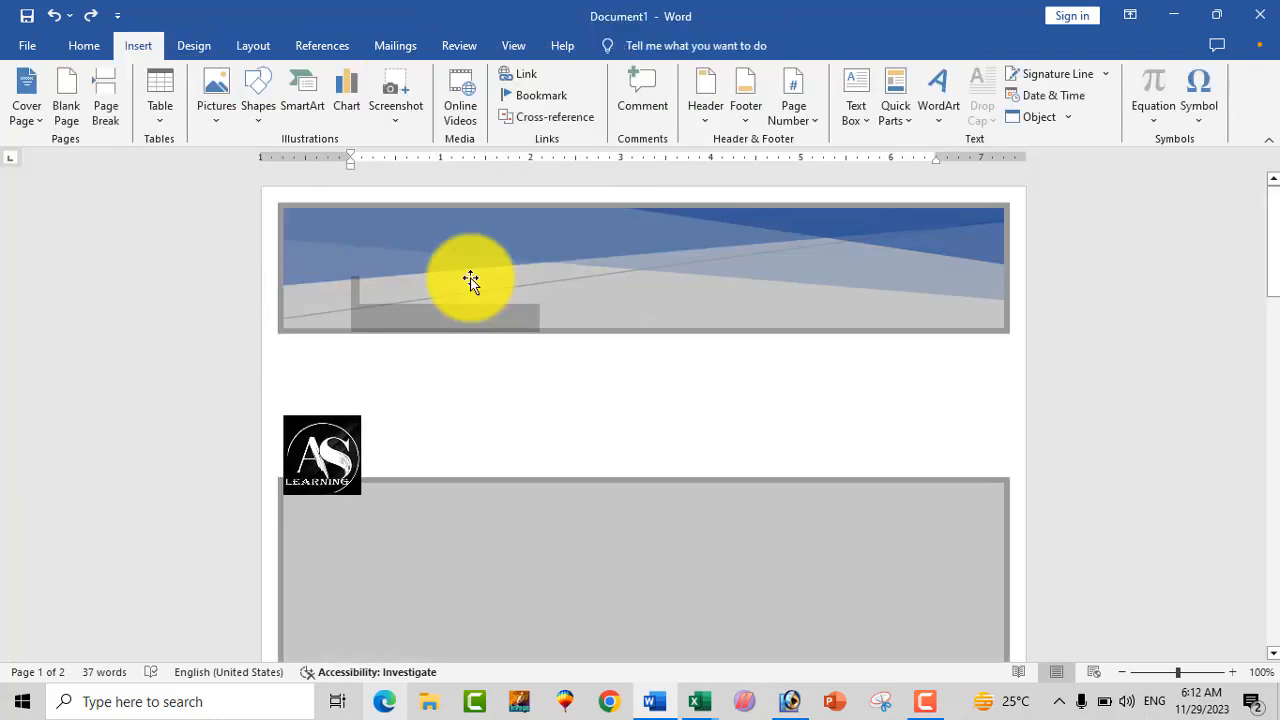
key(Delete)
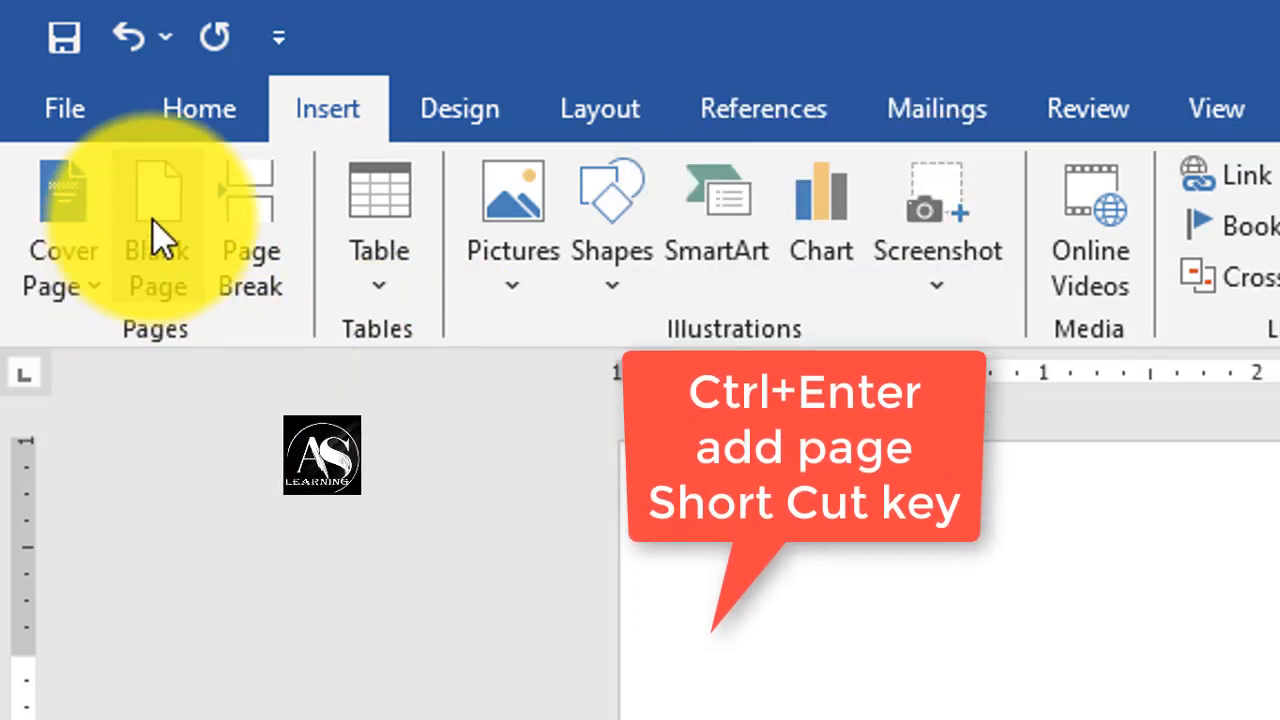
Insert a blank page into the emptied document.
click(152, 220)
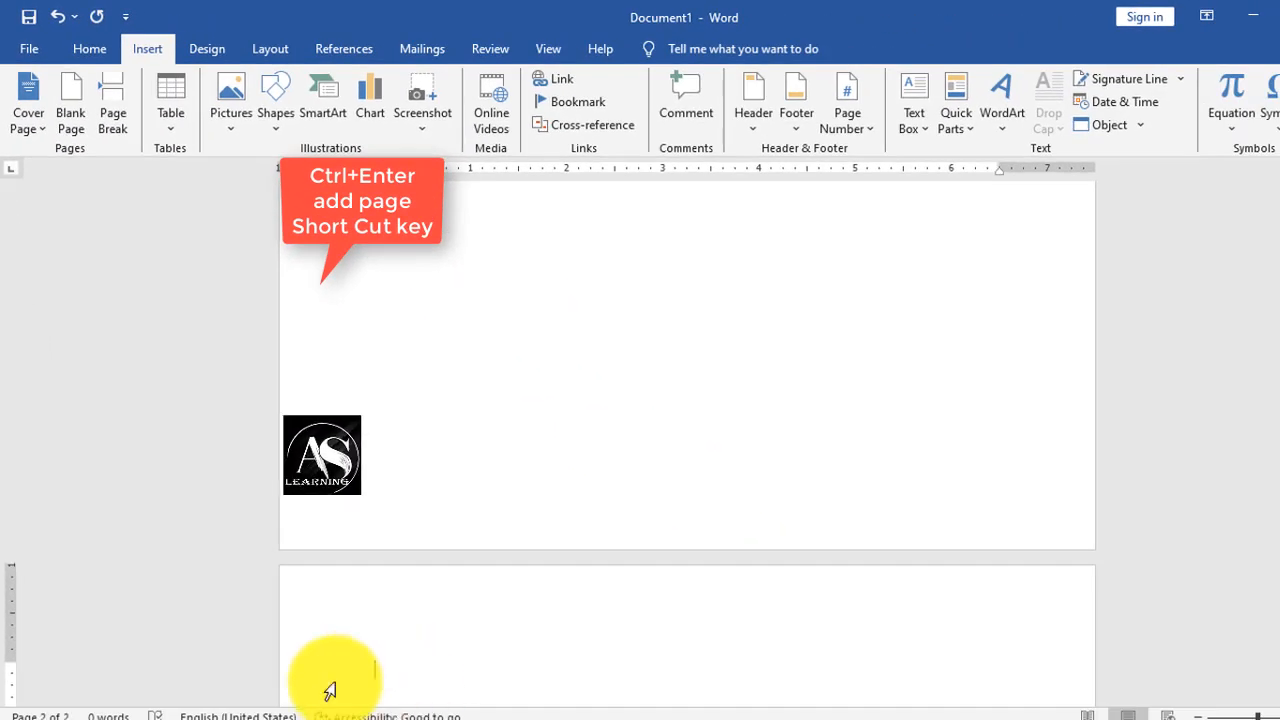
Add two more pages at the end of the blank document with page breaks.
scroll(372, 648, down, 3)
scroll(420, 632, up, 5)
scroll(460, 614, down, 5)
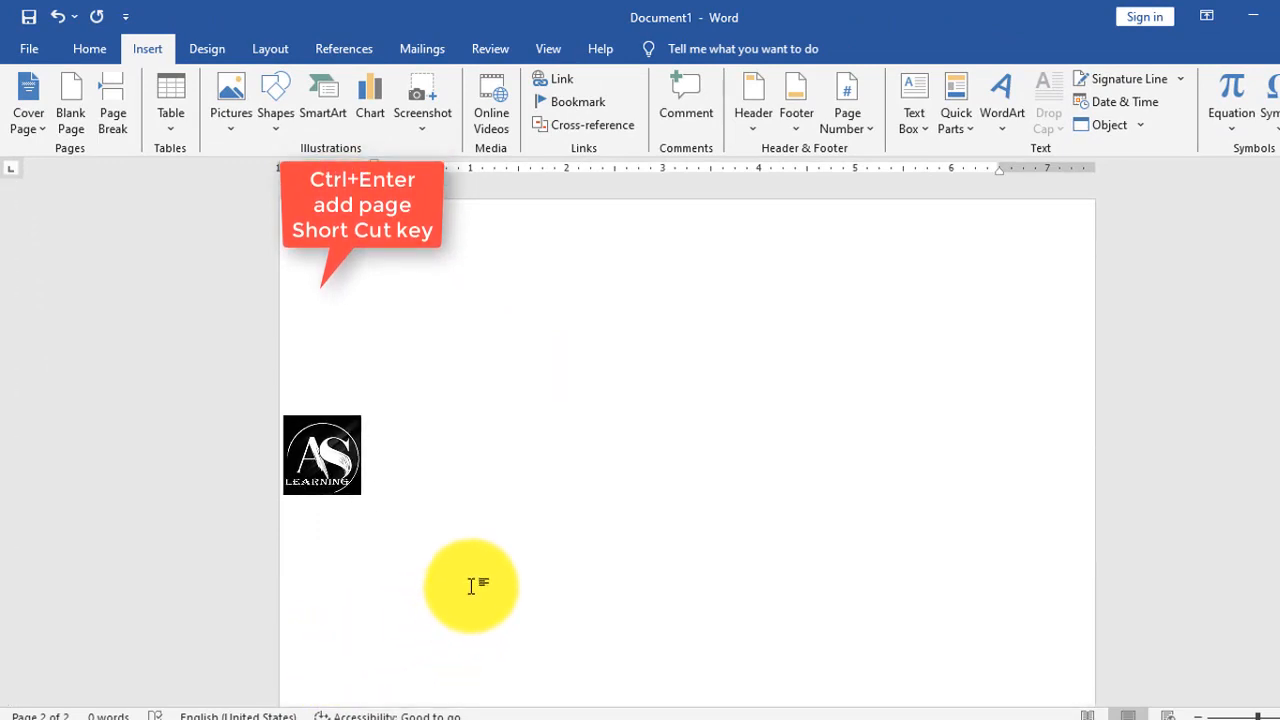
scroll(485, 562, down, 5)
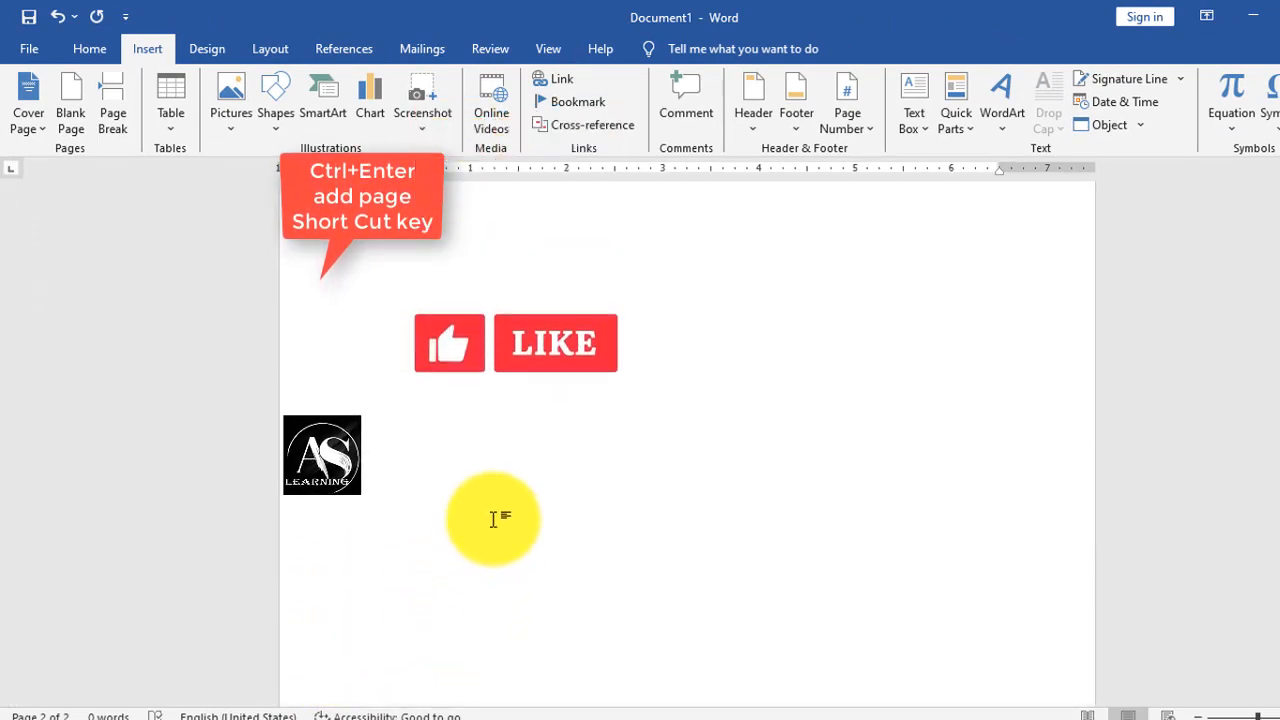
scroll(493, 519, up, 10)
scroll(493, 519, down, 7)
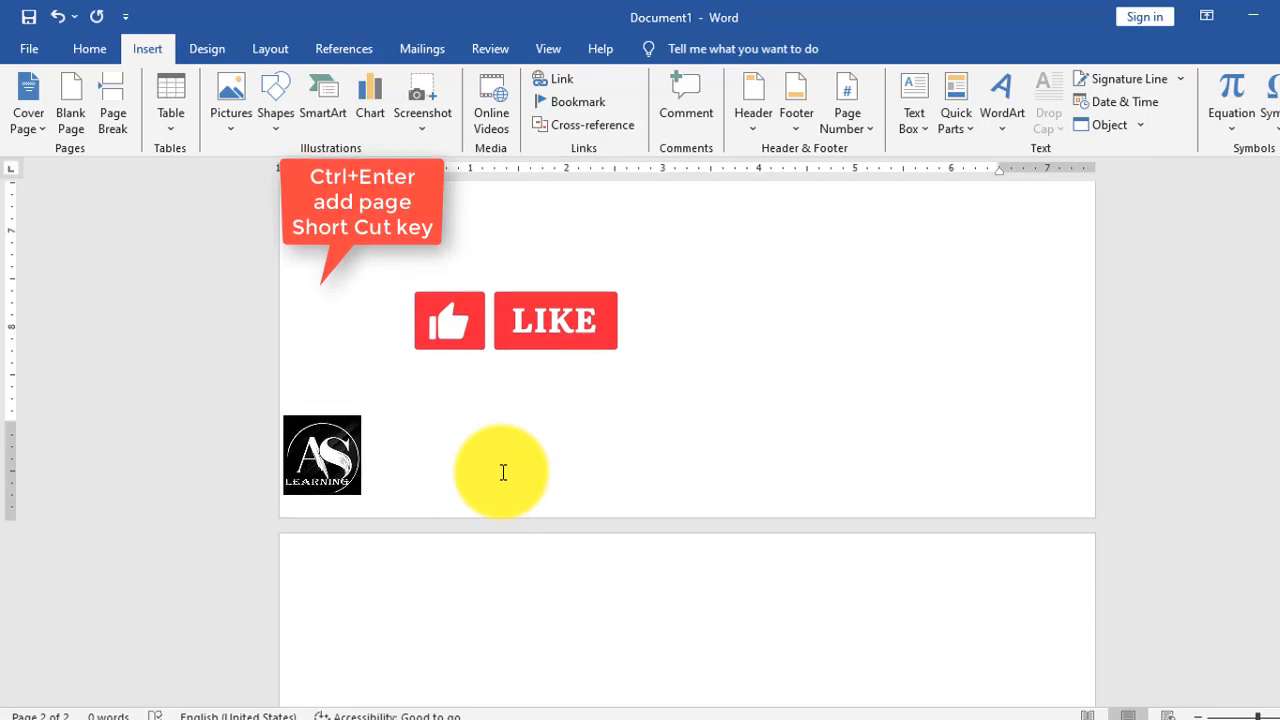
key(ctrl+Return)
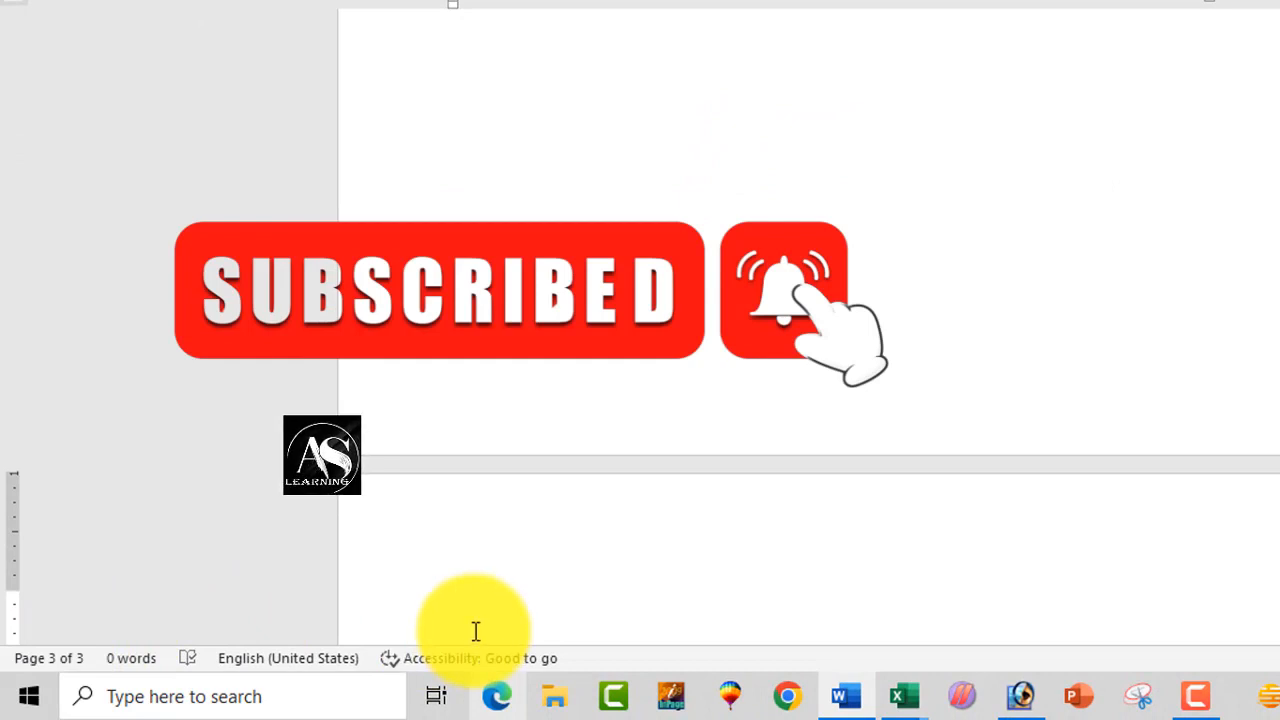
key(ctrl+Return)
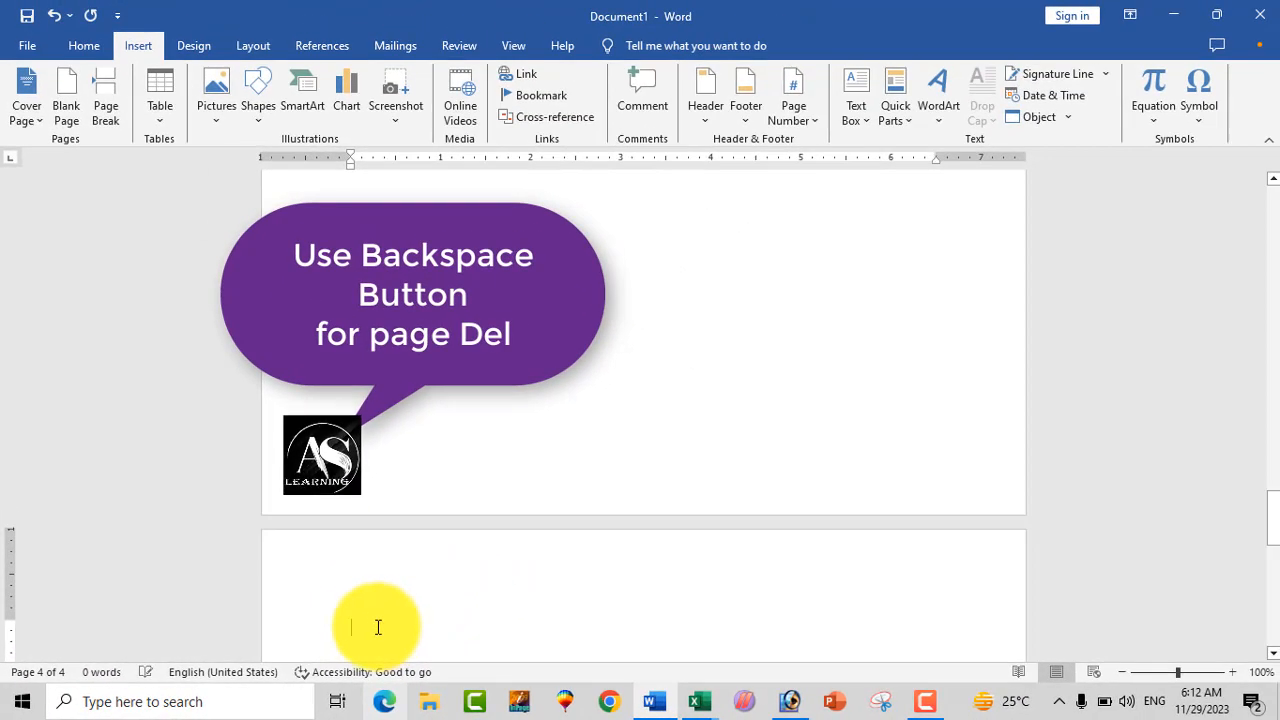
Delete the extra blank pages from the end so only the first page remains.
key(BackSpace)
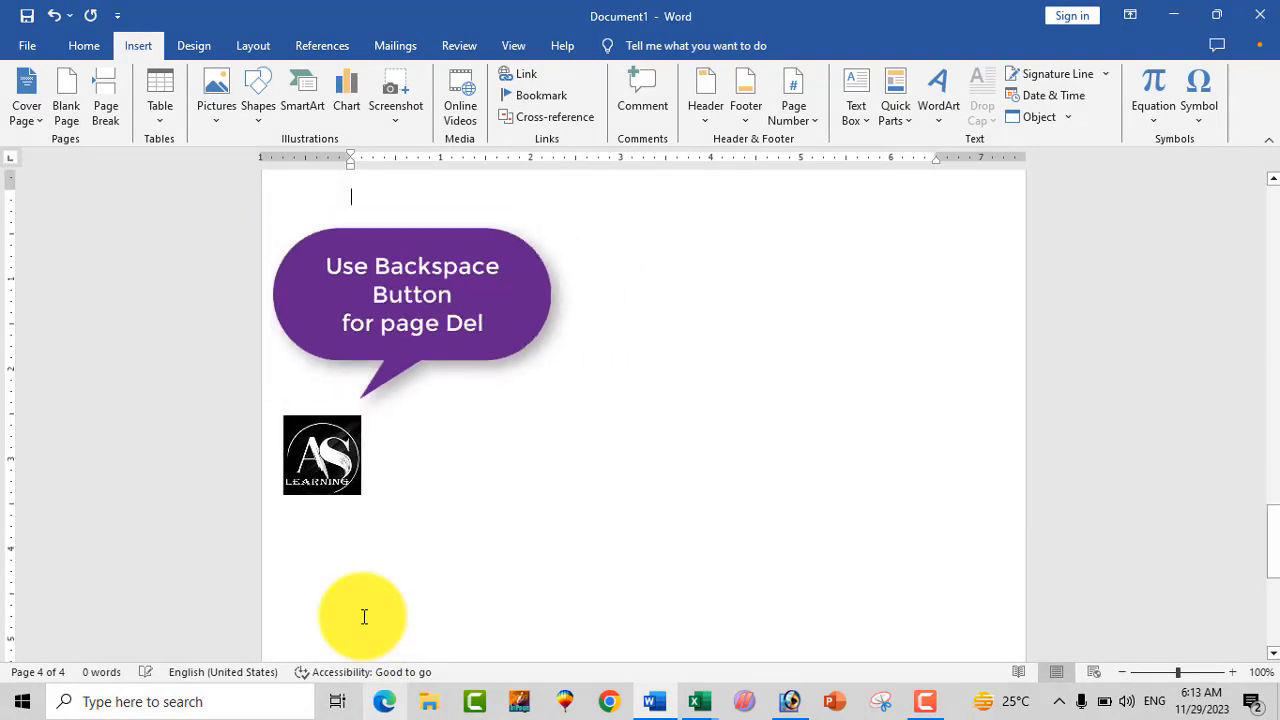
key(BackSpace)
key(BackSpace)
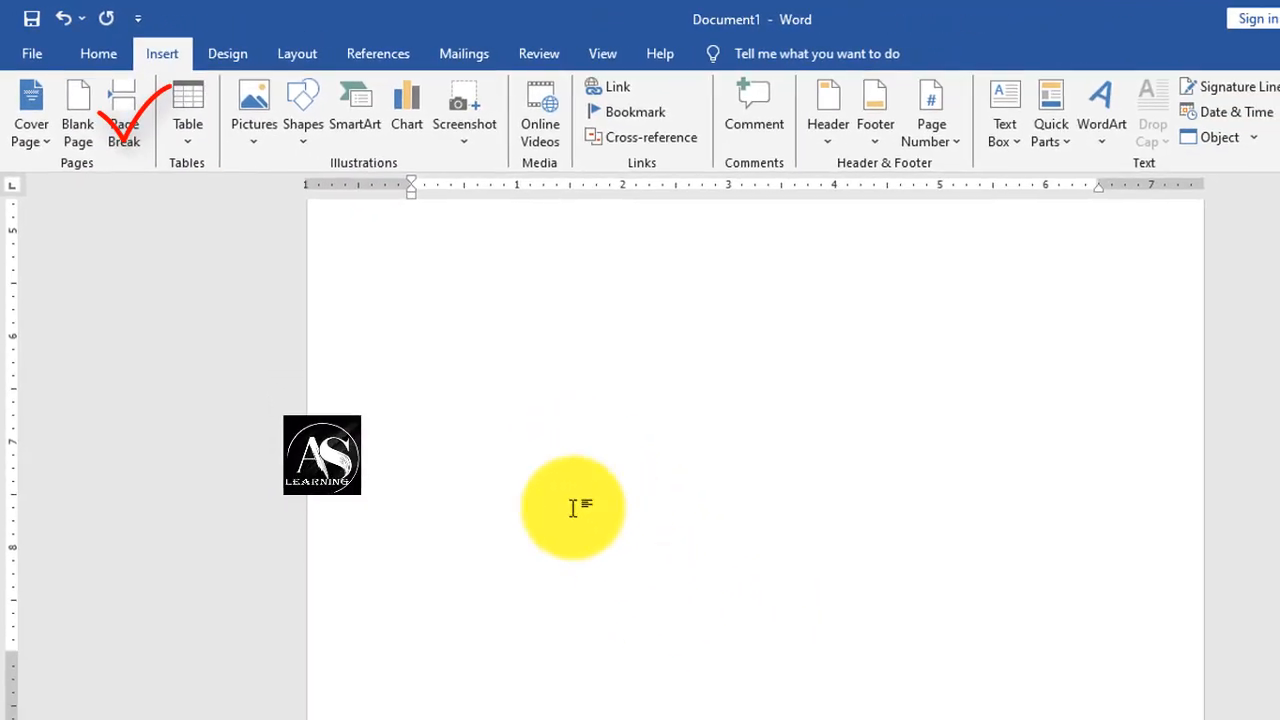
Insert a page break and generate random sample text with =RAND(4,6).
click(128, 108)
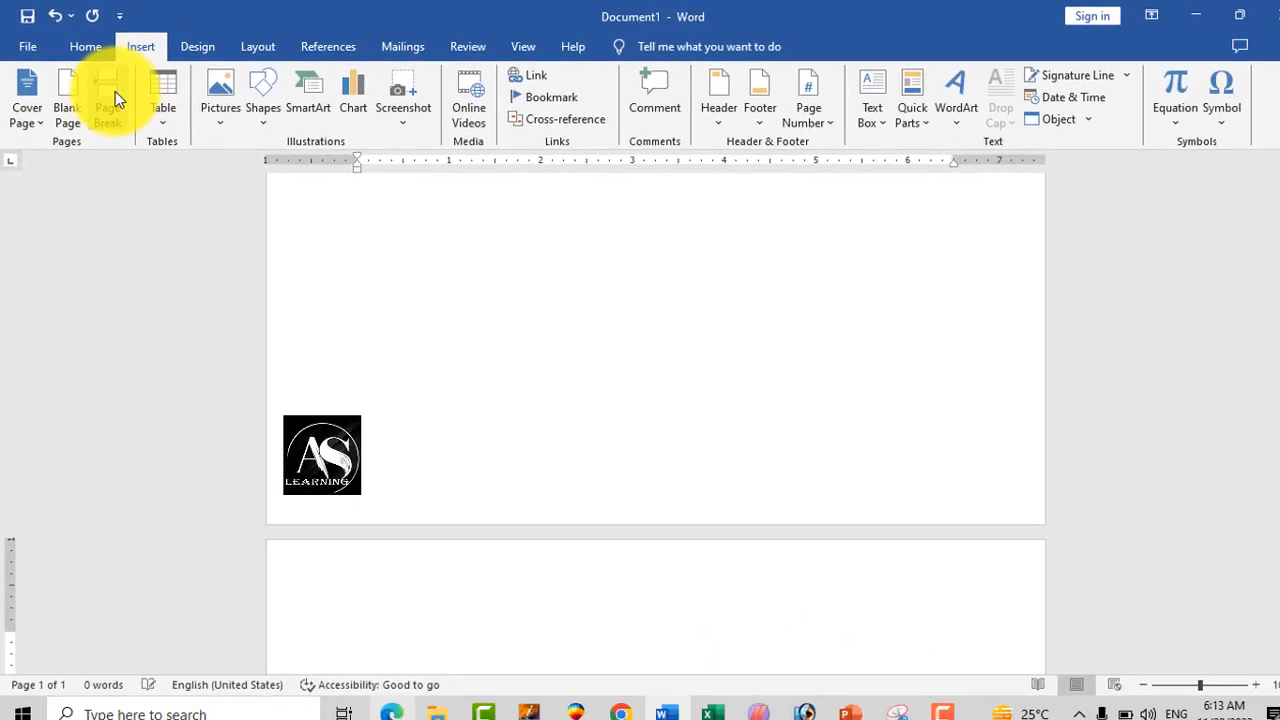
text(=RAND(4)
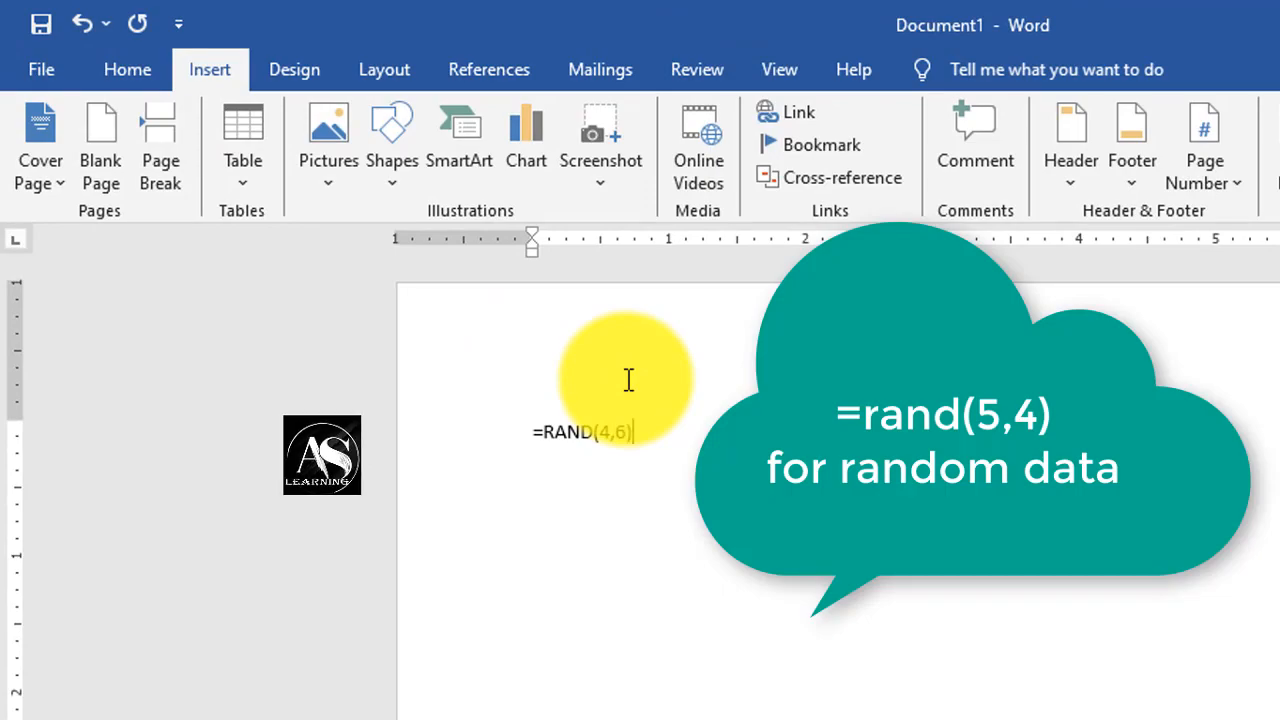
text(,6))
key(Return)
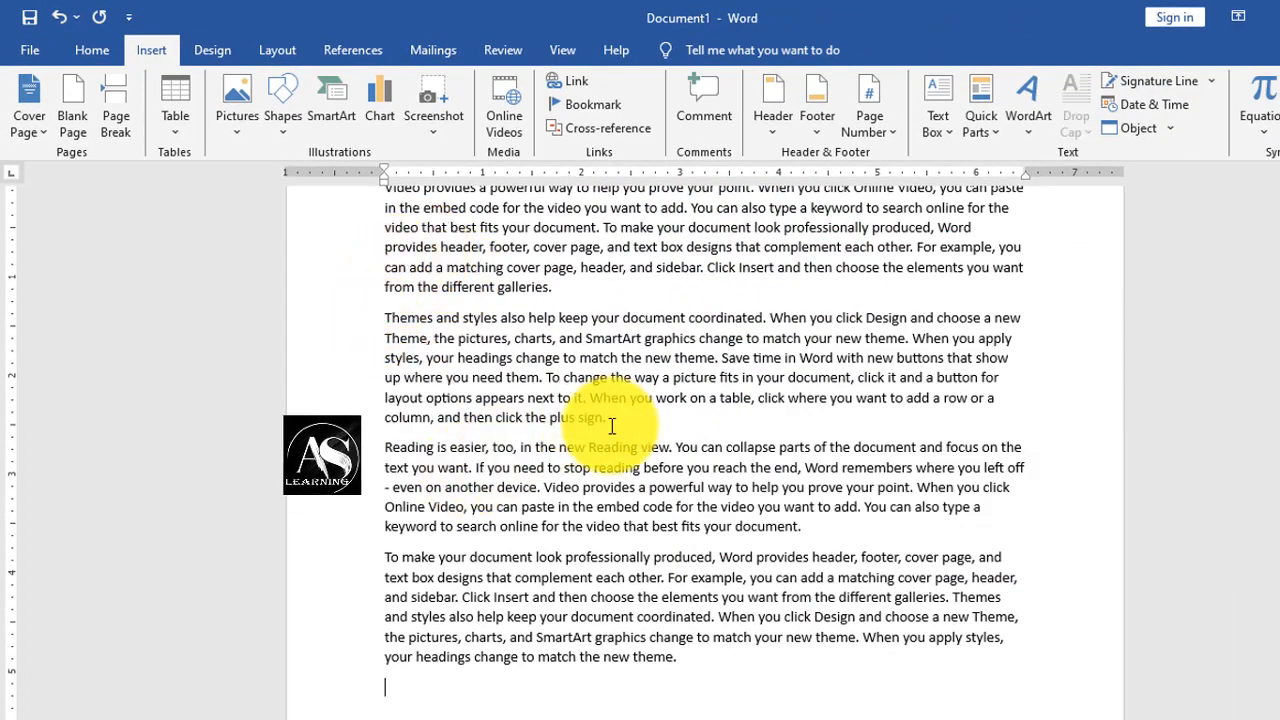
Look over the generated paragraphs and insert a page break in the sample text.
scroll(612, 423, up, 2)
scroll(612, 424, down, 11)
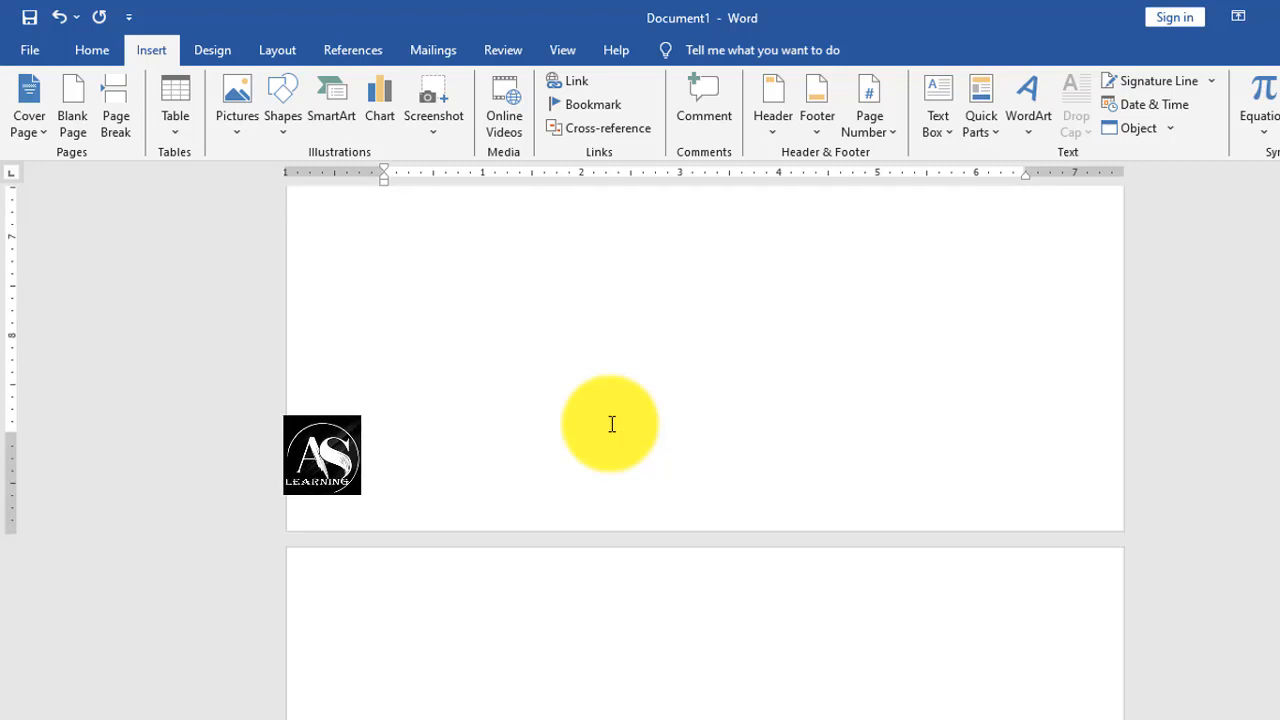
scroll(612, 424, up, 6)
scroll(612, 423, up, 6)
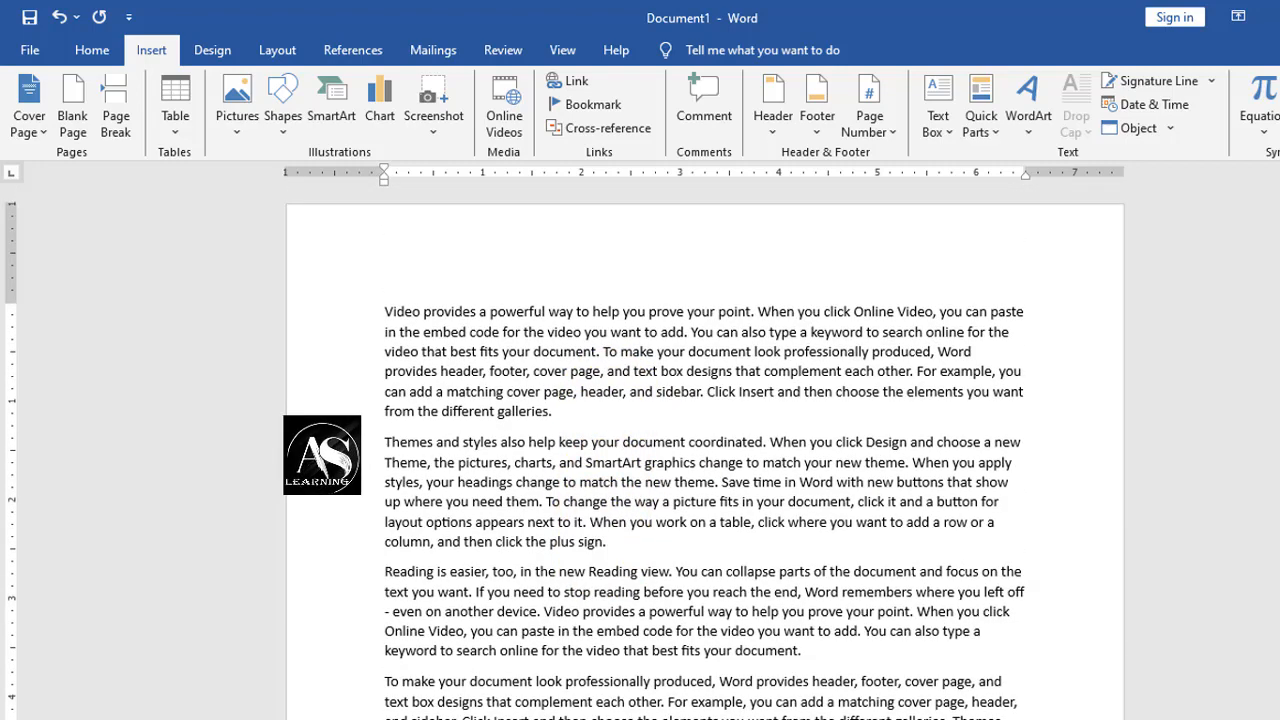
scroll(780, 500, down, 3)
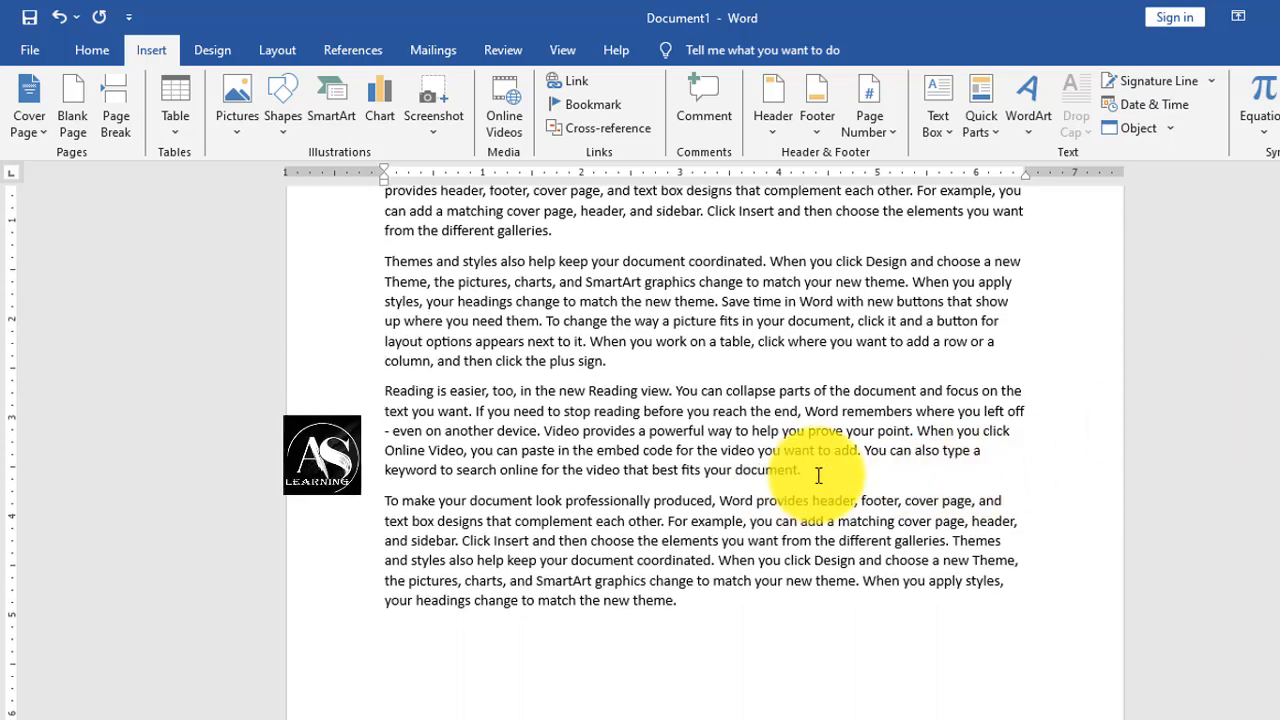
click(118, 120)
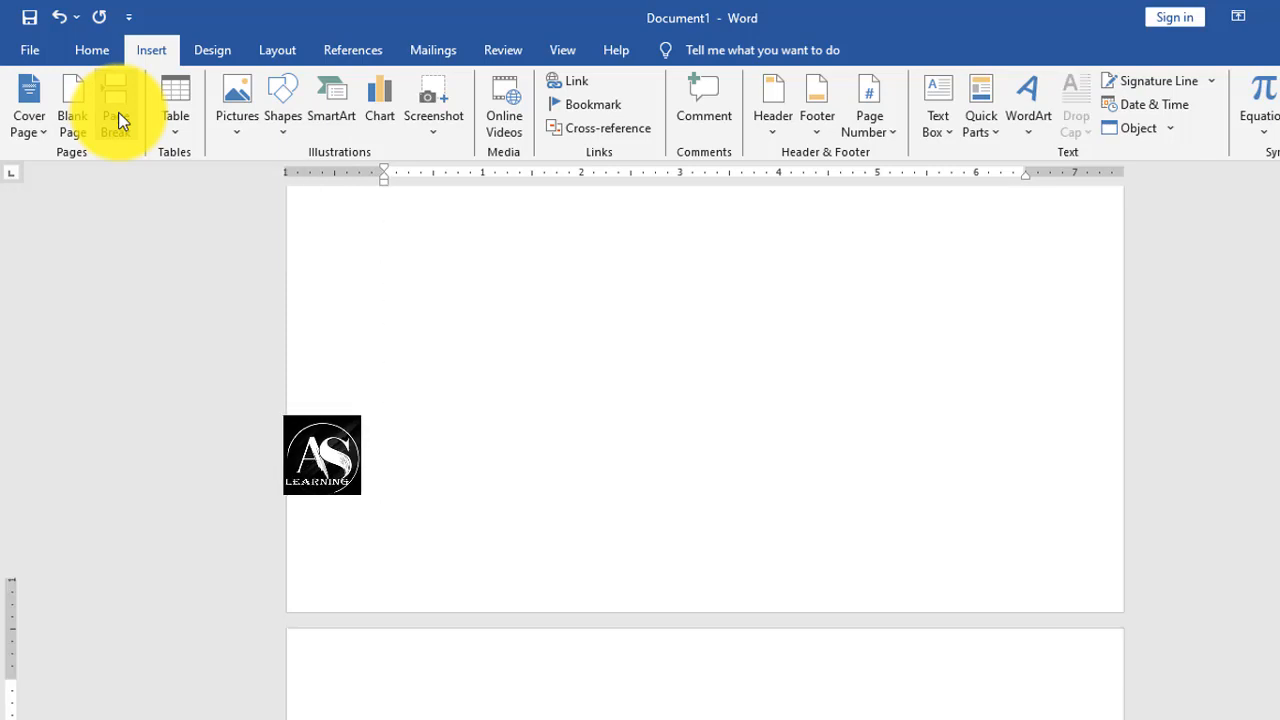
drag(1279, 378, 1279, 377)
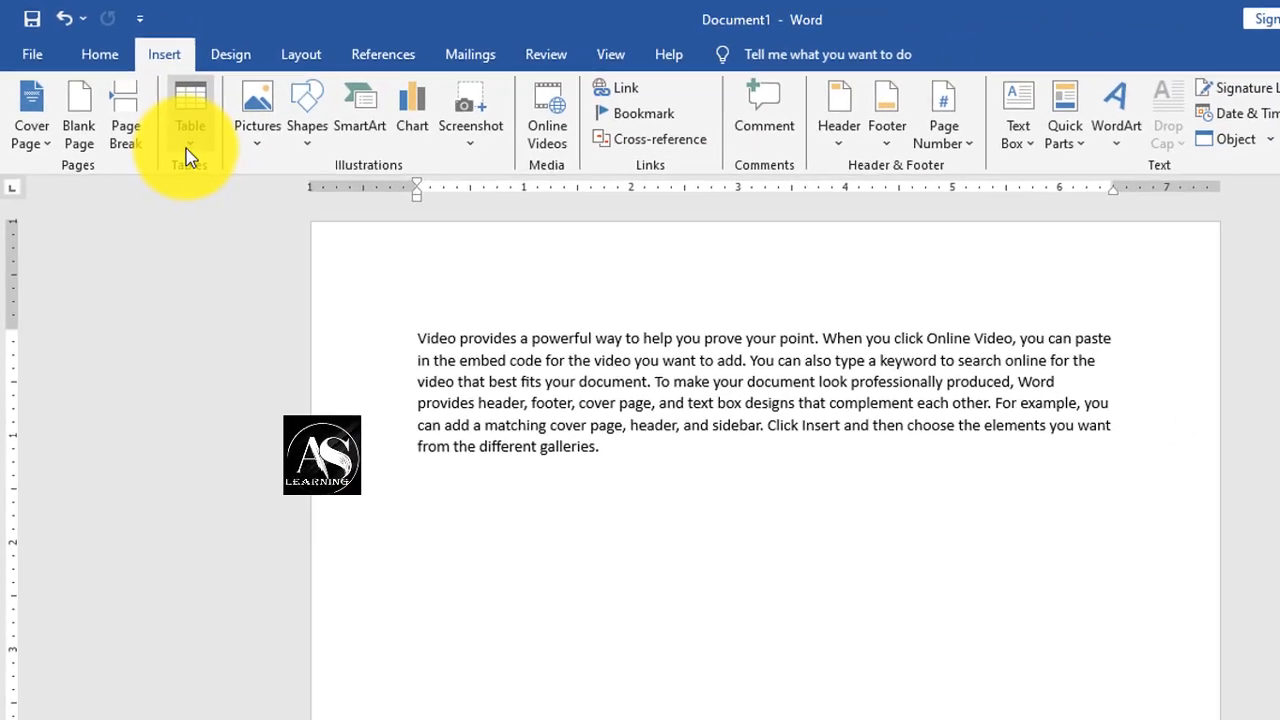
Insert a table of three columns and four rows below the paragraph and enlarge it downwards.
click(396, 305)
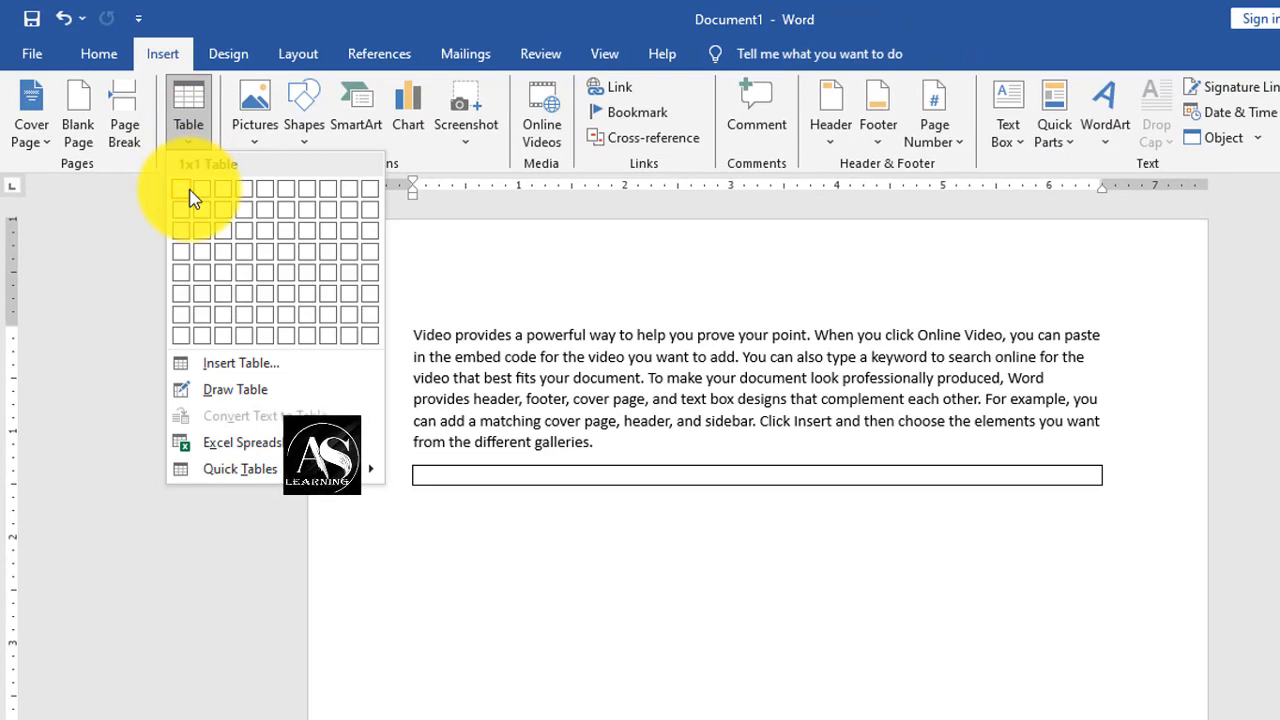
click(237, 258)
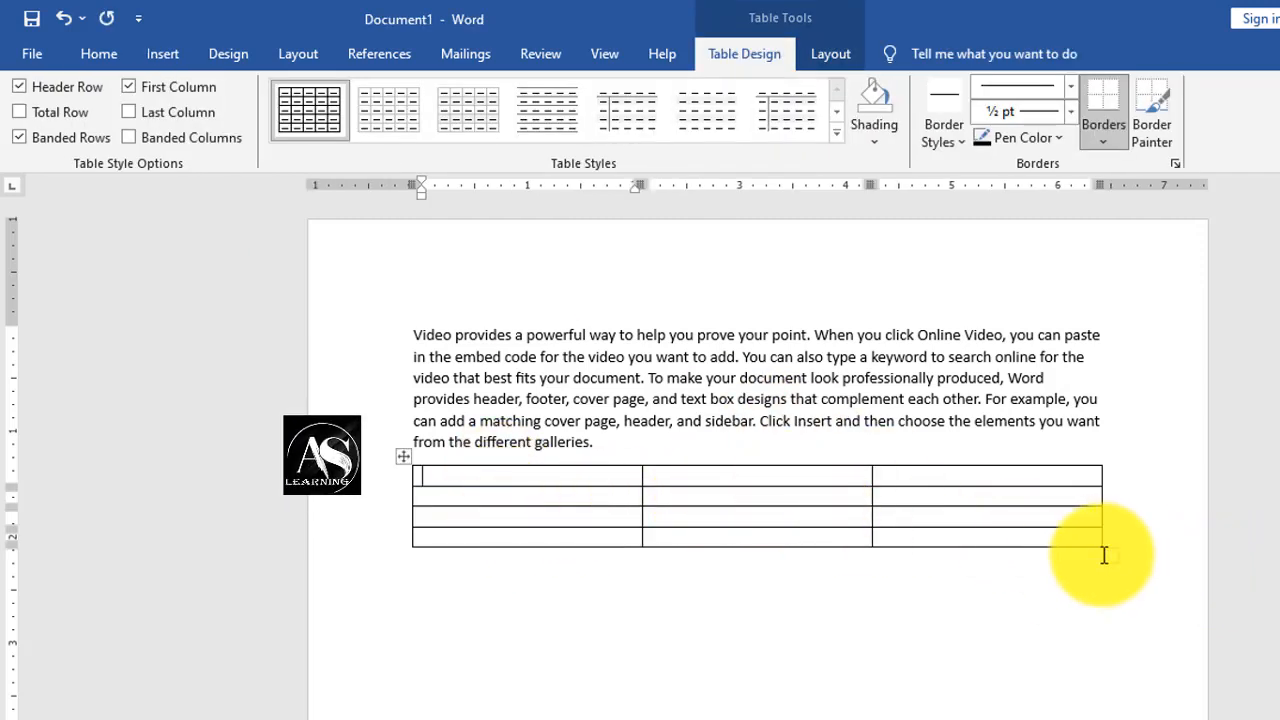
drag(1118, 559, 1114, 694)
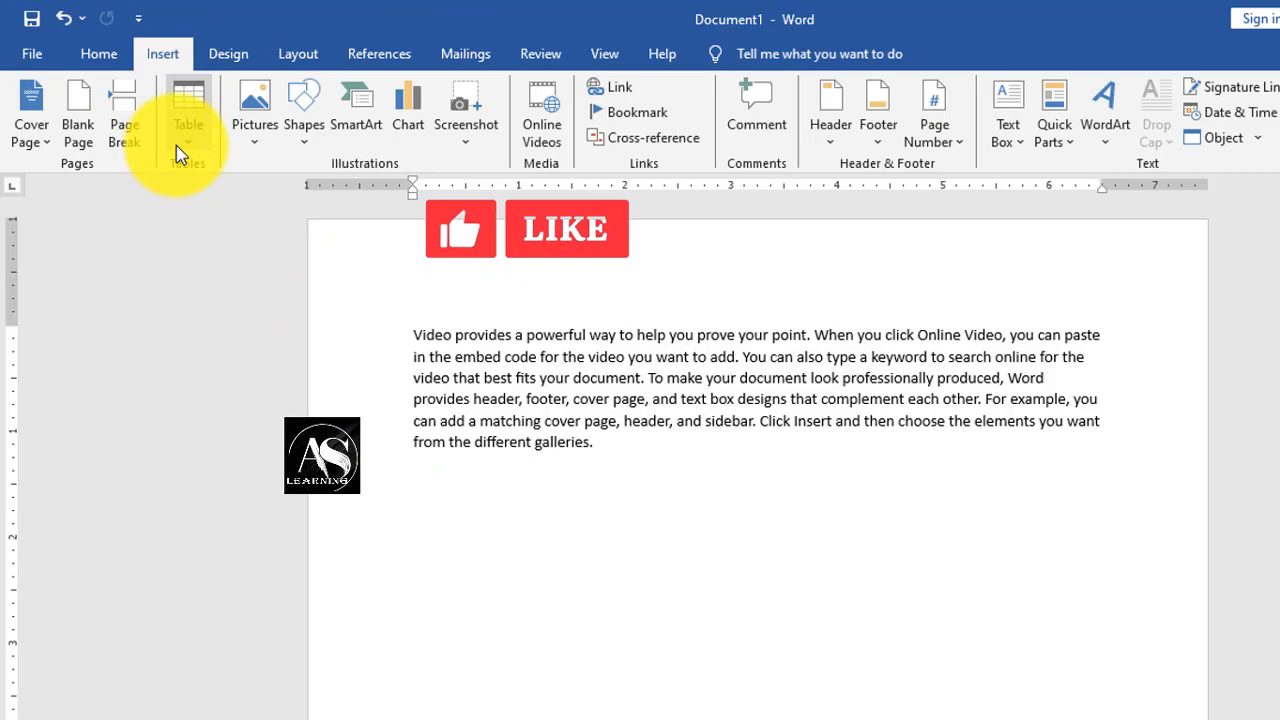
Insert a table of 2 columns and 2 rows with 4 entered as fixed column width, and resize it.
click(182, 150)
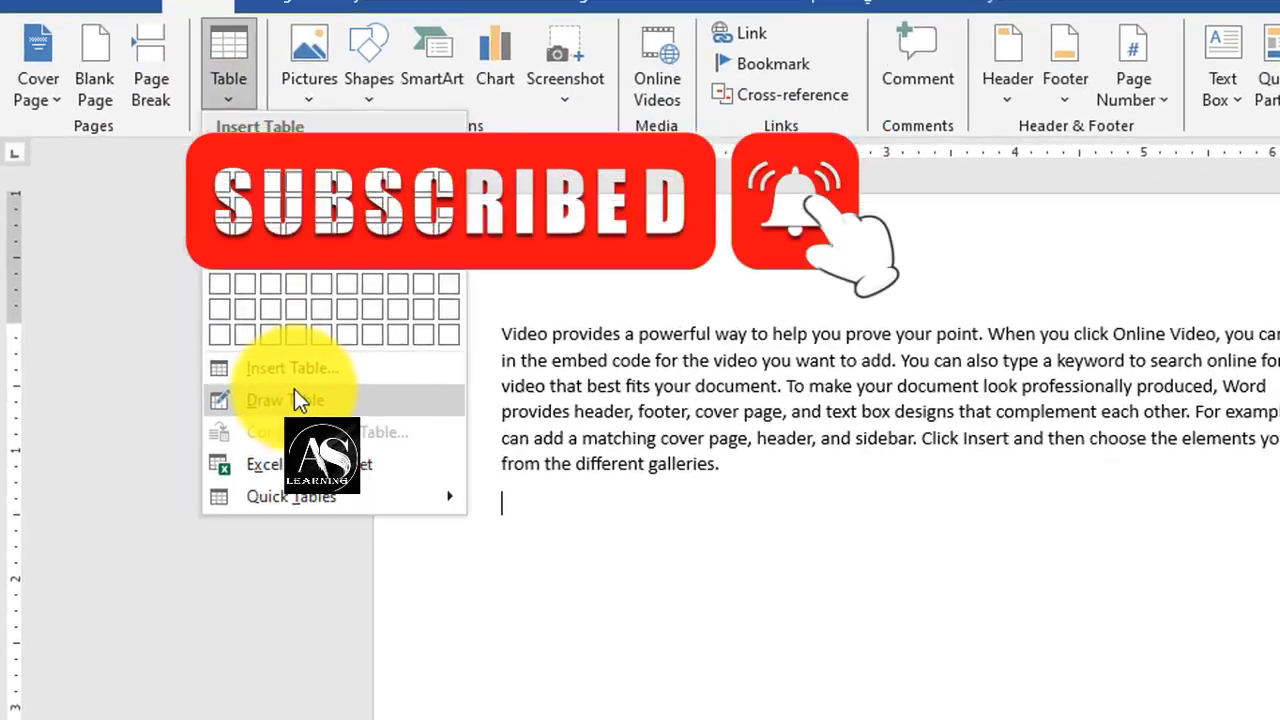
click(300, 373)
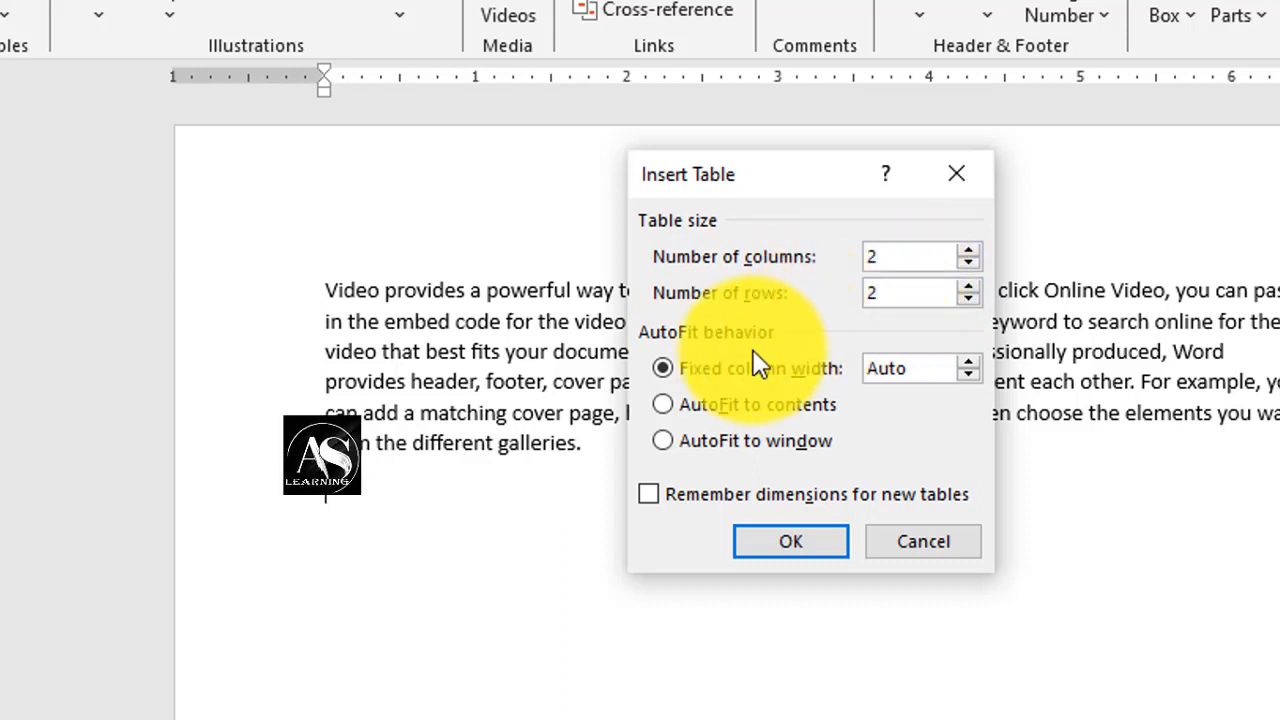
click(981, 362)
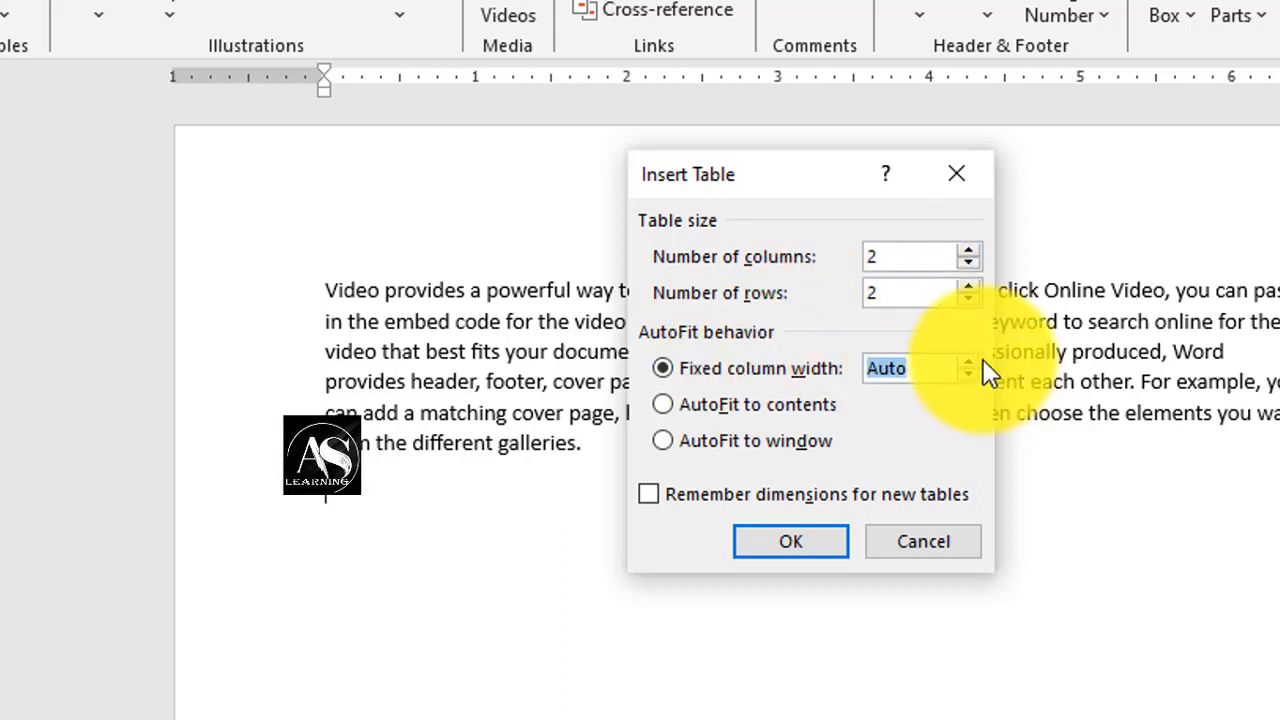
mouse_move(923, 375)
mouse_down()
mouse_move(883, 377)
mouse_move(900, 373)
mouse_up()
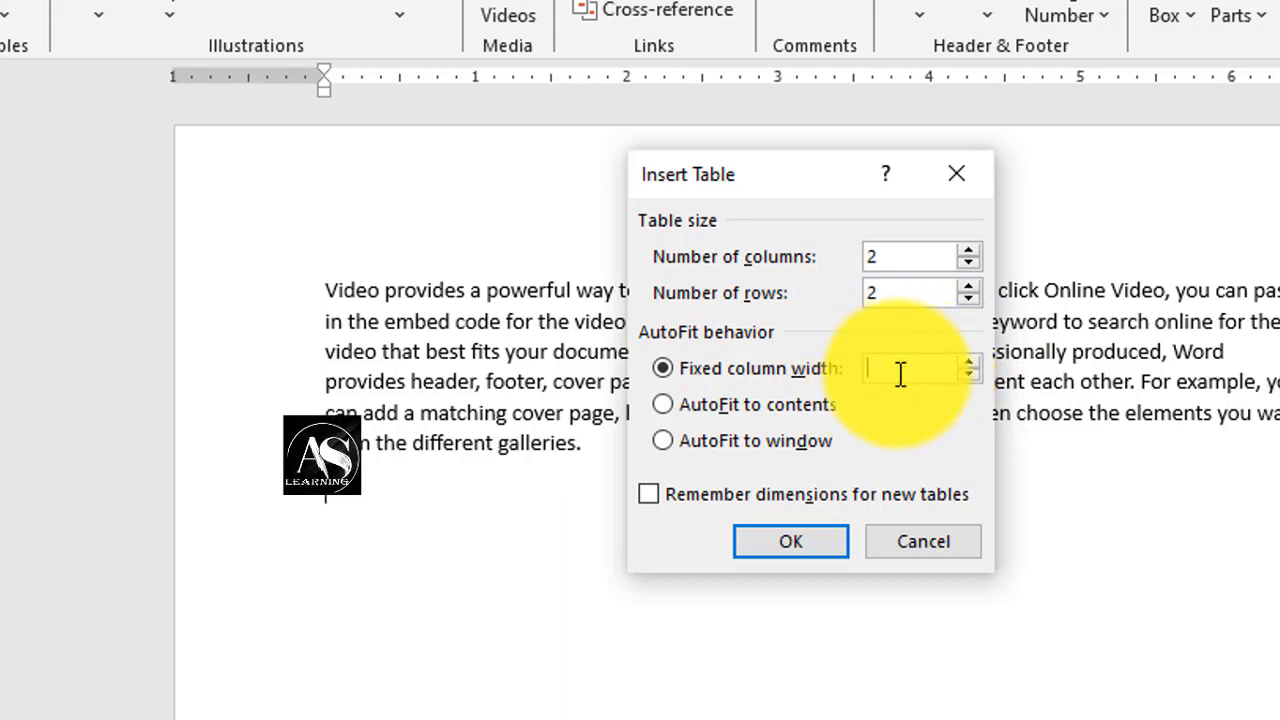
text(4)
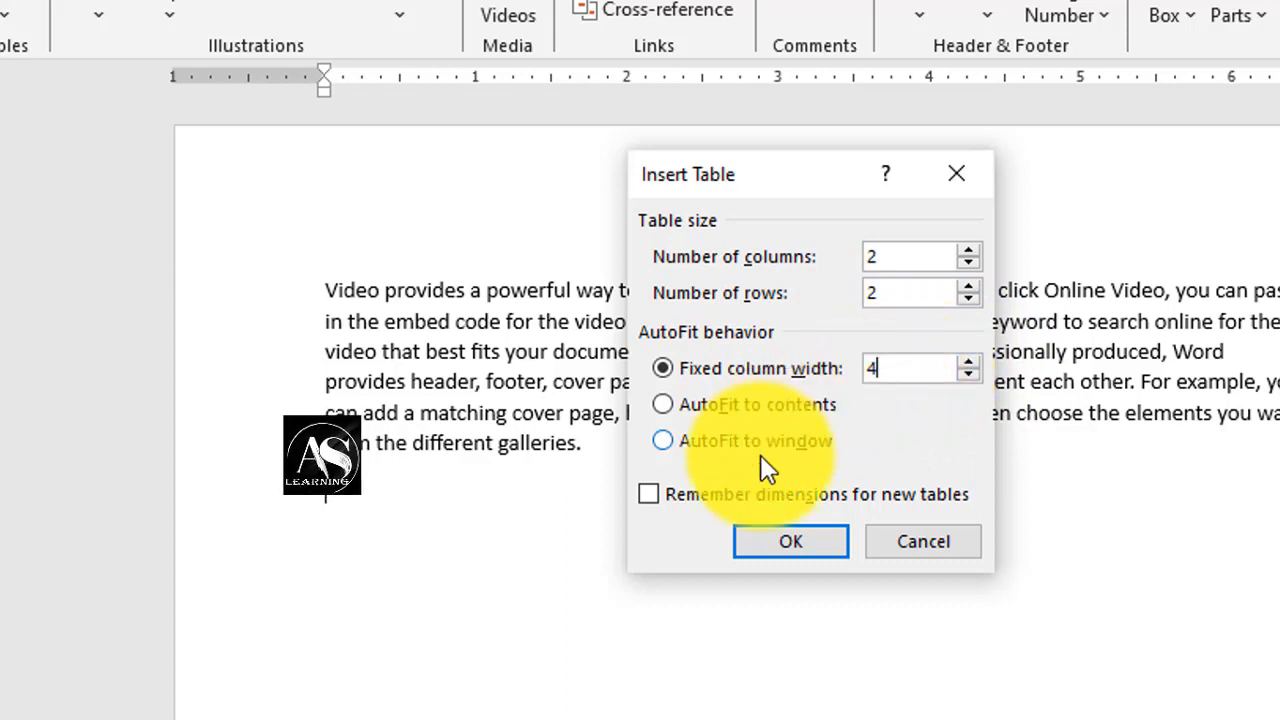
click(790, 540)
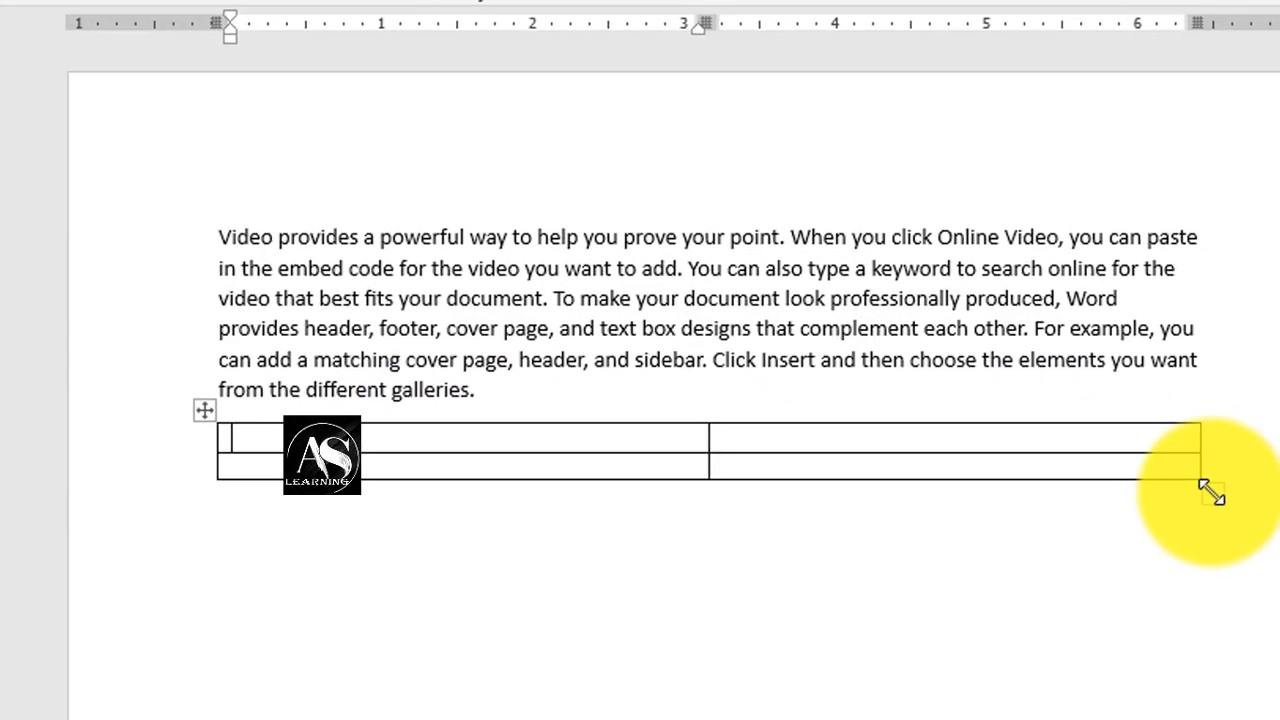
drag(1203, 486, 1145, 535)
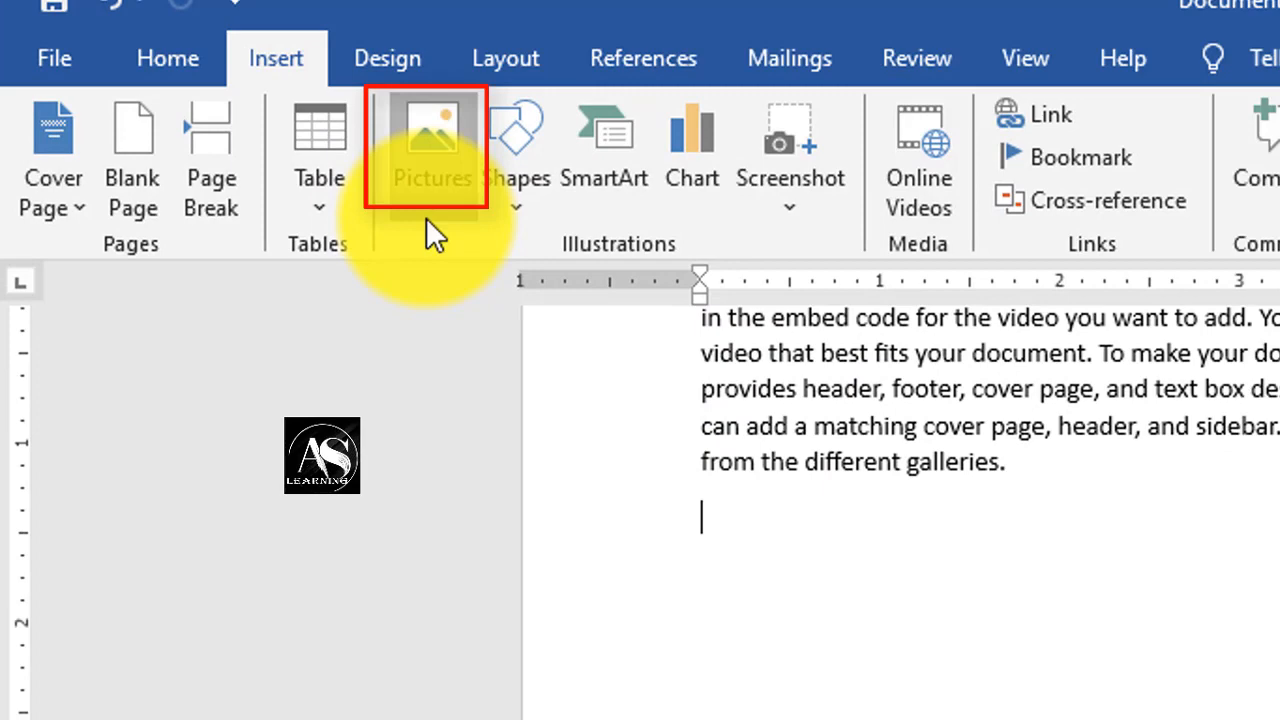
Insert the picture "th-removebg-preview (3)" from this device's Pictures folder below the paragraph.
click(543, 258)
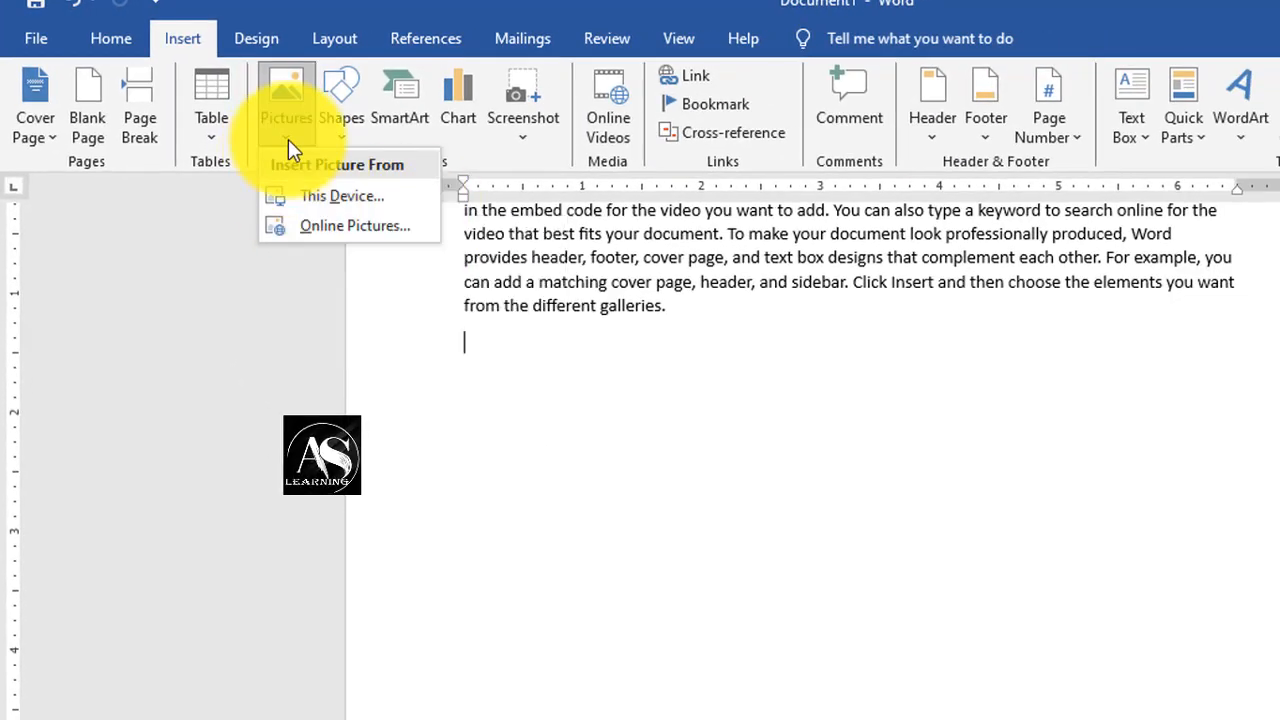
click(329, 197)
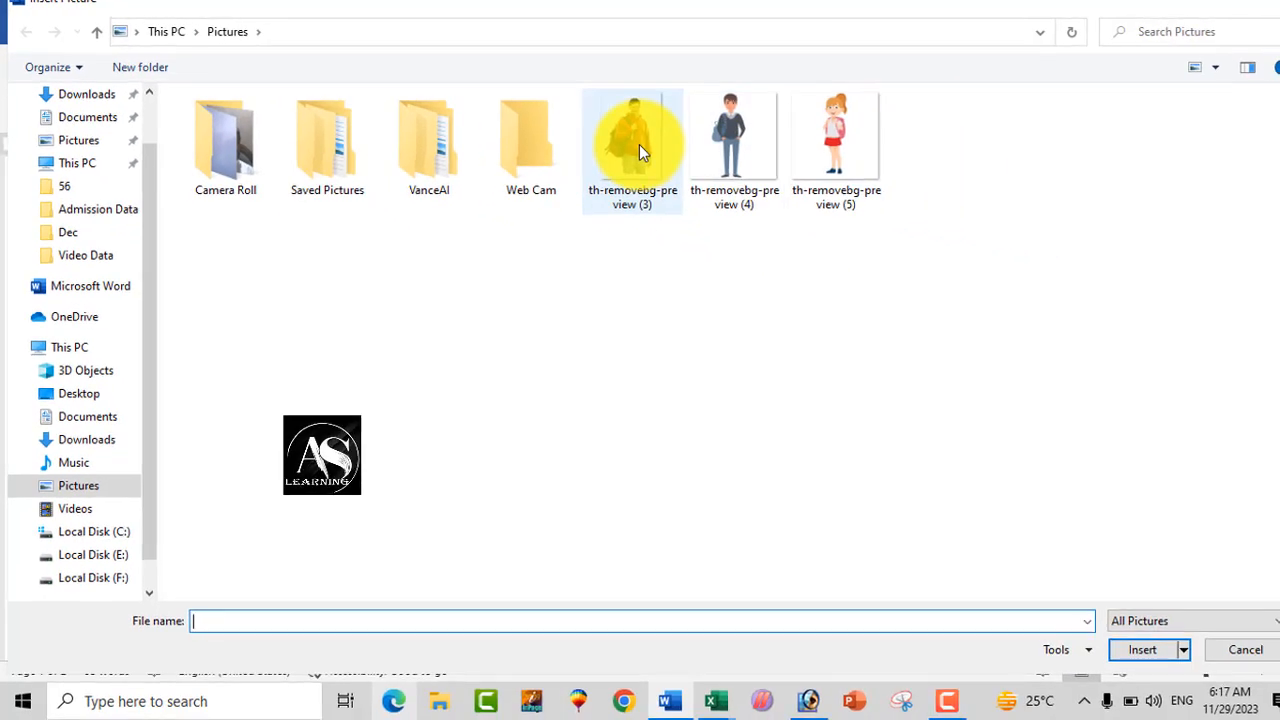
click(639, 144)
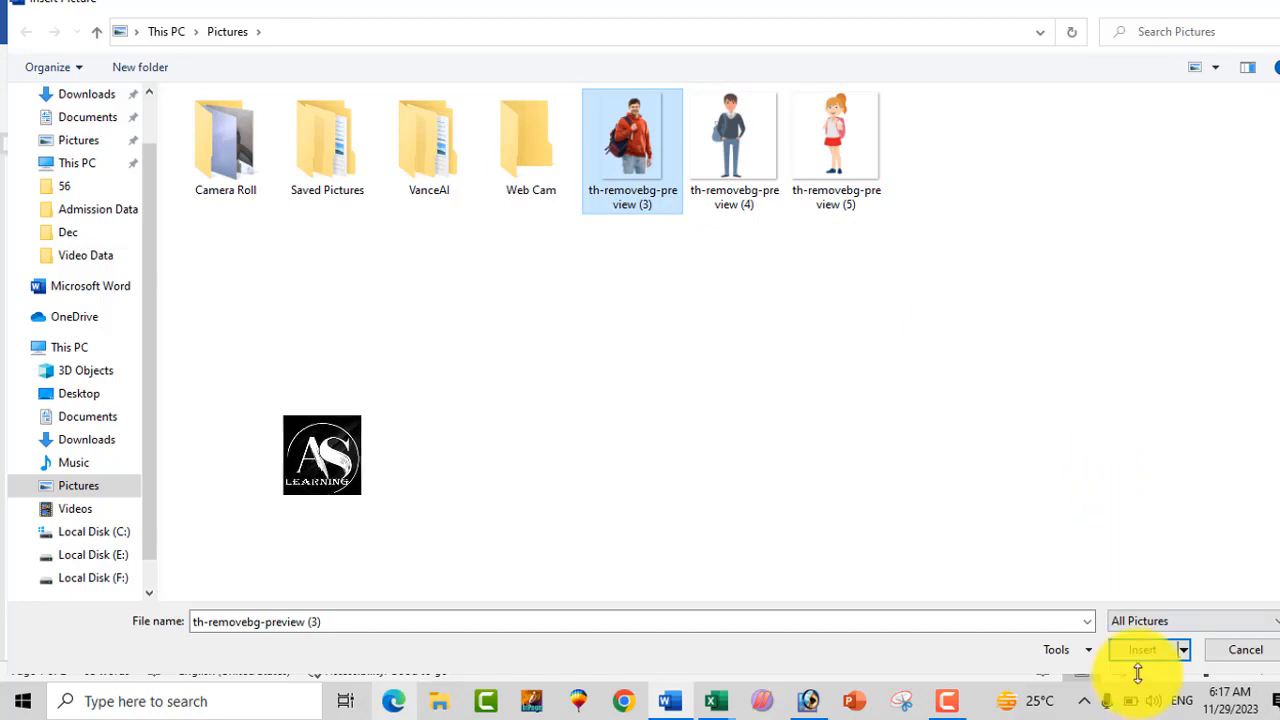
click(1145, 650)
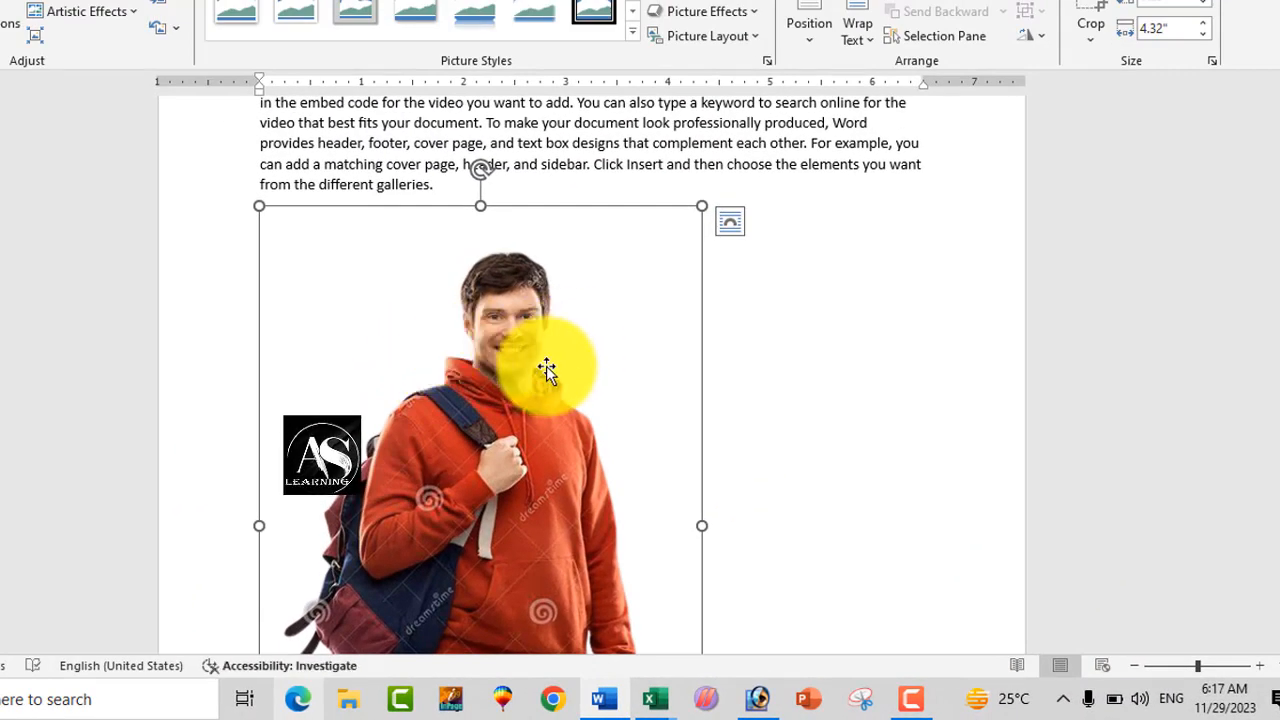
Set the text wrapping of the inserted picture to Tight.
drag(483, 339, 557, 336)
click(351, 334)
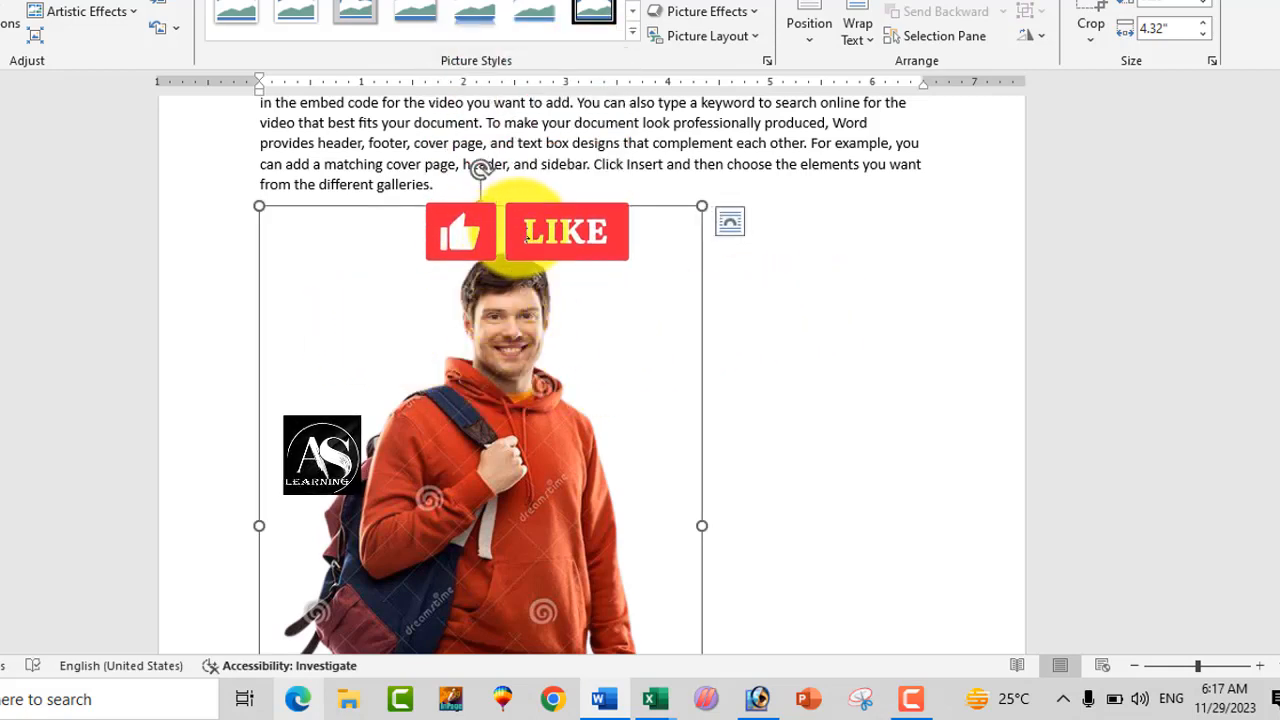
right_click(521, 210)
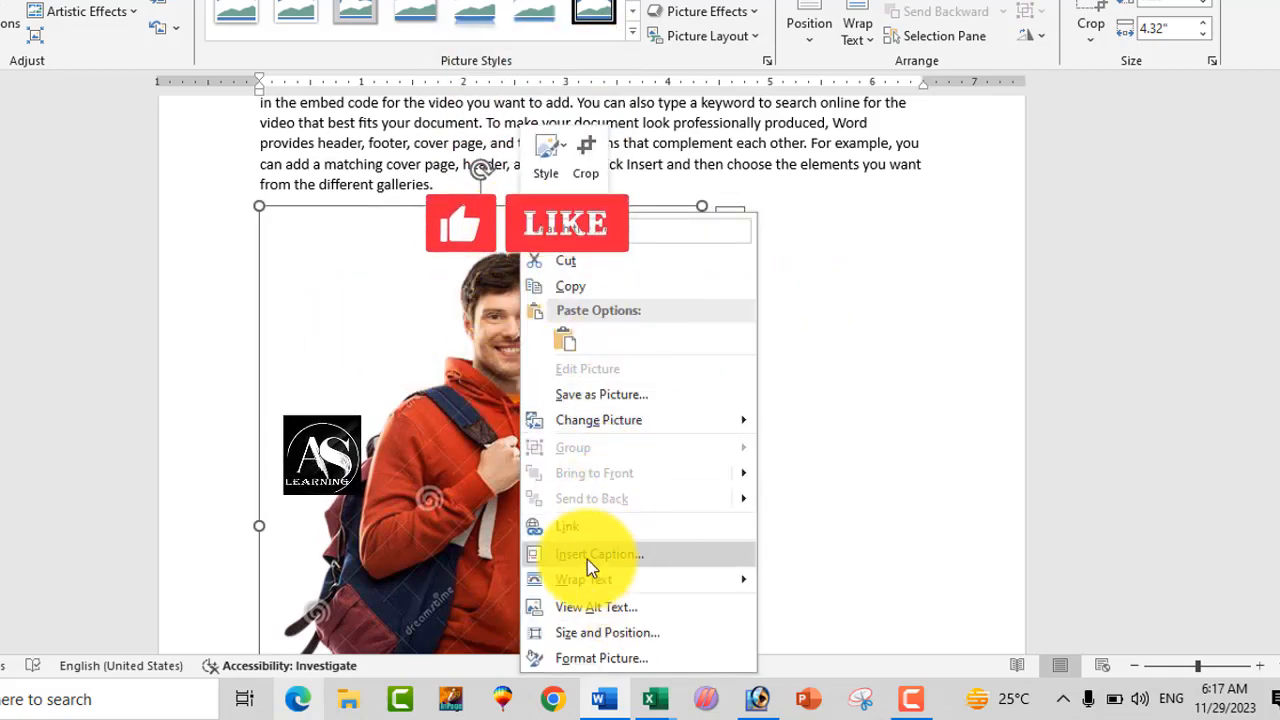
mouse_move(597, 591)
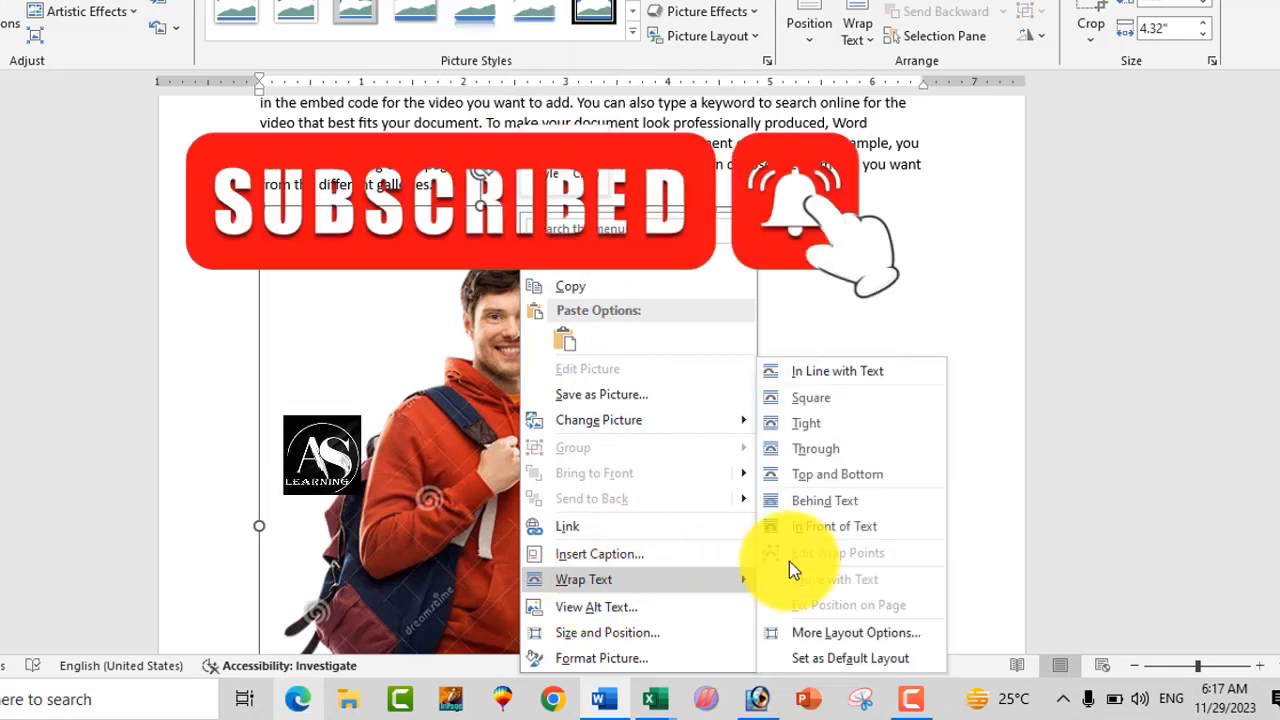
click(817, 423)
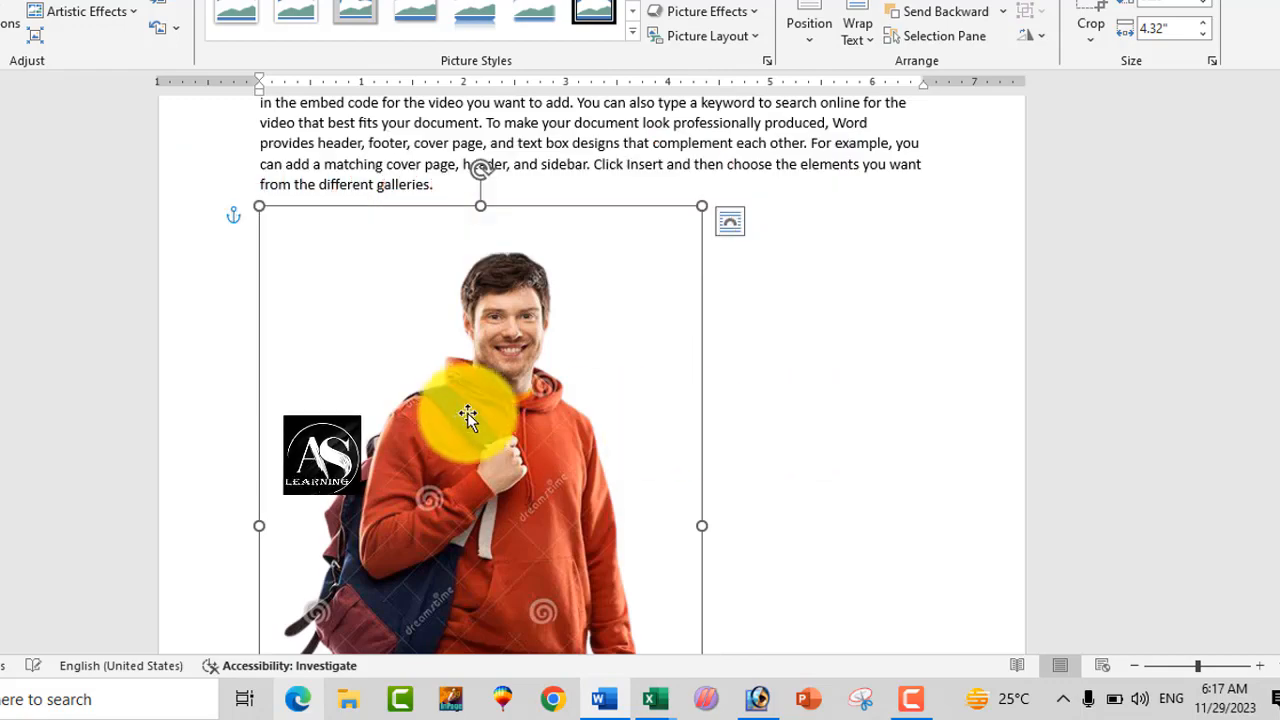
Move the picture up into the paragraph so the text wraps around it, and shift it back down the page.
drag(467, 416, 523, 214)
scroll(577, 337, up, 3)
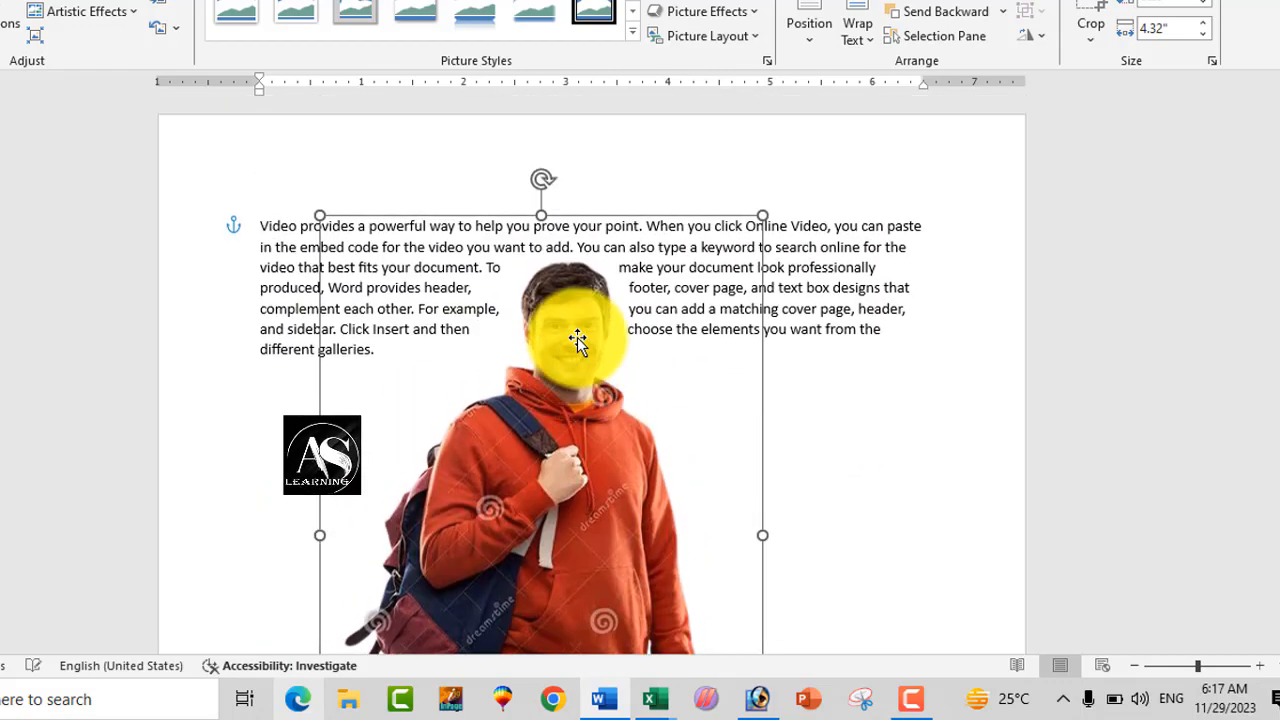
scroll(577, 338, down, 7)
drag(573, 337, 585, 527)
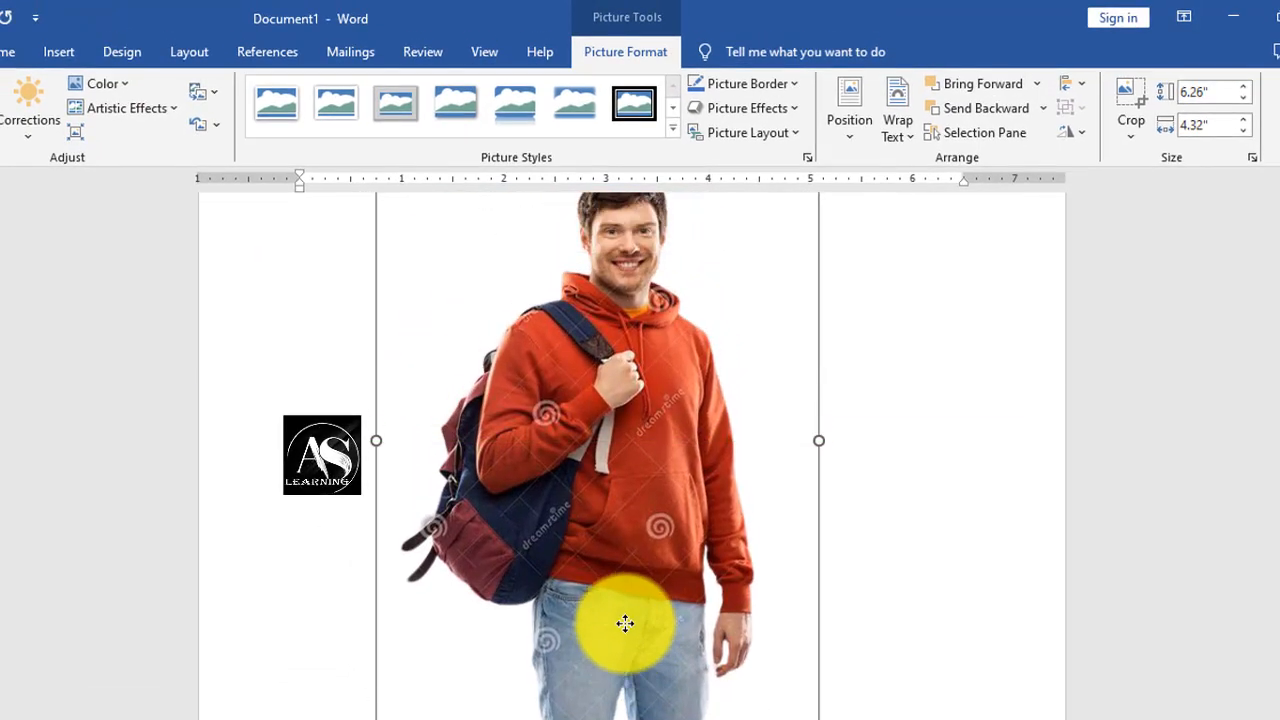
Move the picture just below the paragraph and shift it slightly to the right on the page.
drag(624, 623, 617, 665)
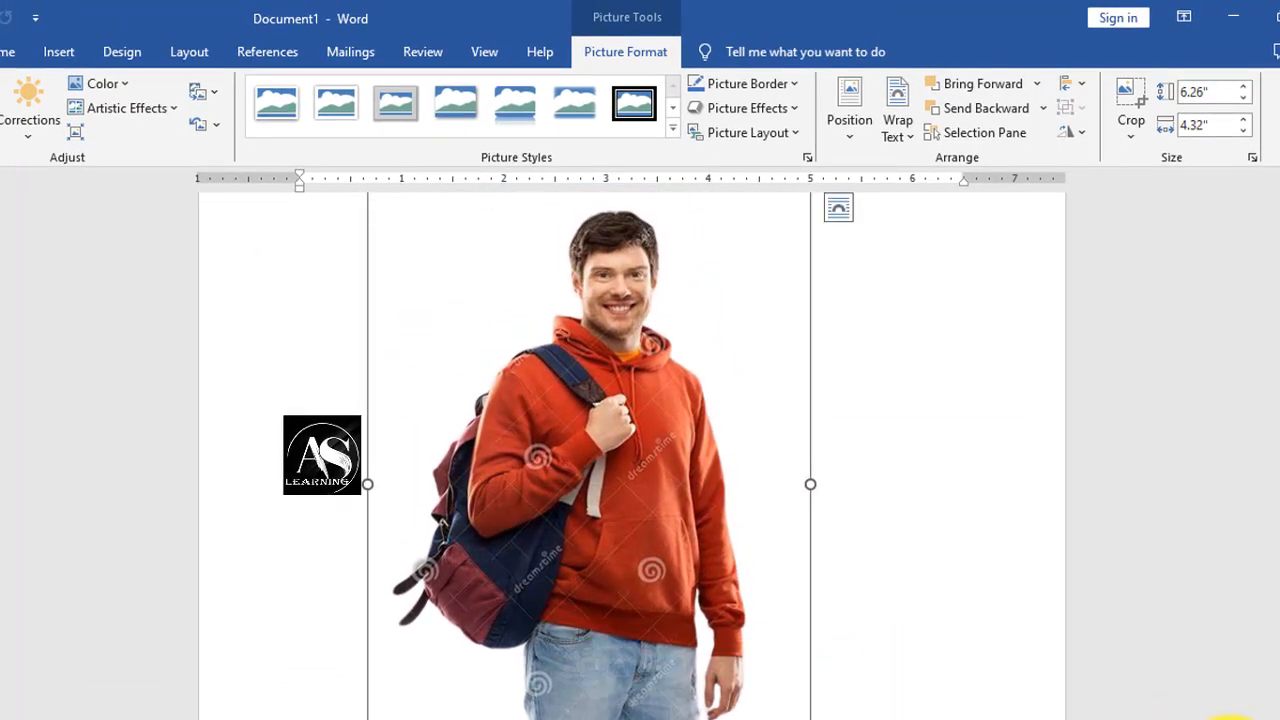
click(1231, 719)
drag(676, 650, 671, 546)
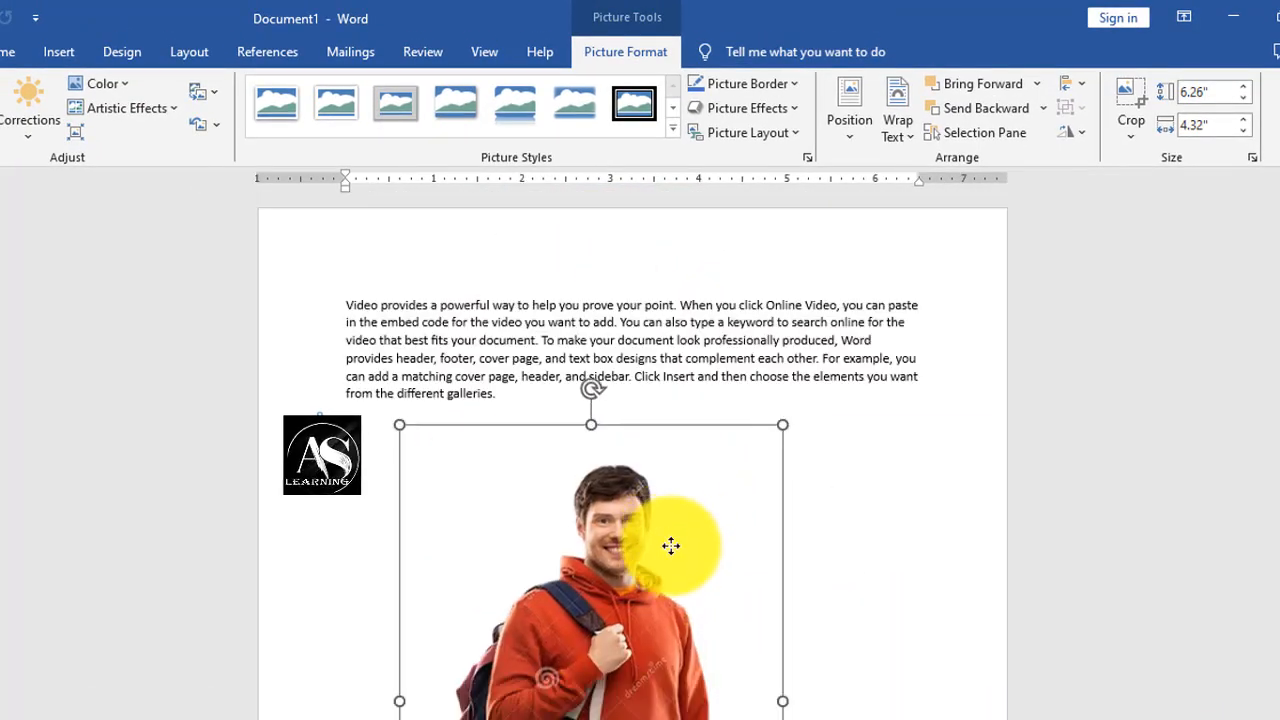
scroll(667, 536, down, 10)
scroll(669, 536, up, 5)
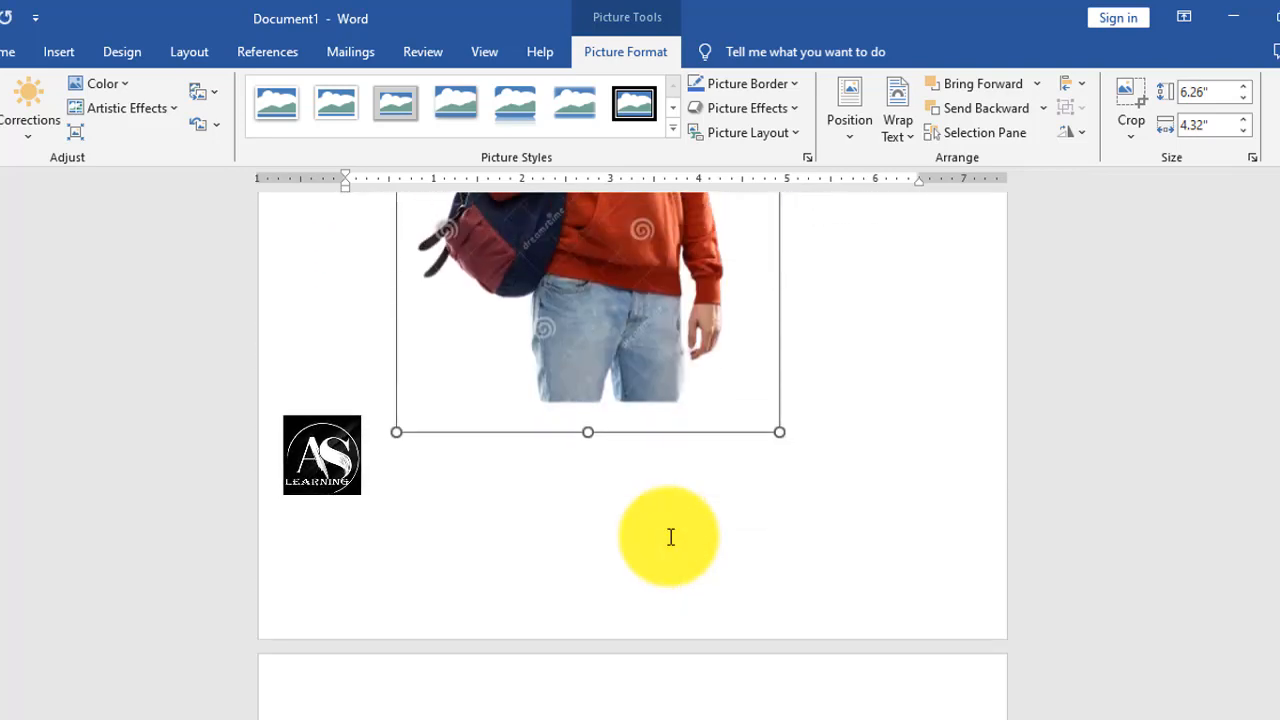
scroll(670, 536, up, 3)
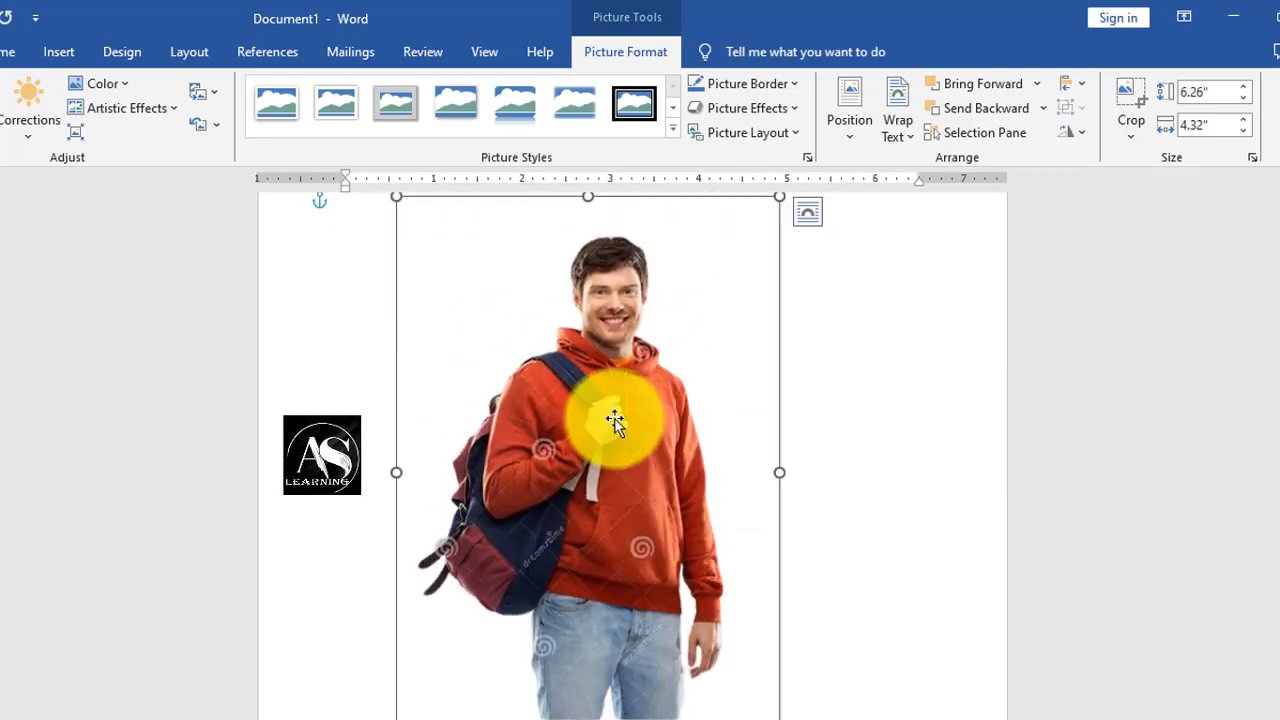
drag(614, 424, 651, 423)
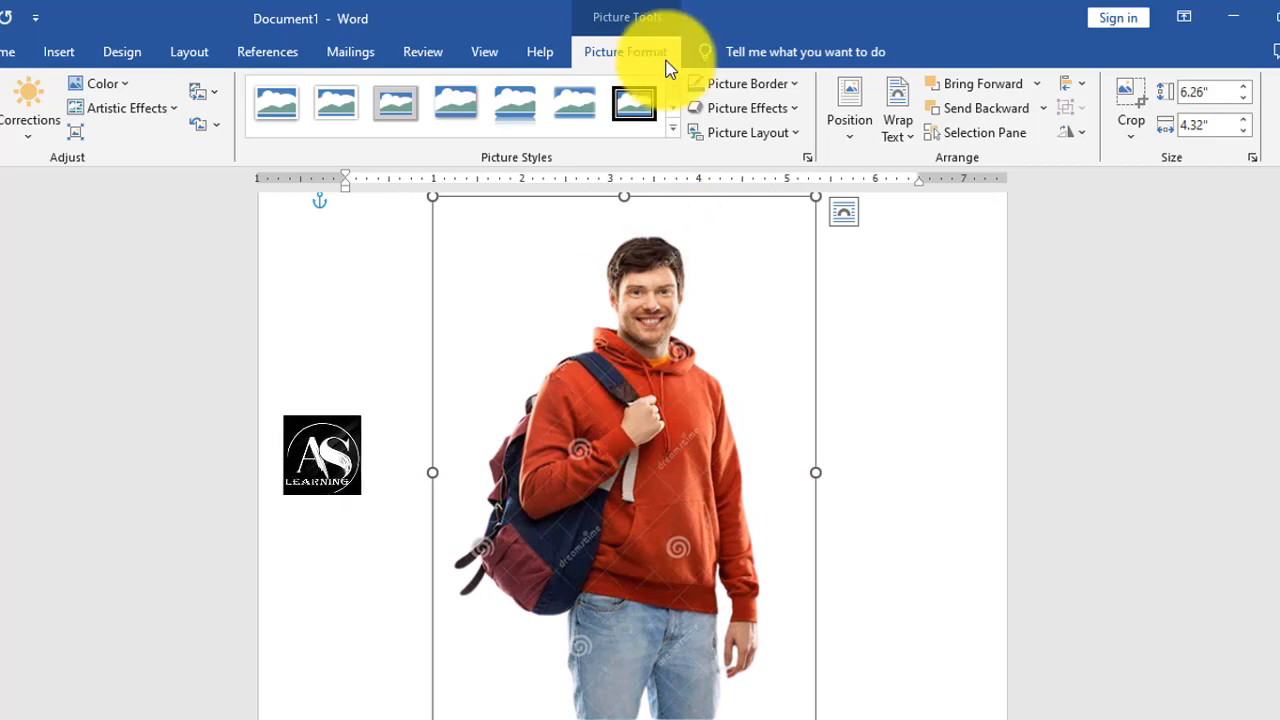
Apply the soft-edged picture style to the selected picture.
click(673, 126)
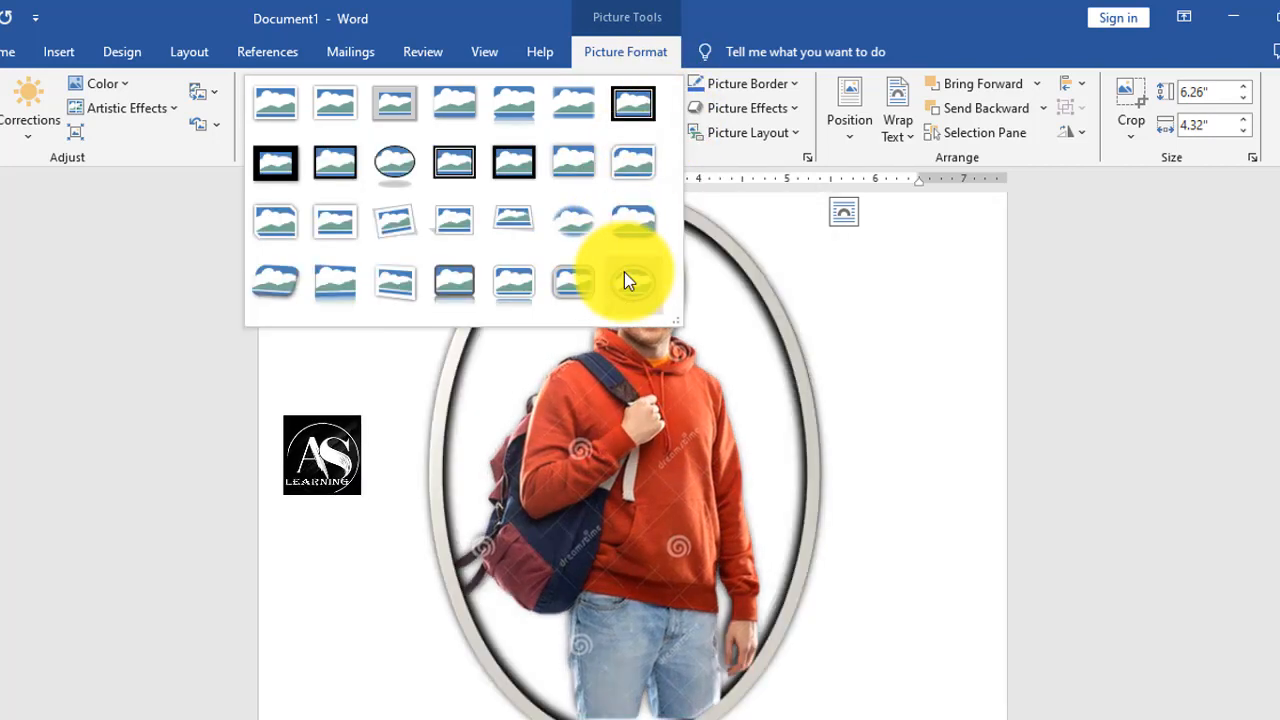
click(588, 109)
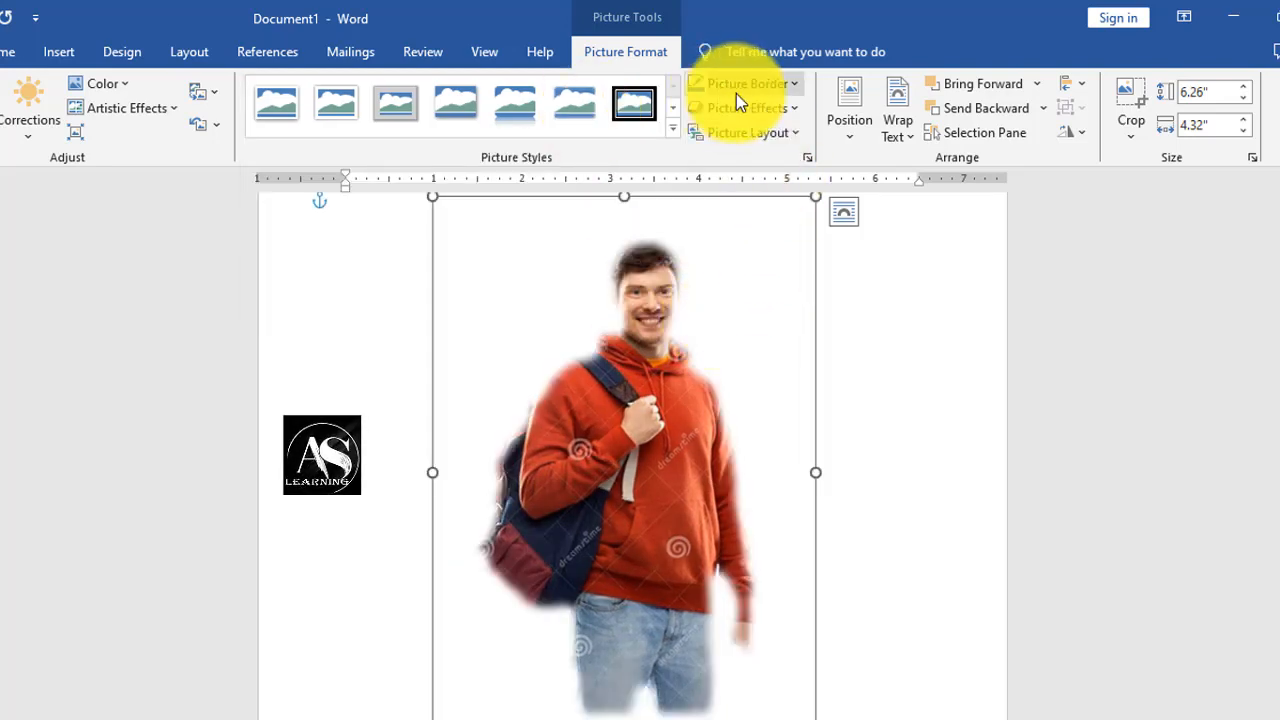
click(792, 86)
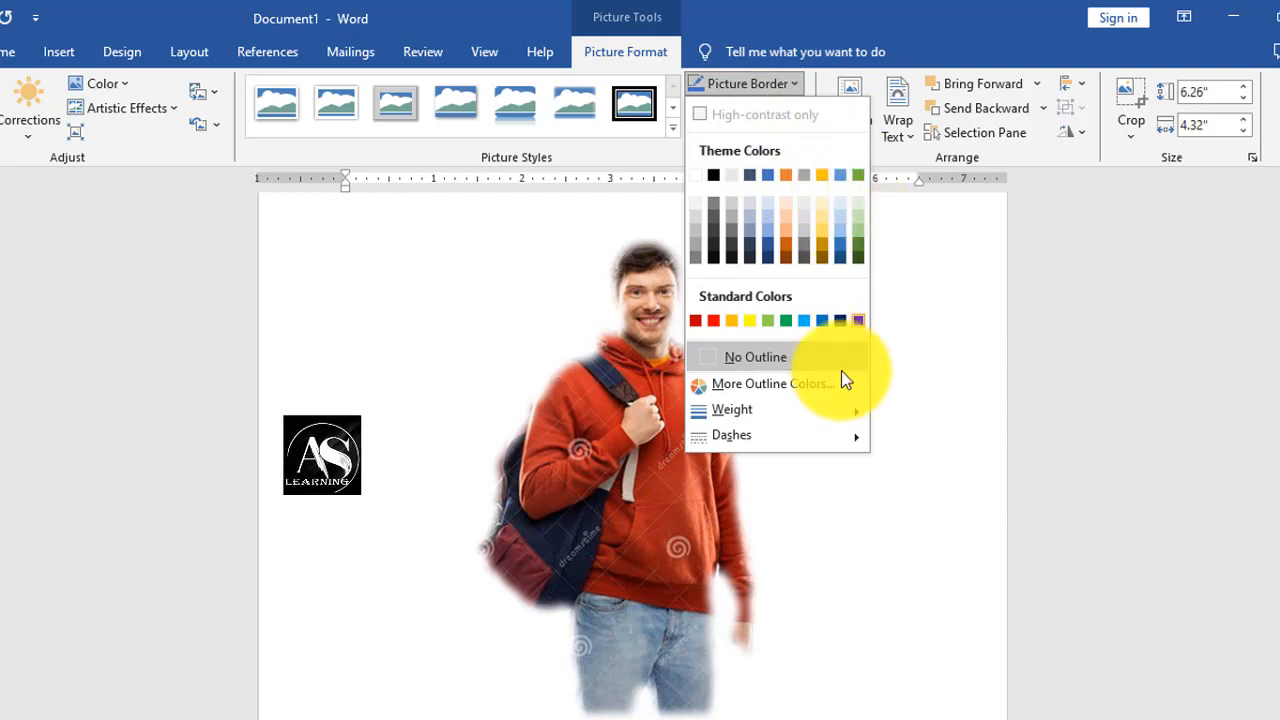
mouse_move(786, 406)
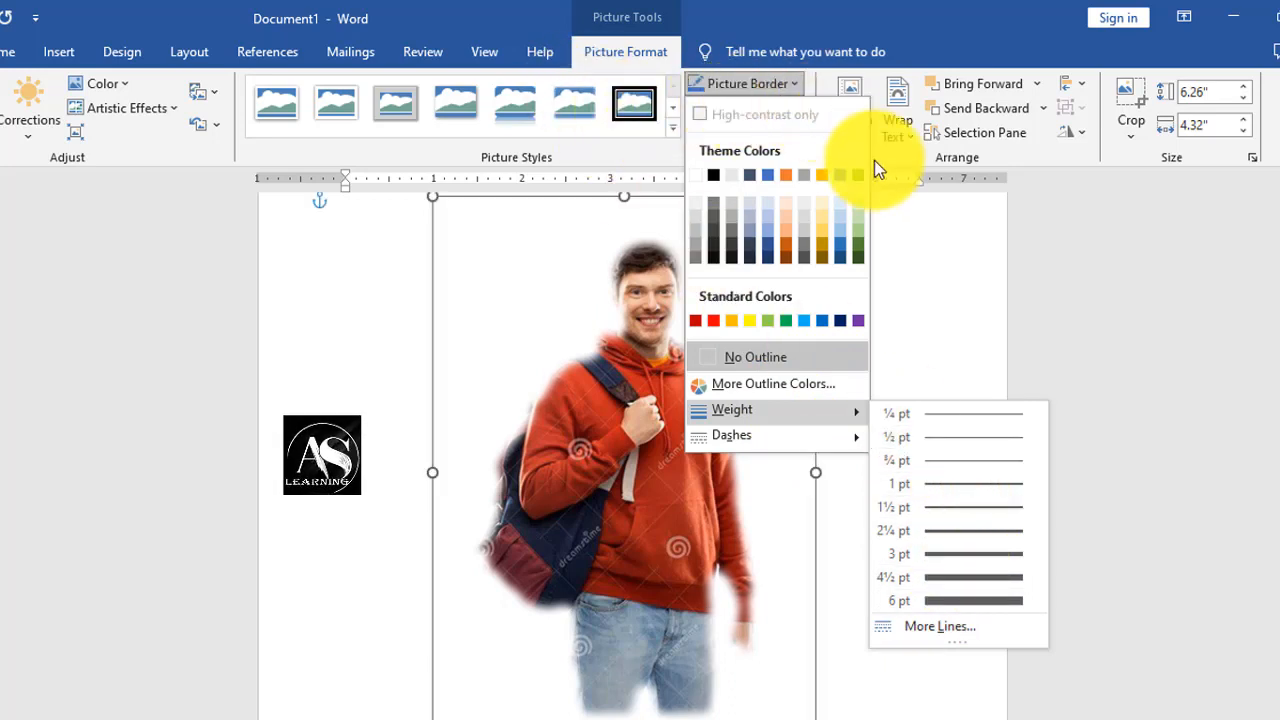
click(904, 241)
Apply a Perspective shadow effect to the picture that falls behind the figure toward the right.
click(795, 108)
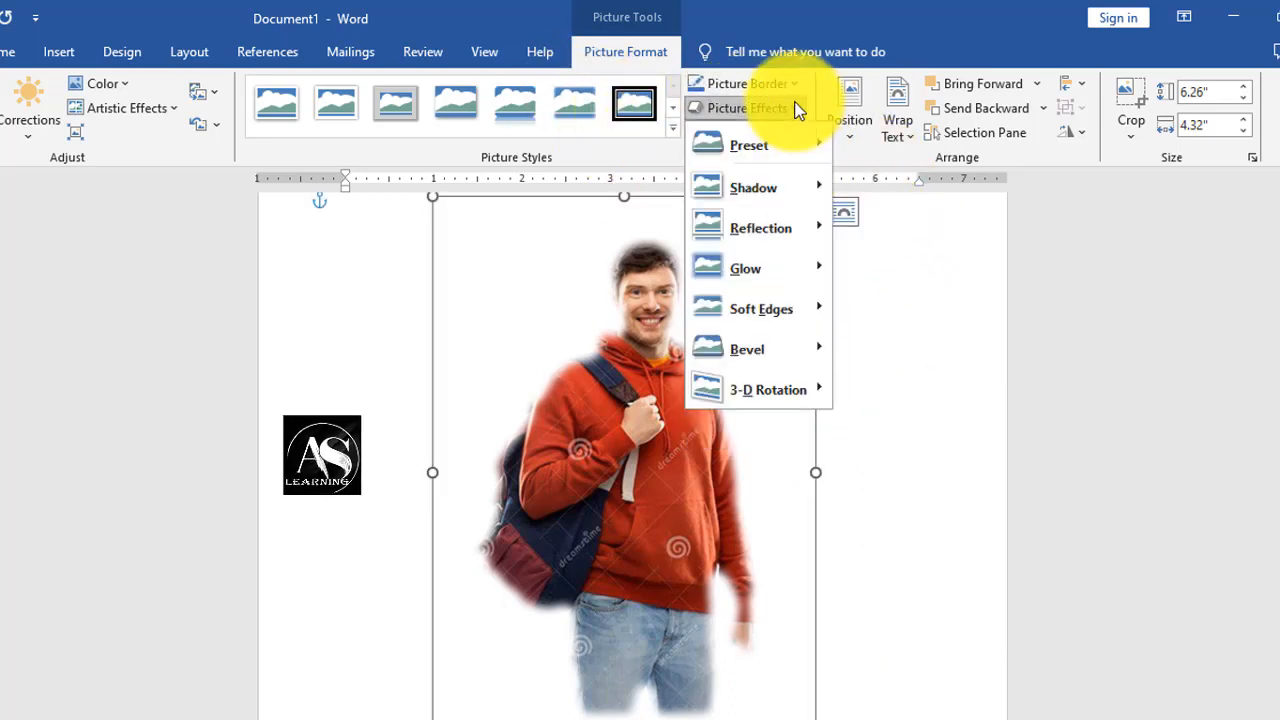
mouse_move(762, 208)
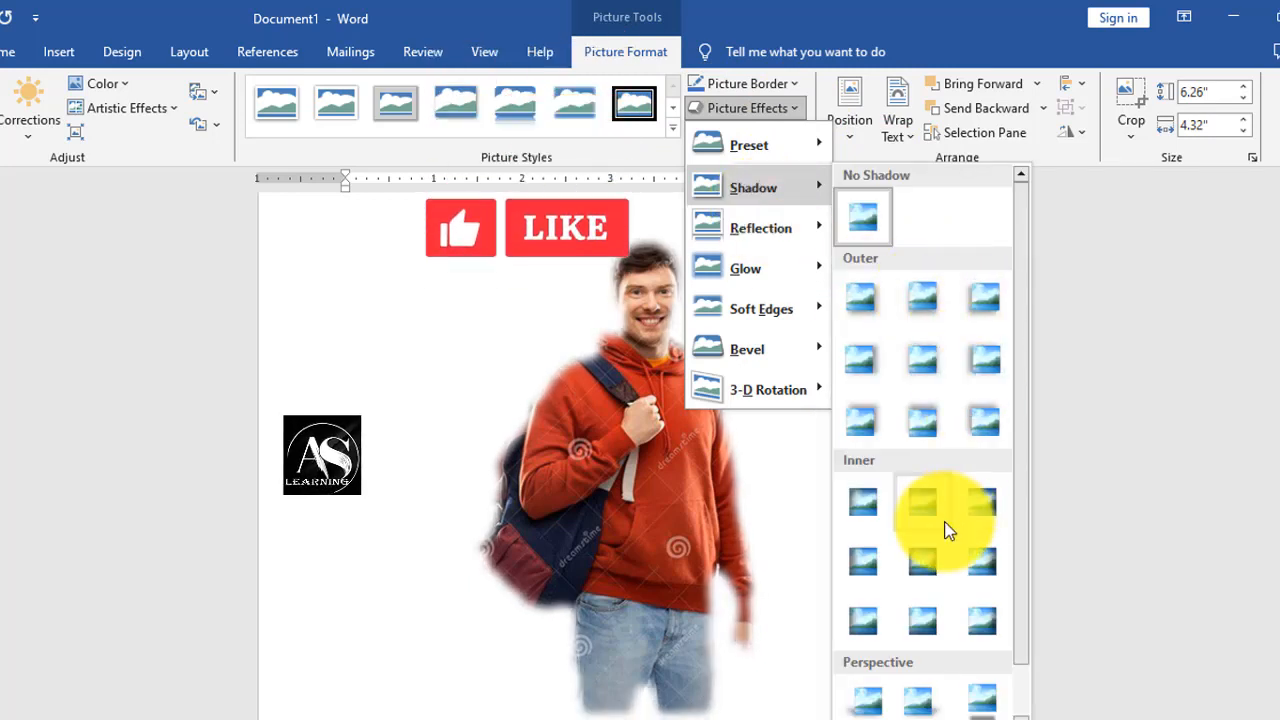
click(923, 698)
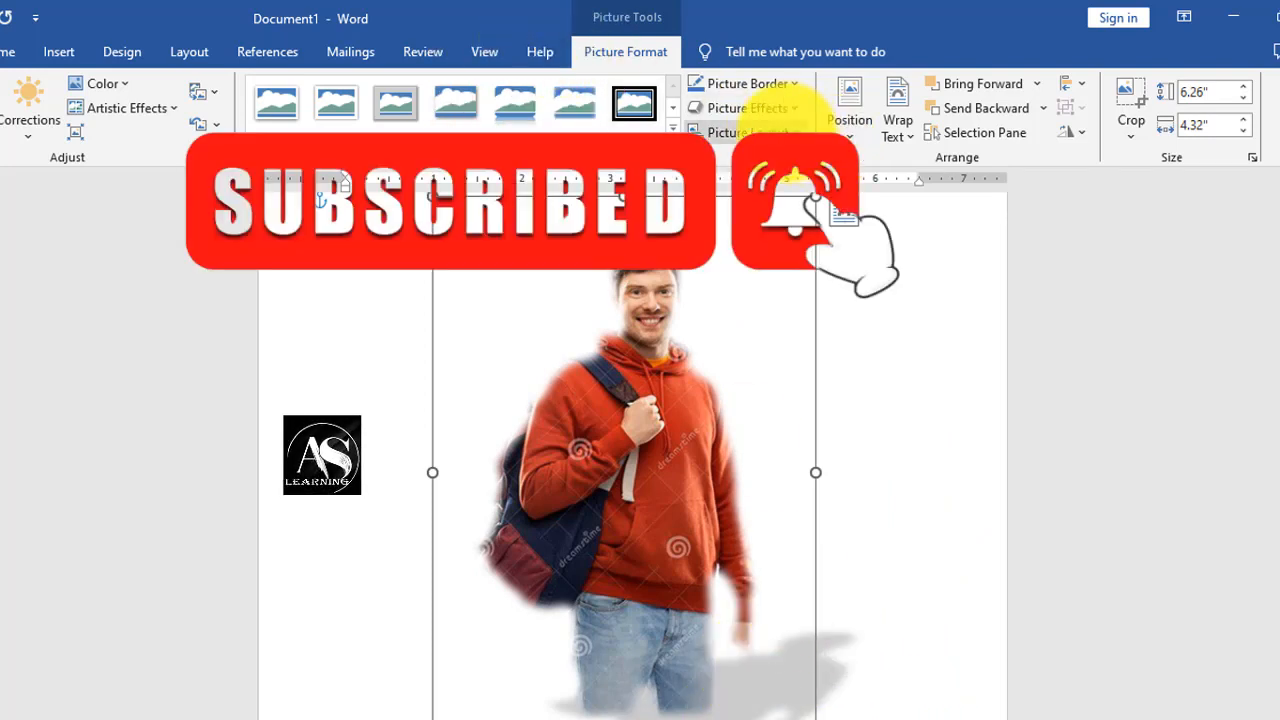
Add a gray glow effect to the picture from the third row of glow variations.
click(790, 130)
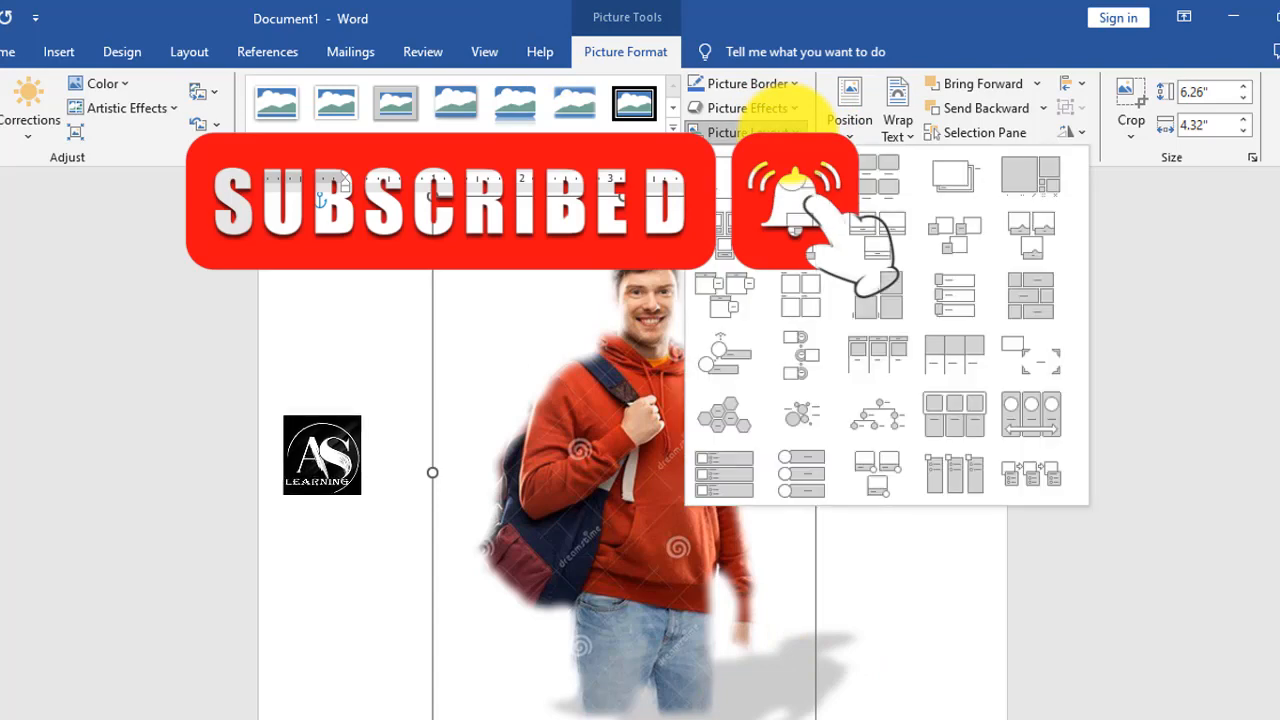
click(791, 110)
click(791, 110)
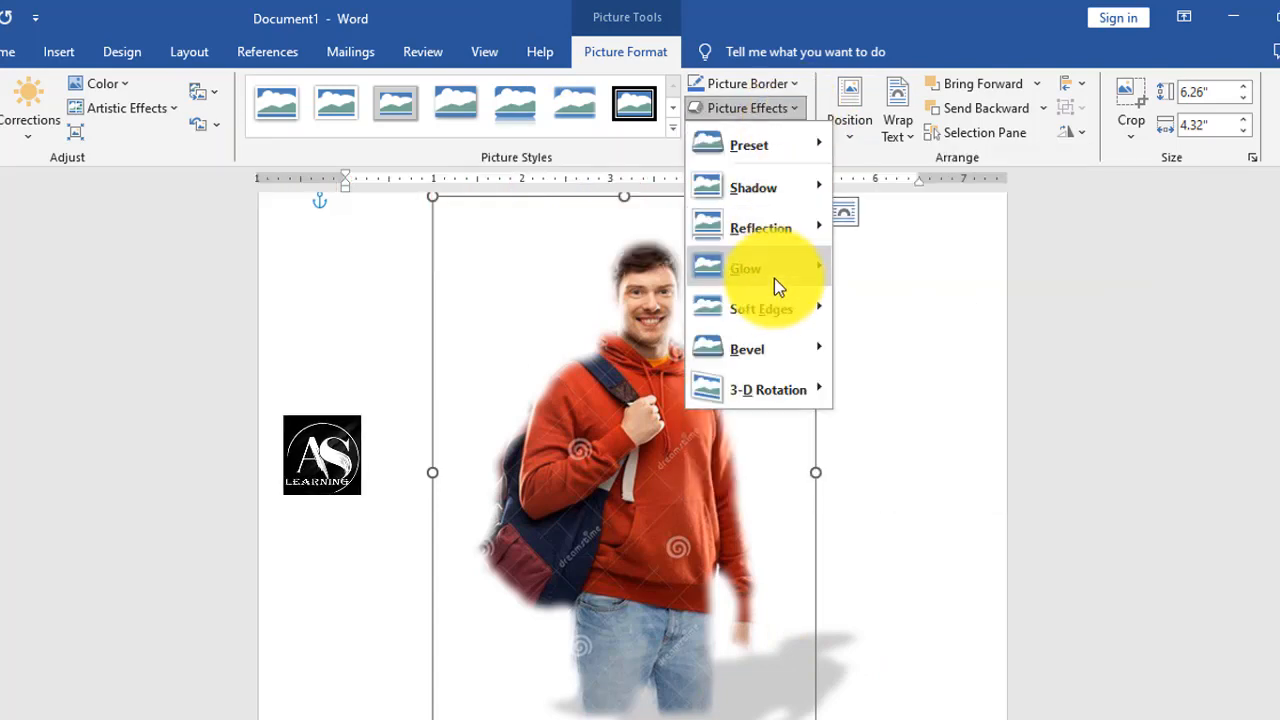
mouse_move(774, 278)
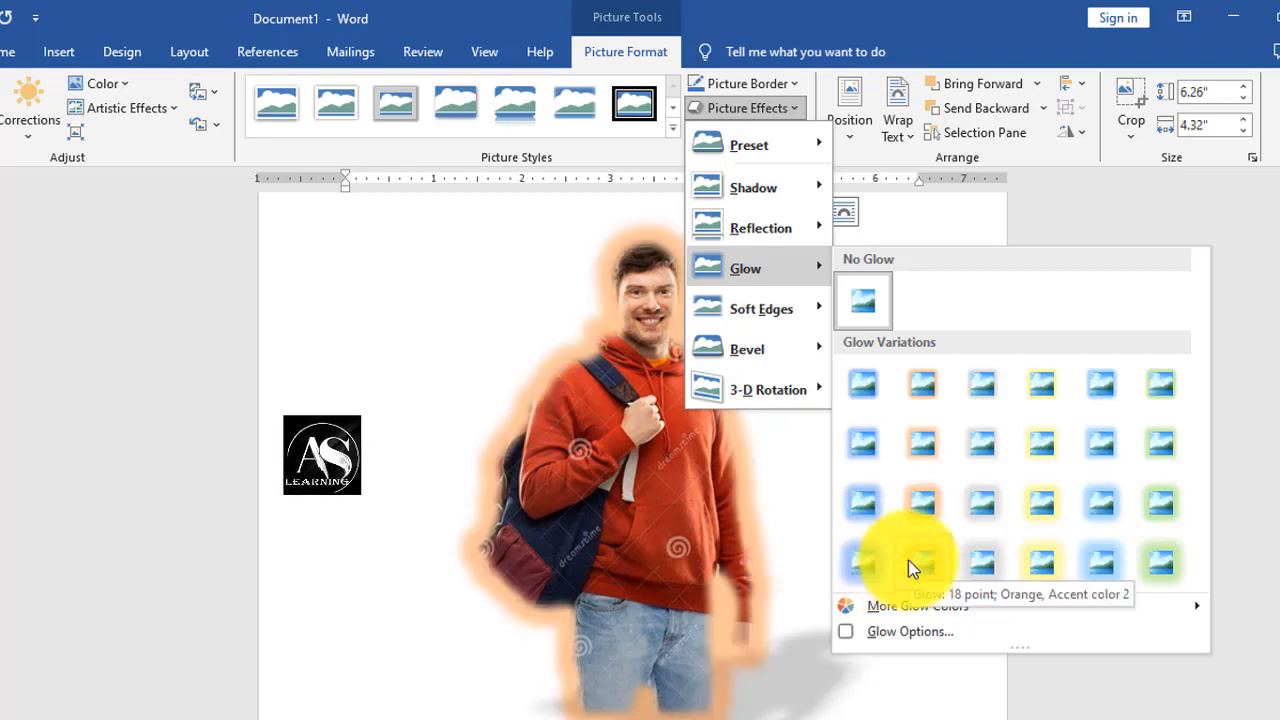
click(989, 511)
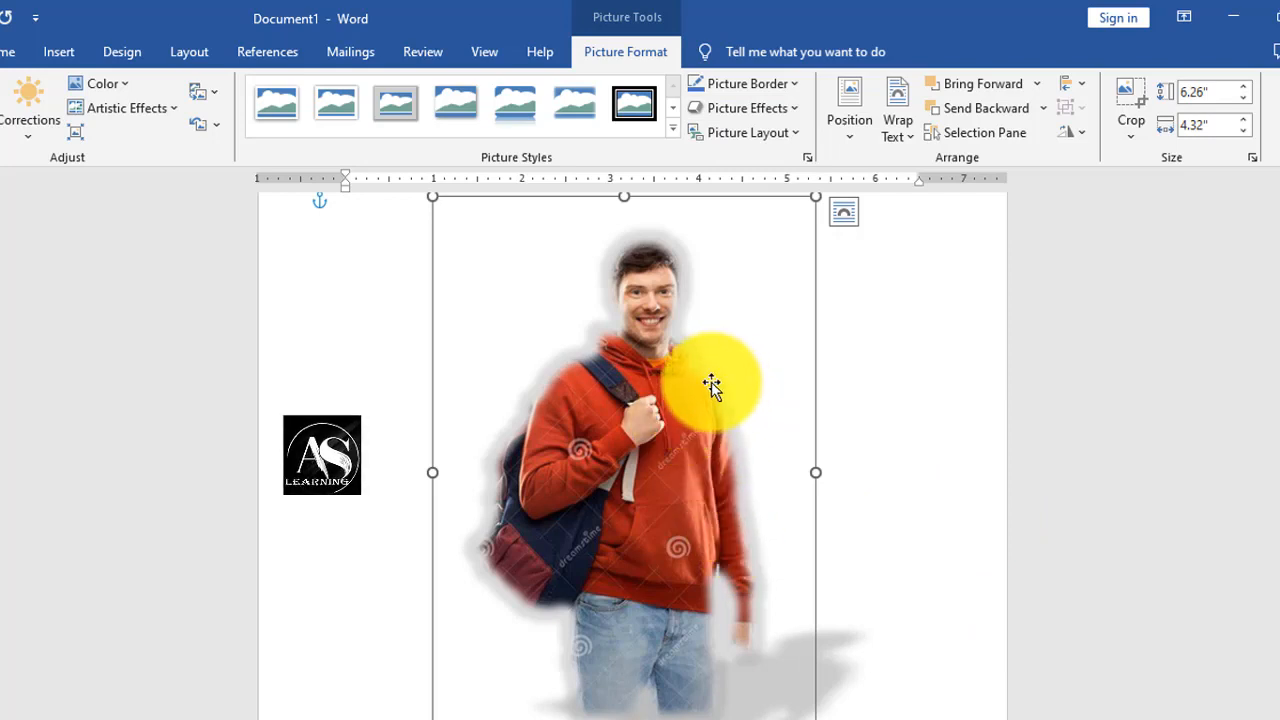
click(803, 132)
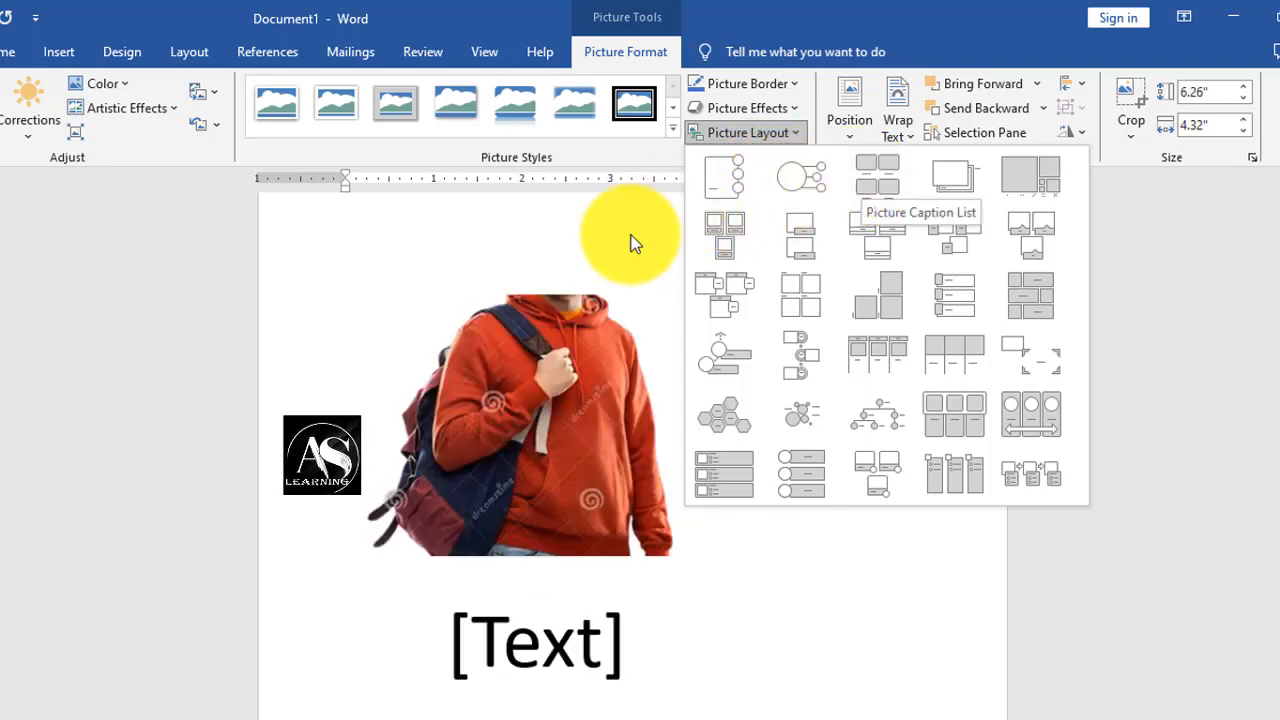
click(874, 542)
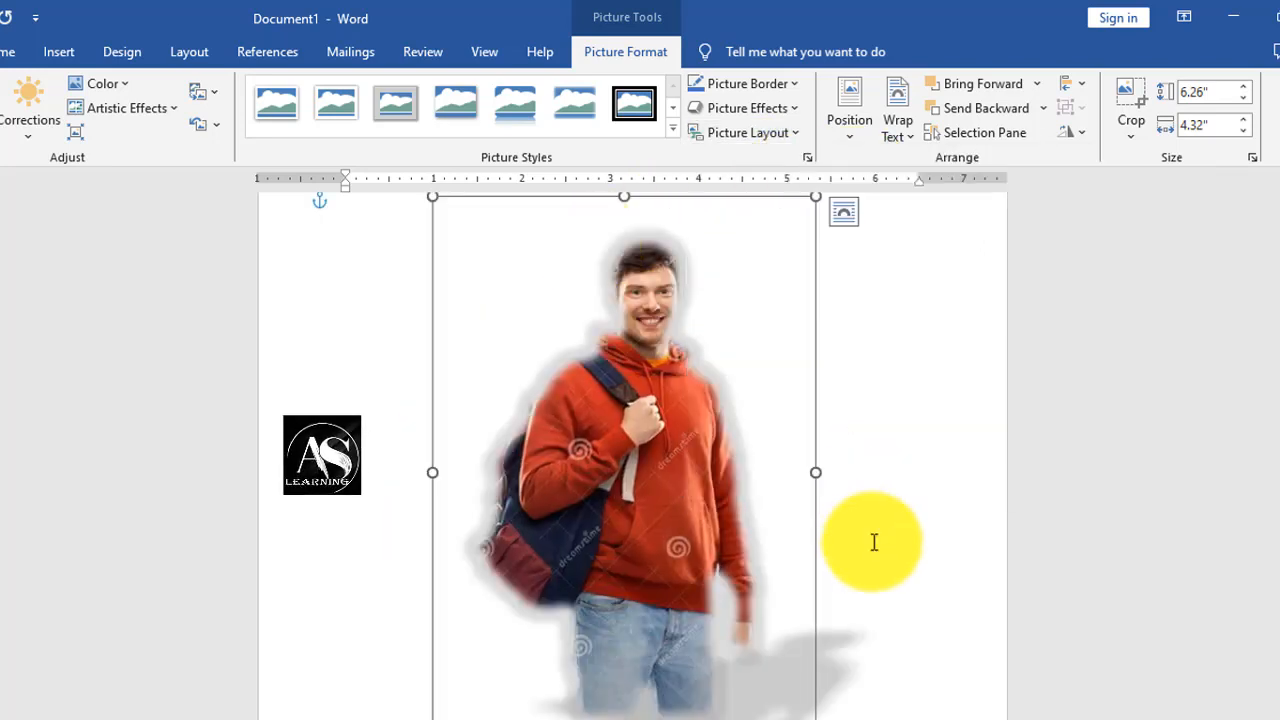
mouse_move(1279, 388)
mouse_down()
mouse_move(1279, 420)
mouse_move(1279, 387)
mouse_up()
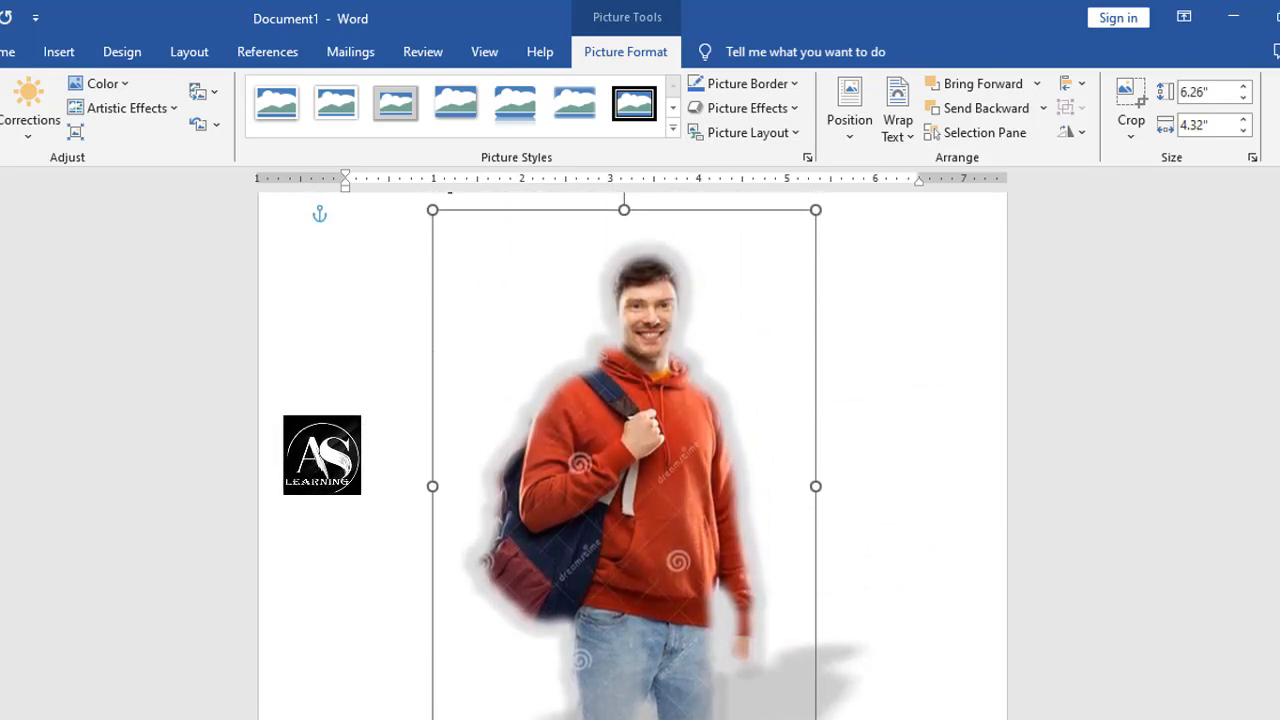
Apply the last bevel preset to the picture.
click(792, 110)
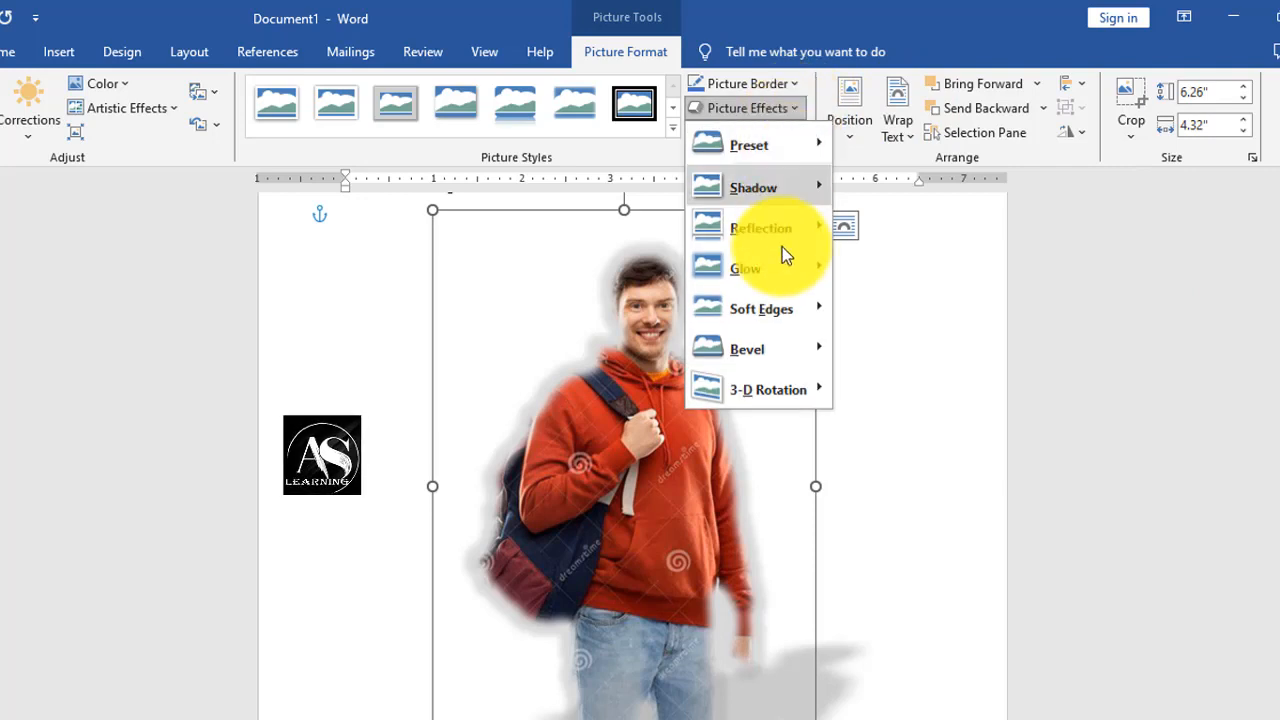
mouse_move(790, 346)
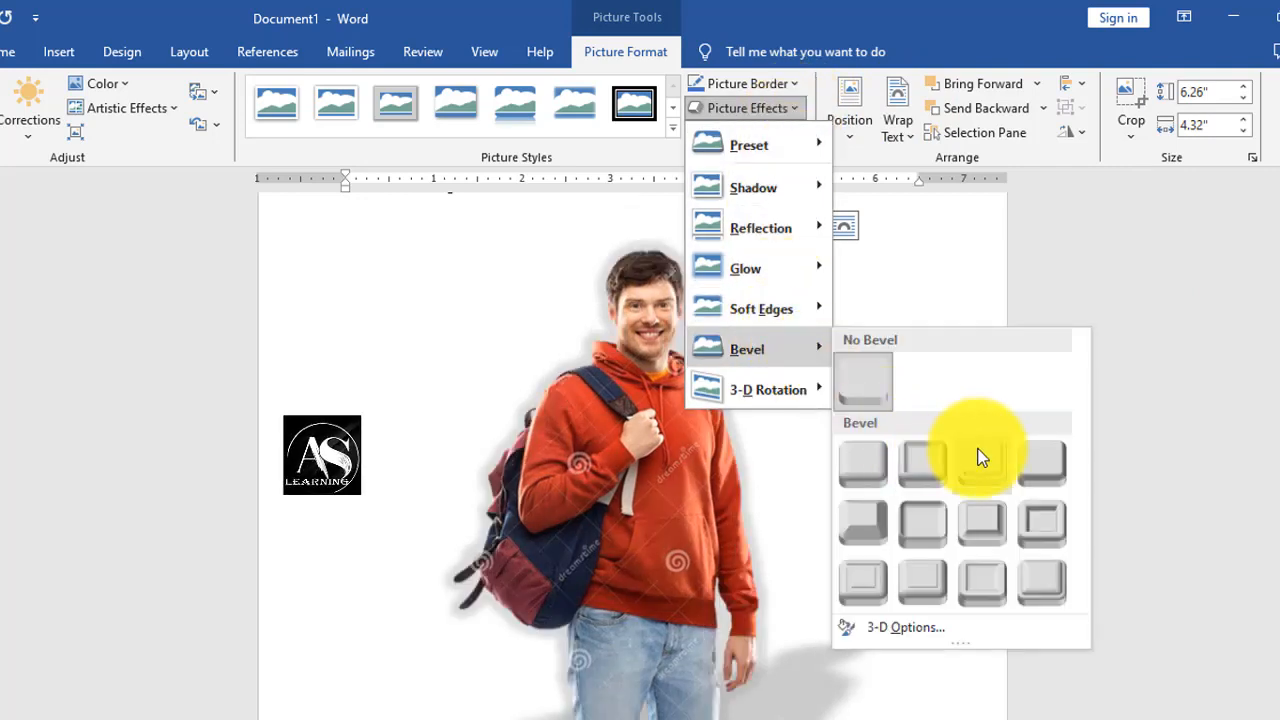
click(1060, 586)
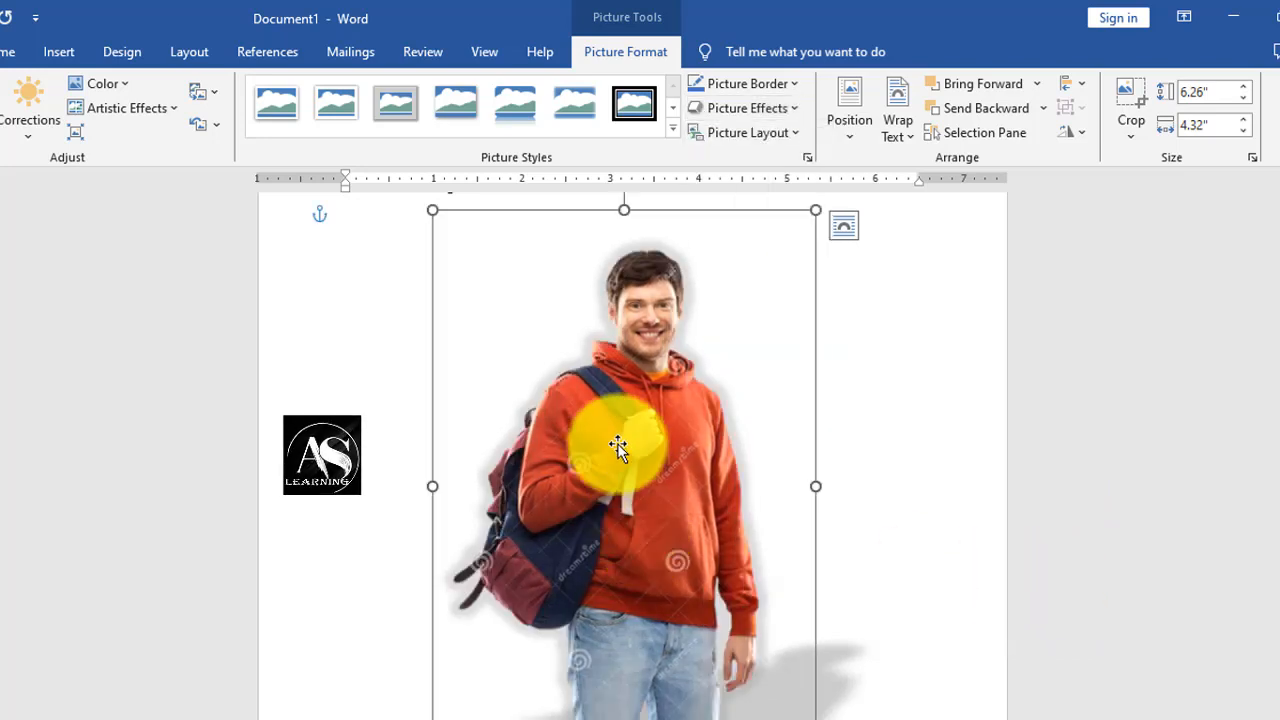
Try a parallel 3-D rotation preset on the picture.
click(795, 108)
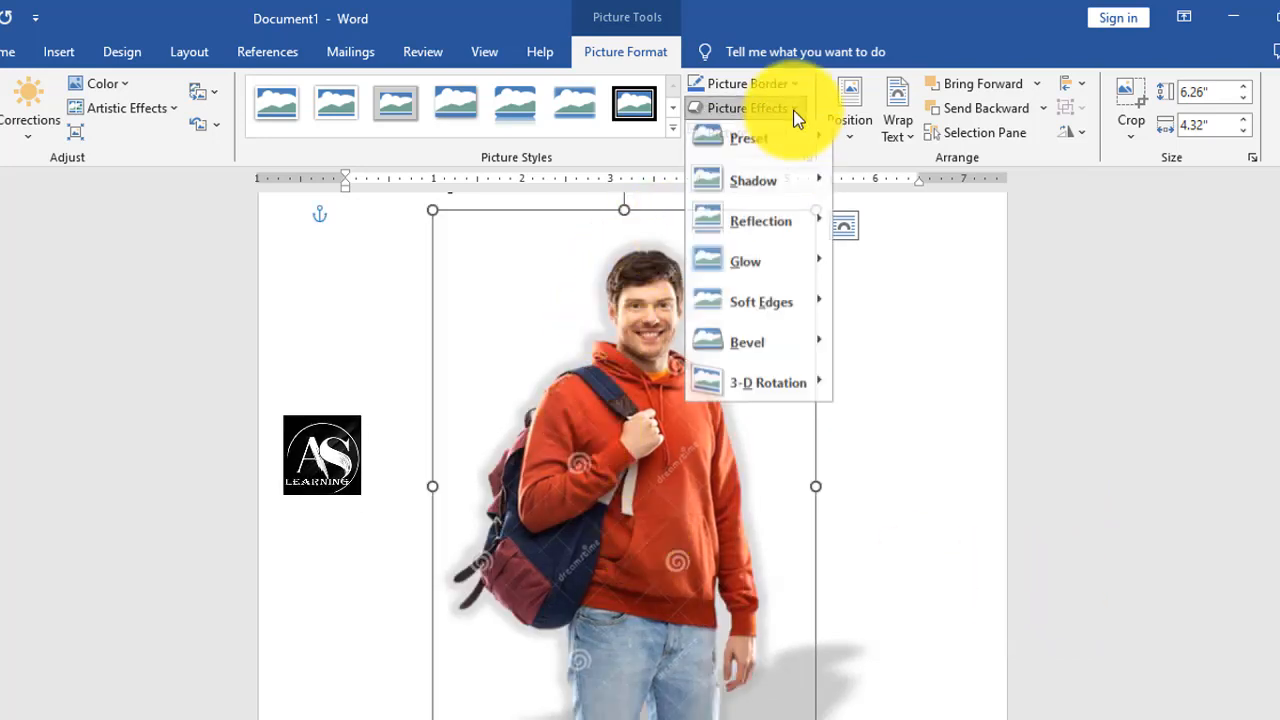
mouse_move(787, 402)
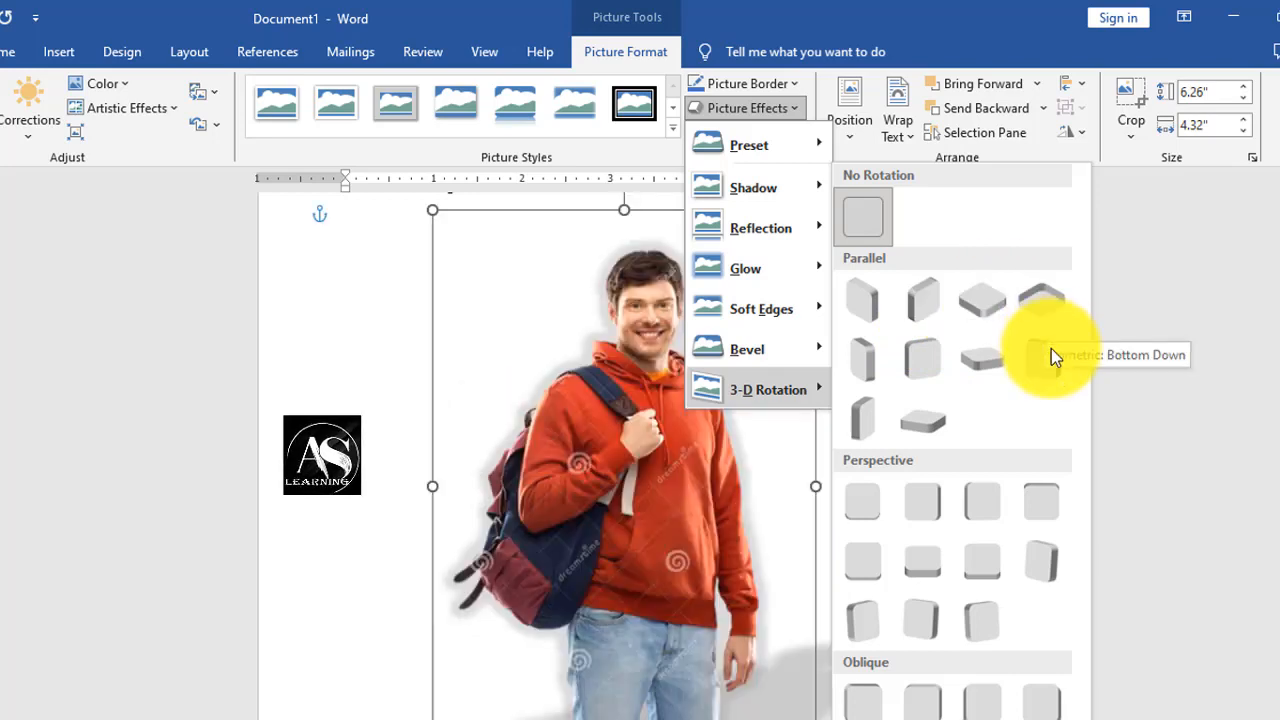
click(1049, 349)
Give the picture a dark orange border and change its outline to a linear Gradient line in the detailed line settings.
click(797, 86)
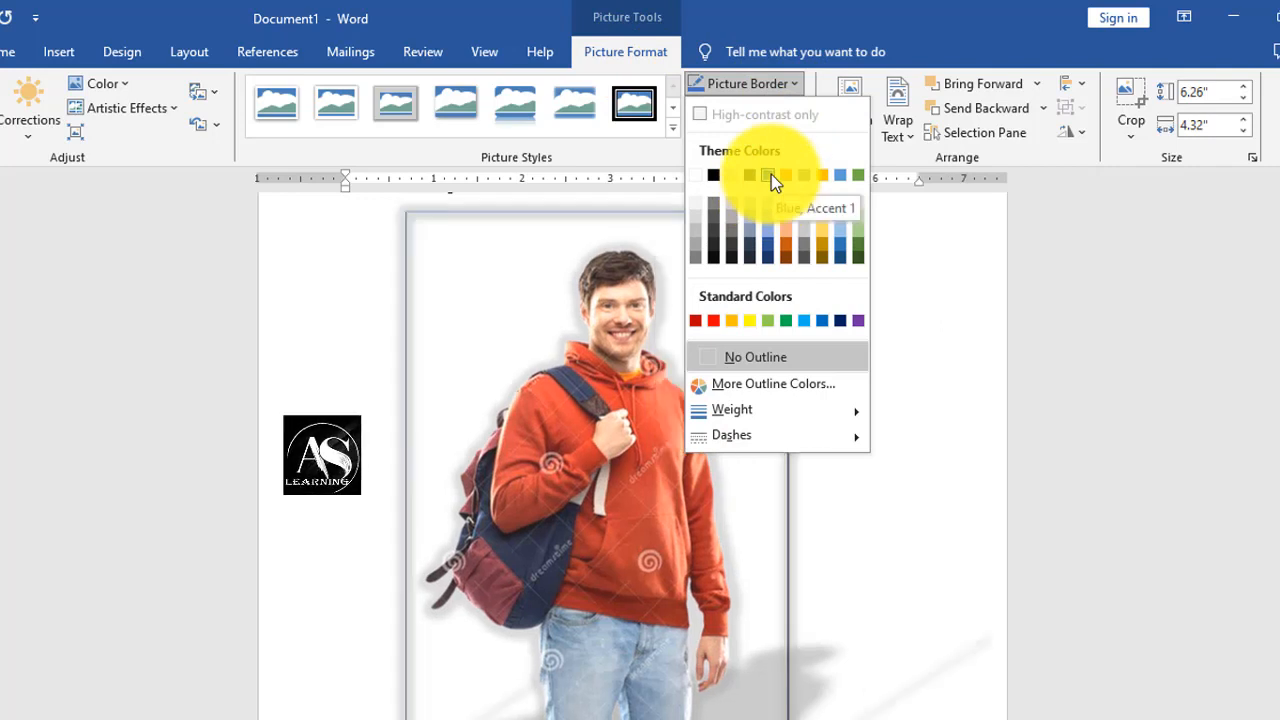
click(789, 244)
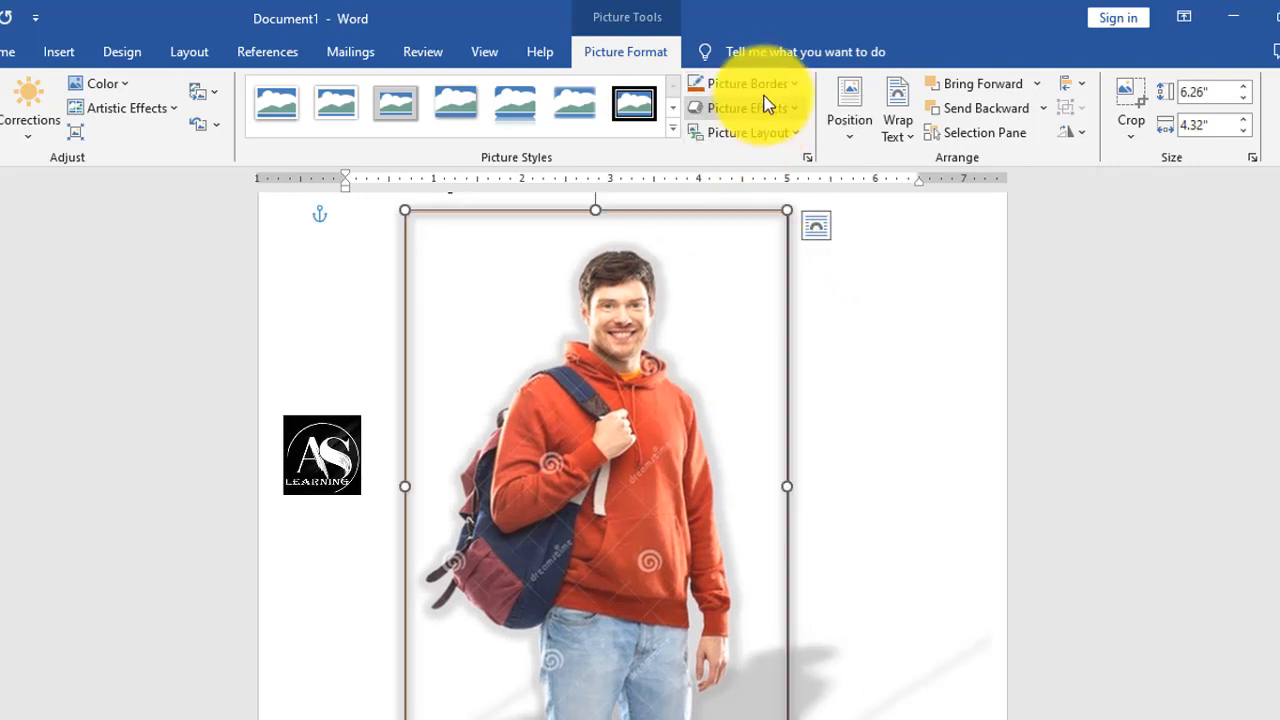
click(784, 88)
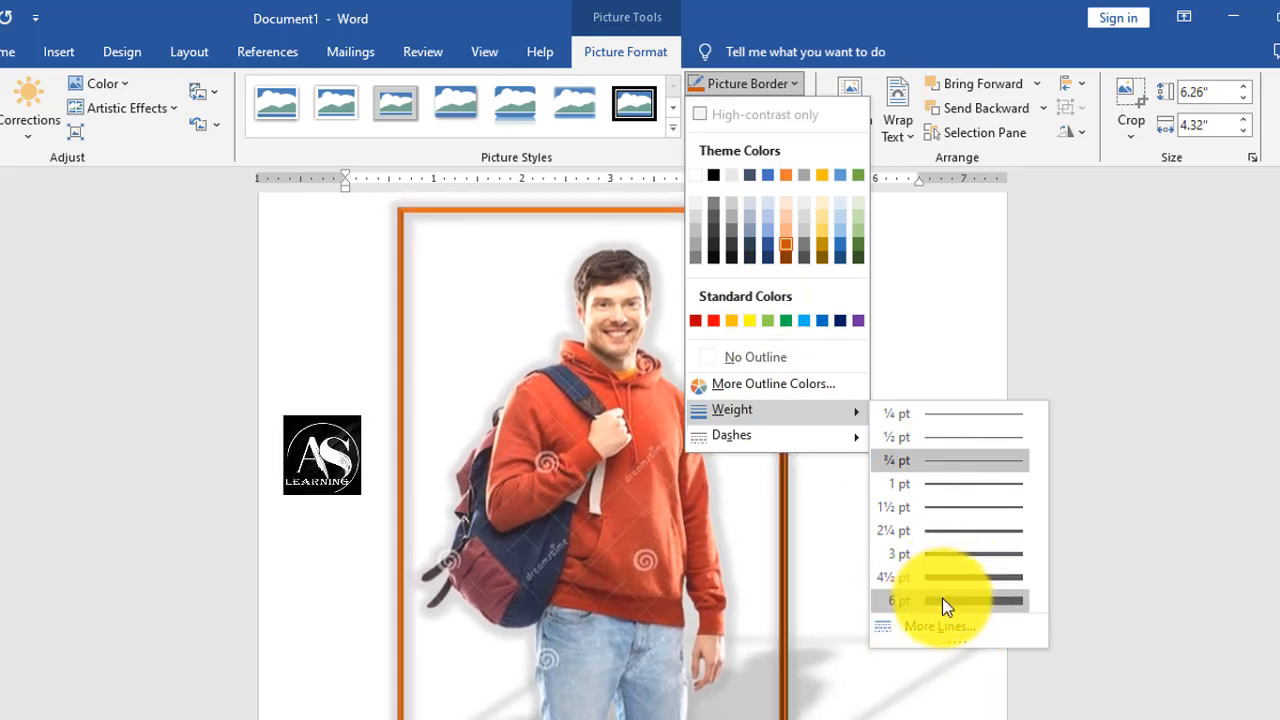
click(948, 624)
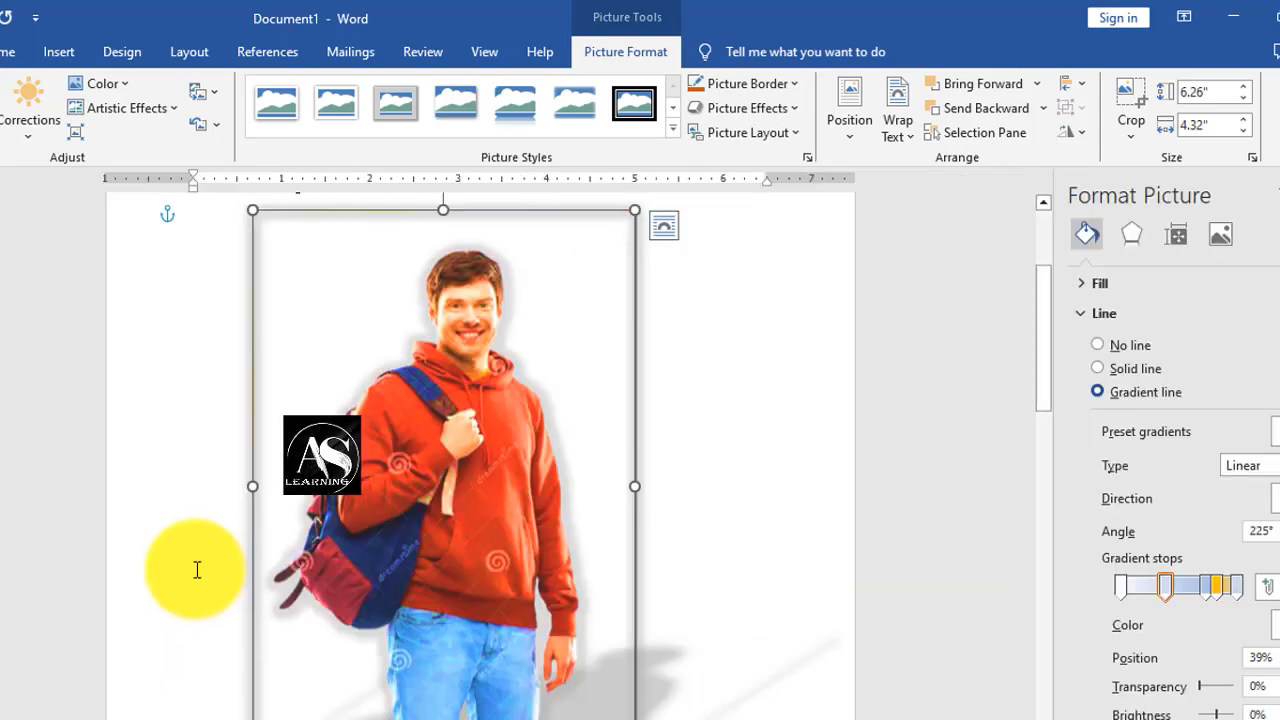
Start removing the picture's background and extend the kept area above the head and down over the legs.
click(36, 145)
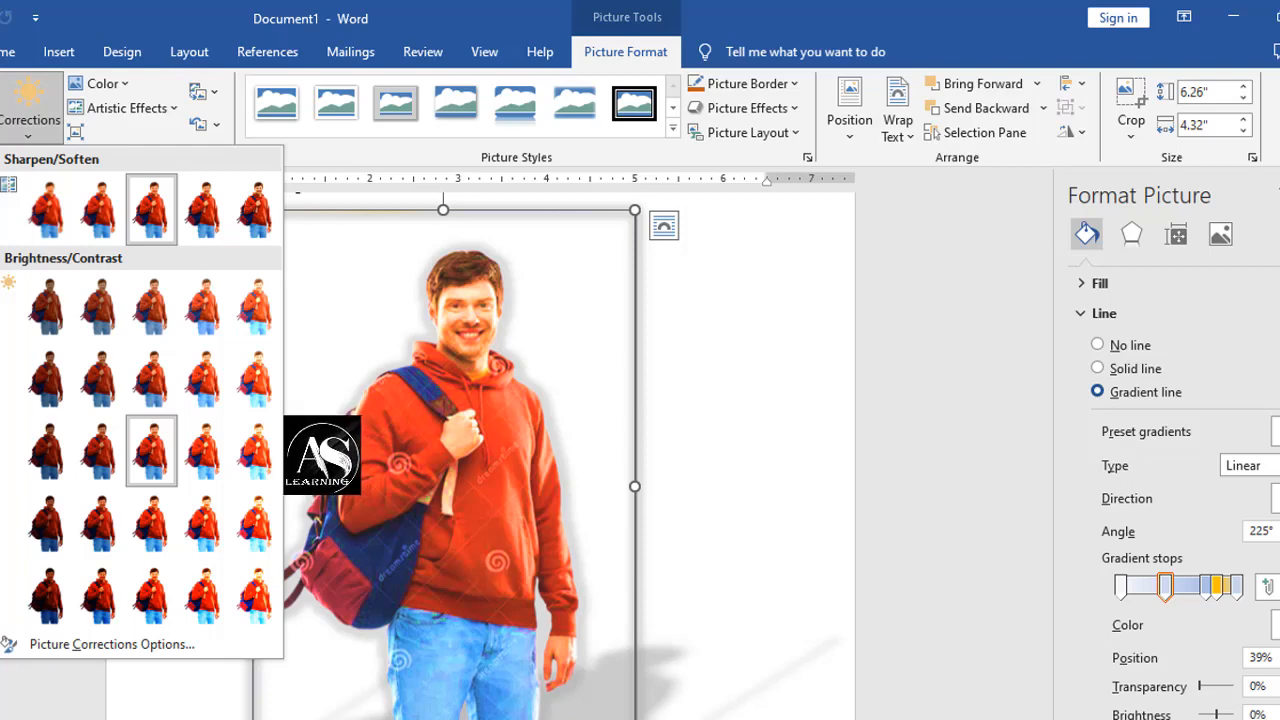
click(0, 115)
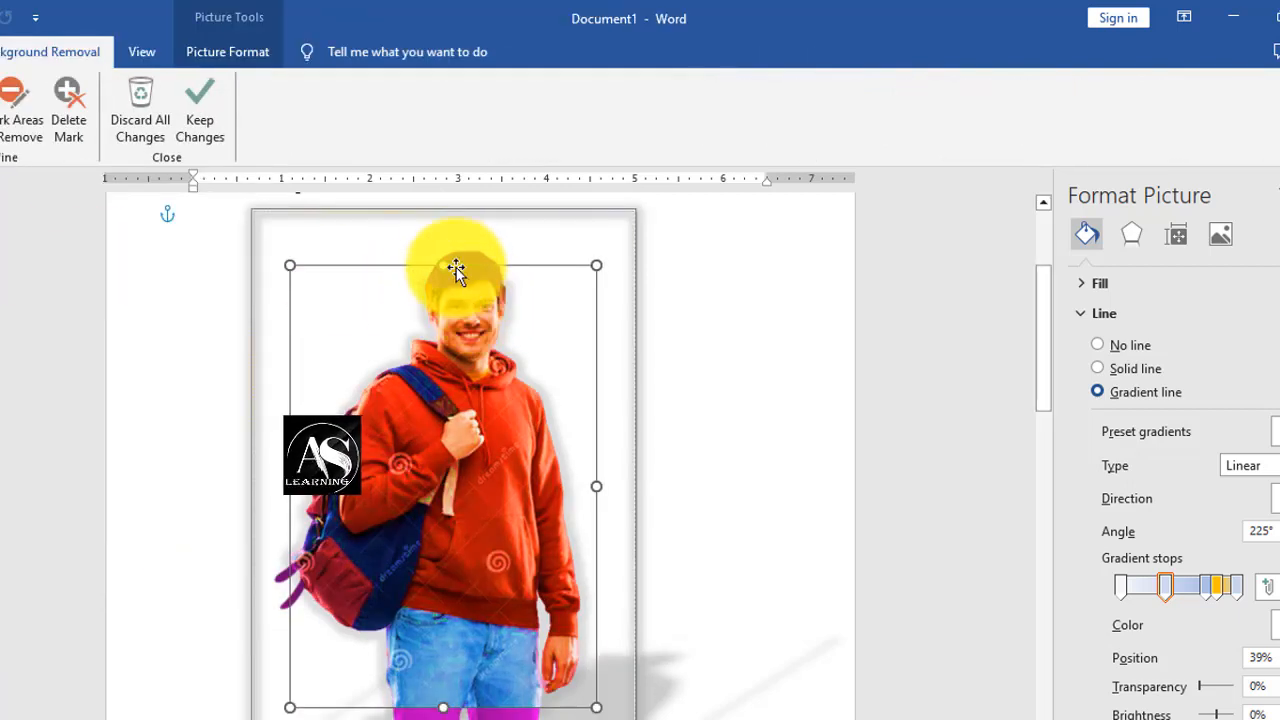
drag(443, 264, 443, 241)
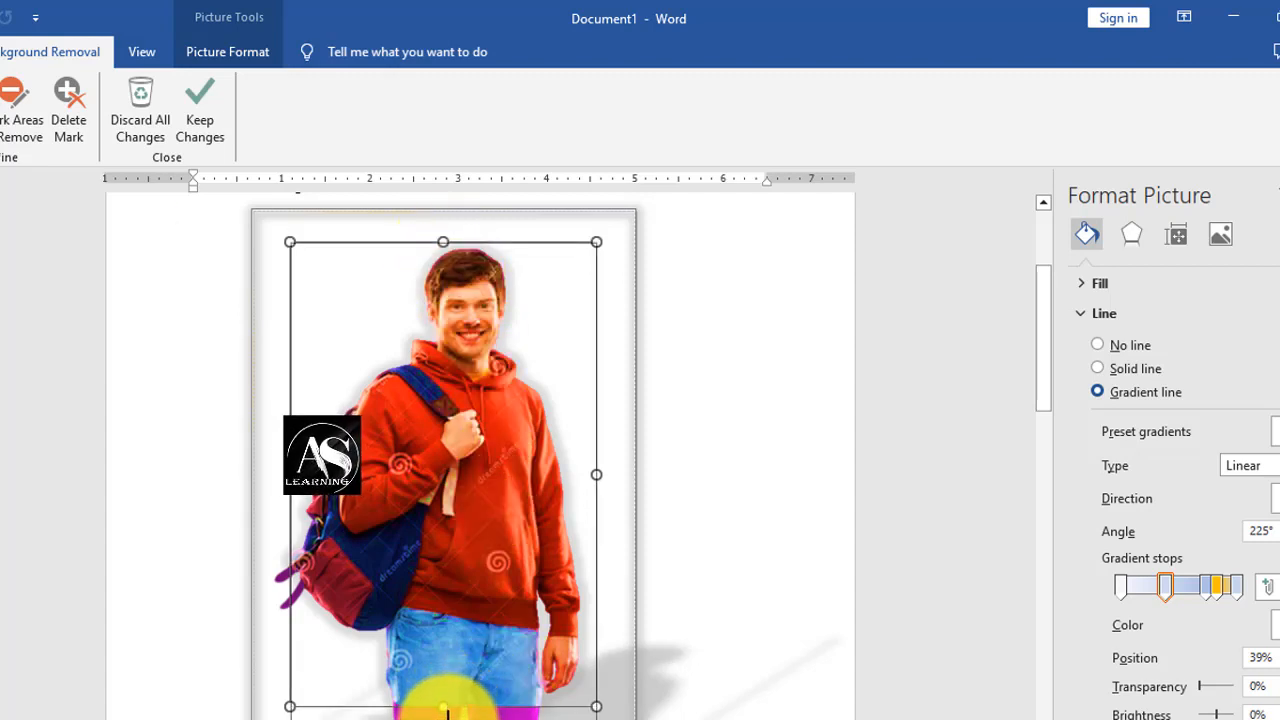
drag(443, 706, 443, 719)
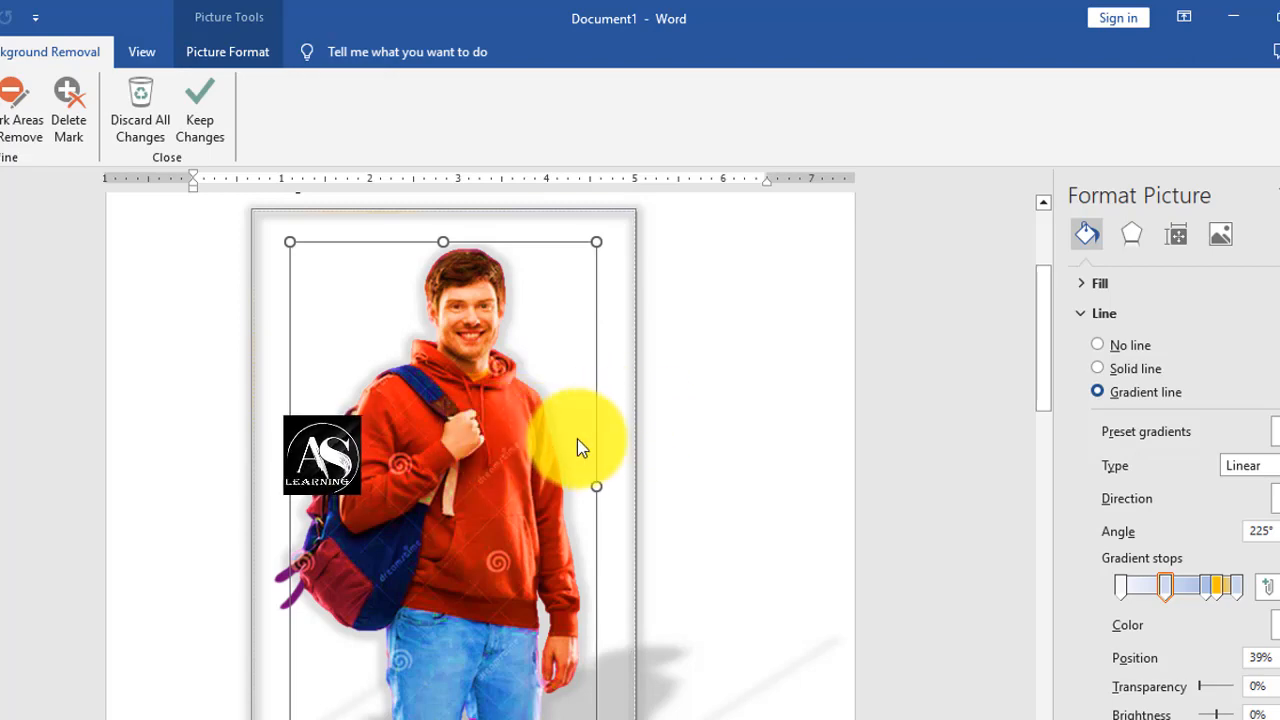
Delete the picture from the page and undo the deletion.
key(Delete)
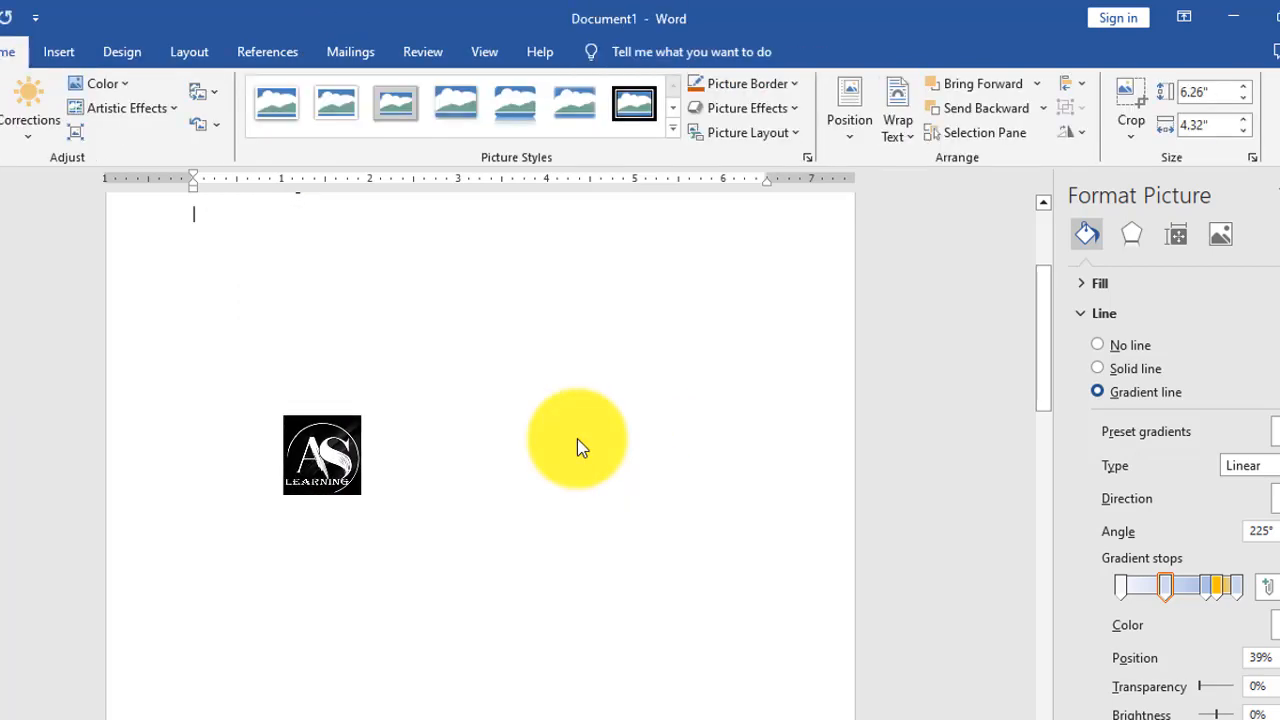
key(ctrl+z)
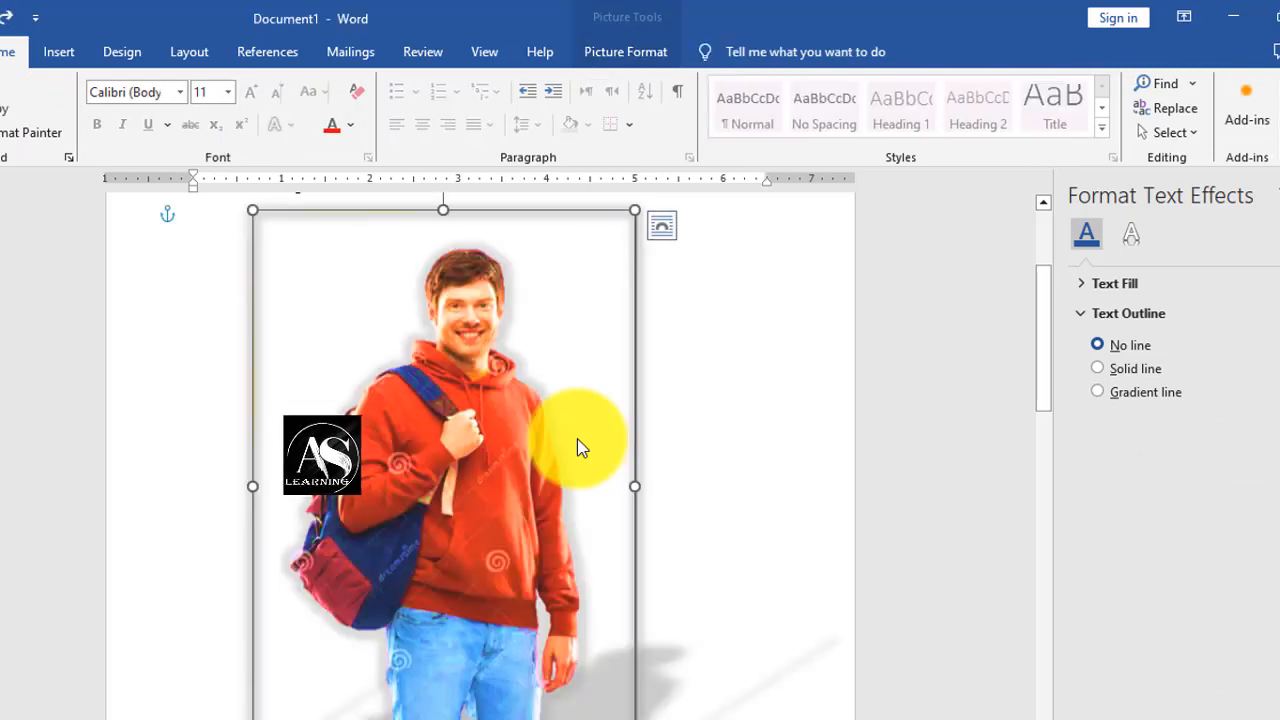
click(794, 330)
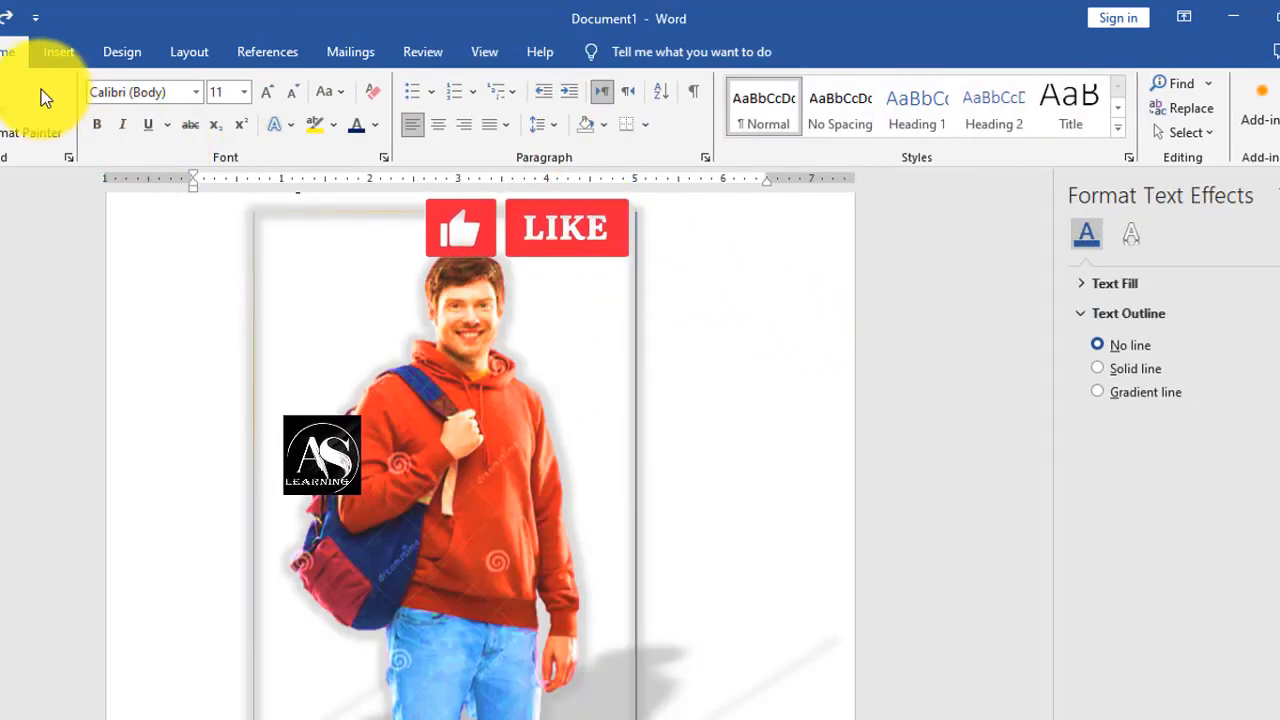
Look over the available shapes and delete the picture of the man from the page.
click(57, 52)
click(357, 366)
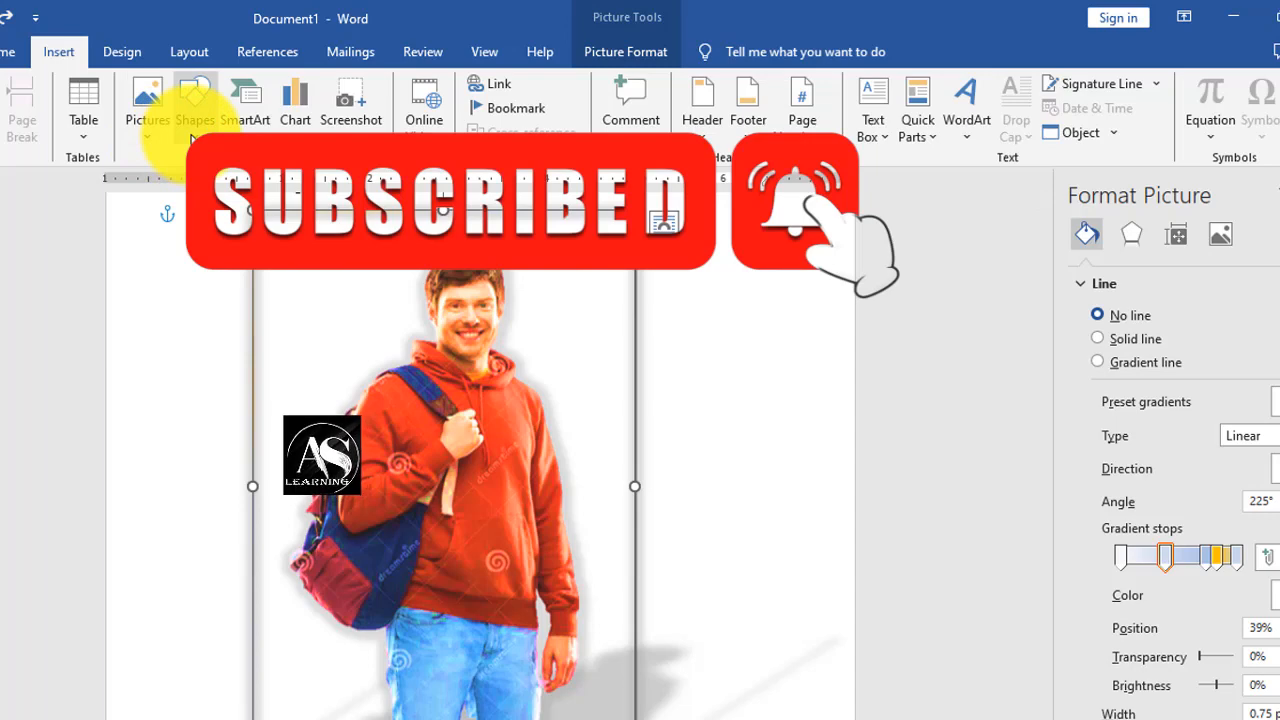
click(193, 110)
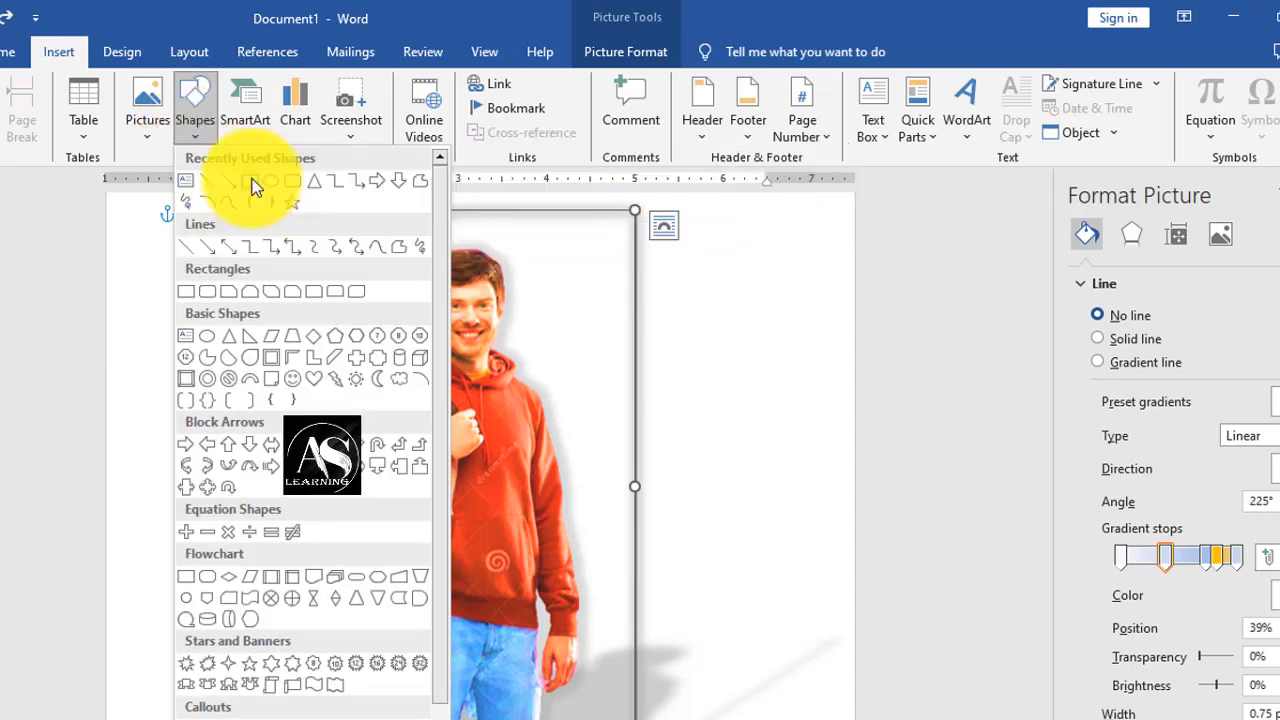
key(Escape)
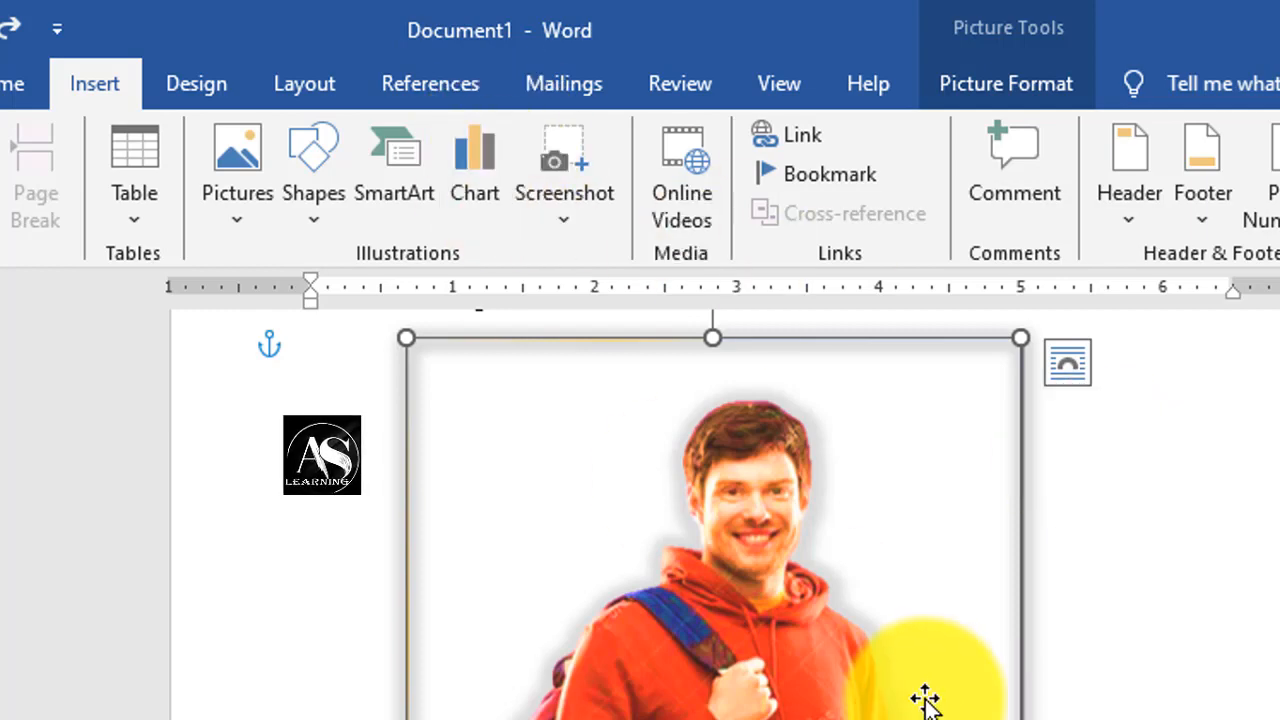
key(Delete)
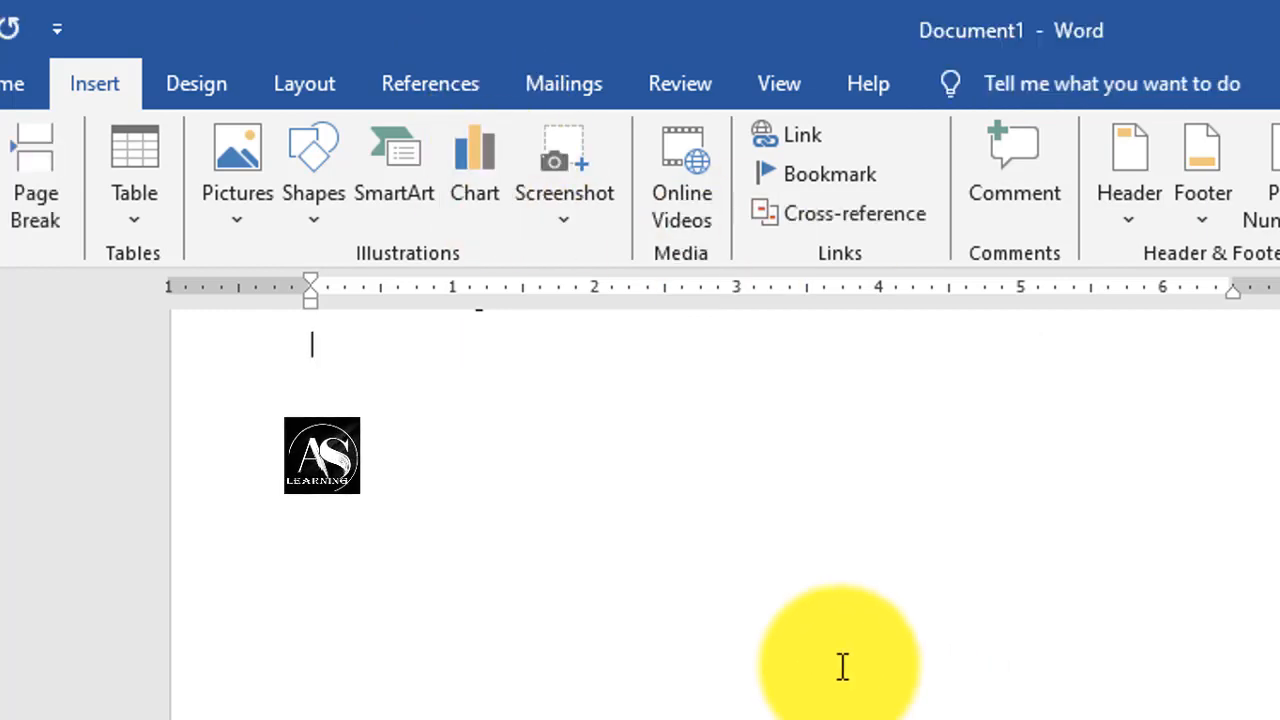
Draw a text box about 3.6 inches wide on the empty page and enter ASDF JKL; GH ASDF JKL; in it.
click(313, 215)
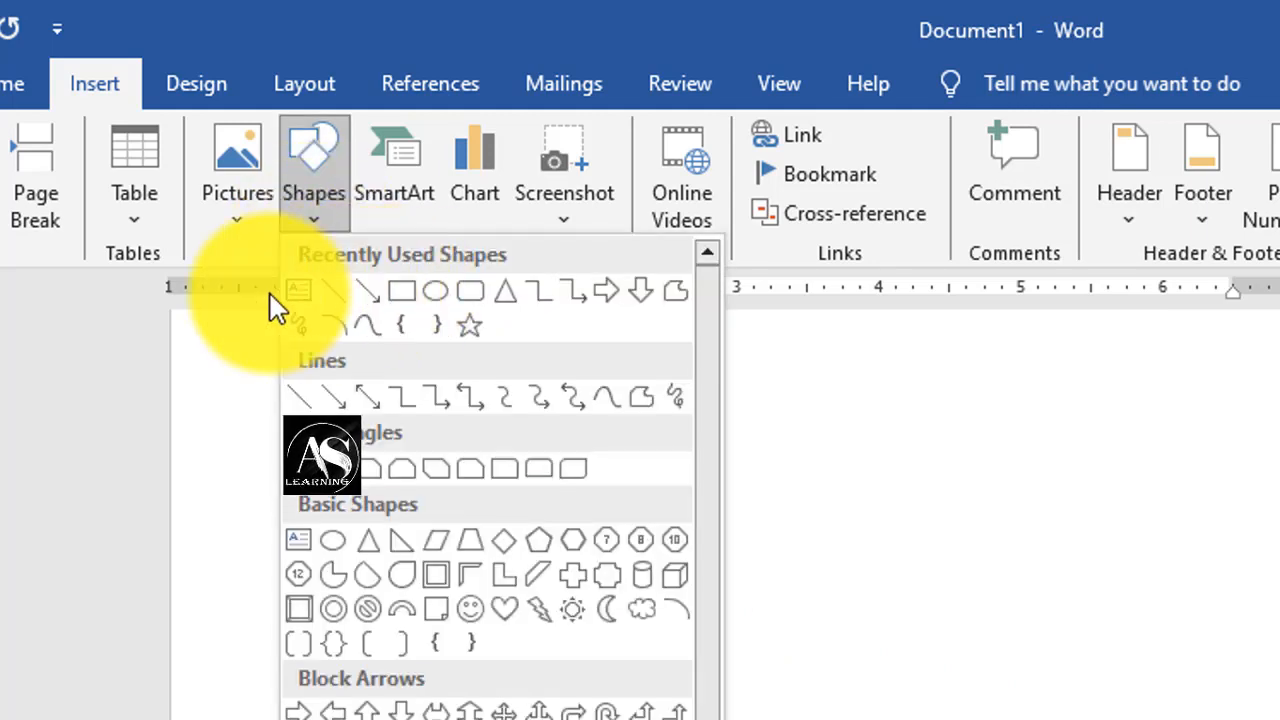
click(300, 294)
drag(310, 407, 820, 718)
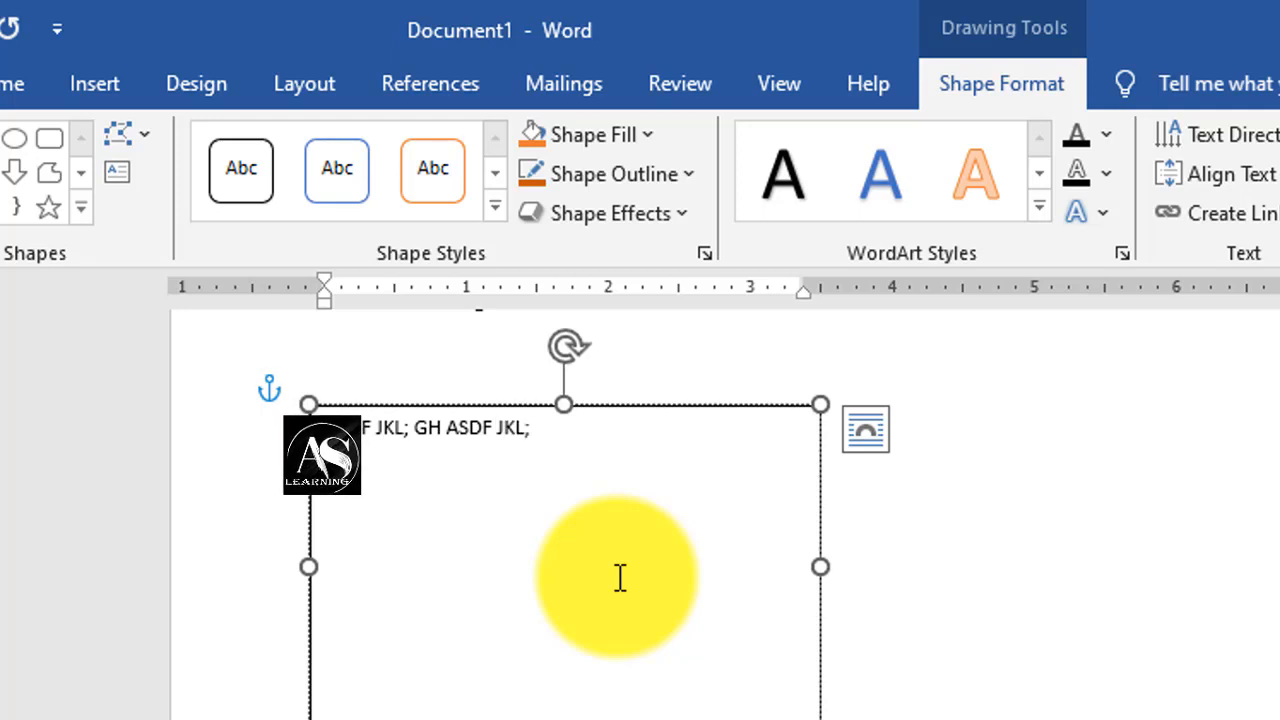
Enlarge all the text inside the text box by several font size increments.
key(ctrl+a)
key(ctrl+shift+period)
key(ctrl+shift+period)
key(ctrl+shift+period)
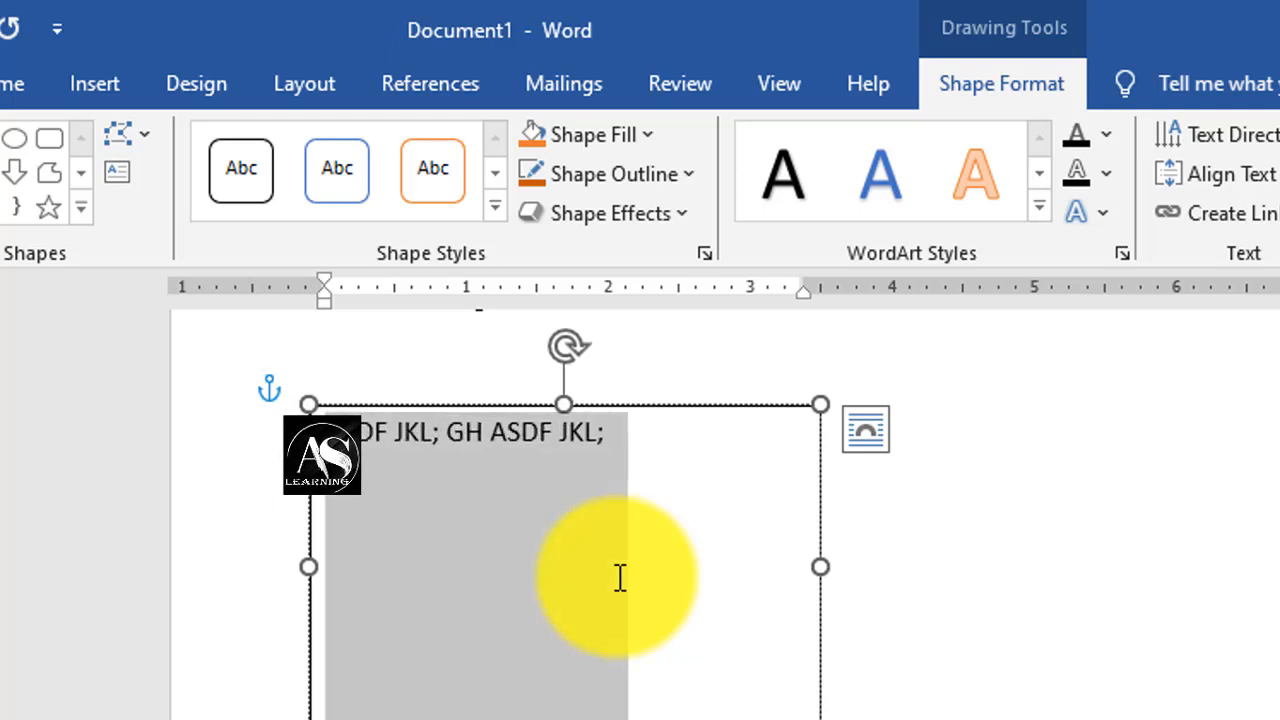
key(ctrl+shift+period)
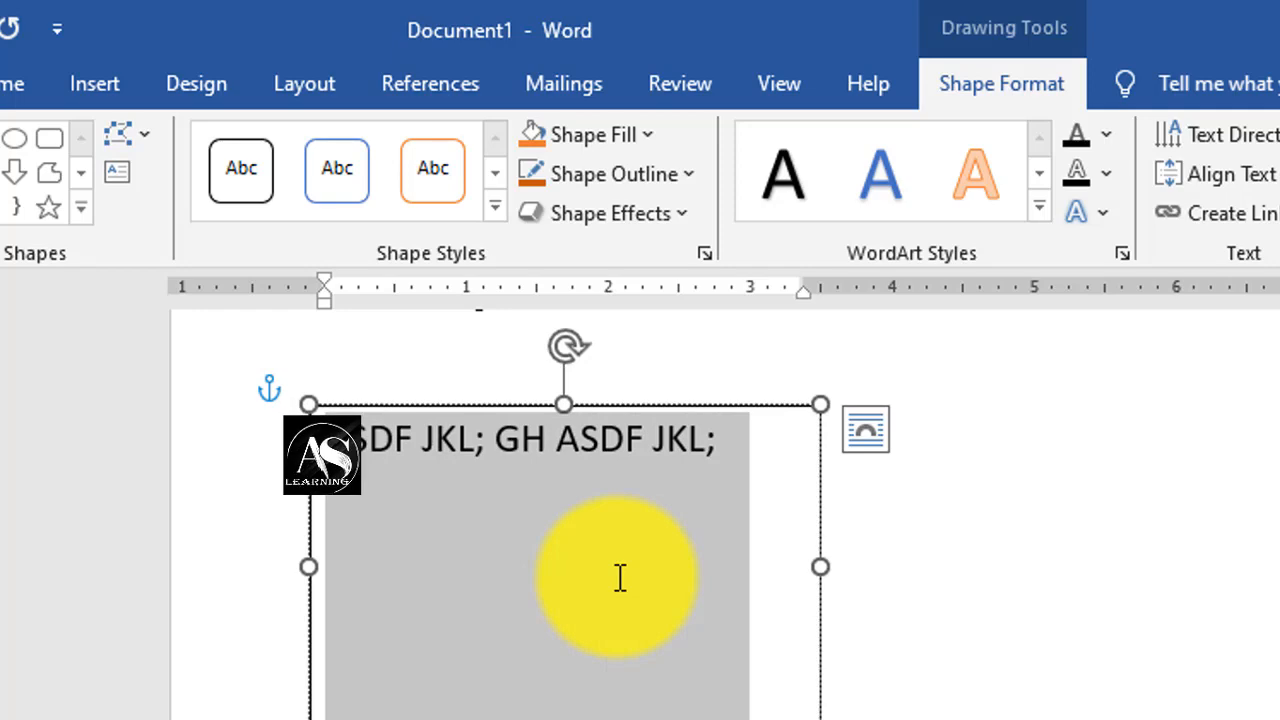
Examine the shape fill, shape outline, WordArt style and text fill choices available for the text box.
click(649, 137)
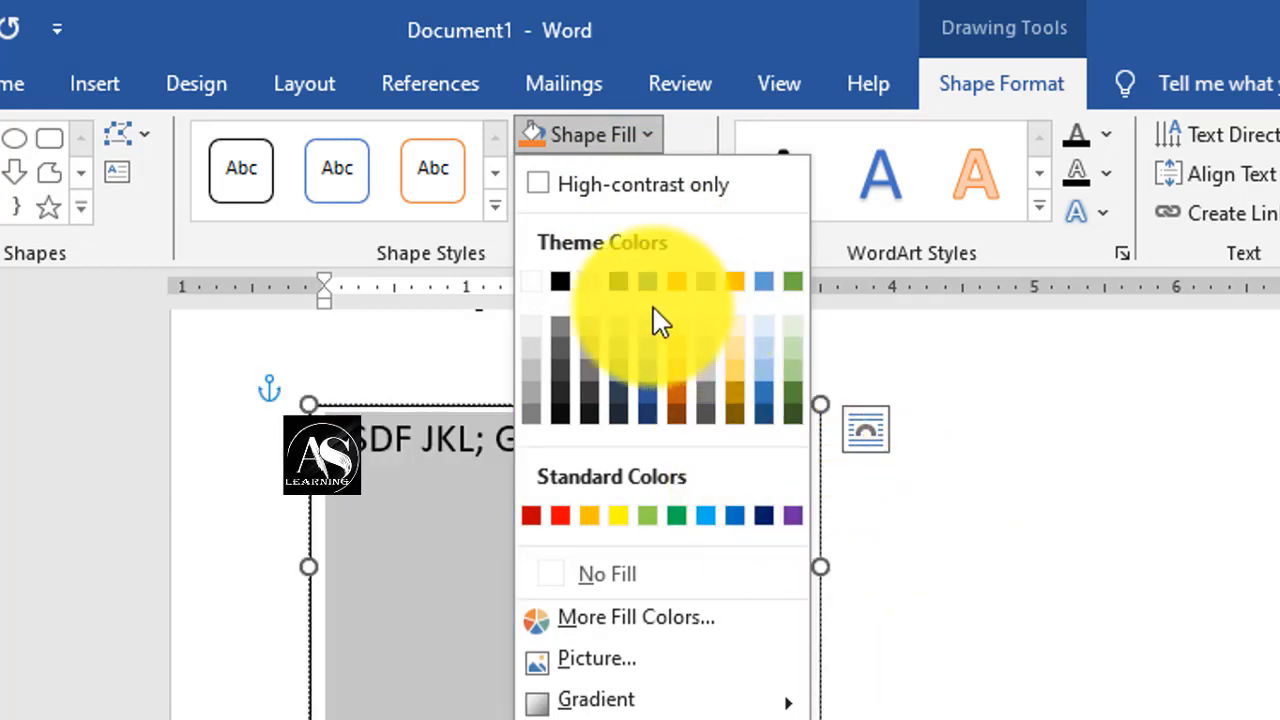
click(367, 369)
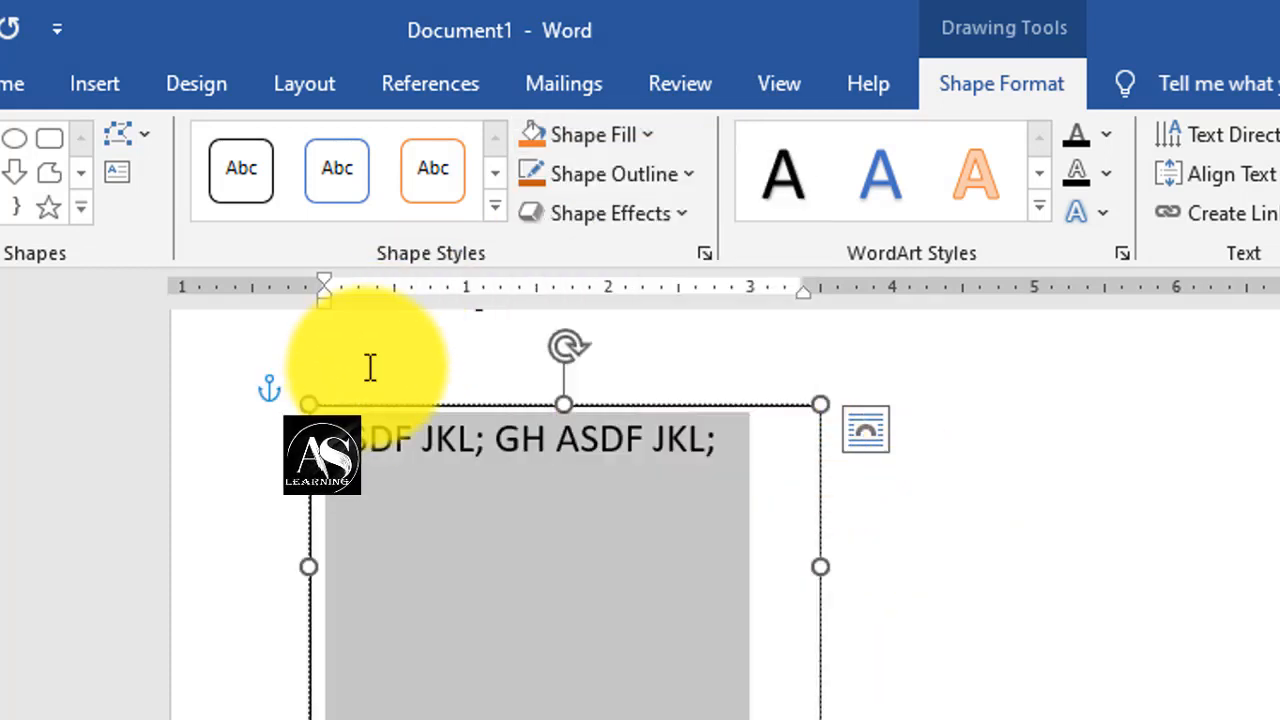
click(686, 176)
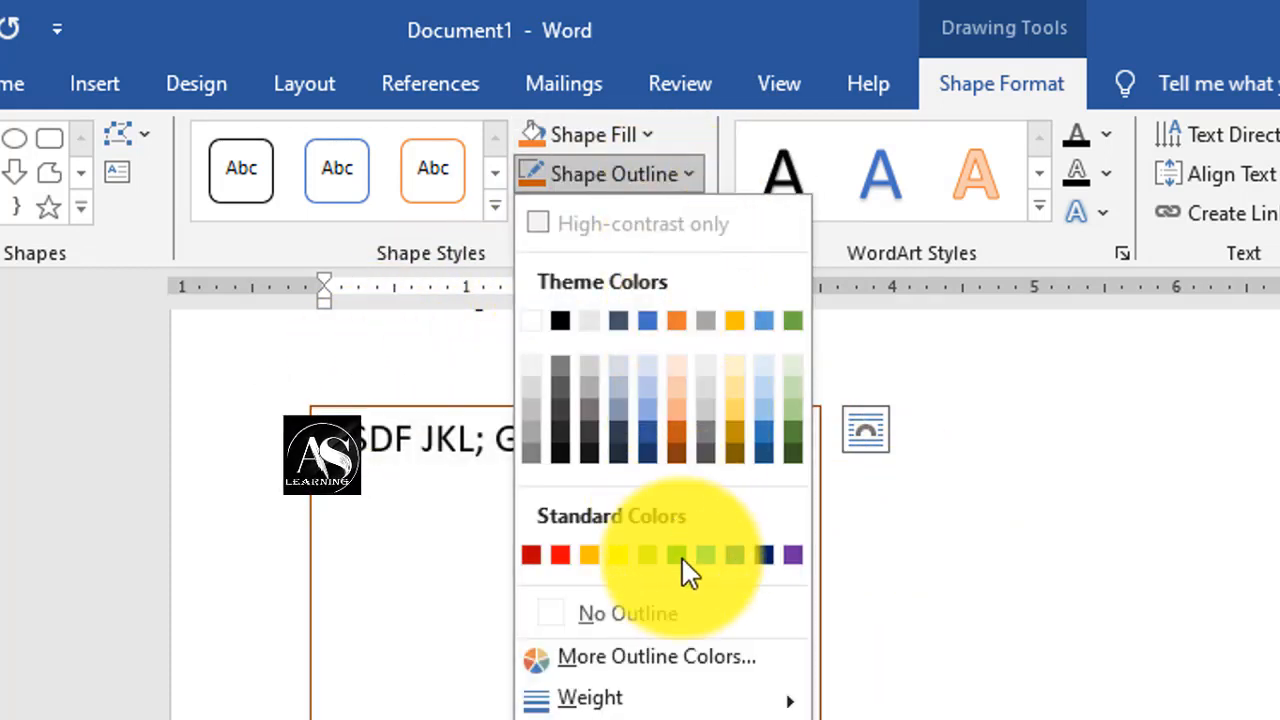
click(795, 560)
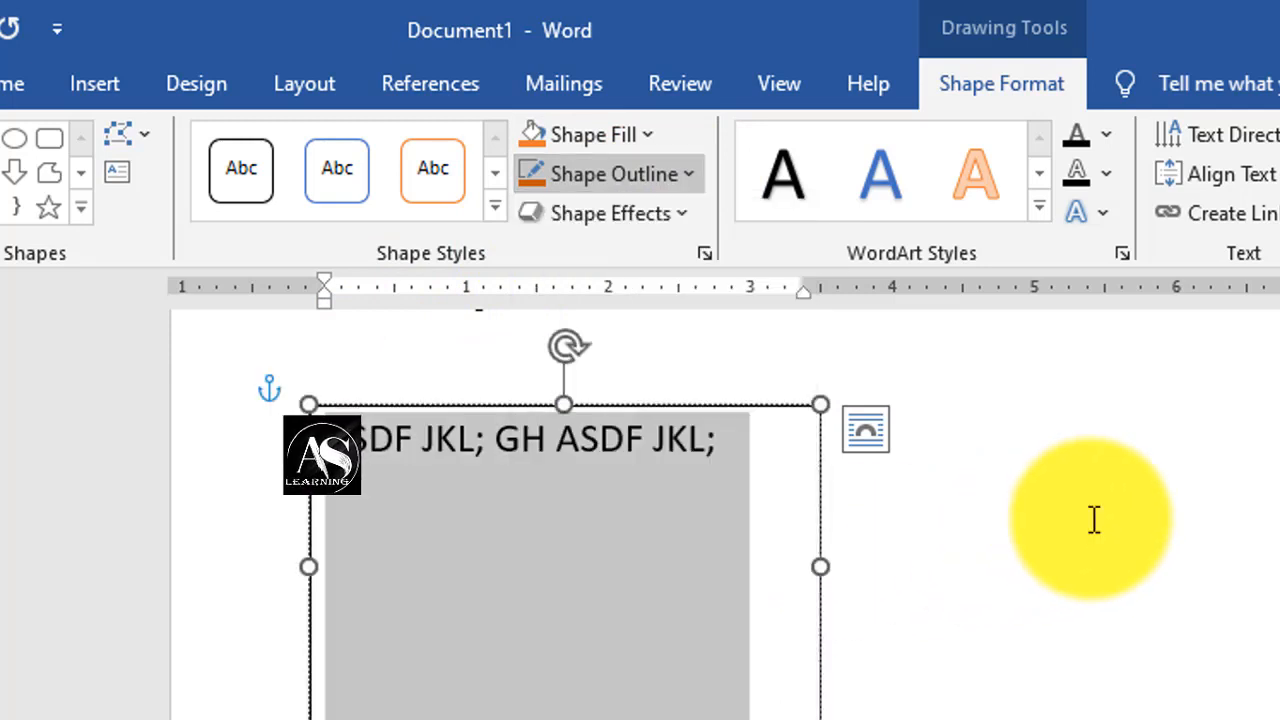
click(1050, 208)
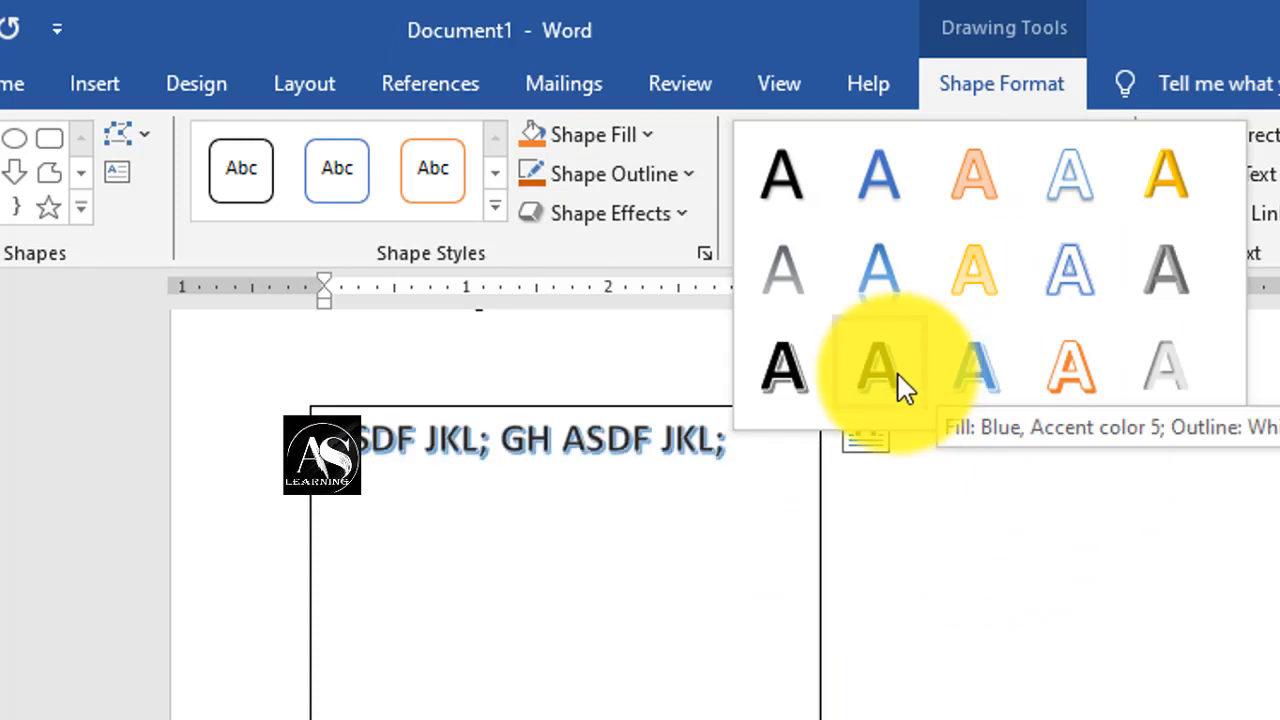
click(865, 447)
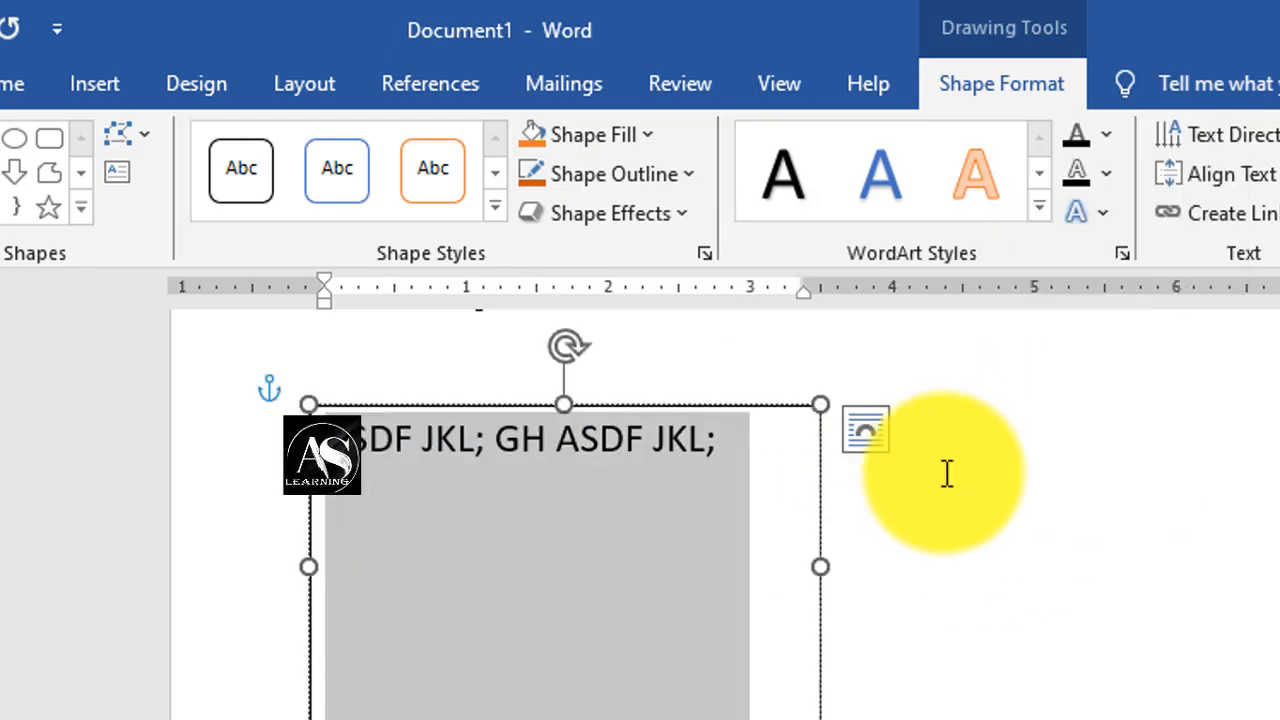
click(1108, 136)
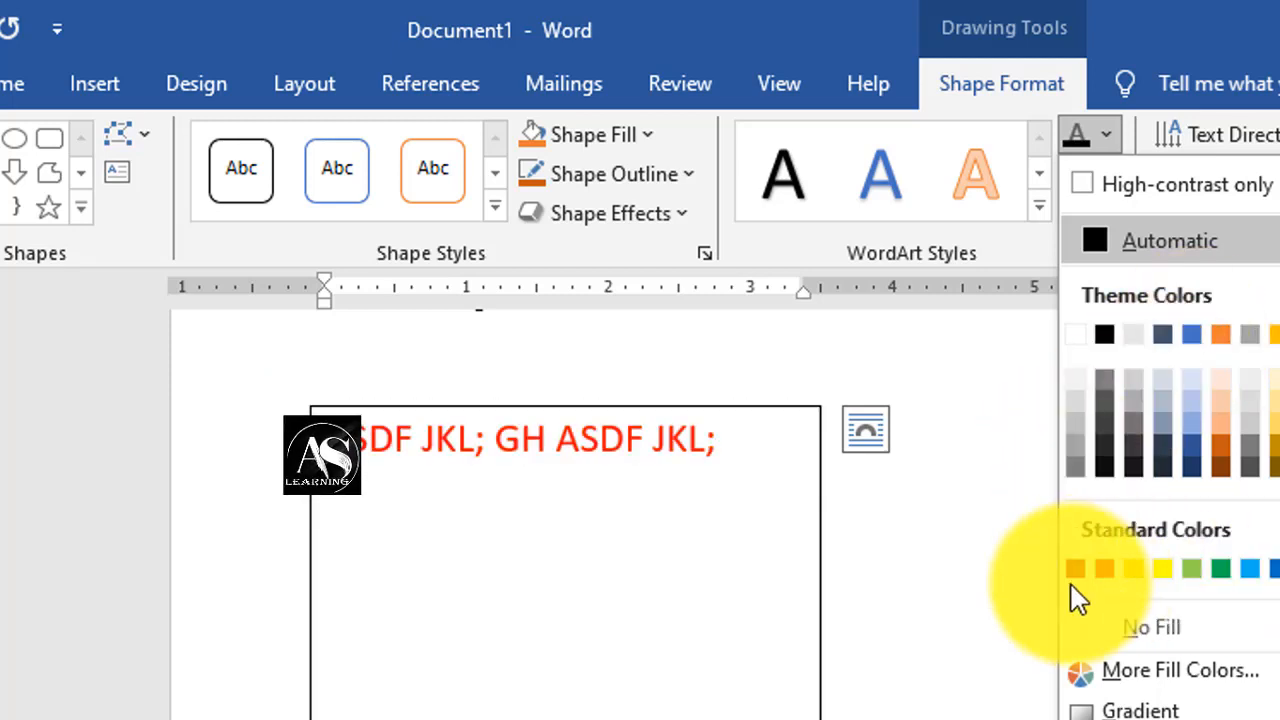
click(1020, 581)
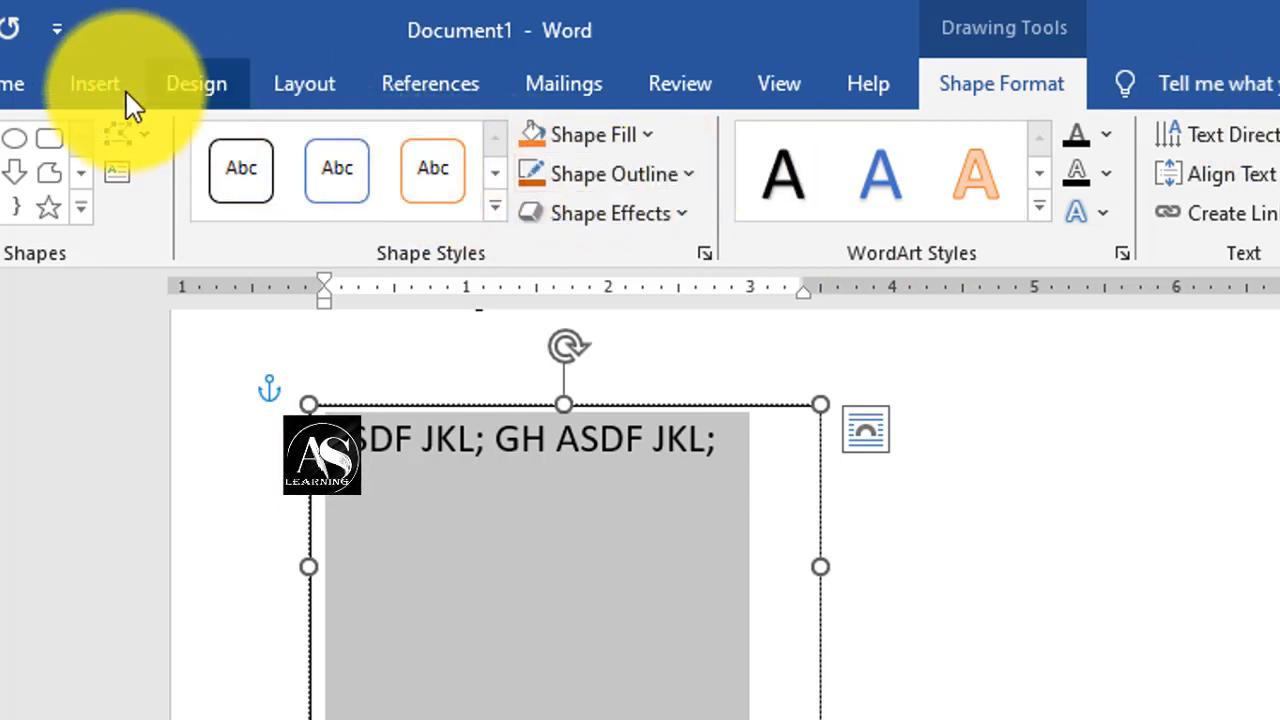
Delete the whole text box from the page.
click(98, 88)
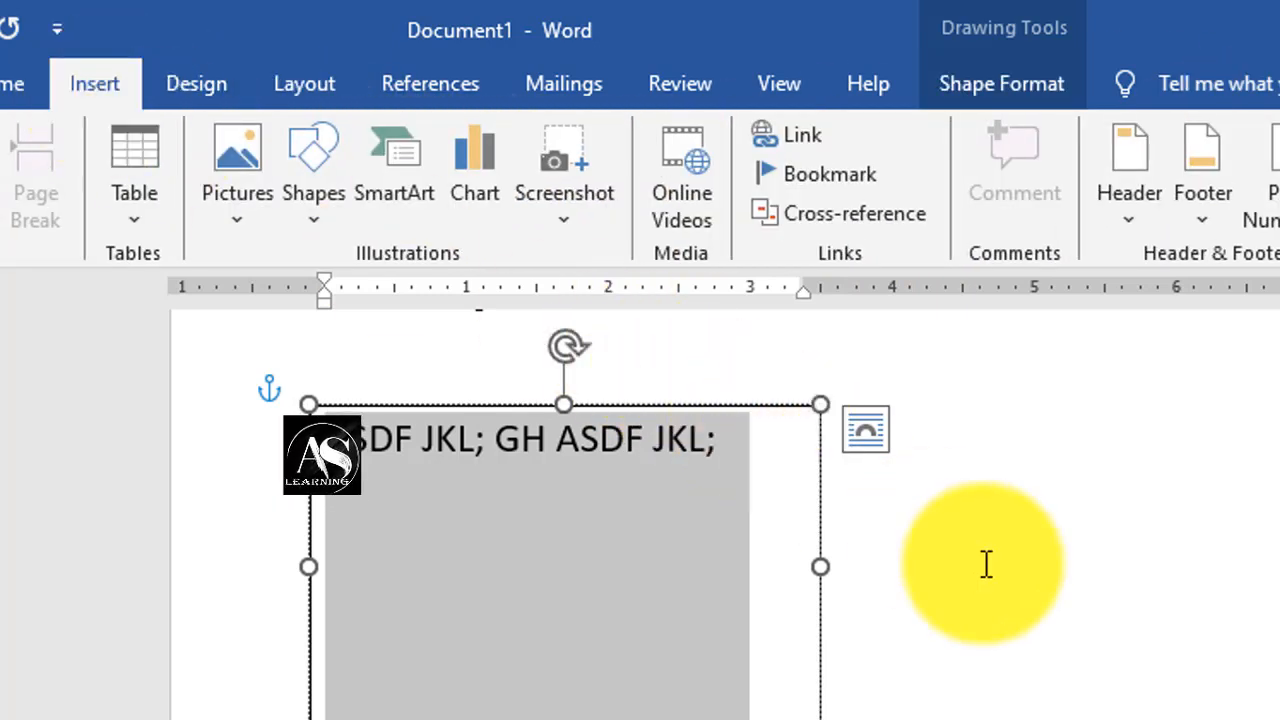
click(985, 564)
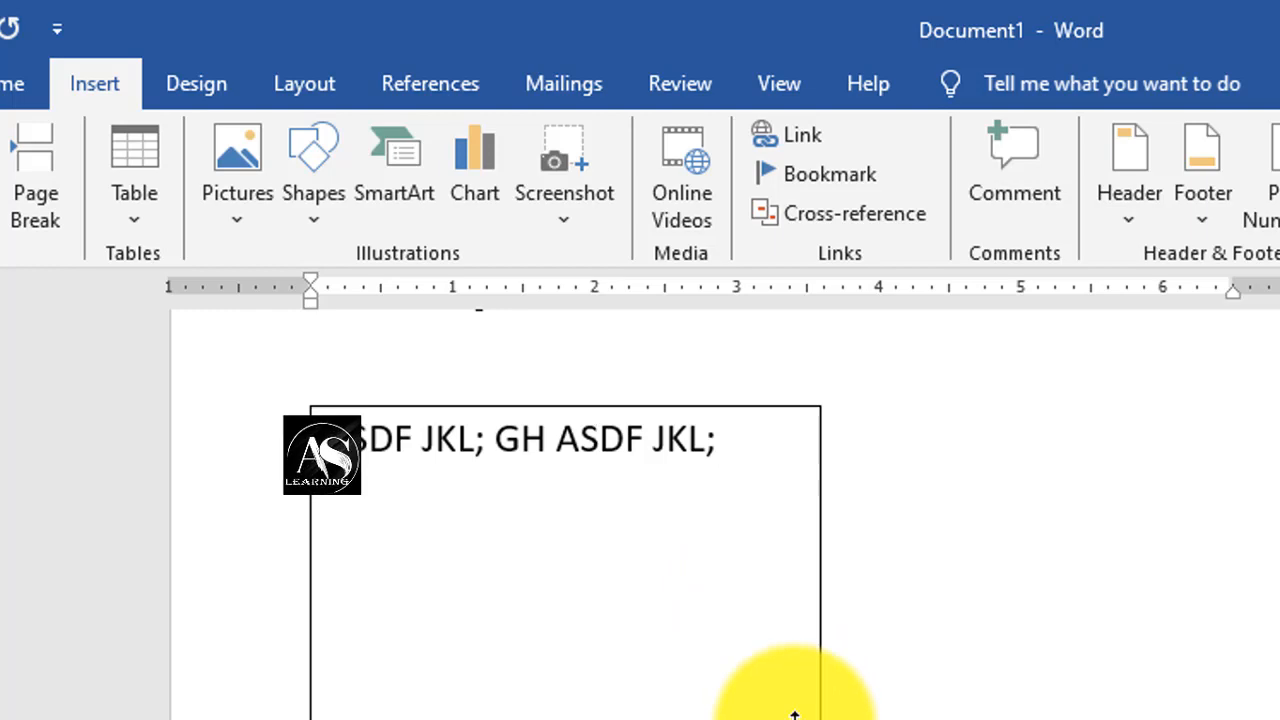
click(794, 714)
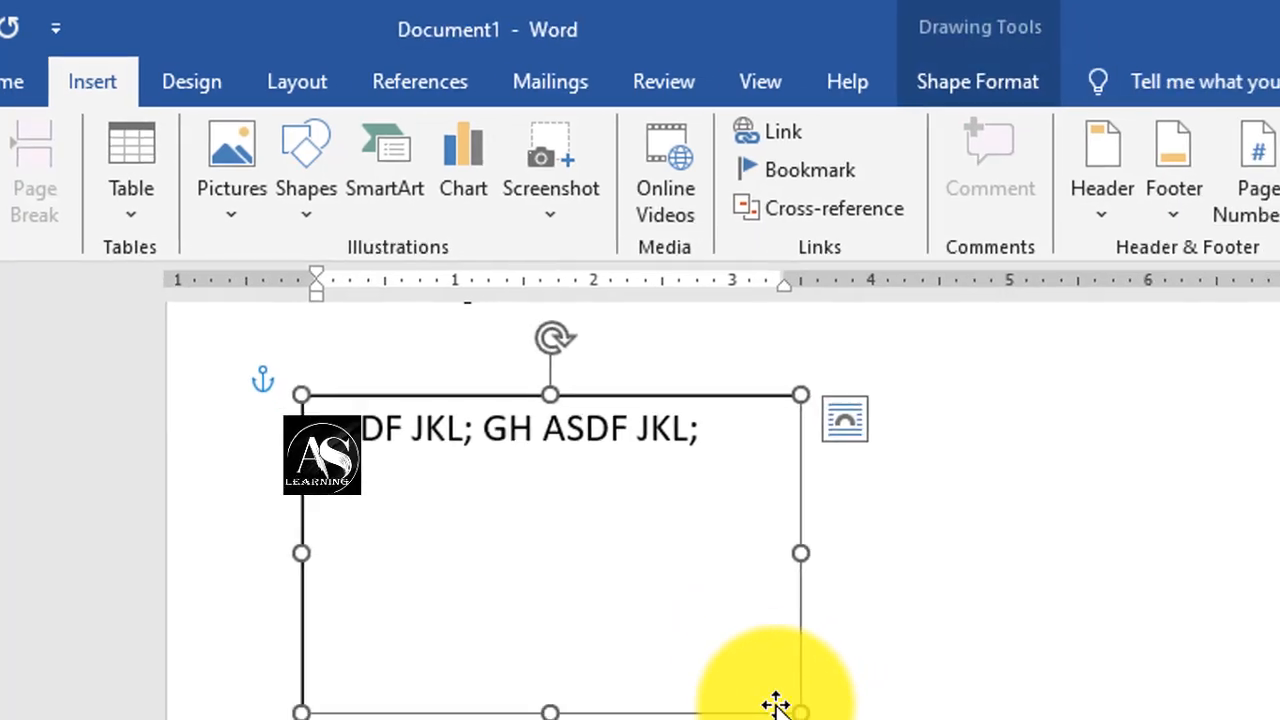
key(Delete)
Draw a rectangle about 5.5 inches wide and 3.1 inches high across the page.
click(250, 160)
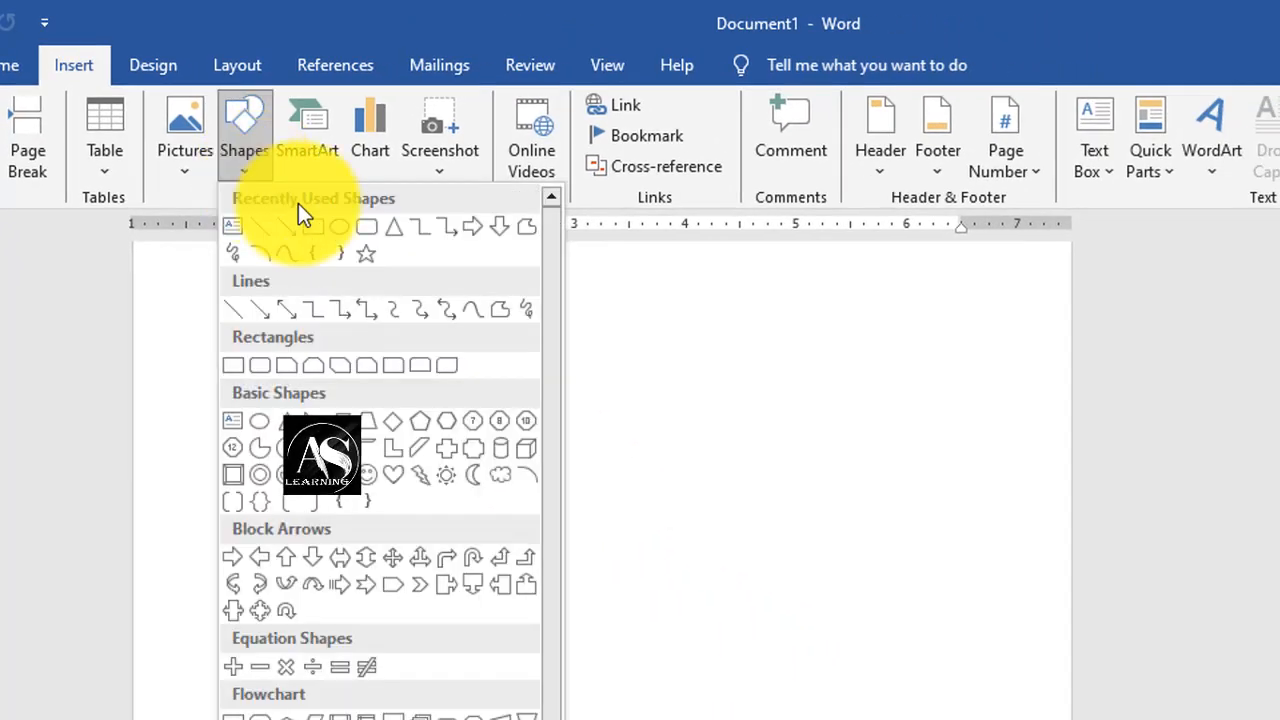
click(324, 230)
drag(284, 284, 896, 630)
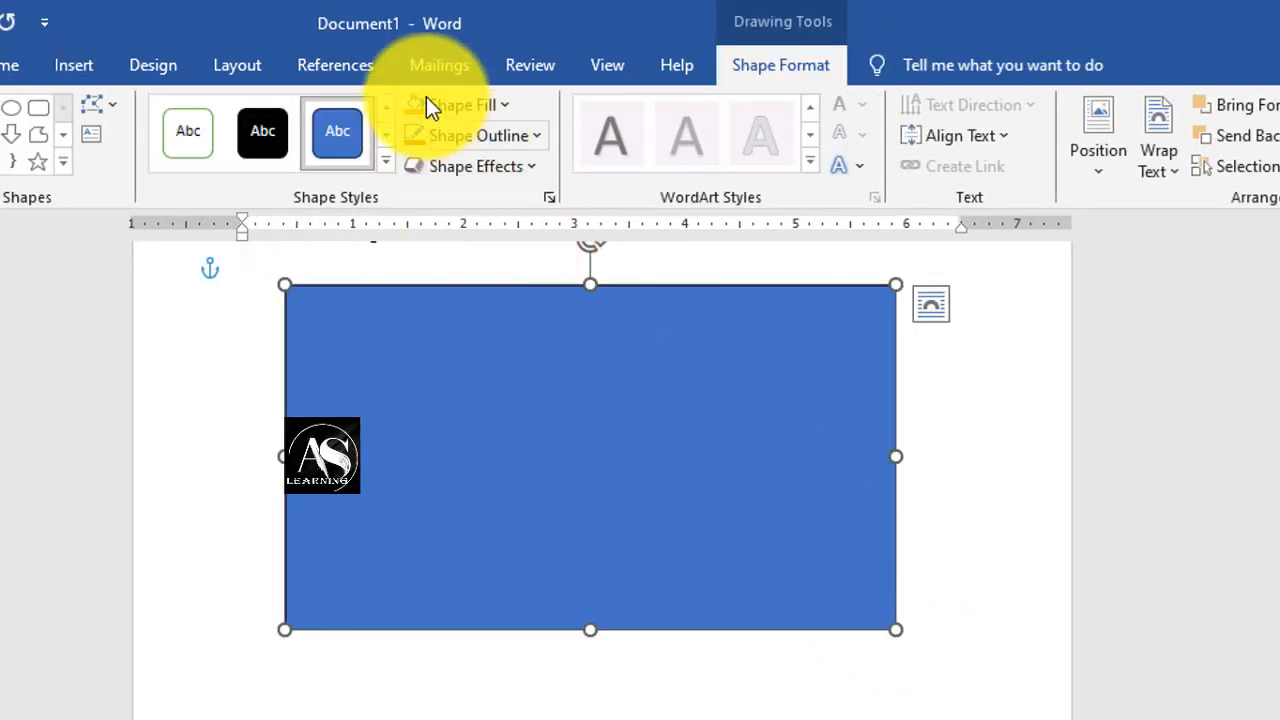
Fill the rectangle with the dark orange theme color and give it No Outline.
click(494, 108)
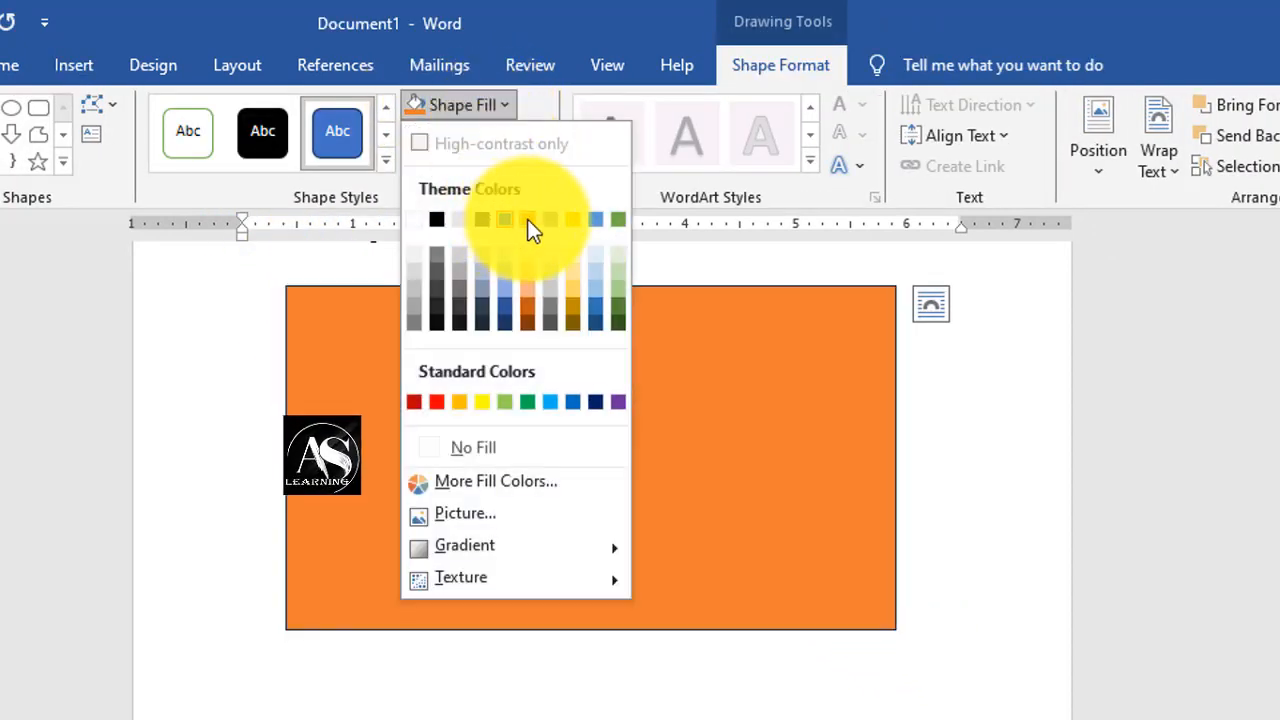
click(528, 302)
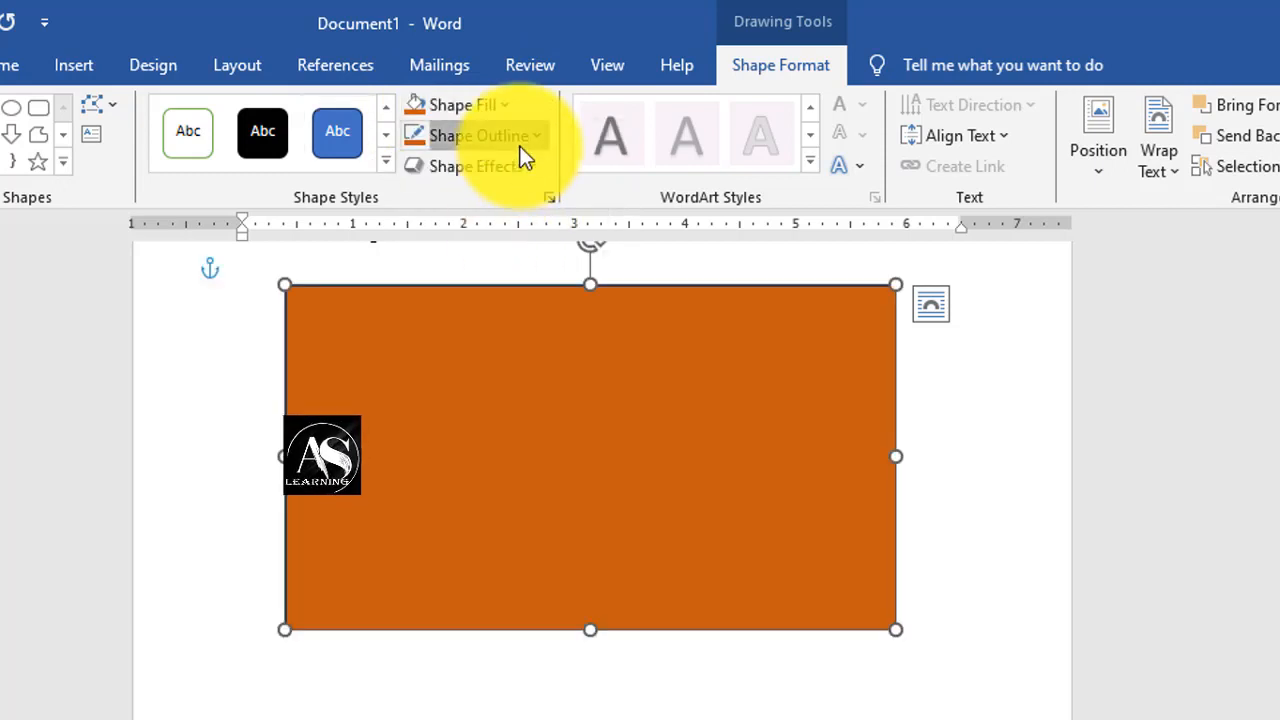
click(516, 140)
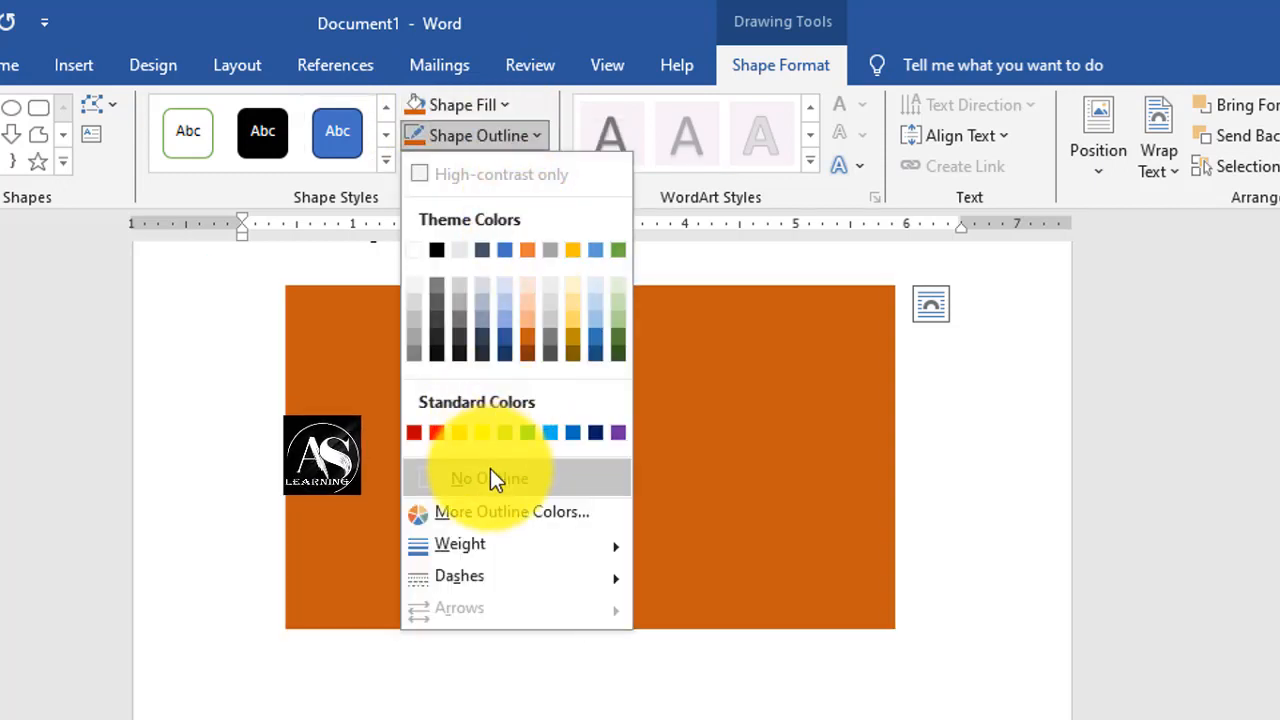
click(492, 476)
Apply a slight Soft Edges variation to the rectangle and move it a little lower on the page.
click(529, 162)
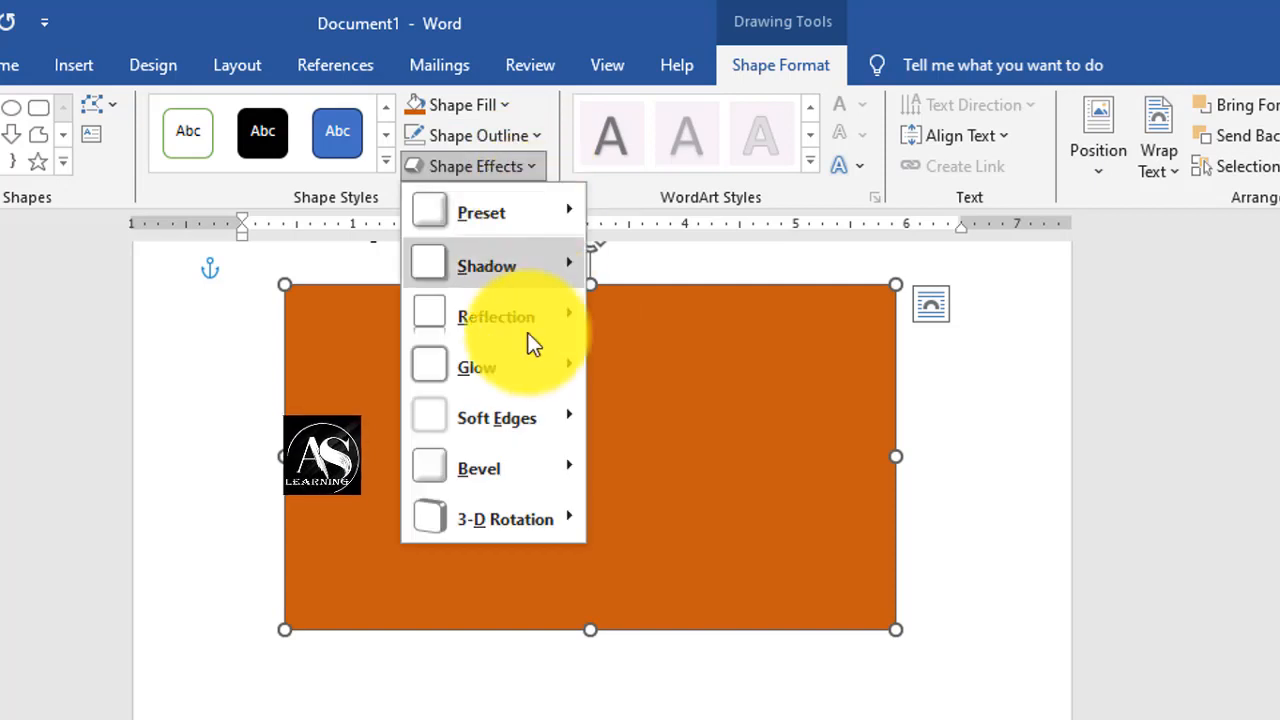
mouse_move(500, 420)
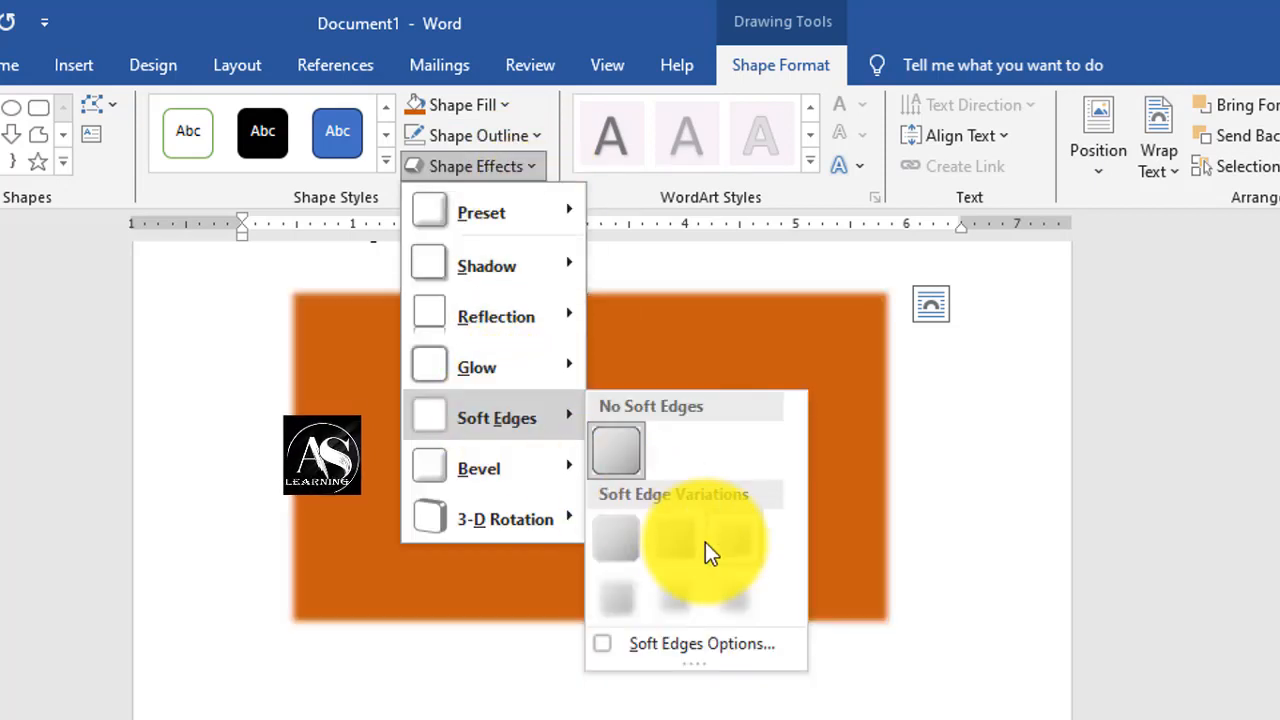
click(705, 542)
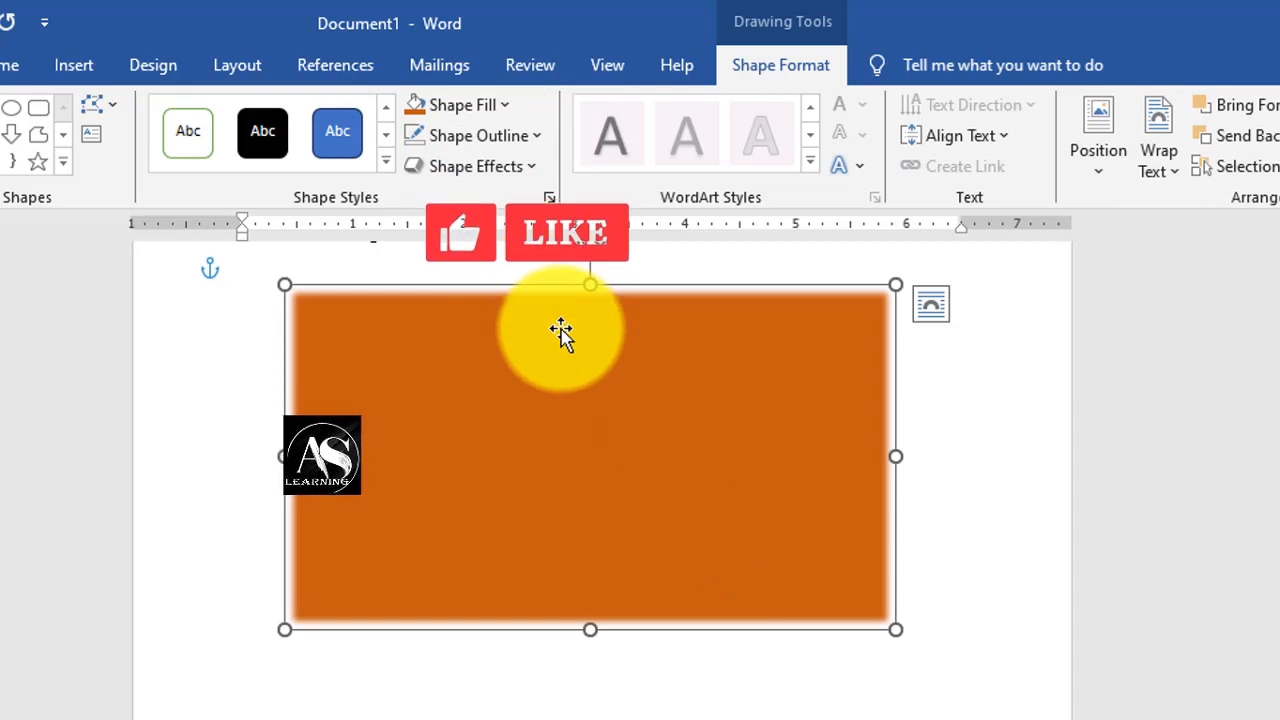
drag(561, 333, 541, 366)
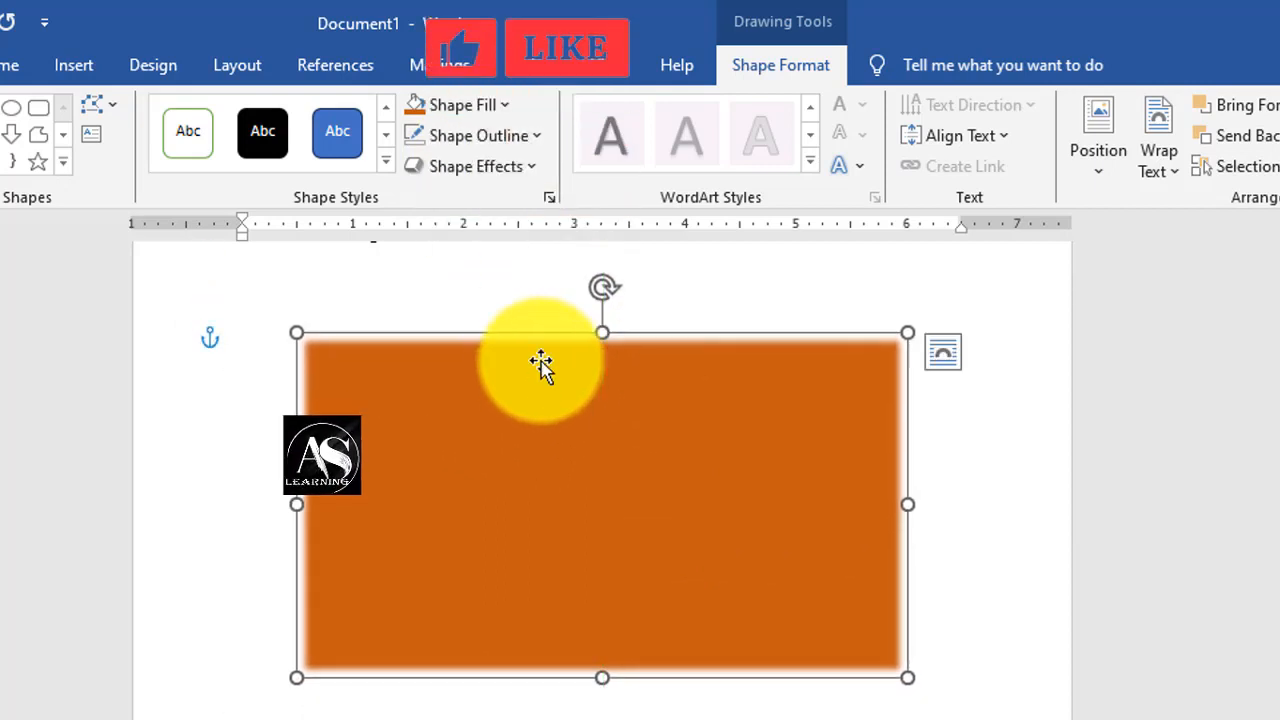
Look through the shapes gallery again and delete the orange rectangle.
click(75, 65)
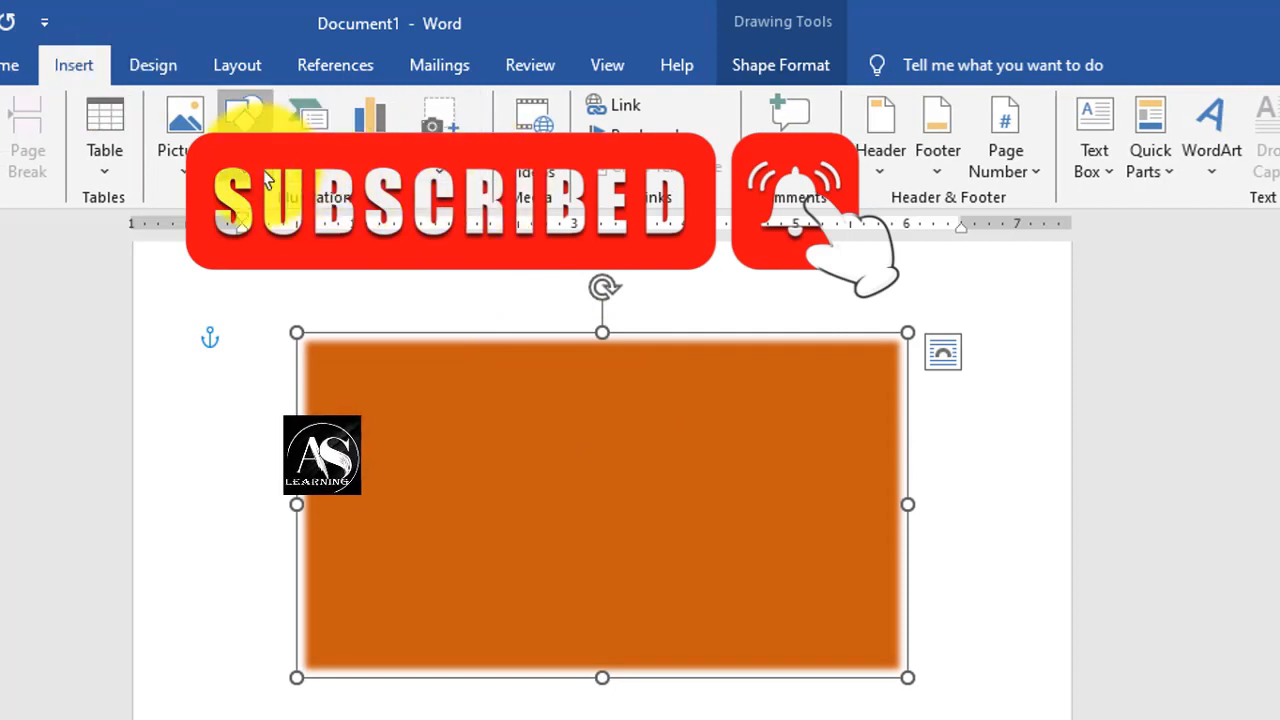
click(244, 125)
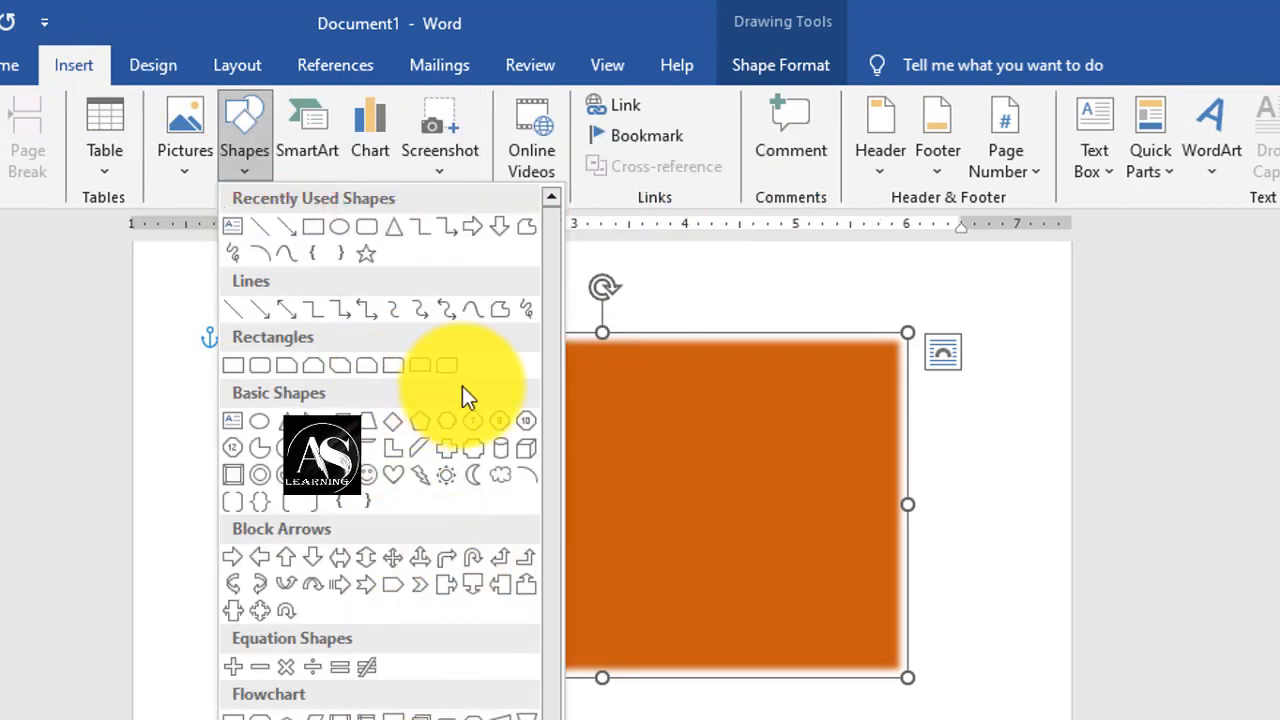
click(750, 627)
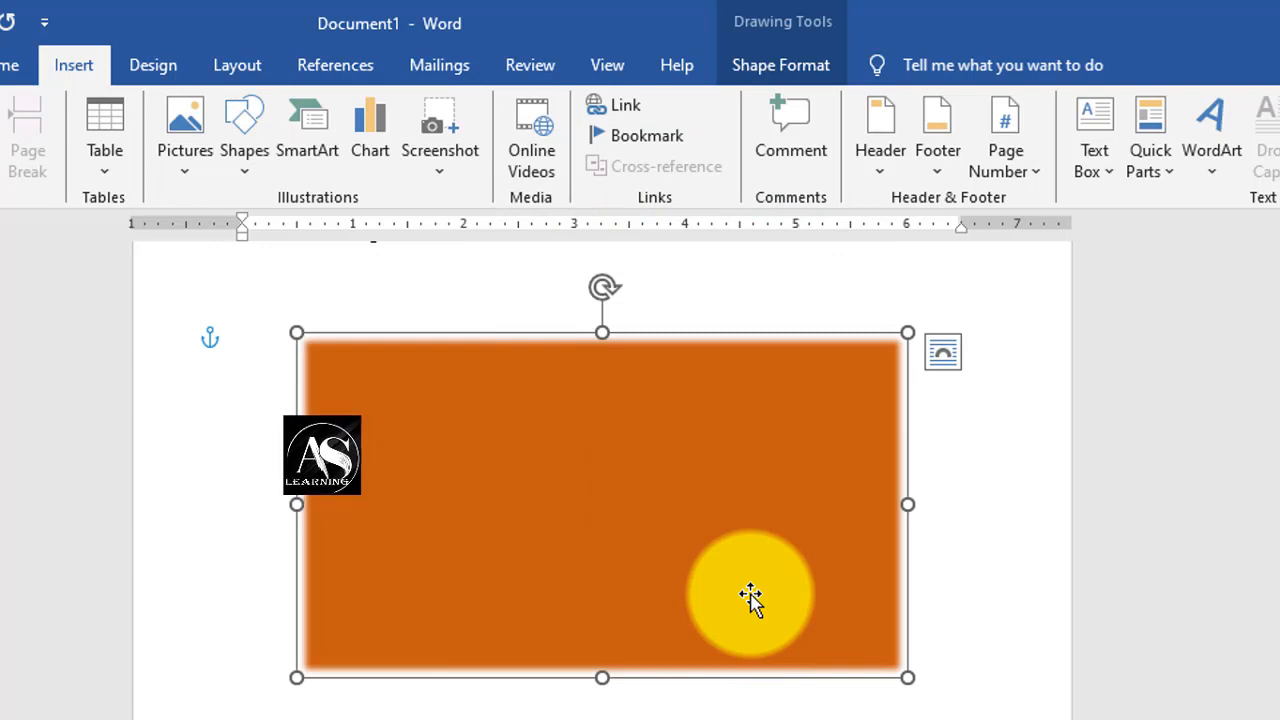
key(Delete)
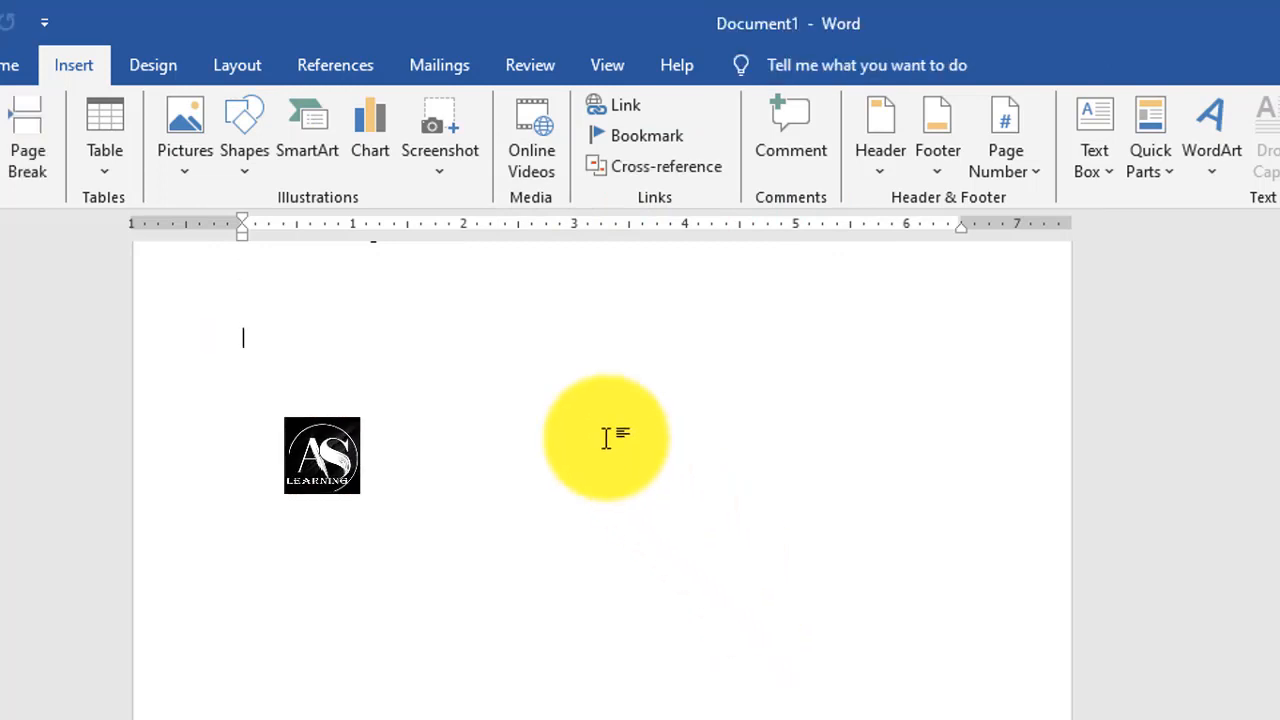
Browse the SmartArt layouts, previewing several list designs and the List, Process, Cycle, Hierarchy, Relationship, Matrix and Pyramid categories.
click(322, 155)
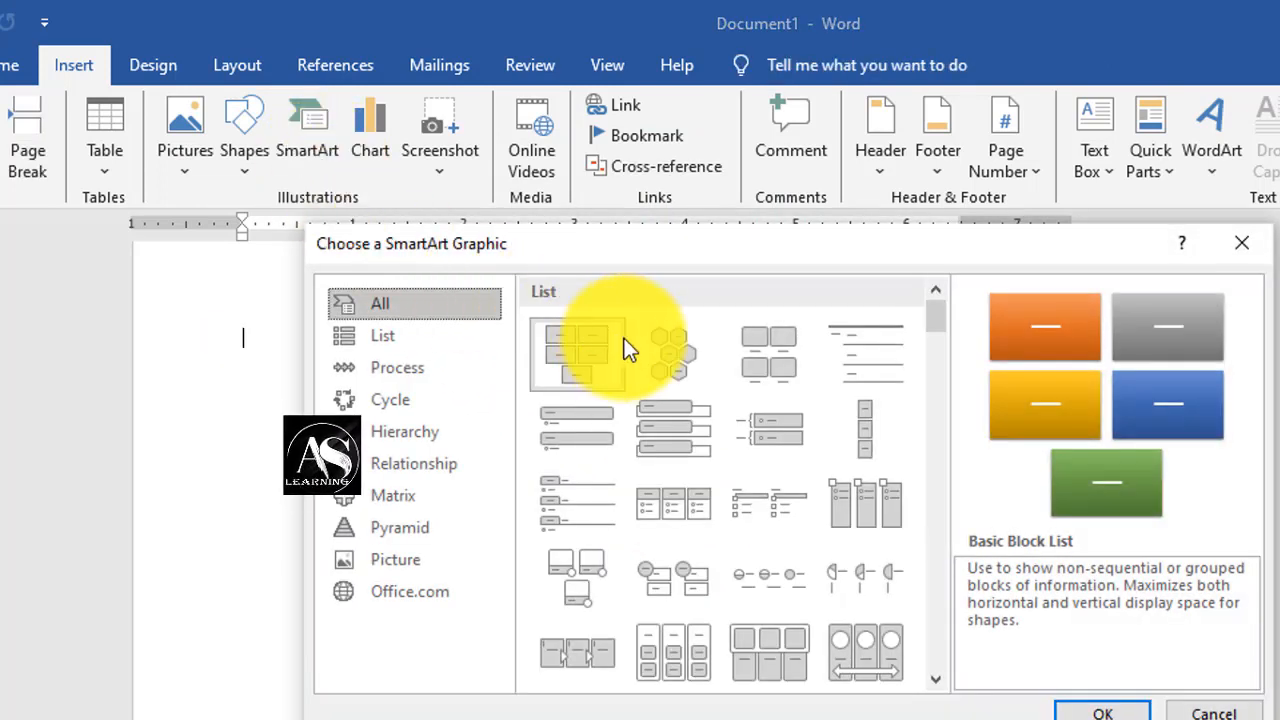
click(680, 340)
click(746, 344)
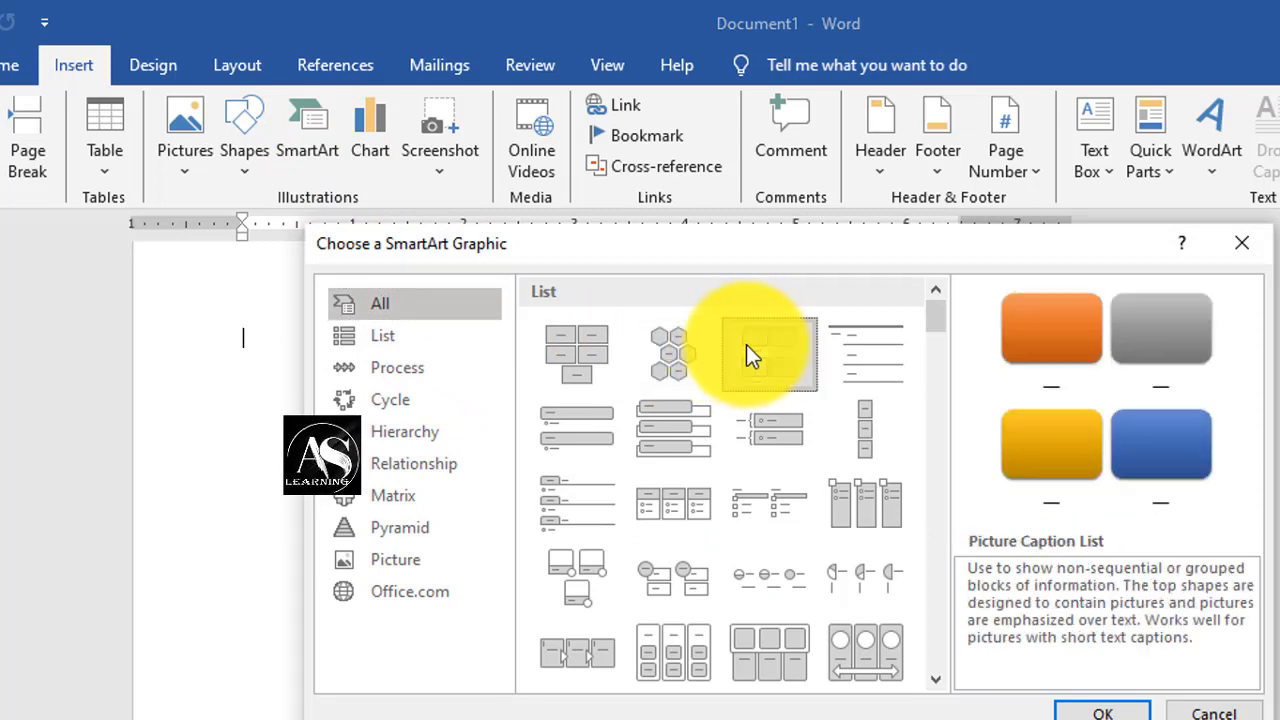
click(601, 431)
click(682, 432)
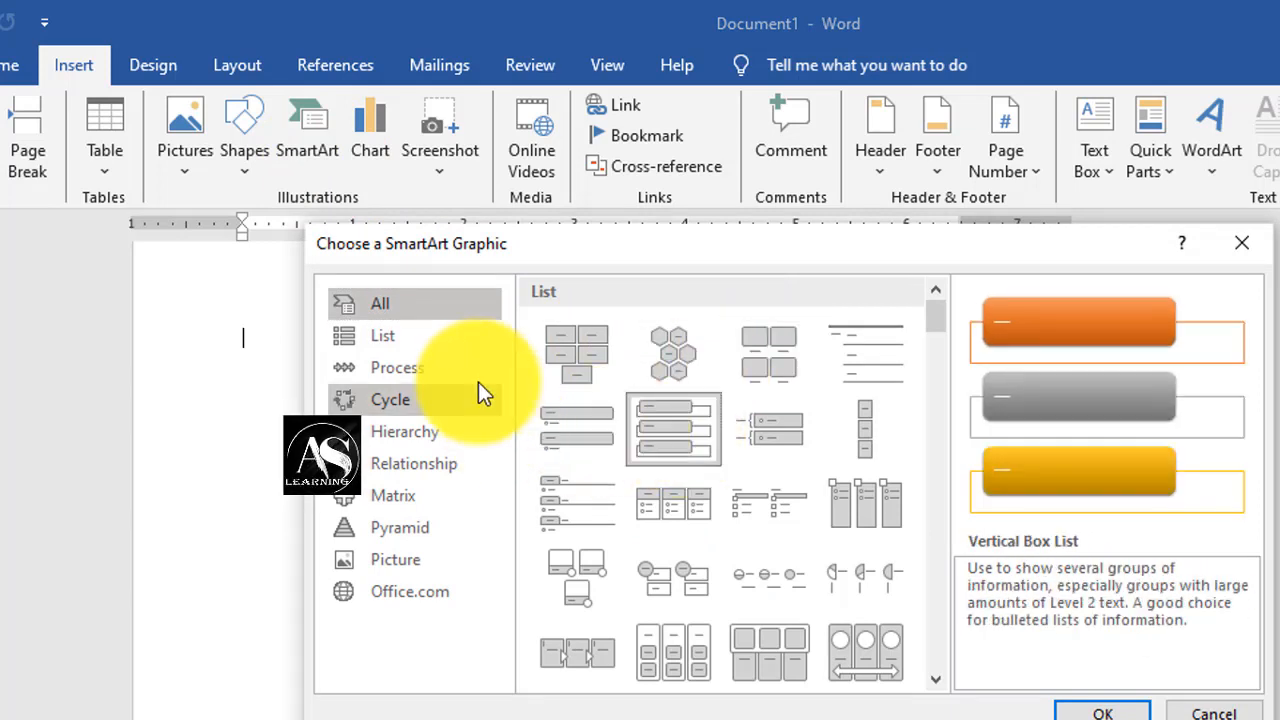
click(448, 347)
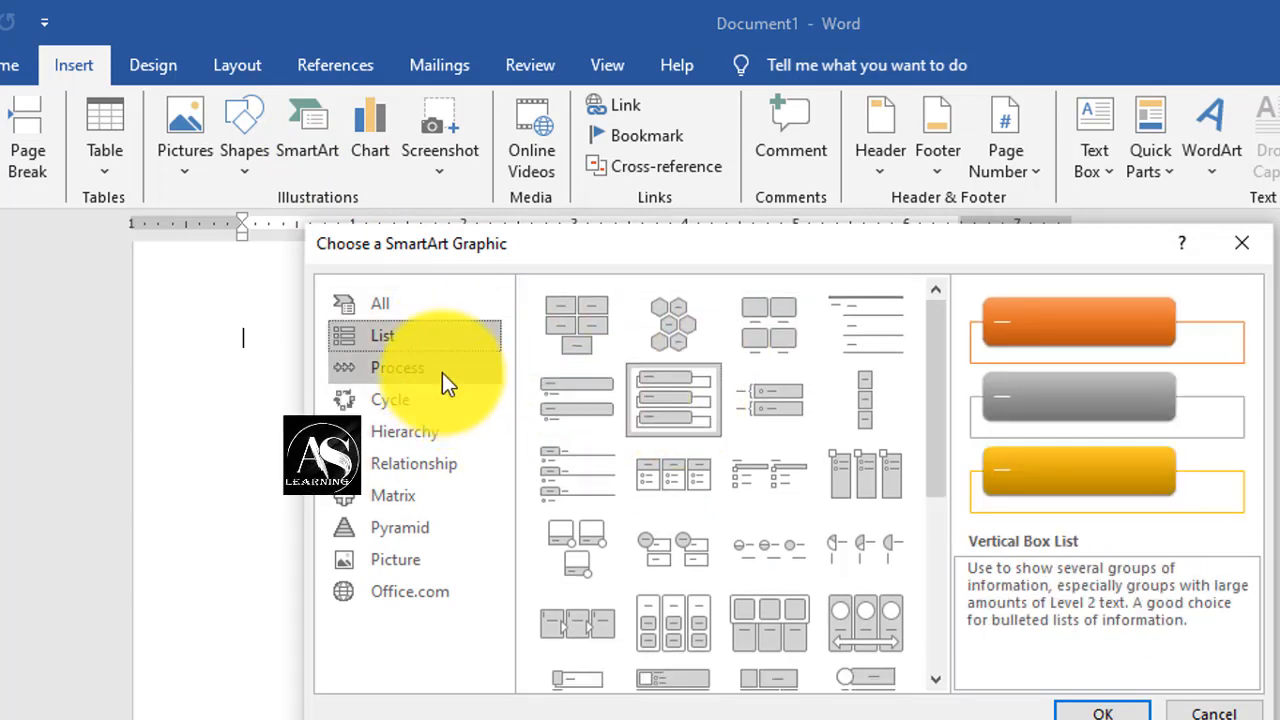
click(442, 371)
click(441, 393)
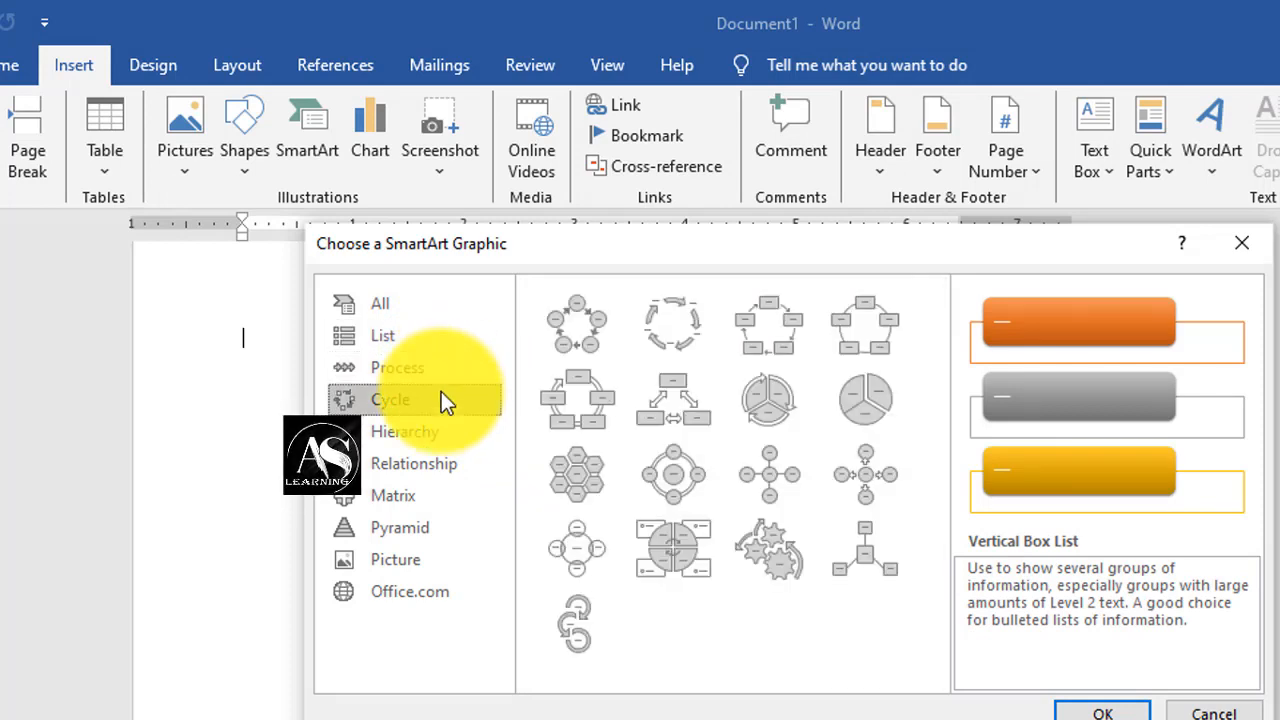
click(441, 430)
click(447, 465)
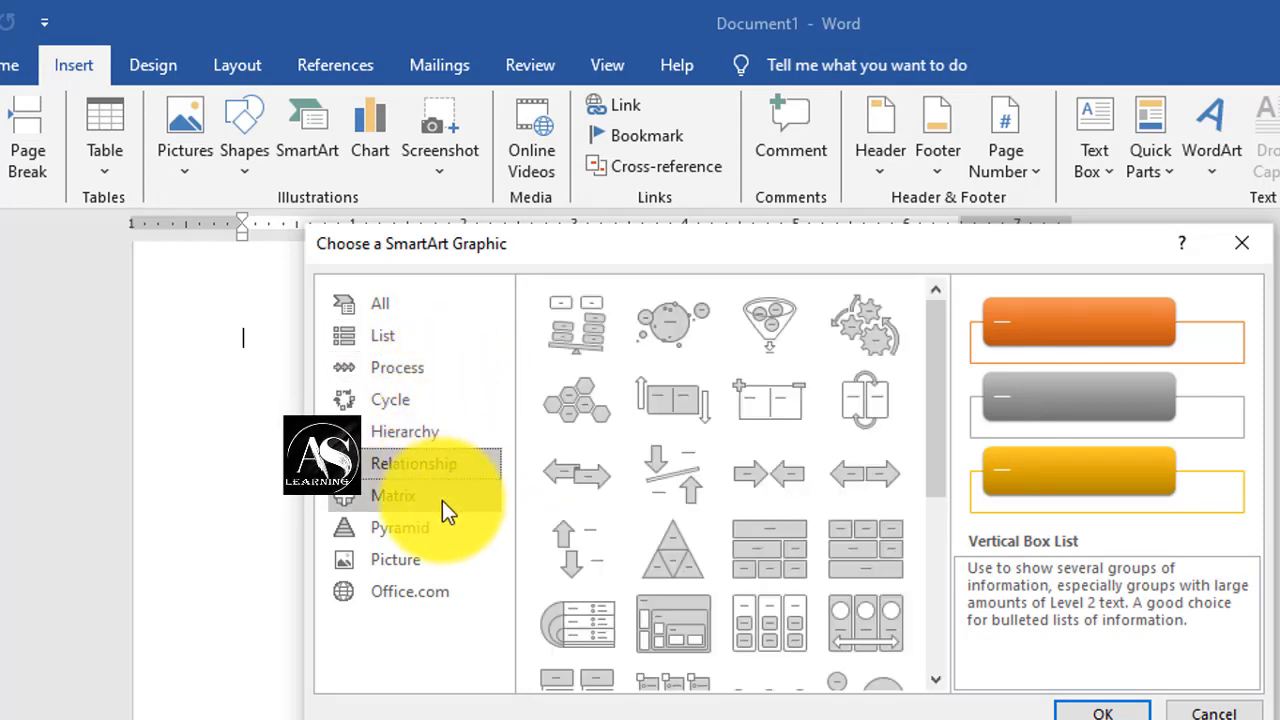
click(443, 500)
click(443, 527)
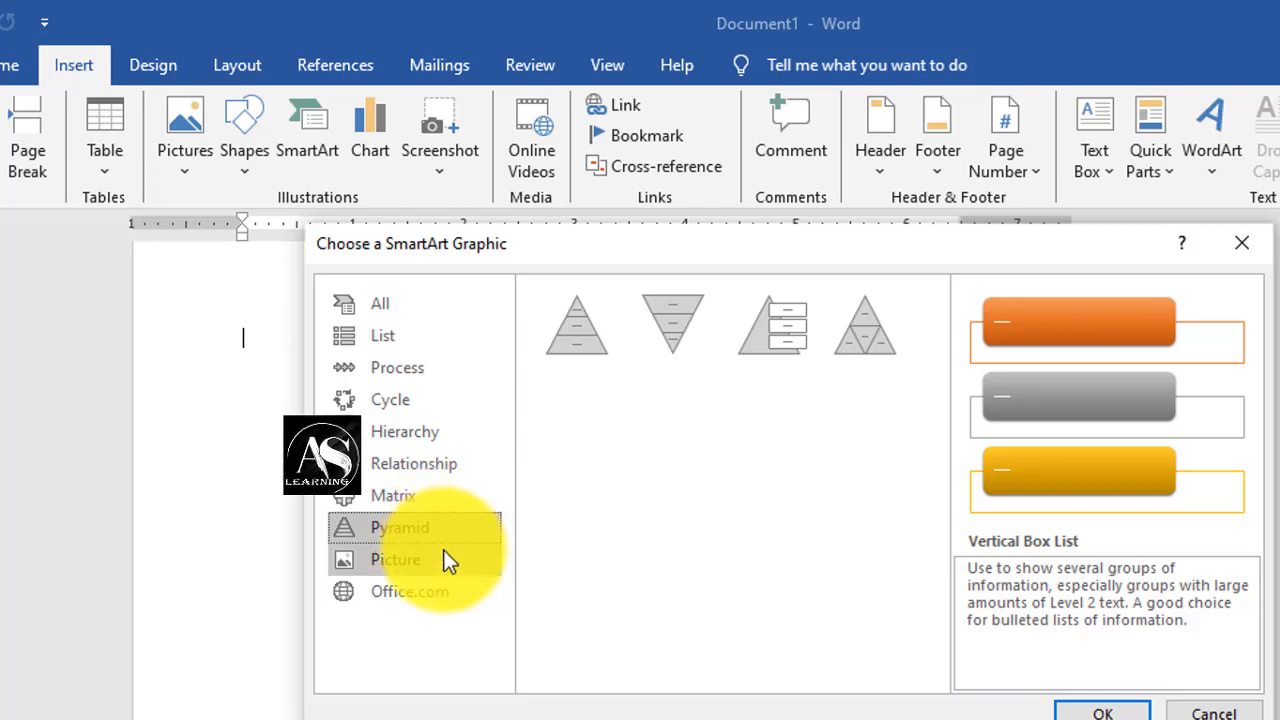
Insert a SmartArt graphic from the Picture category with one large picture tile and four smaller tiles beside it.
click(446, 560)
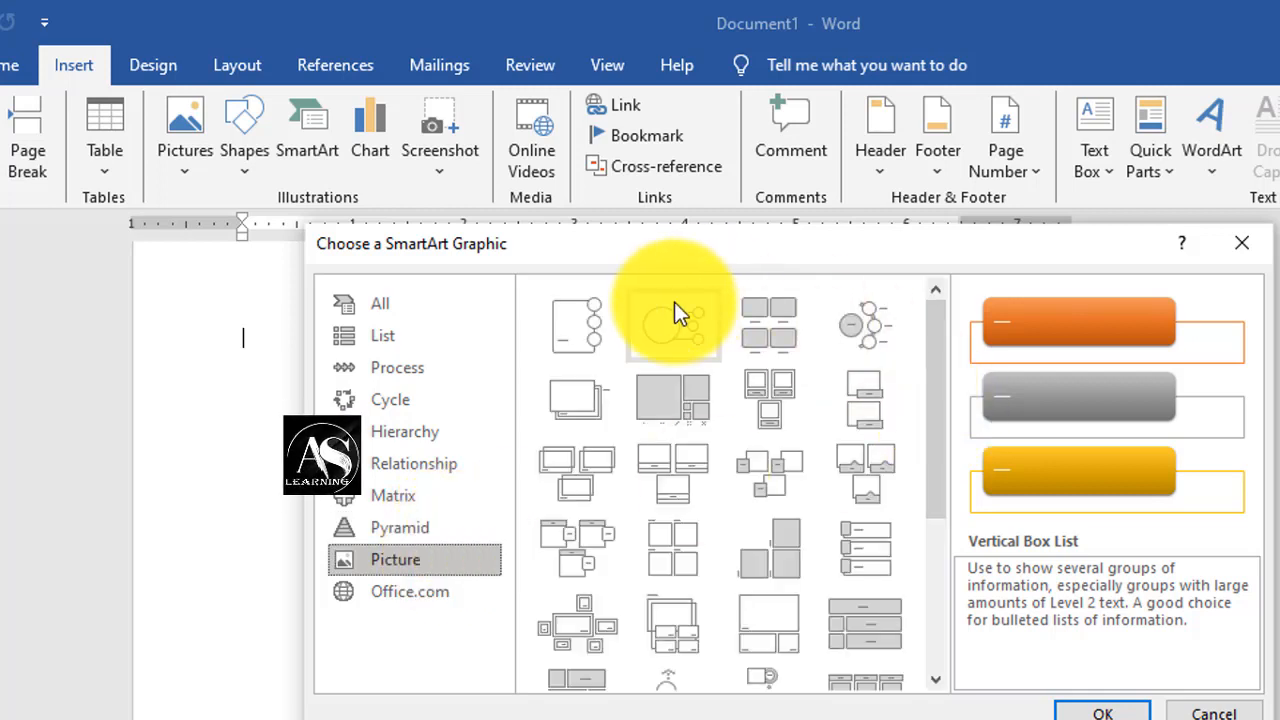
click(670, 390)
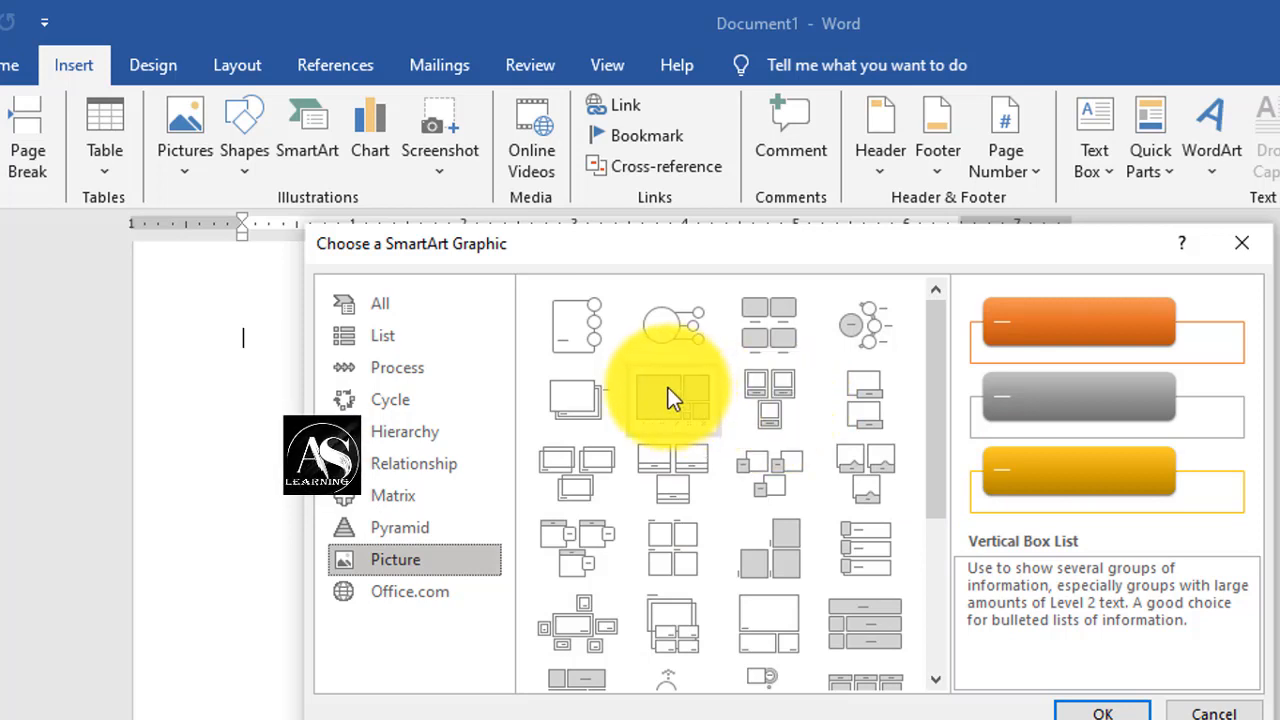
click(1102, 710)
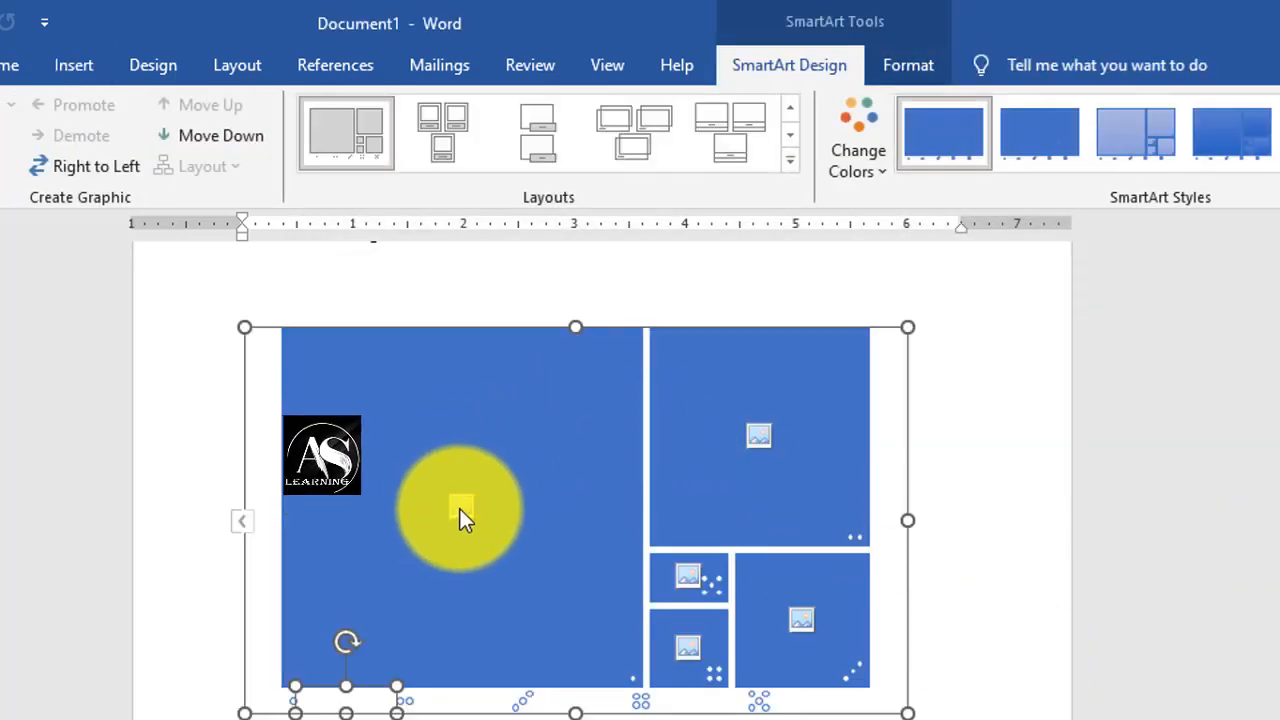
Fill the large SmartArt tile with the picture th-removebg-preview (5) from the computer, working offline.
click(460, 510)
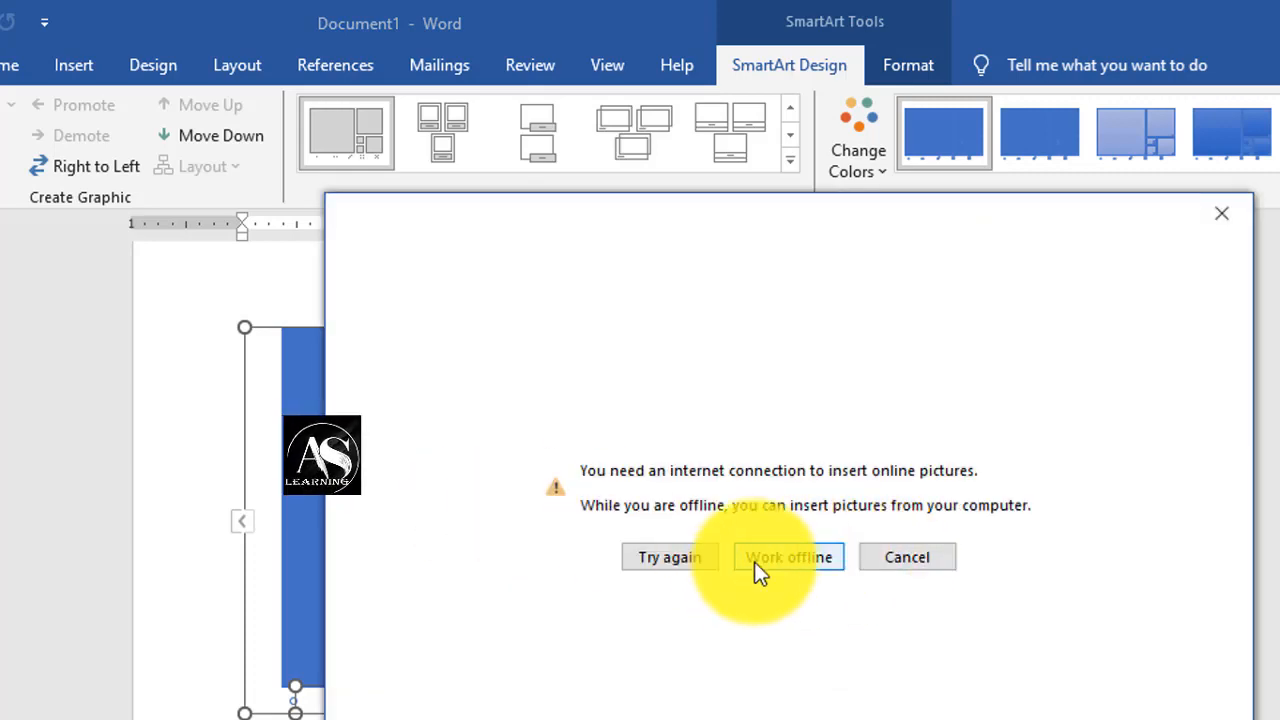
click(792, 557)
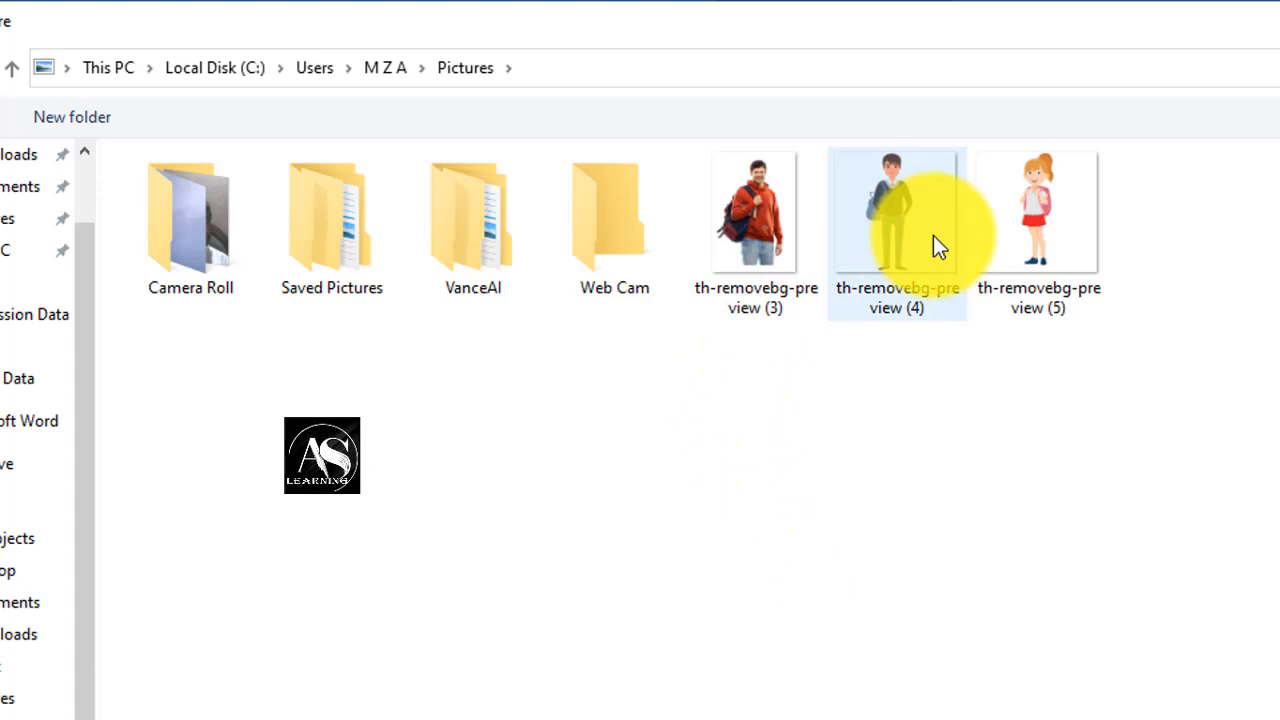
click(1000, 233)
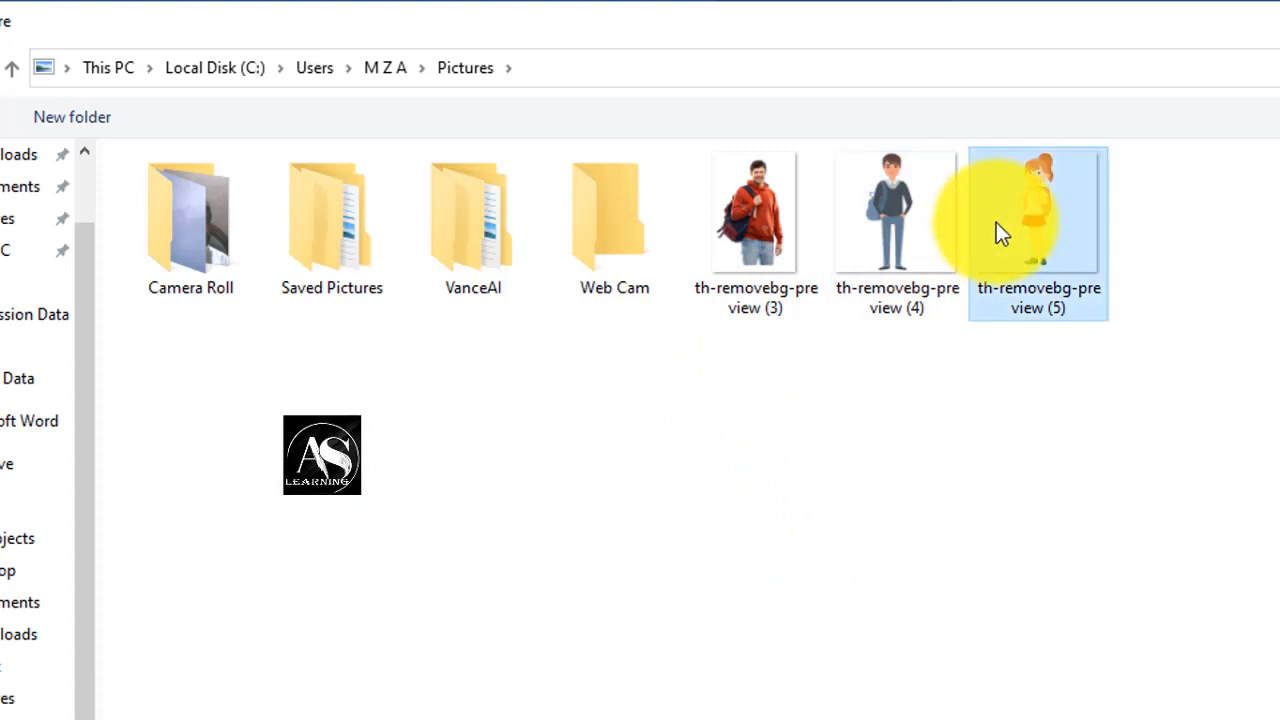
click(1270, 712)
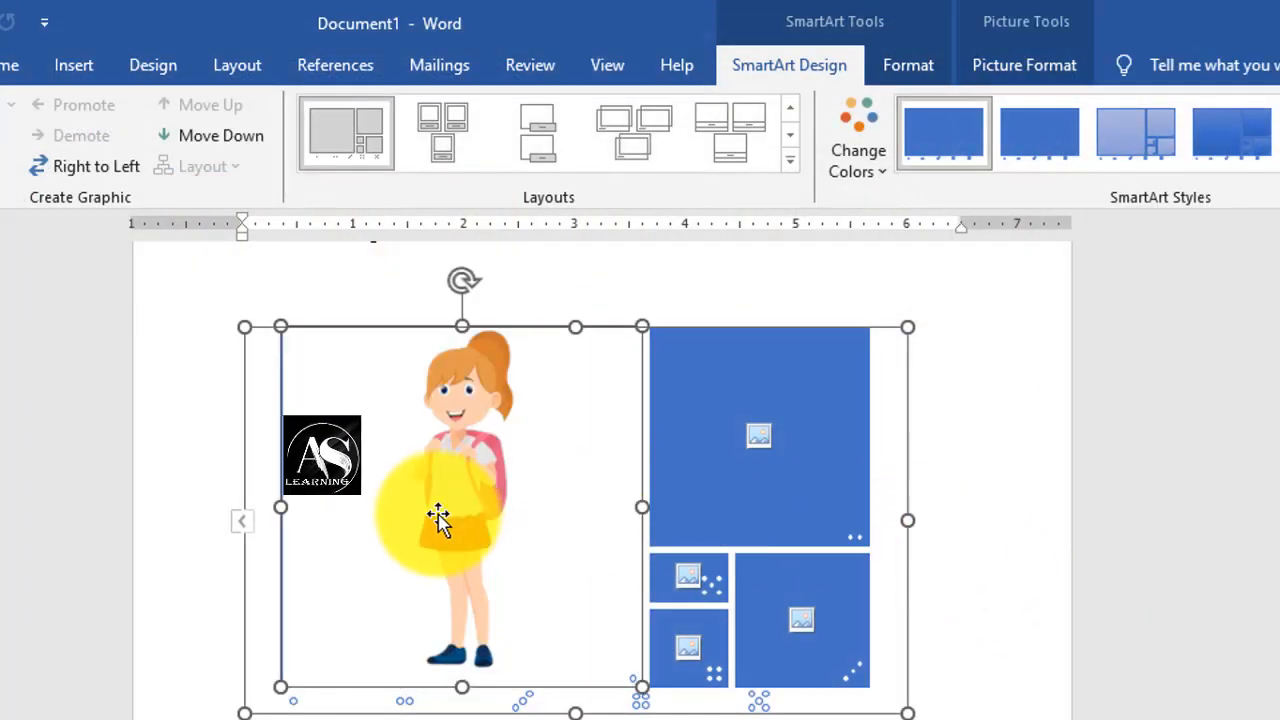
Fill the SmartArt's second-largest tile with the picture th-removebg-preview (3) from the computer.
click(665, 714)
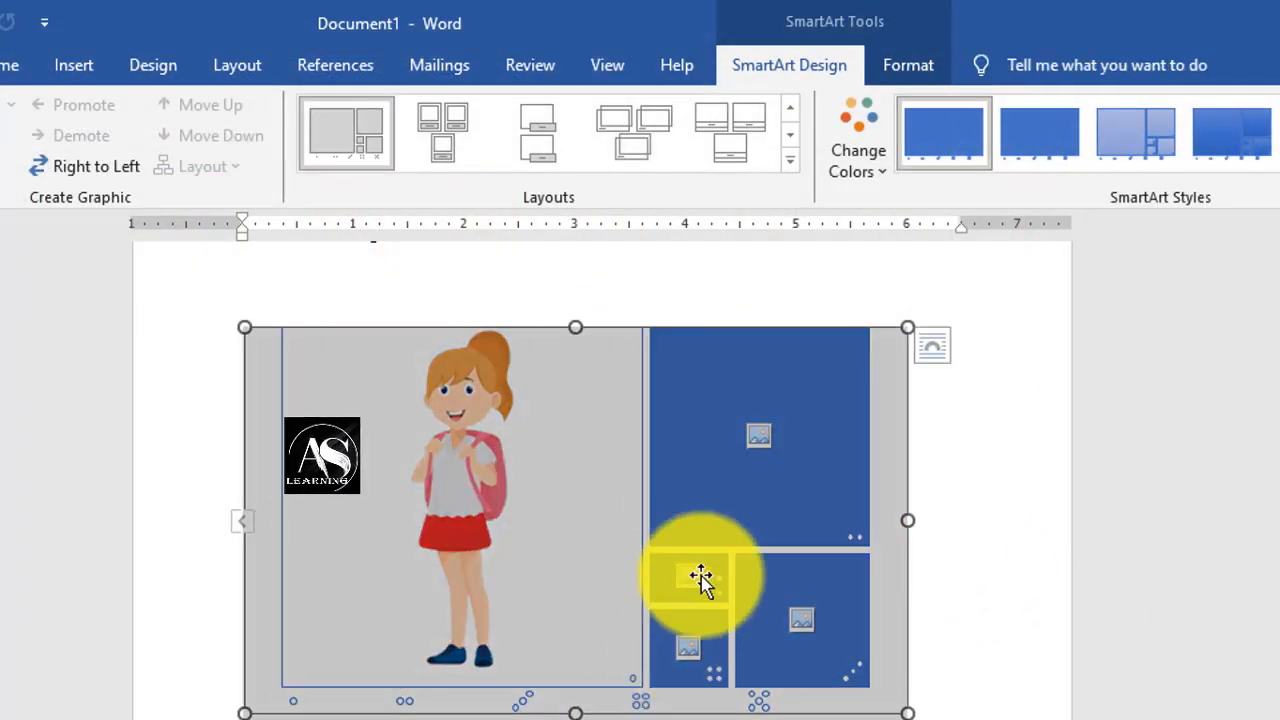
click(766, 438)
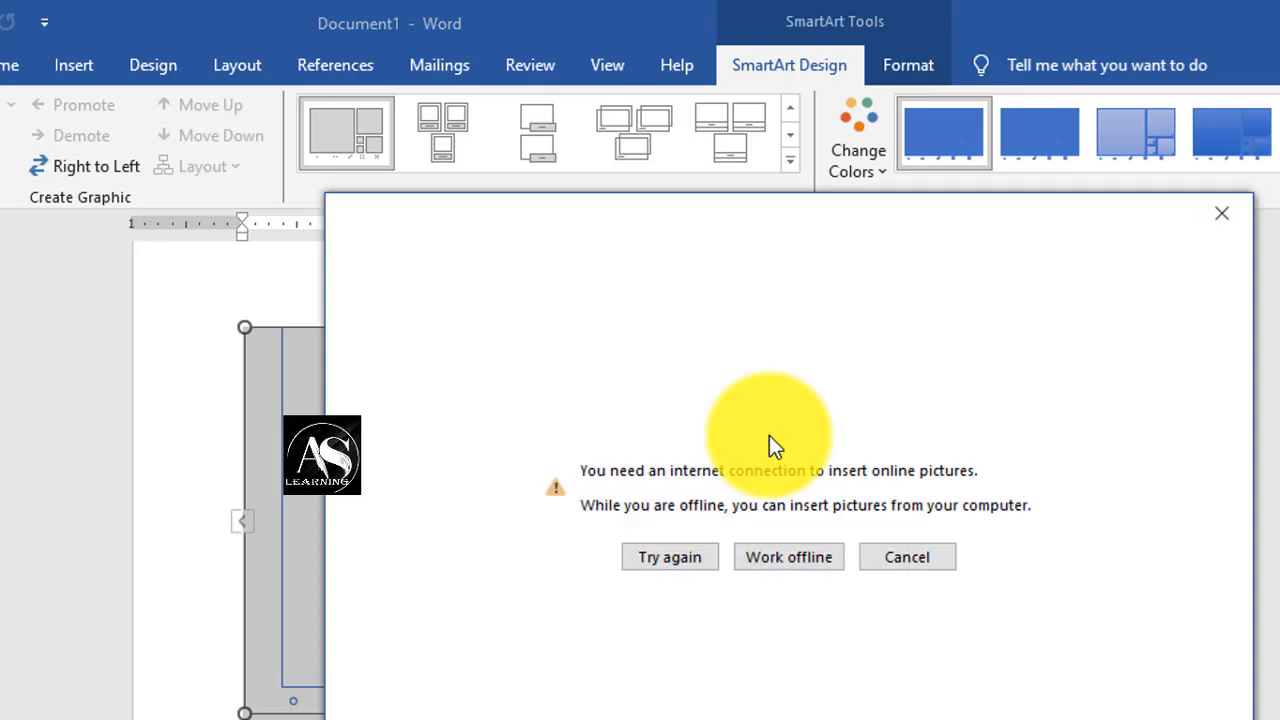
click(752, 557)
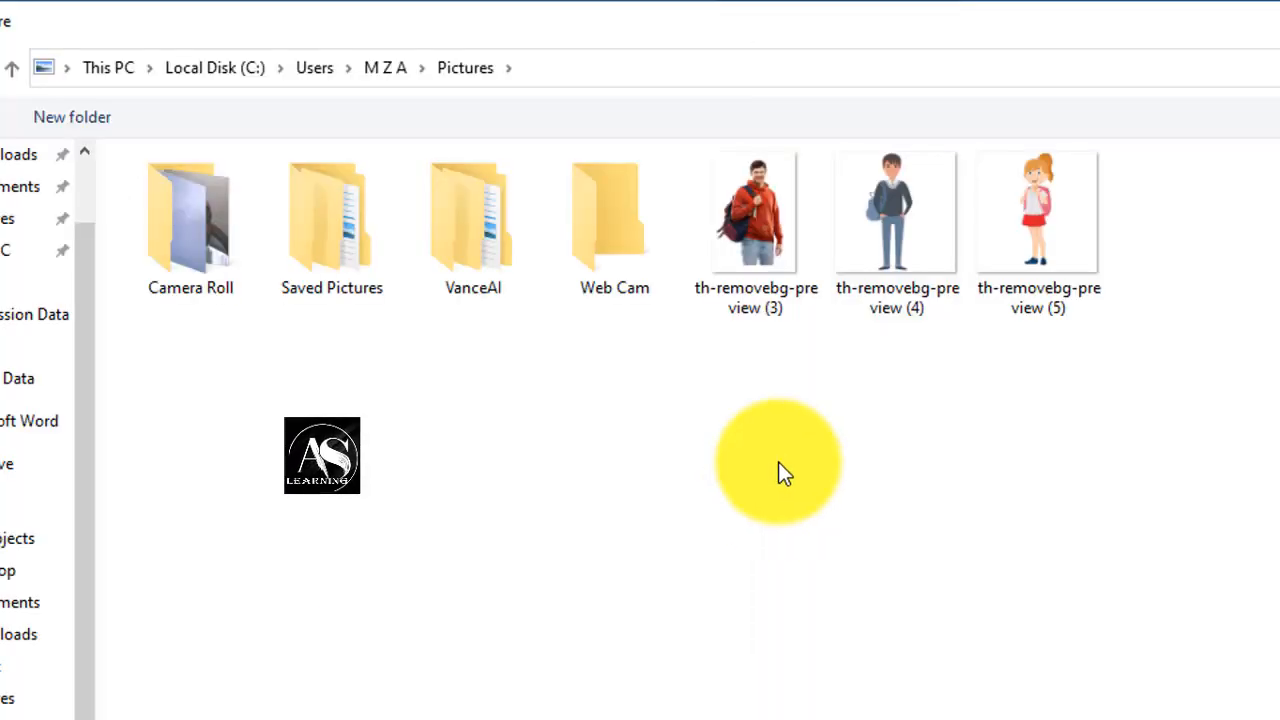
click(765, 256)
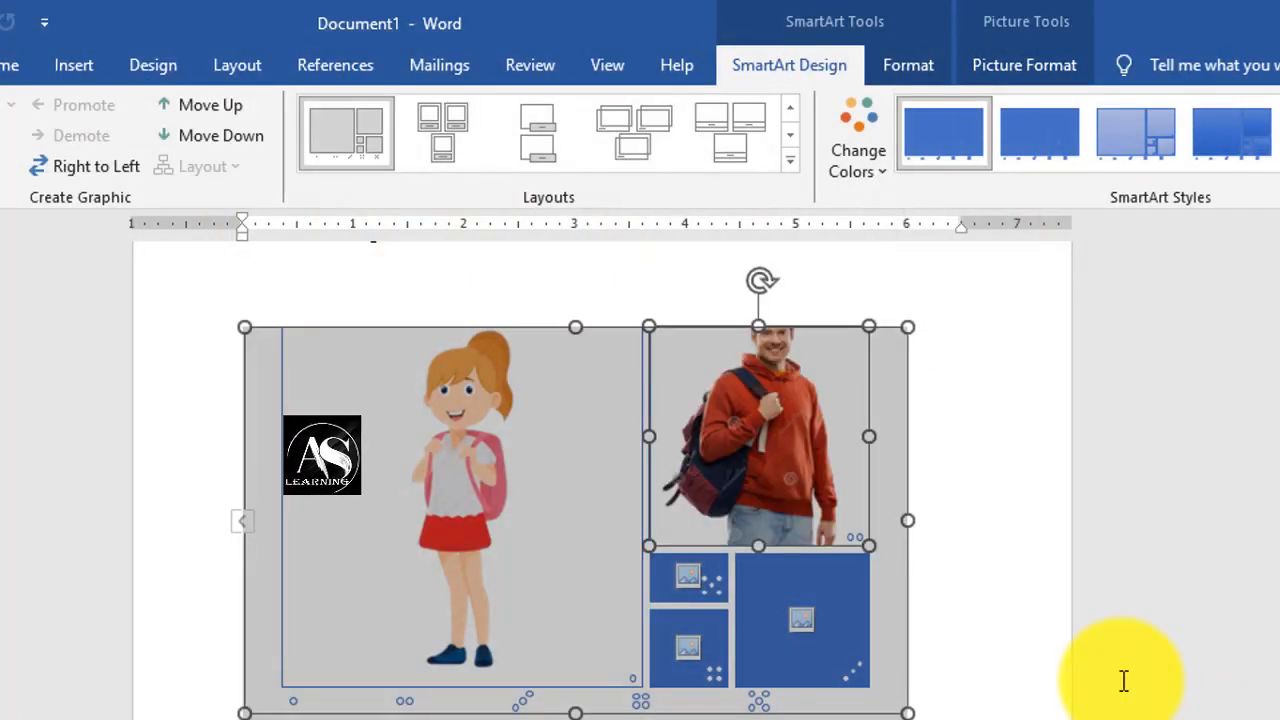
click(1097, 664)
Move the picture of the man in the red hoodie slightly and shrink it to fit within its part of the SmartArt.
click(798, 455)
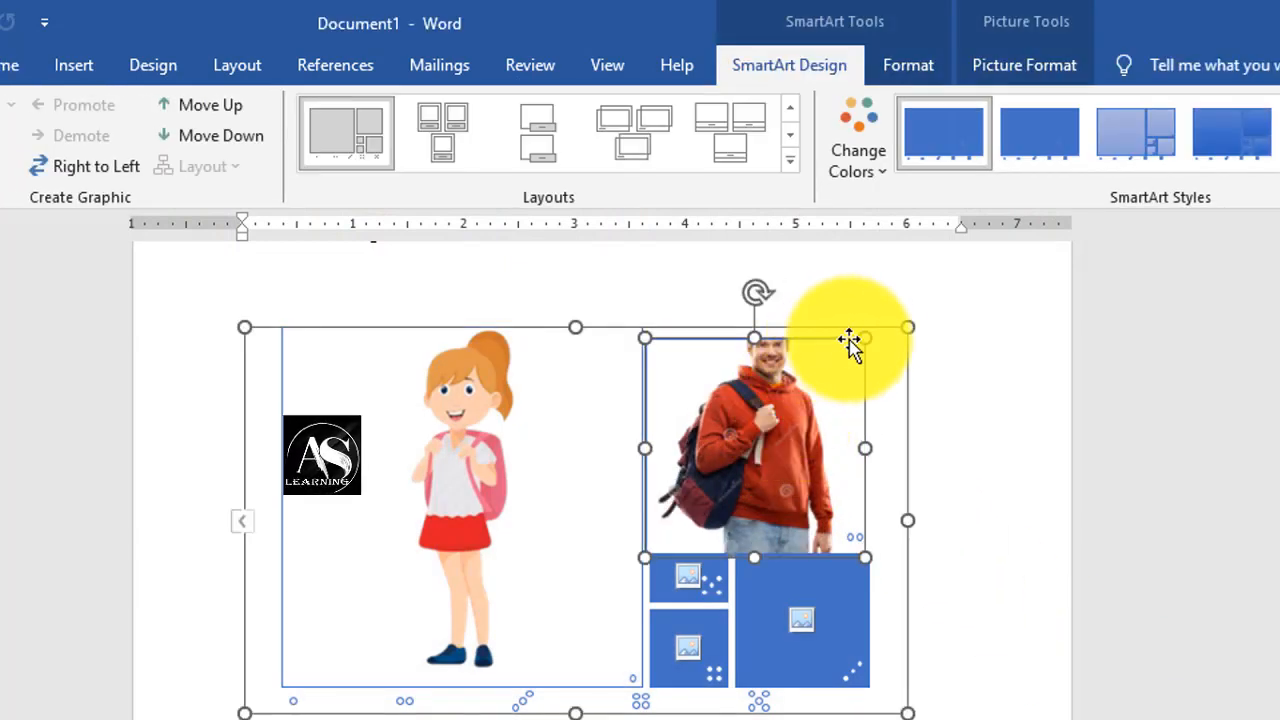
mouse_move(869, 337)
mouse_down()
mouse_move(900, 320)
mouse_move(867, 358)
mouse_up()
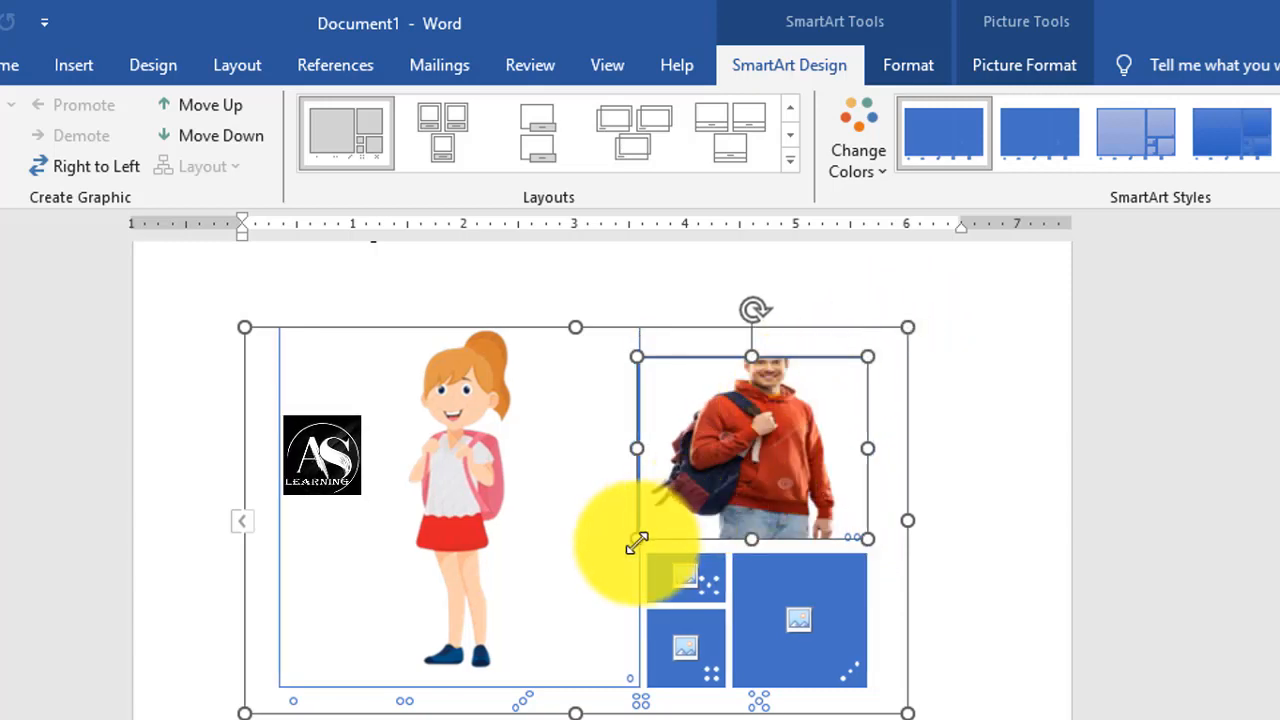
drag(637, 540, 651, 541)
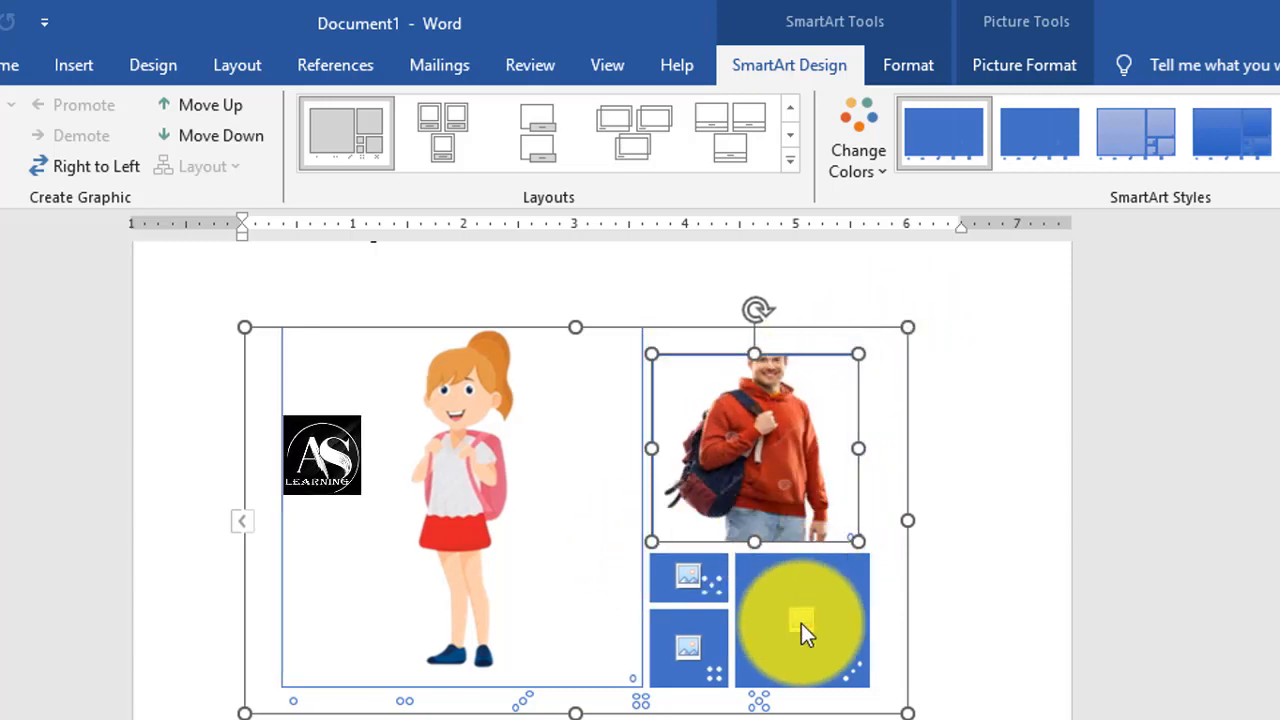
Fill the medium-sized tile below the red hoodie picture with th-removebg-preview (4) from the computer.
click(801, 623)
click(794, 558)
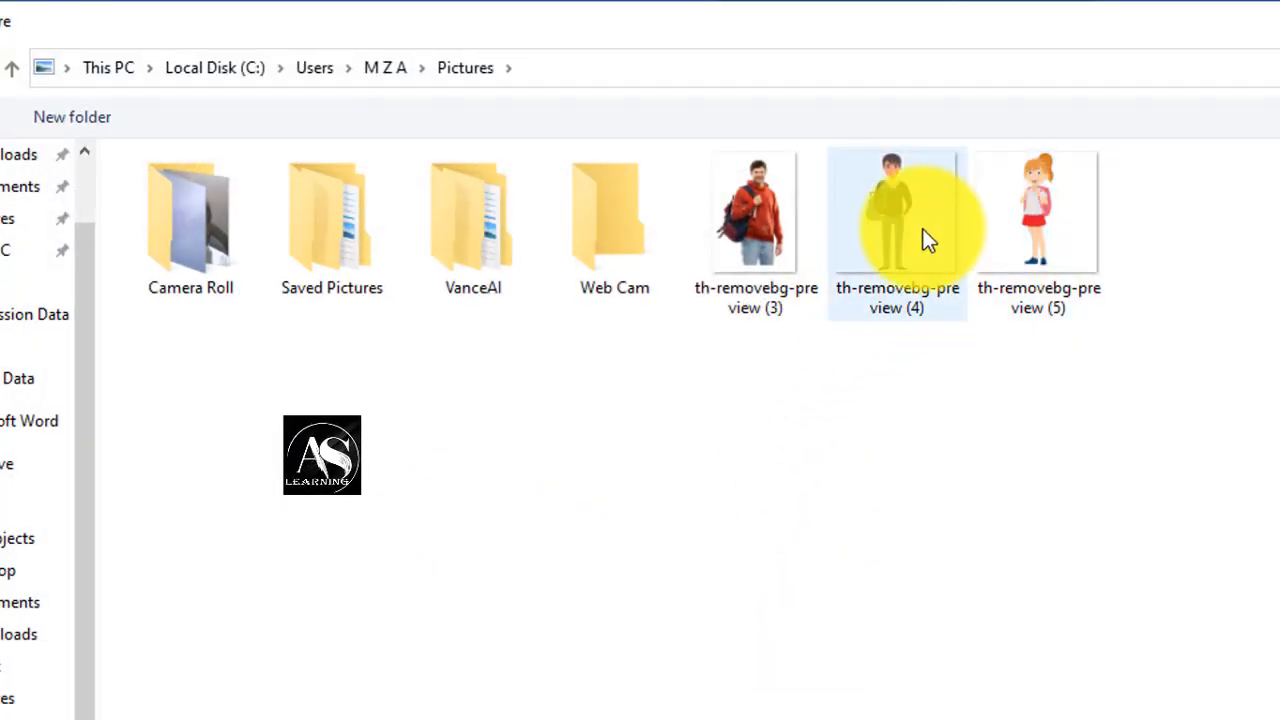
click(923, 240)
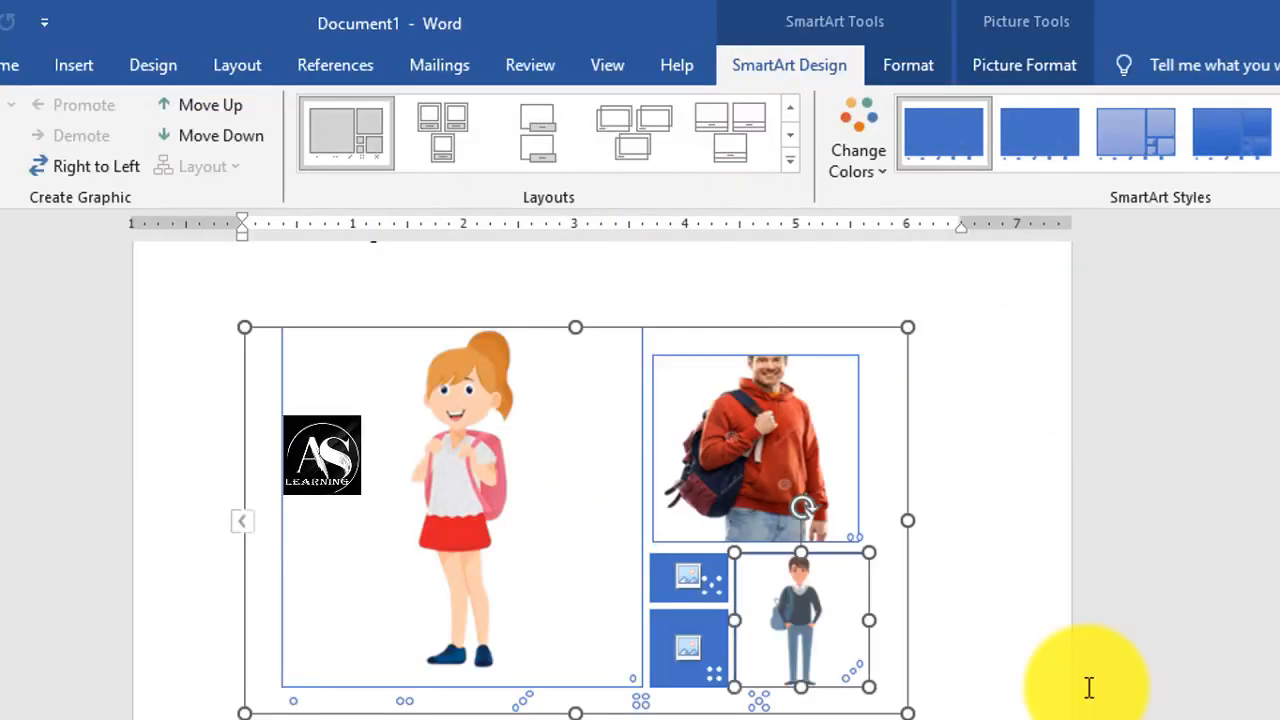
click(977, 592)
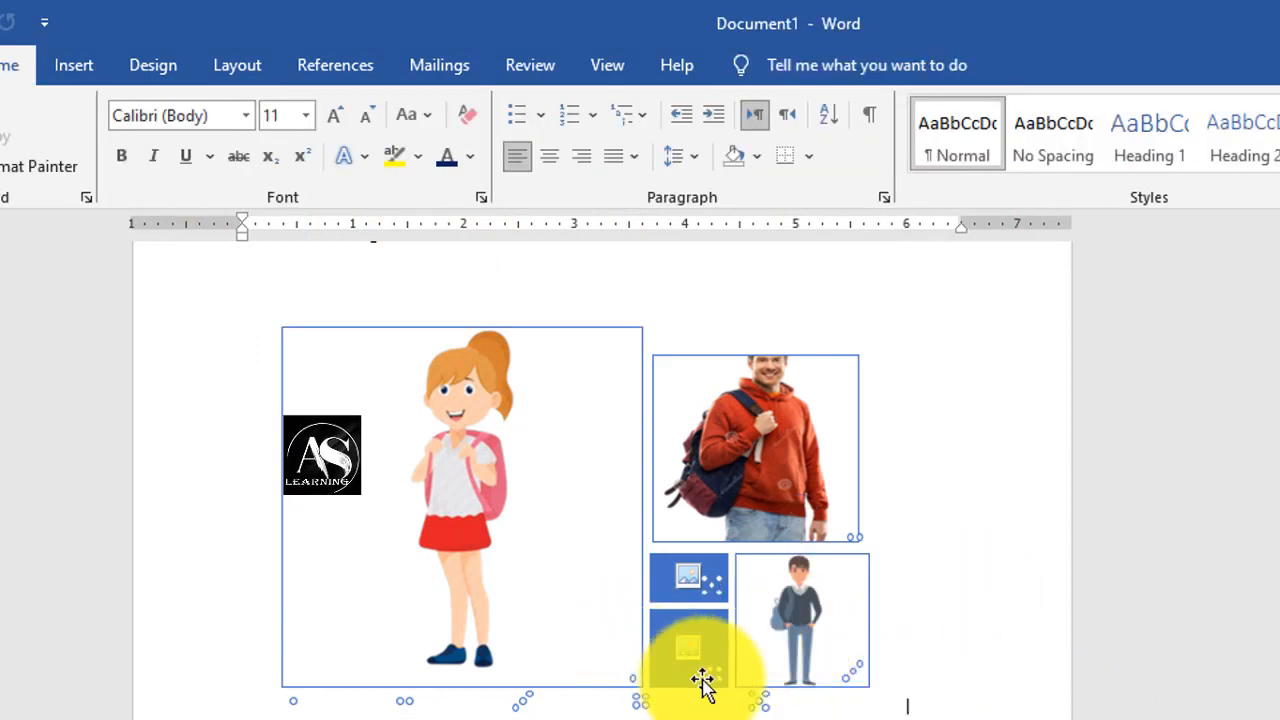
Change the SmartArt's colors to the gold-to-green variation in the Colorful group.
click(643, 700)
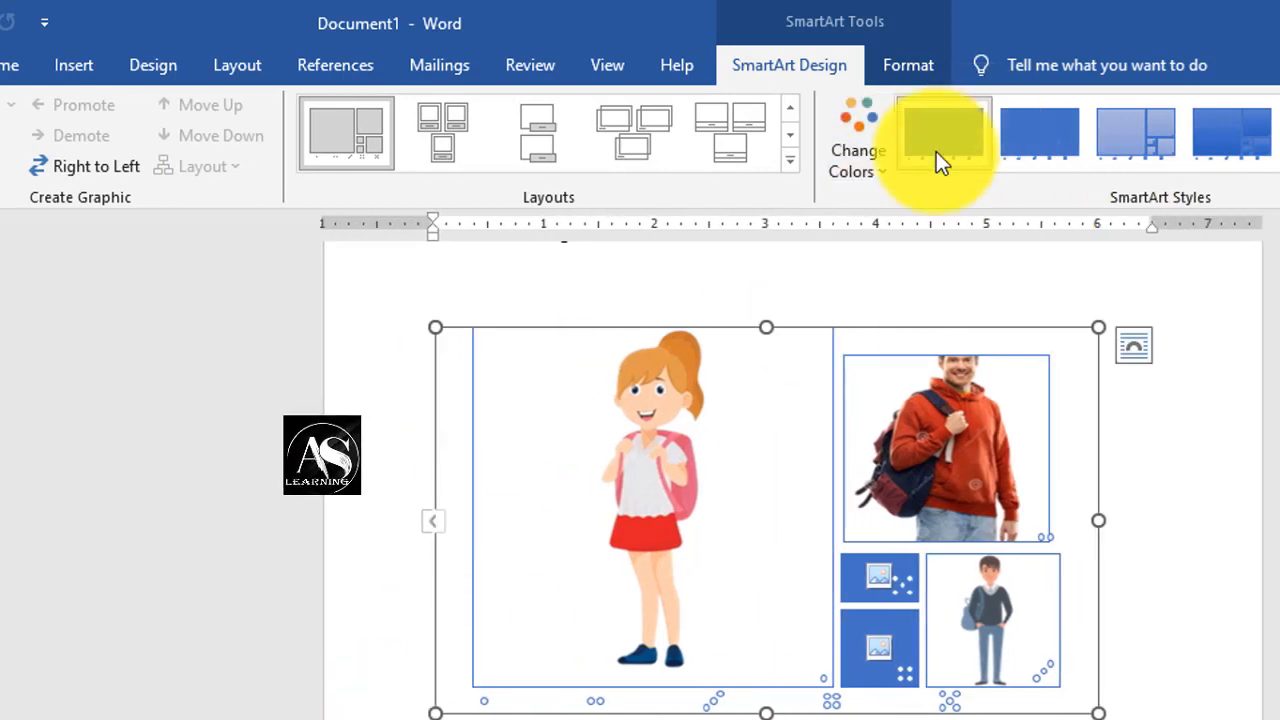
click(885, 170)
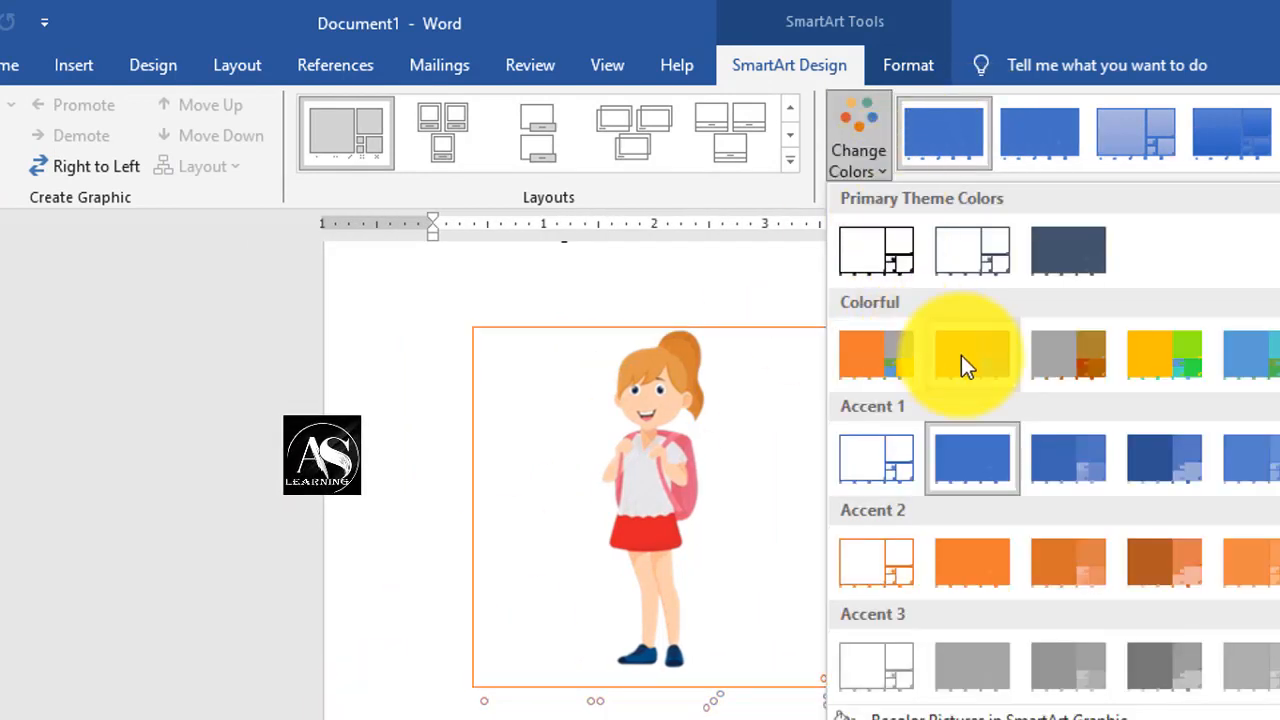
click(1153, 366)
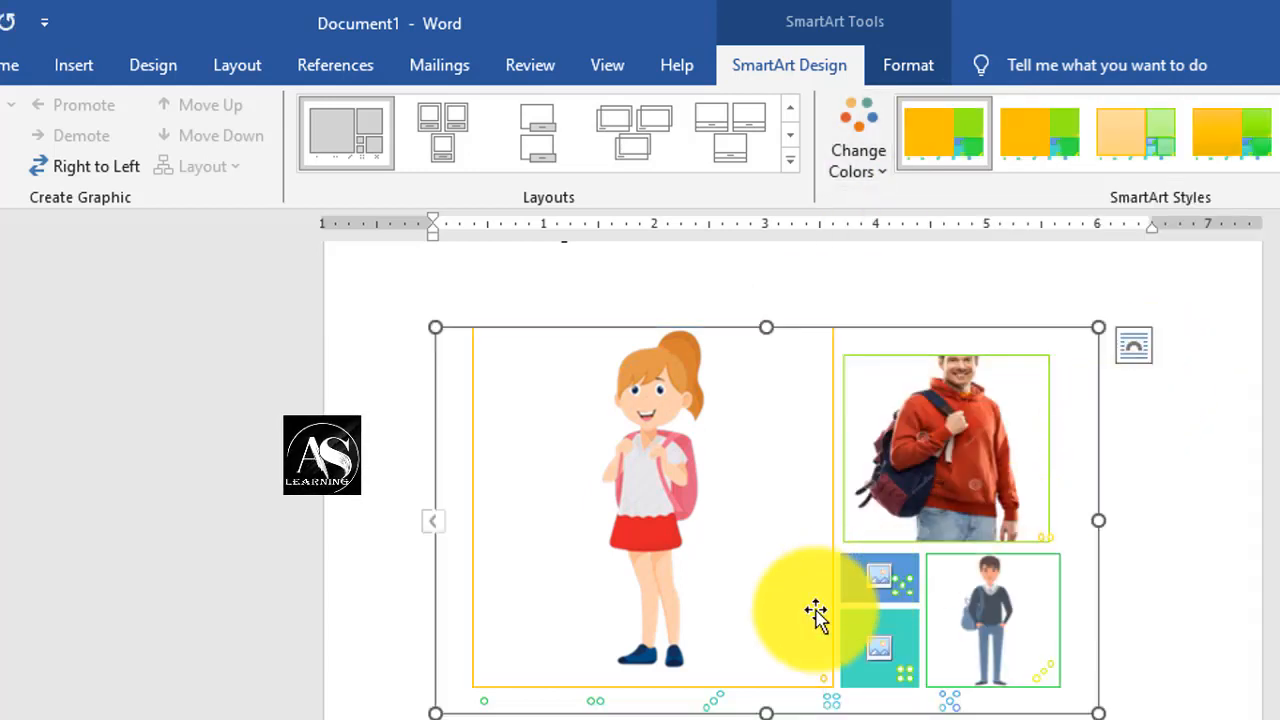
Select the whole SmartArt graphic and delete it from the page.
click(902, 537)
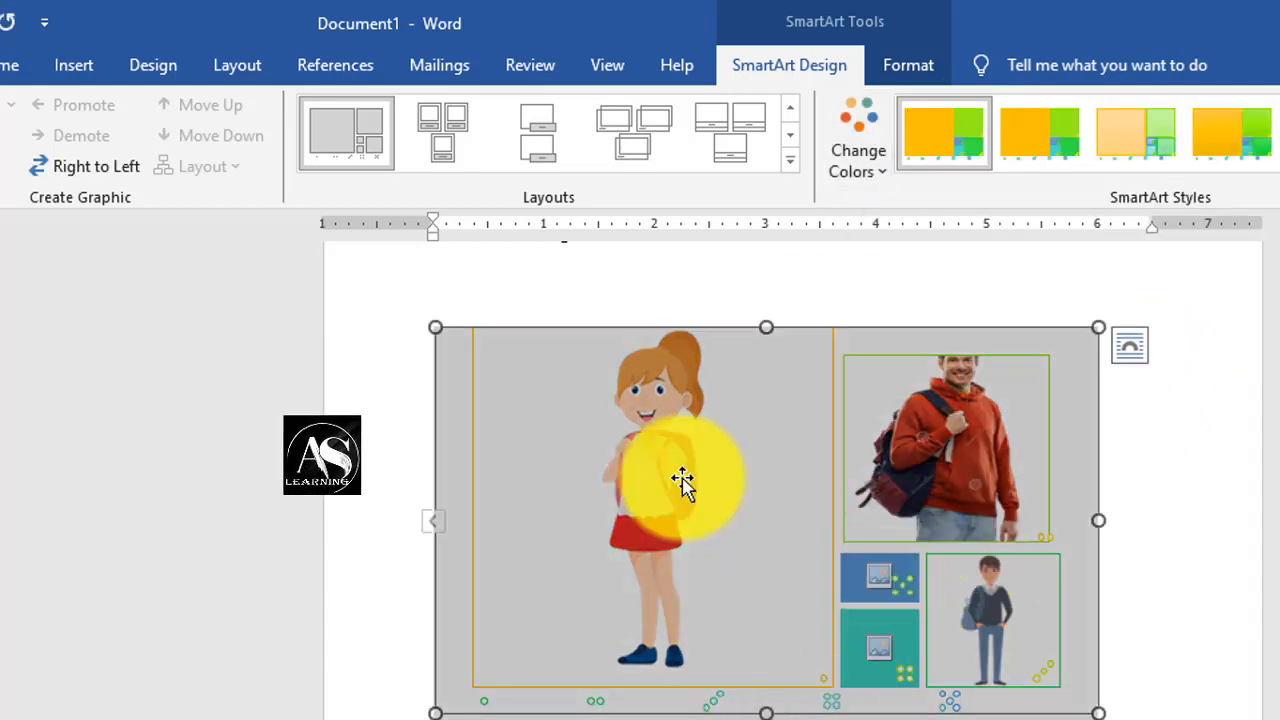
click(434, 287)
click(1047, 670)
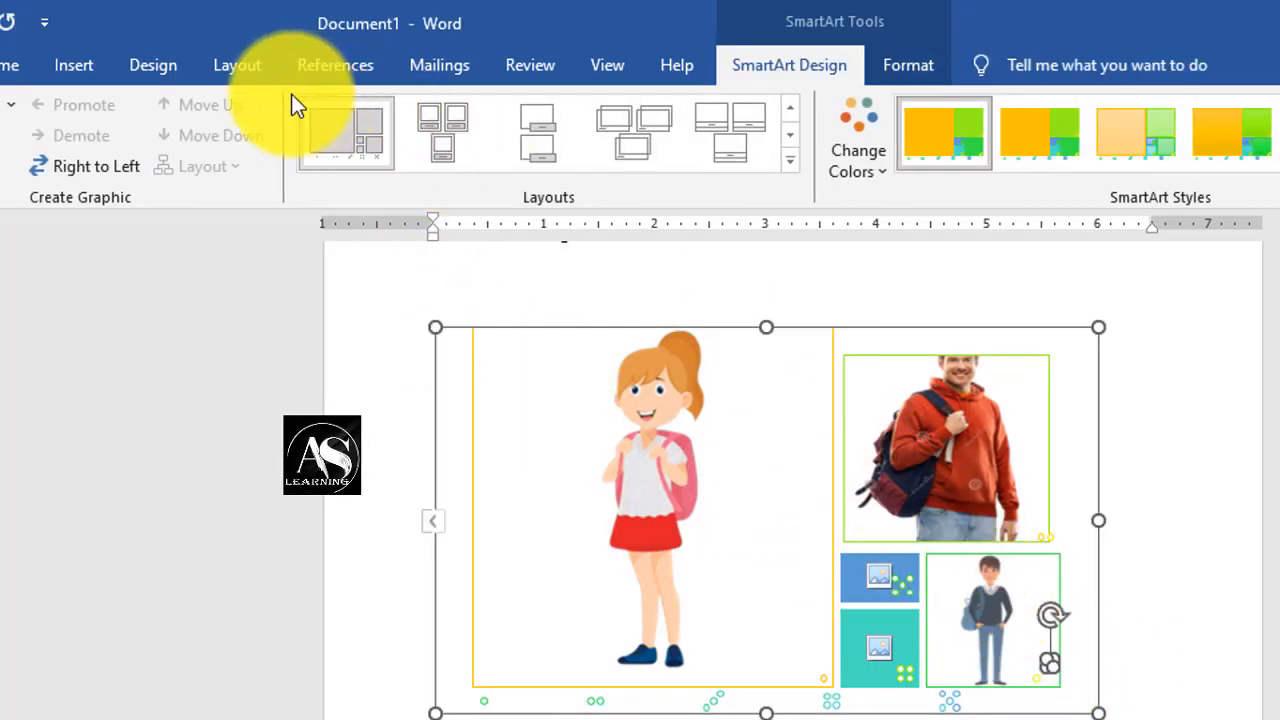
click(93, 72)
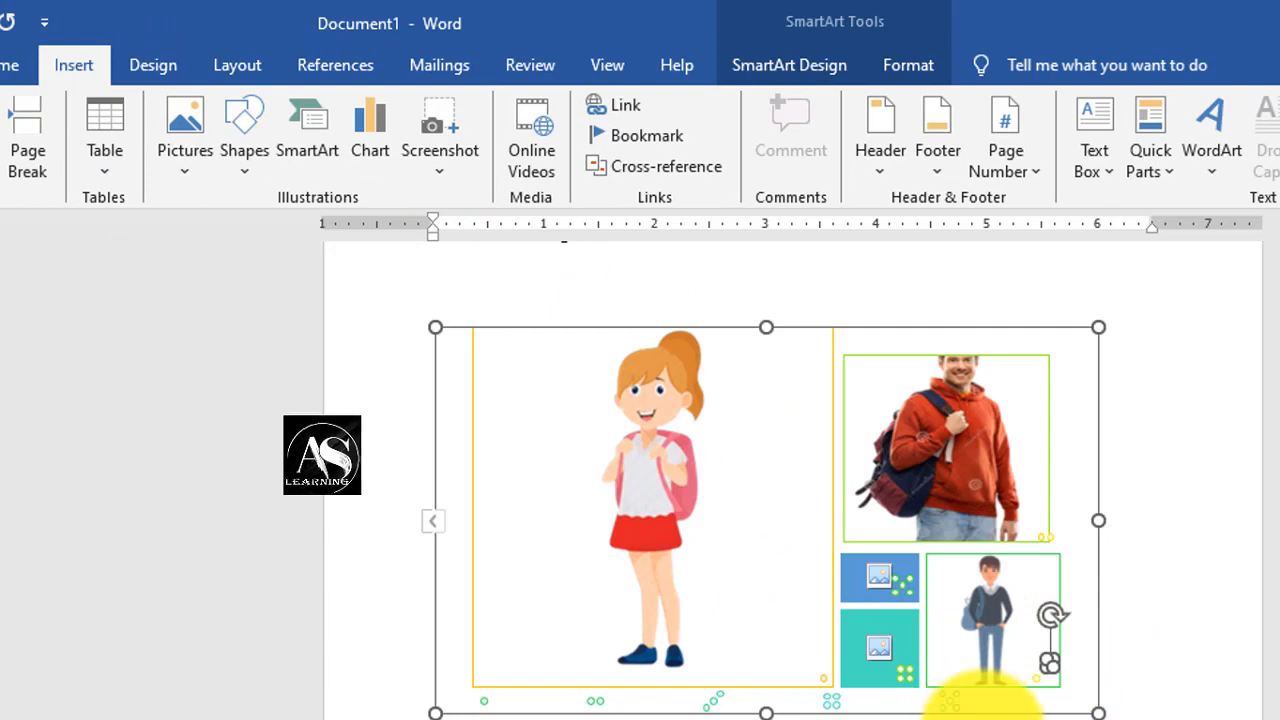
click(985, 711)
right_click(985, 706)
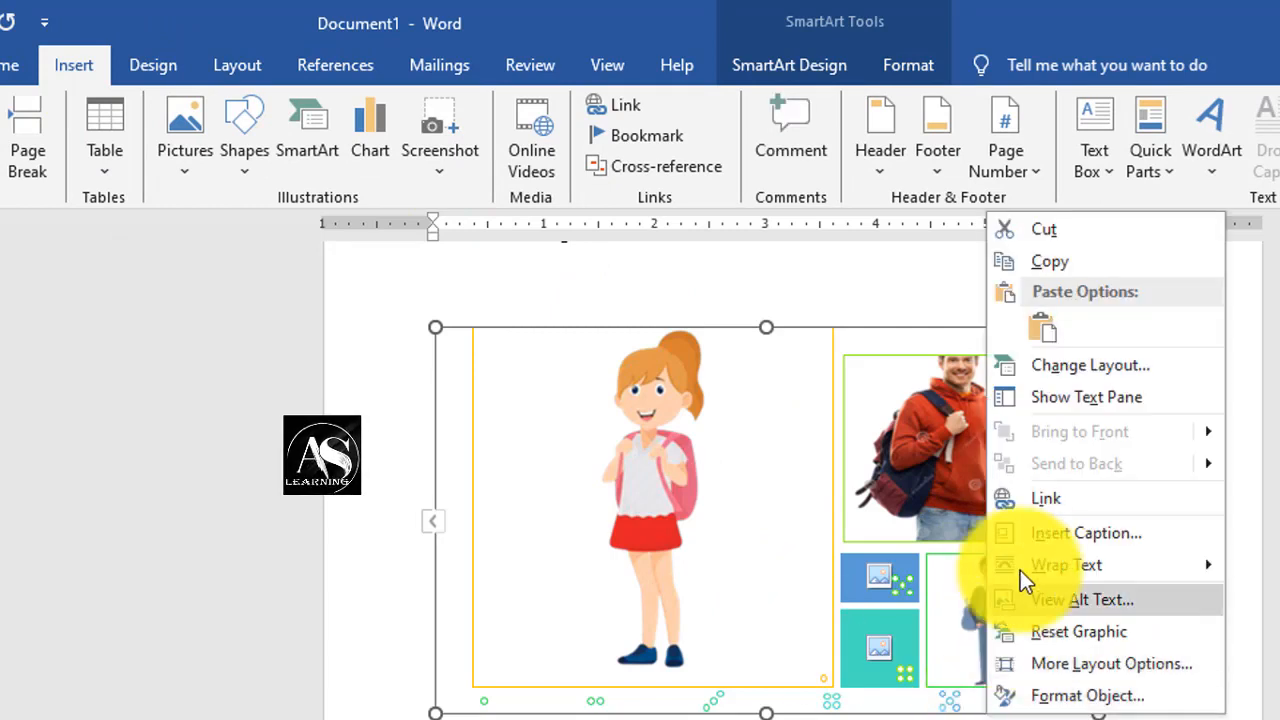
click(1125, 710)
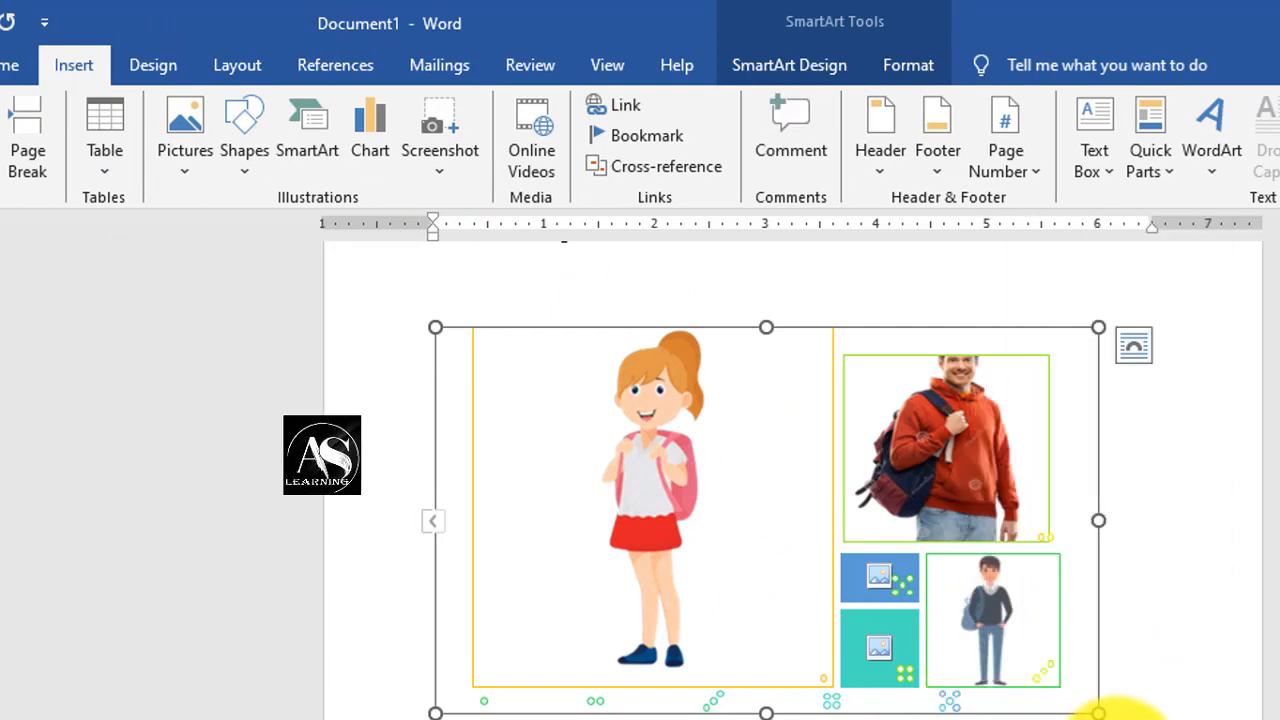
key(Delete)
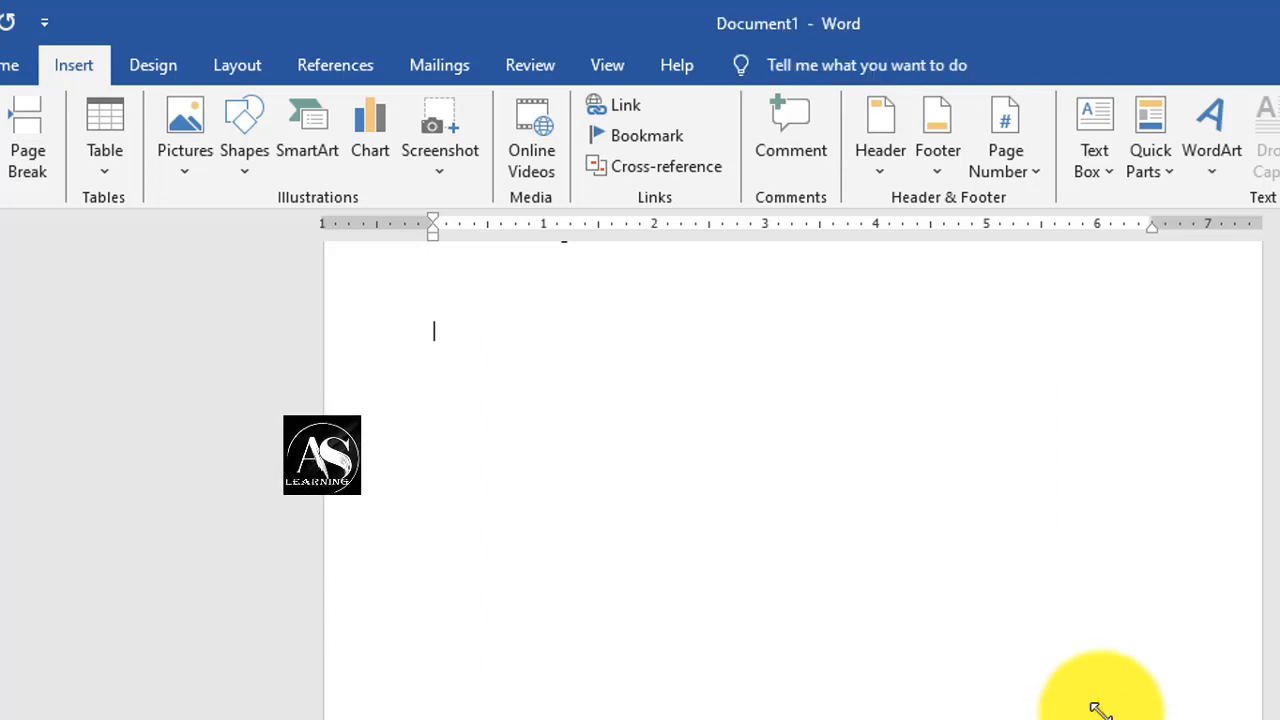
Insert a 3-D Clustered Column chart at the cursor below the paragraph.
click(373, 158)
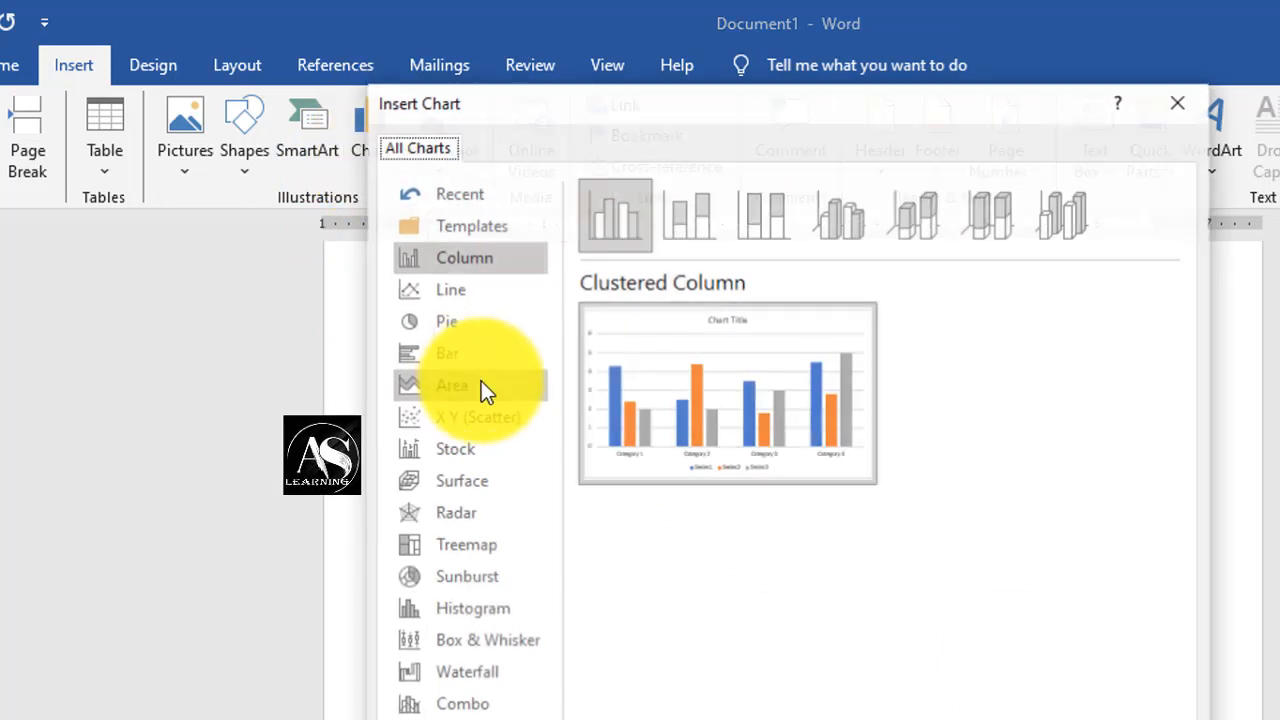
click(668, 215)
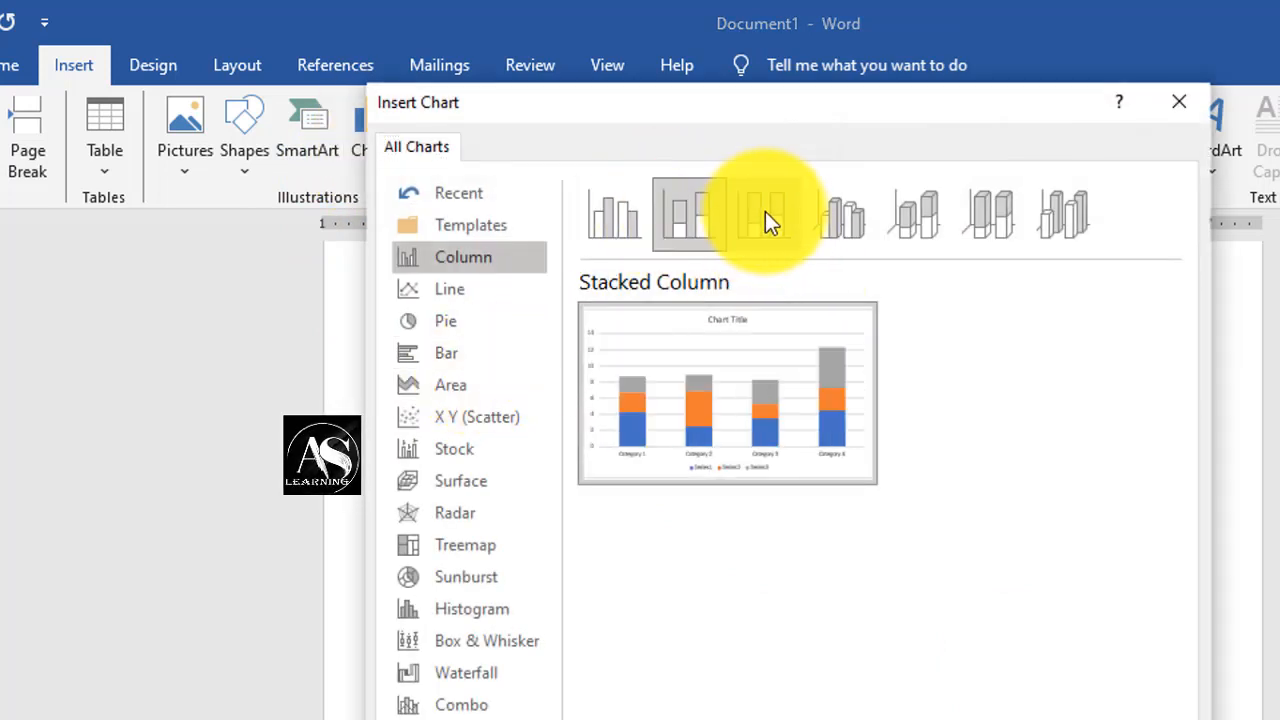
click(765, 212)
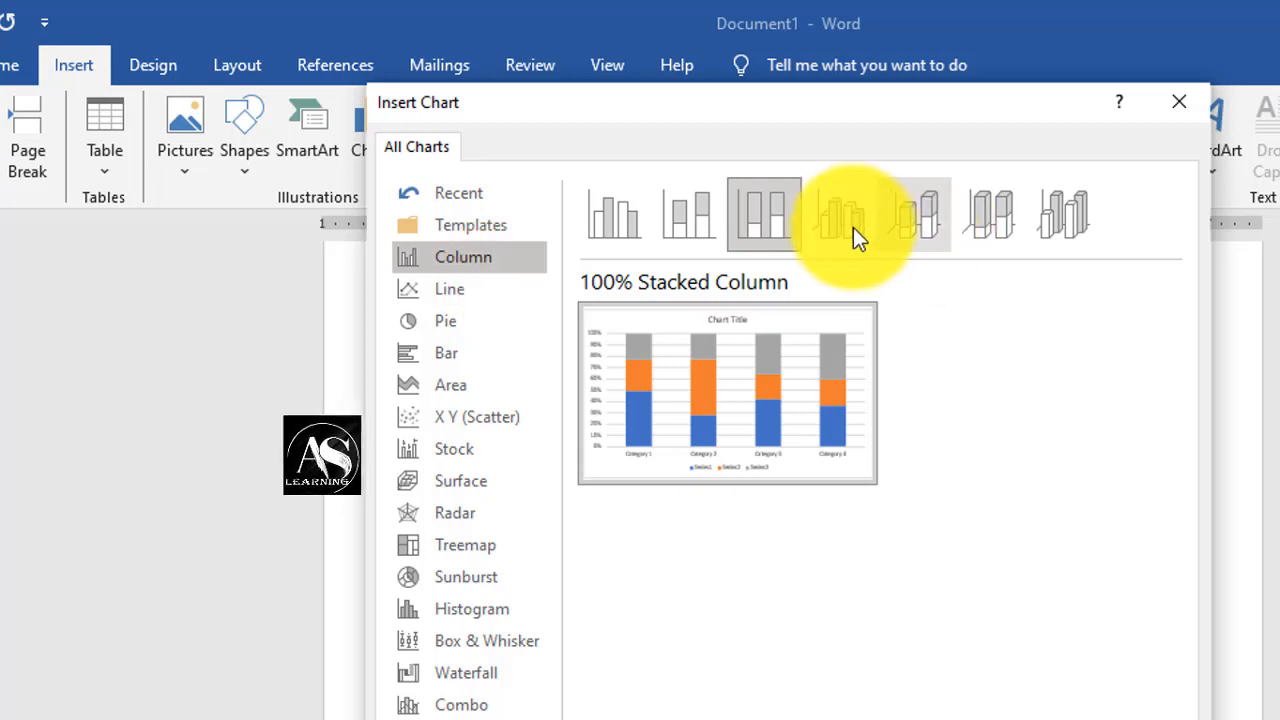
click(852, 230)
click(1035, 719)
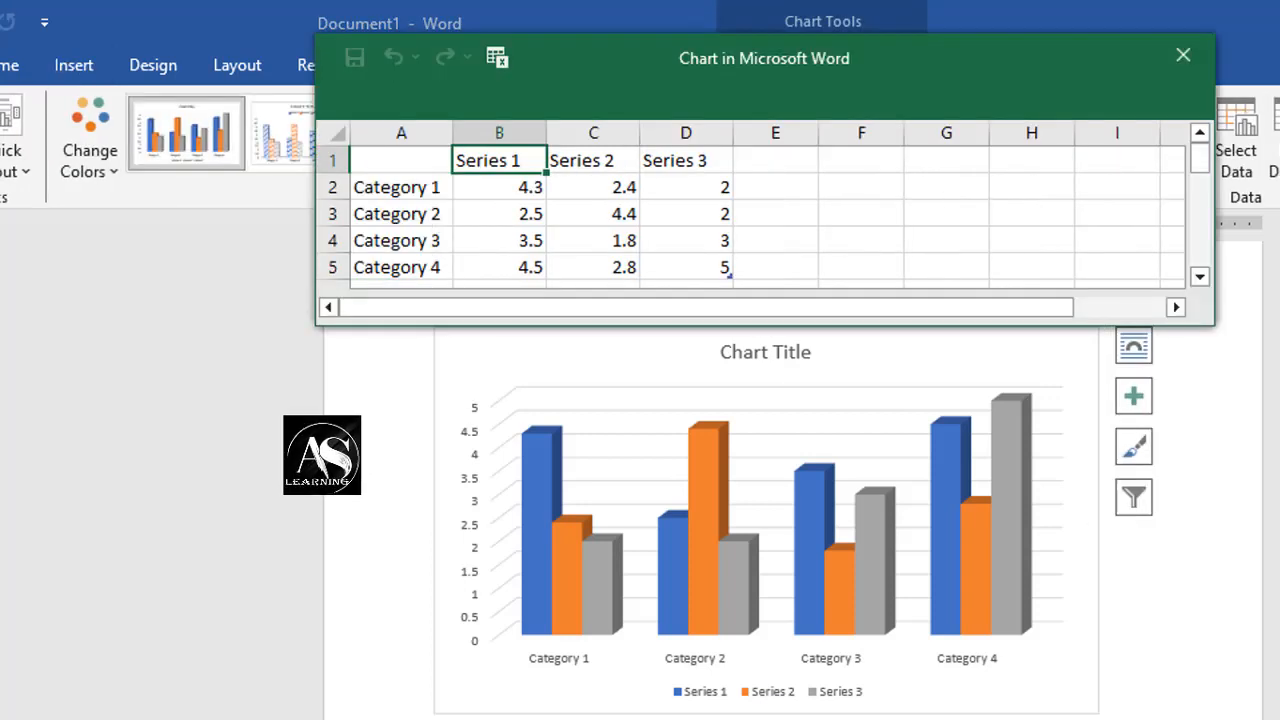
Check the Category 1 label and its Series 1 value in the chart's data sheet, and delete the chart.
click(419, 181)
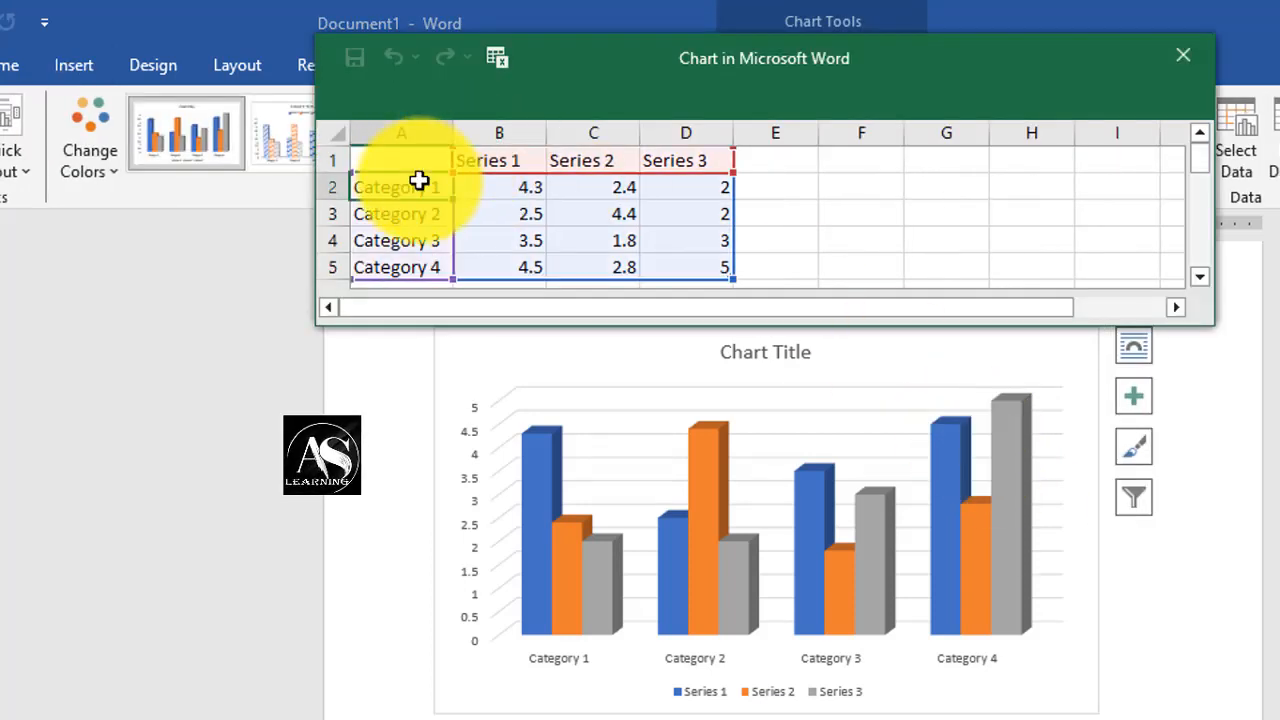
click(510, 185)
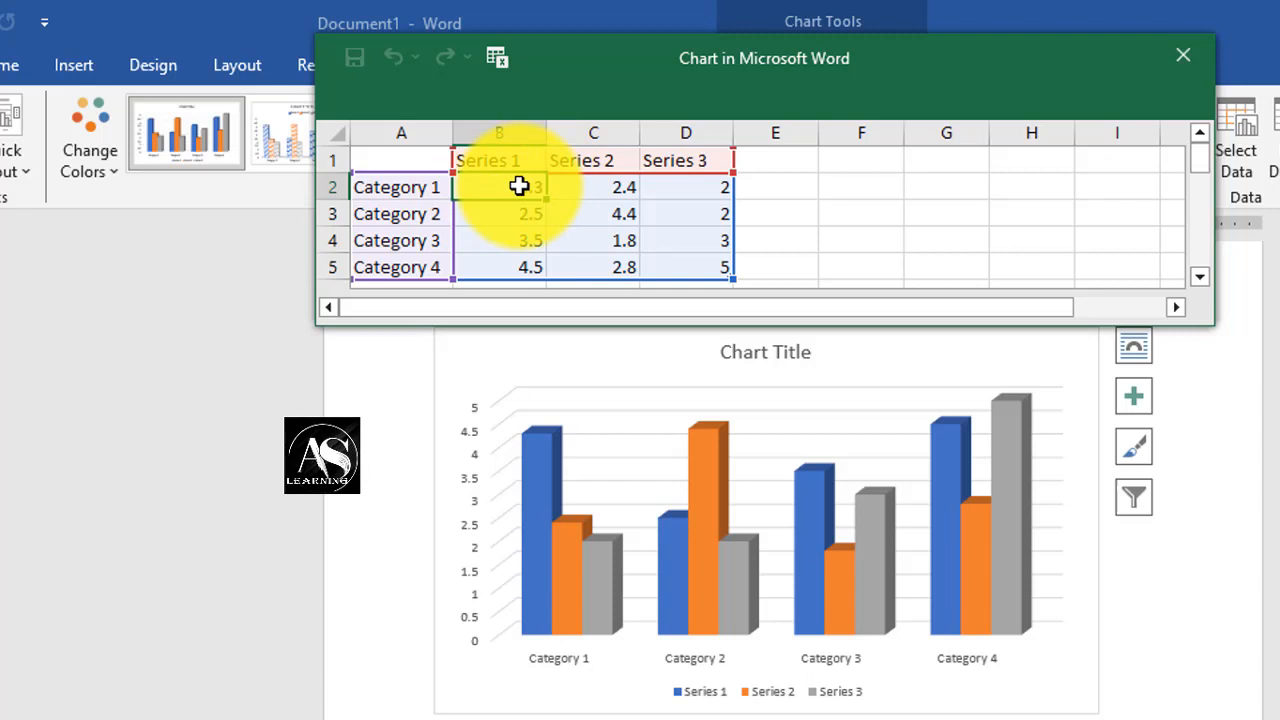
click(401, 196)
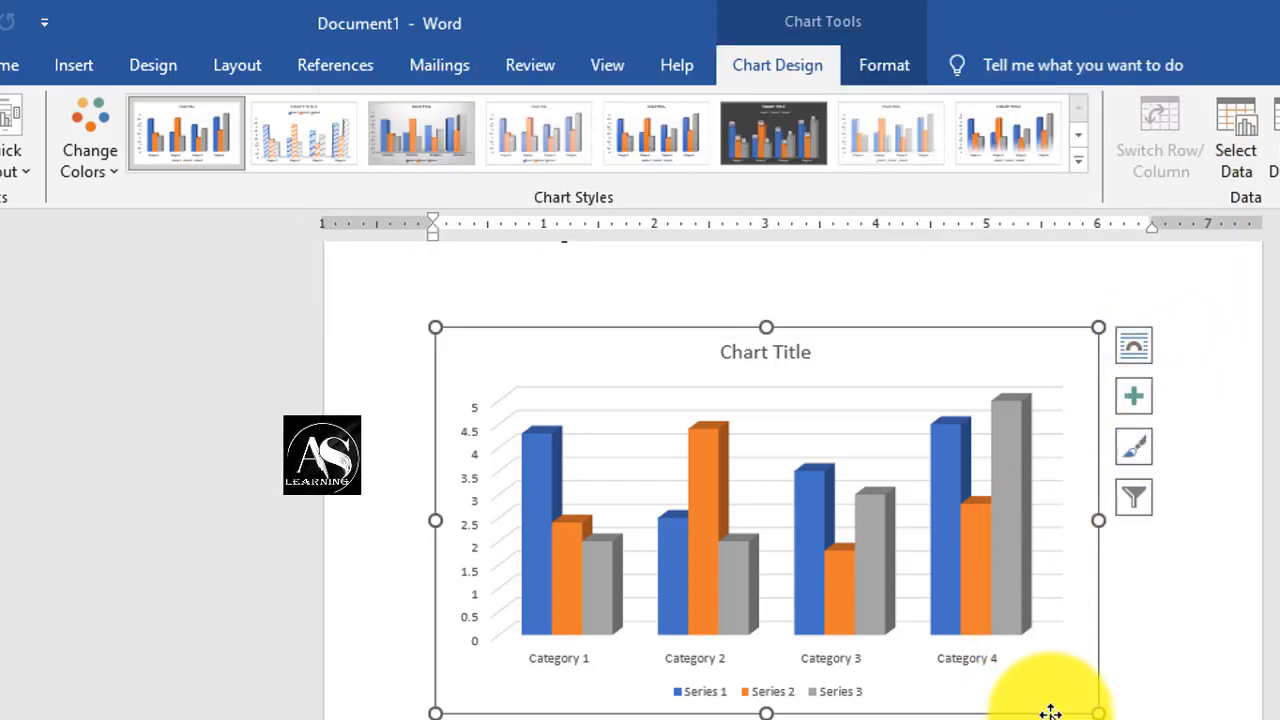
key(Delete)
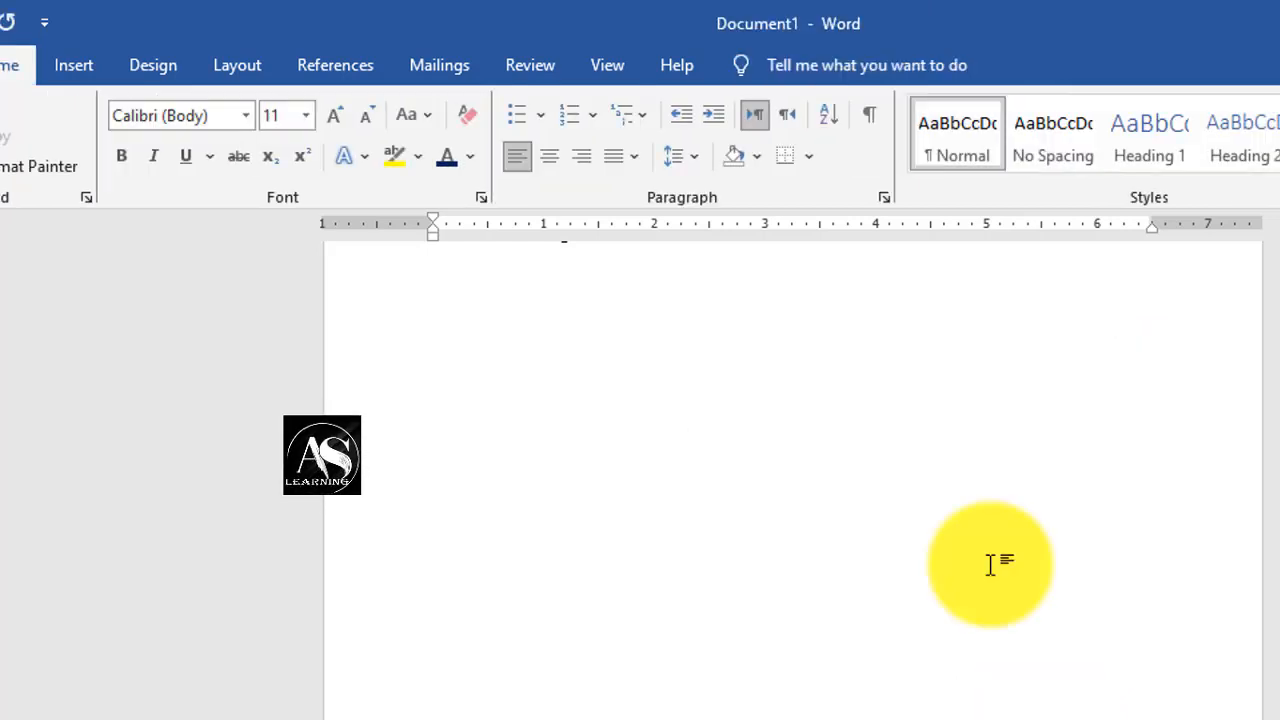
Browse the available chart types, including Line, Bar, Area, X Y (Scatter), Stock, Surface, Radar and Treemap, without inserting one.
click(79, 55)
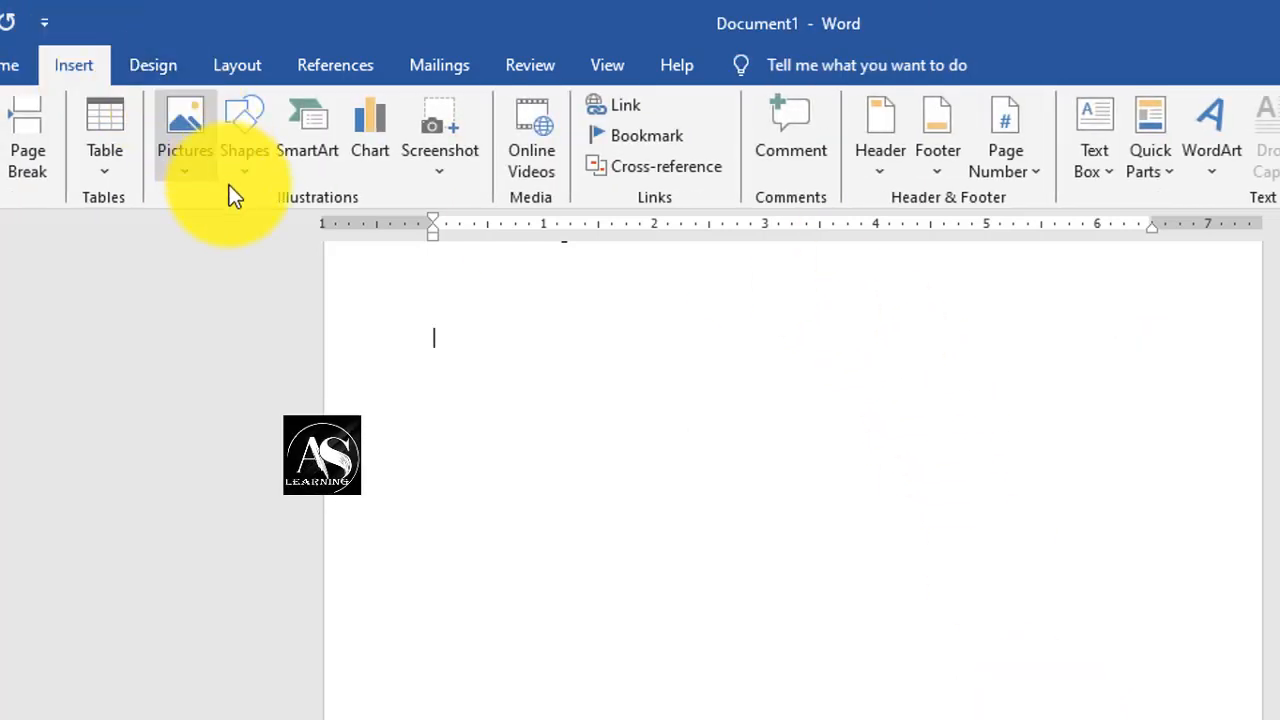
click(373, 163)
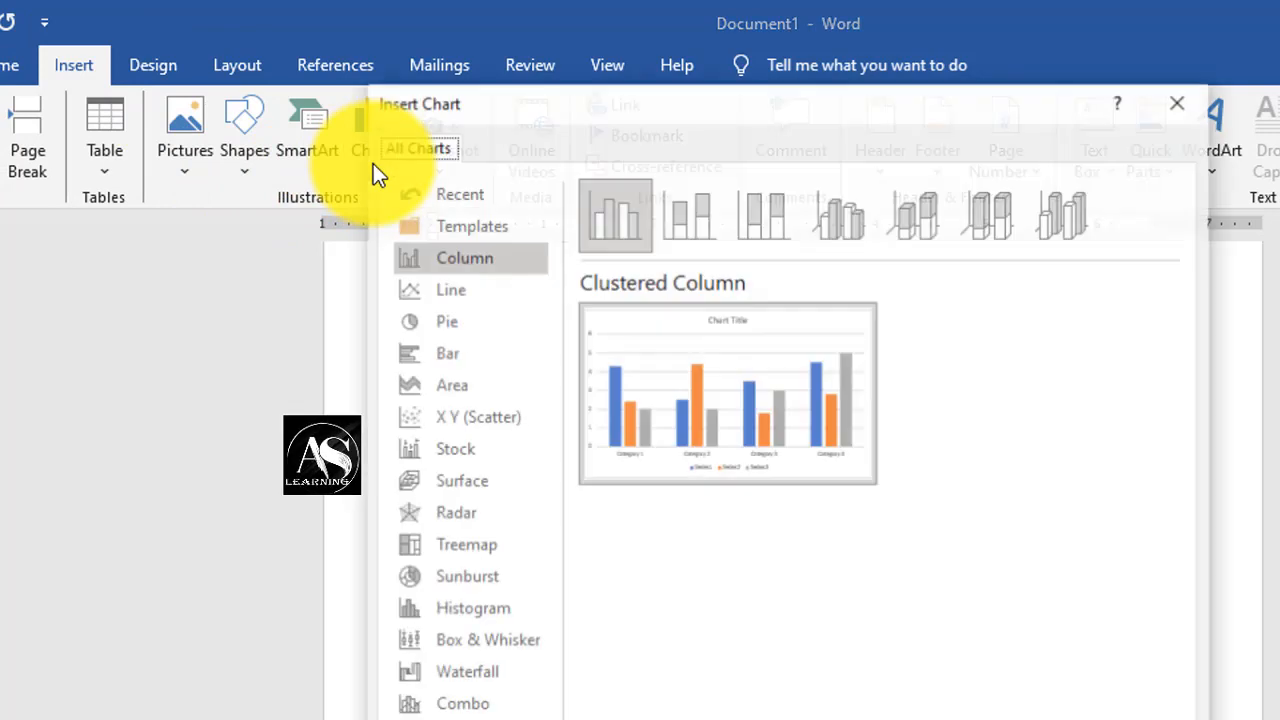
click(465, 289)
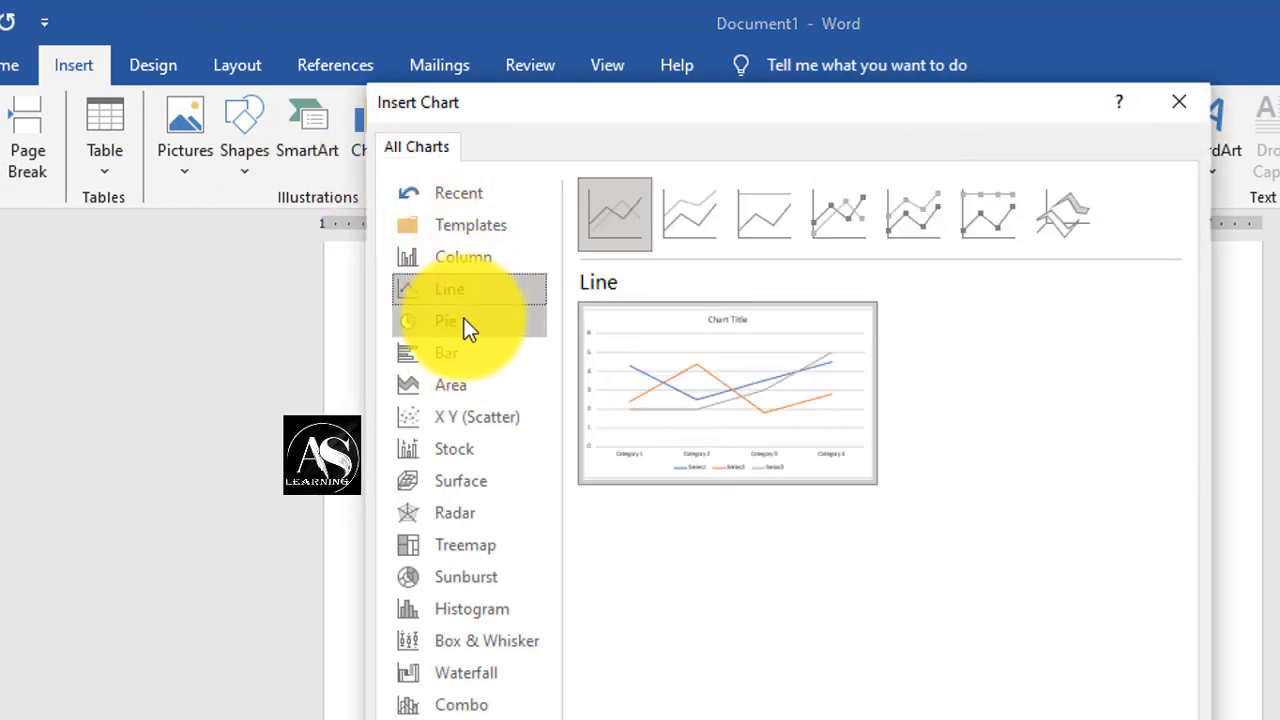
click(464, 356)
click(466, 386)
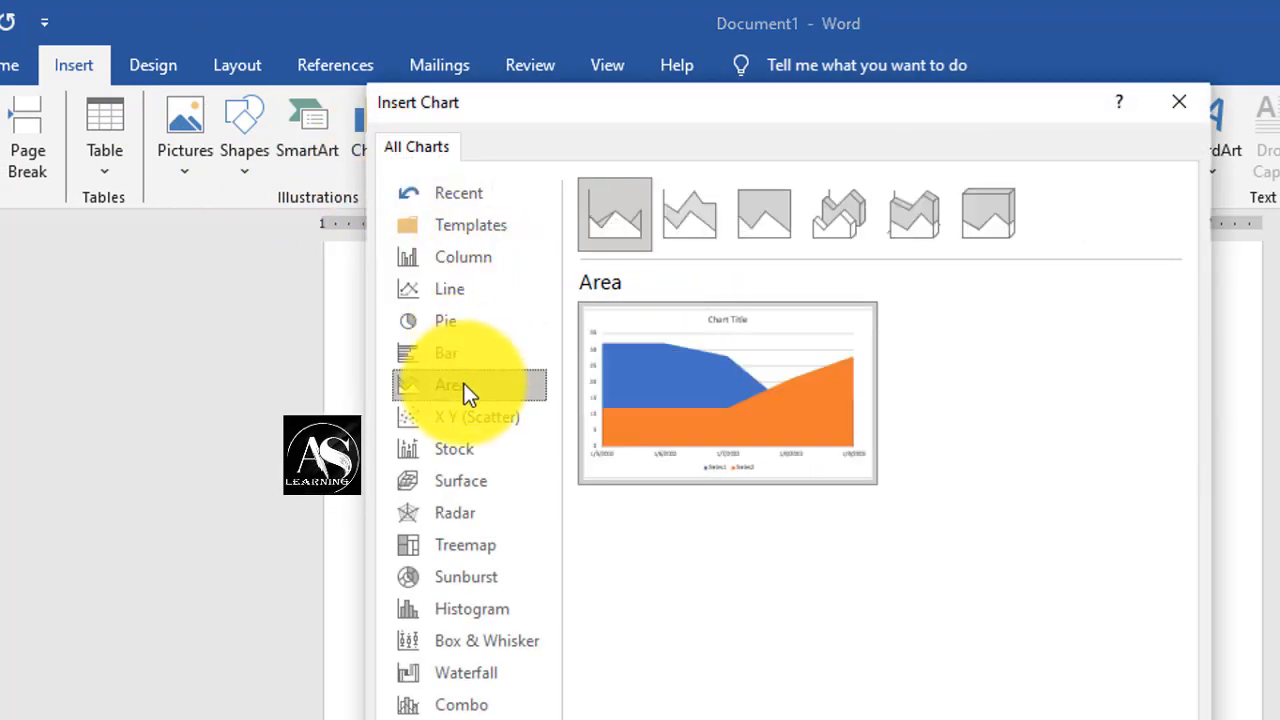
click(469, 418)
click(466, 450)
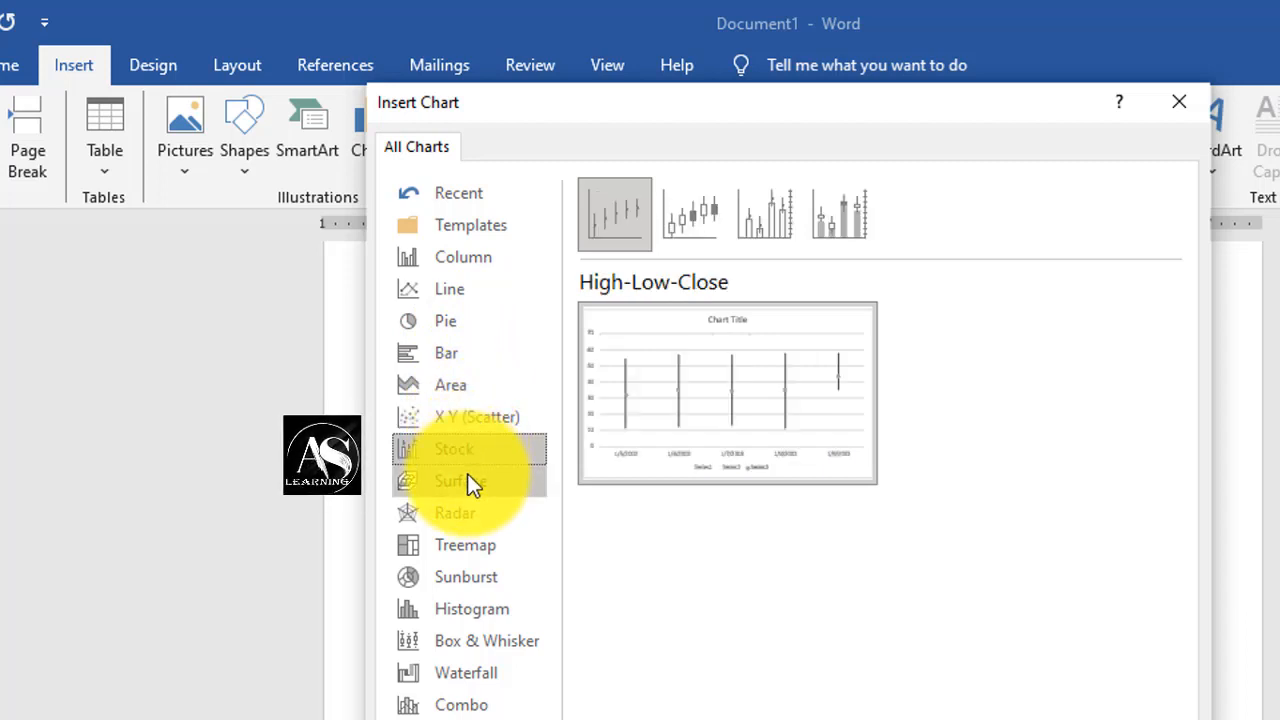
click(469, 481)
click(471, 513)
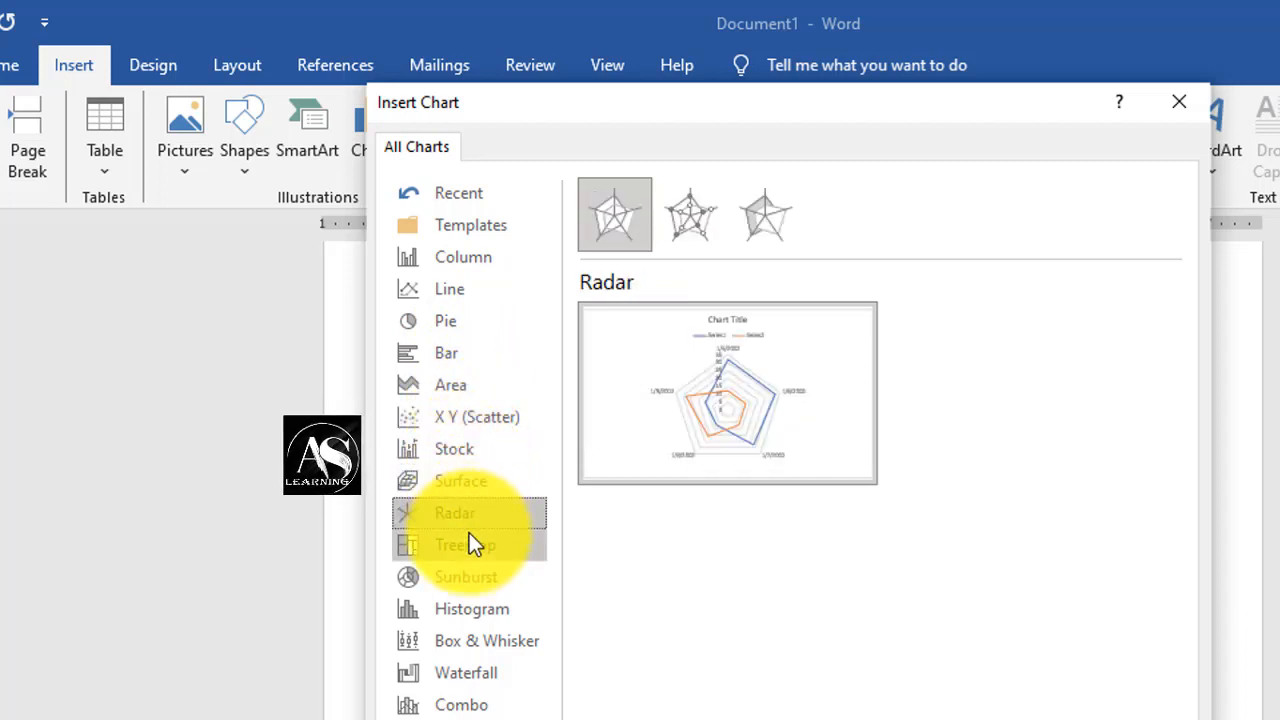
click(469, 540)
key(Escape)
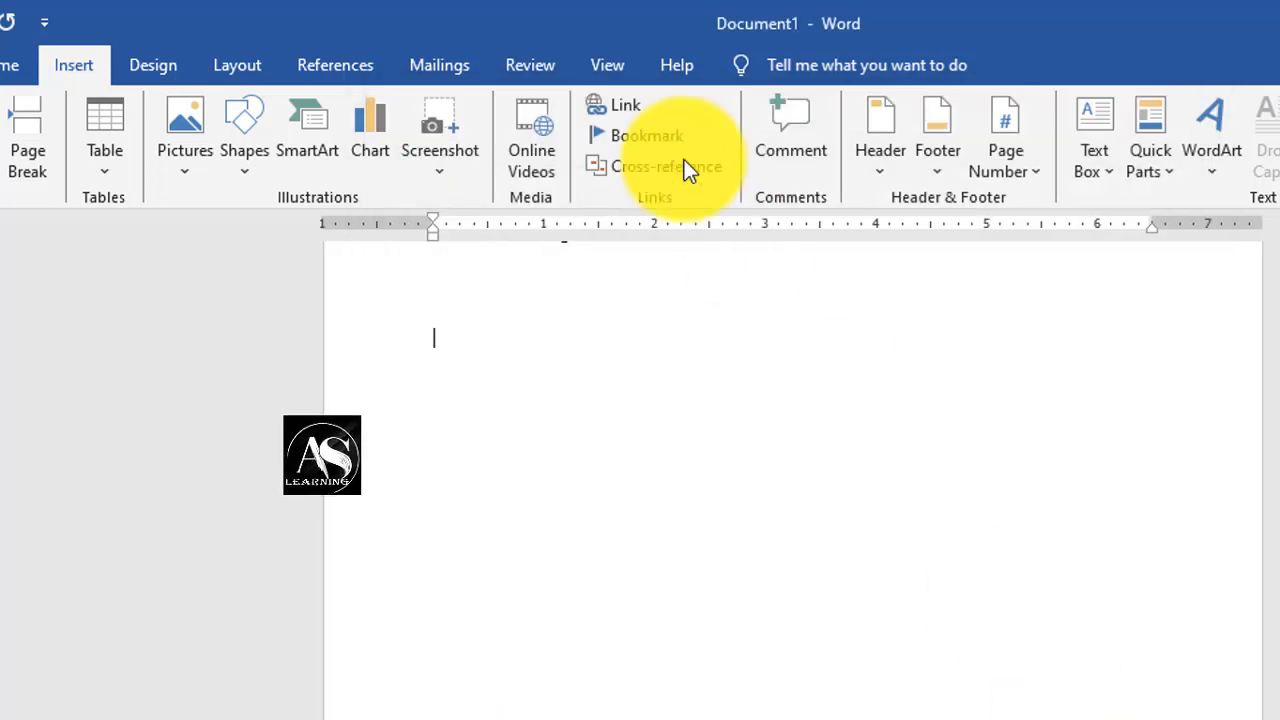
Insert a screen clipping of the desktop that takes in the AS Learning wallpaper and leaves out the taskbar.
click(441, 170)
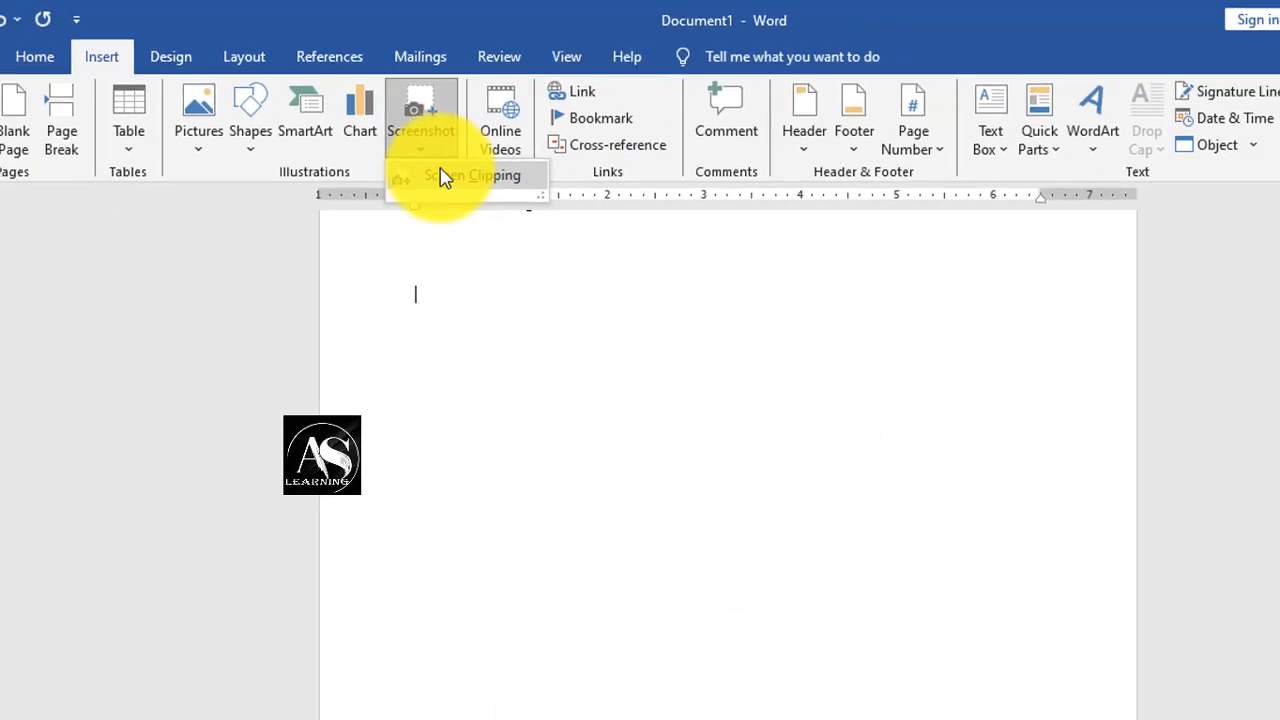
click(532, 200)
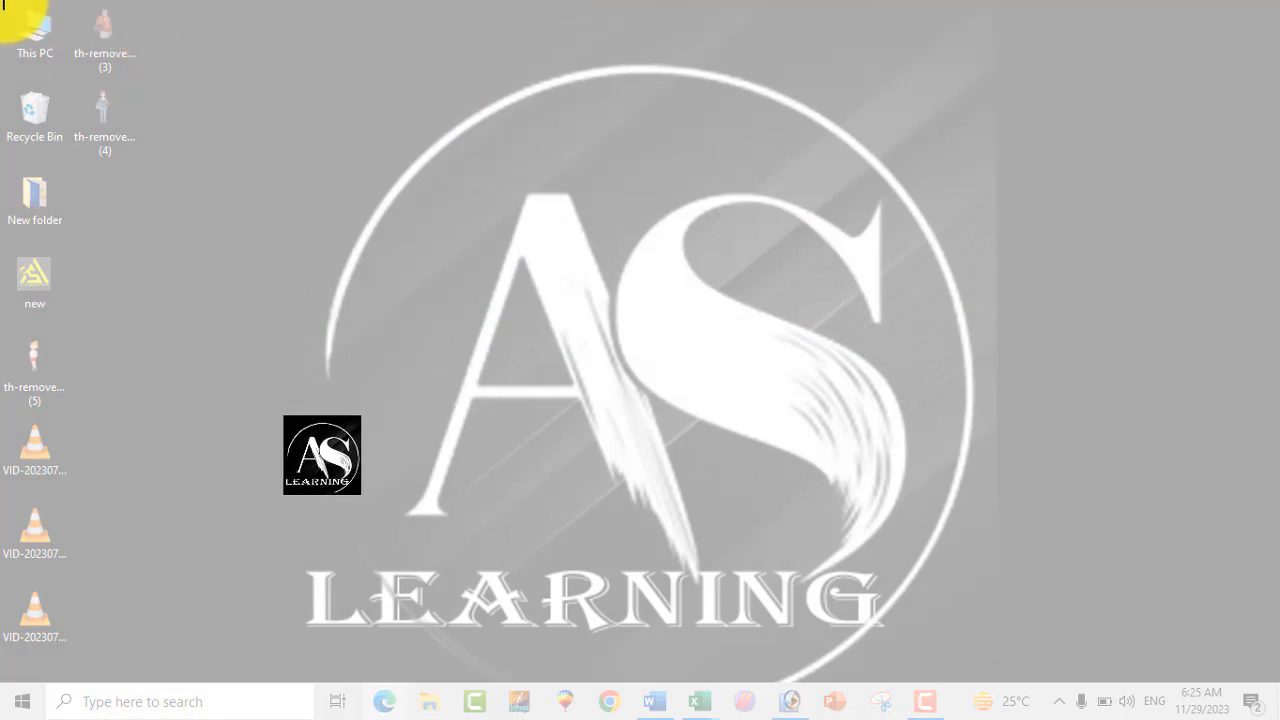
drag(72, 2, 1270, 680)
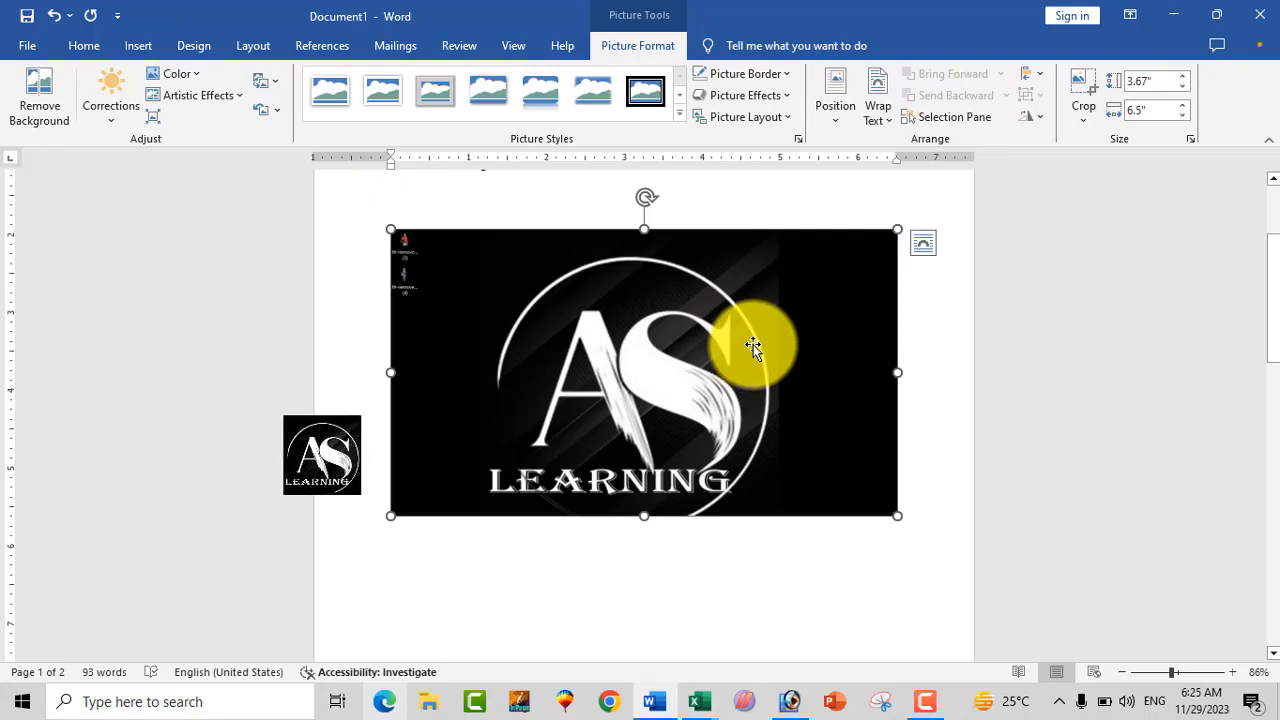
Change the text wrapping of the desktop clipping so it floats, and move it up slightly closer to the paragraph.
drag(755, 352, 728, 385)
right_click(575, 370)
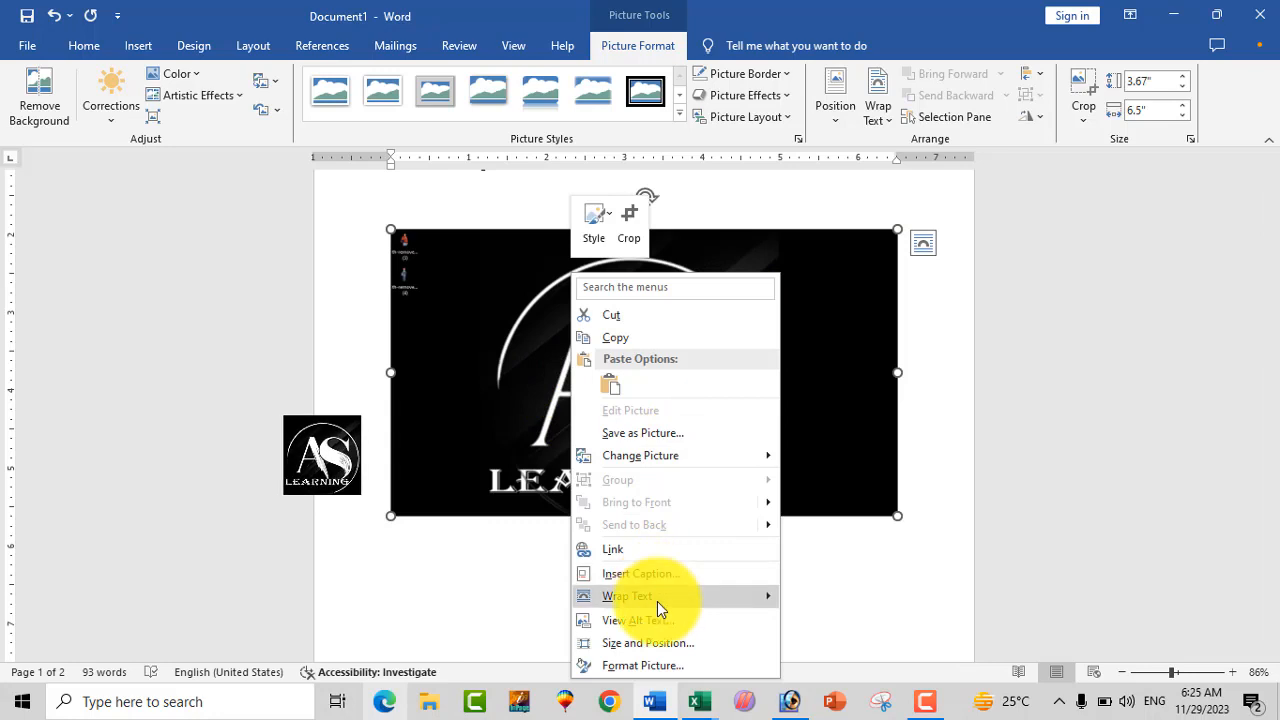
mouse_move(658, 596)
click(854, 459)
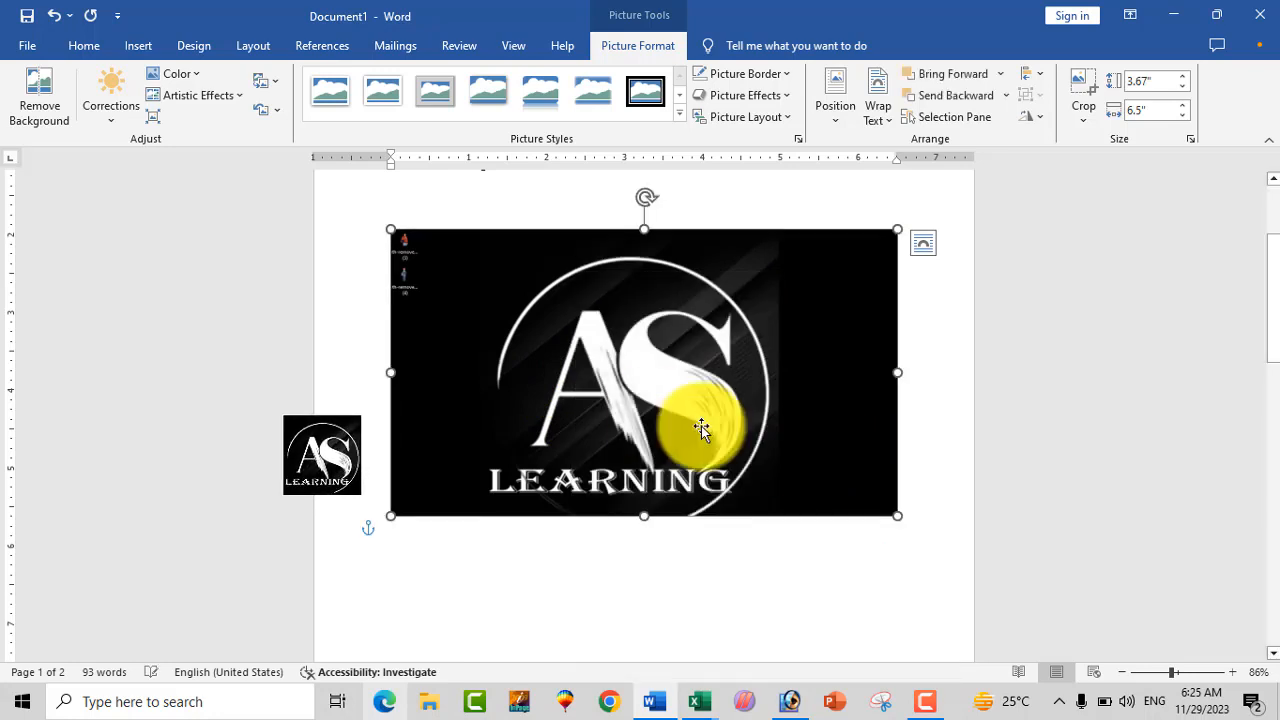
drag(700, 429, 663, 371)
click(646, 536)
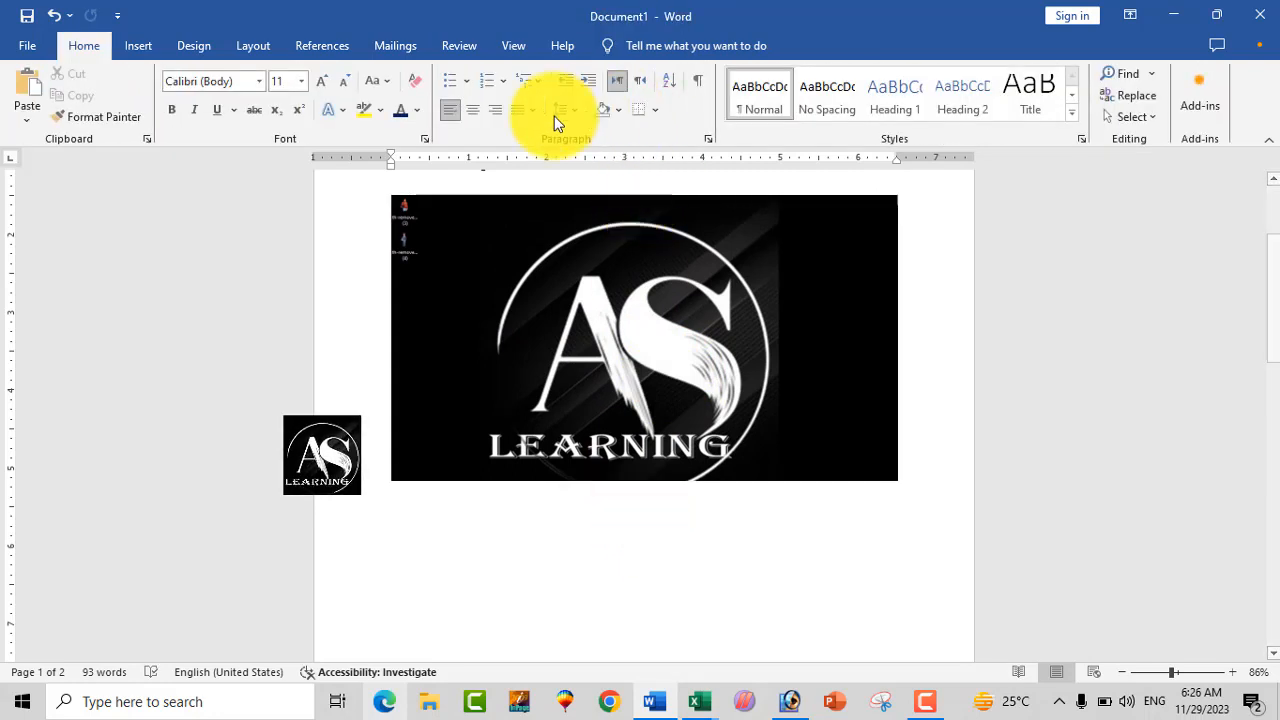
Look through the browsed pages and recent files offered as hyperlink targets, without inserting a link.
click(142, 44)
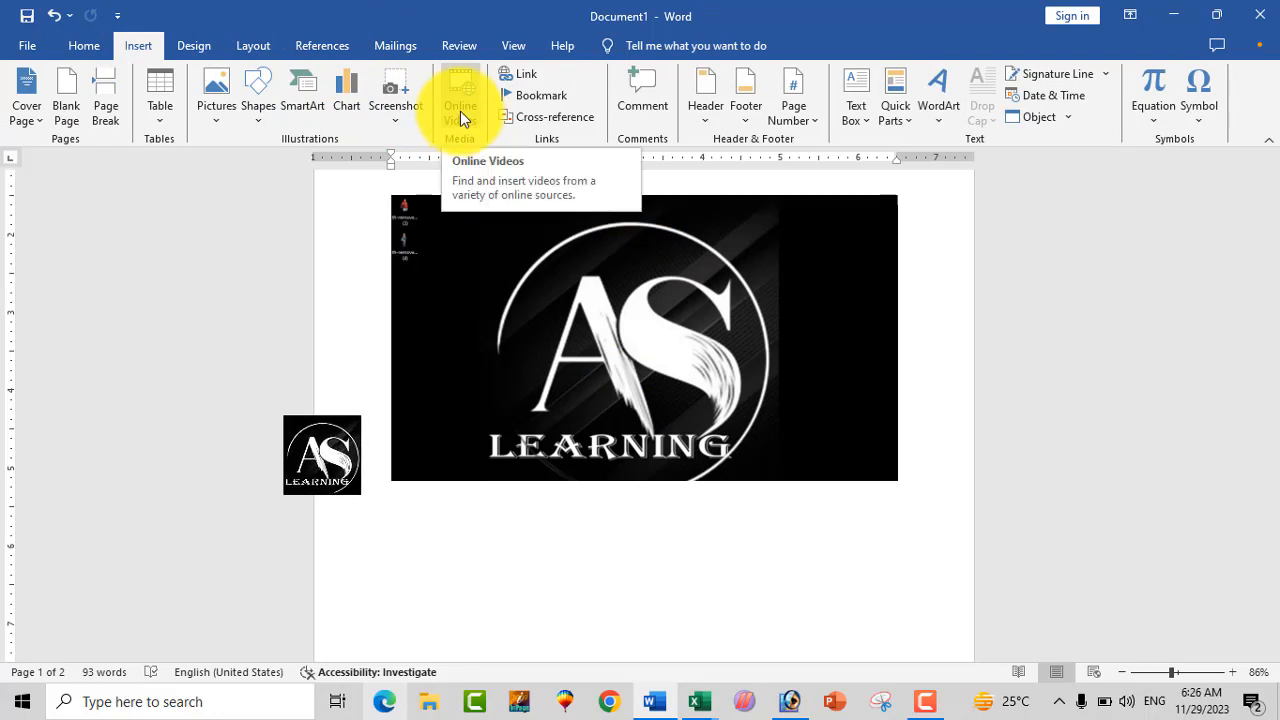
click(528, 76)
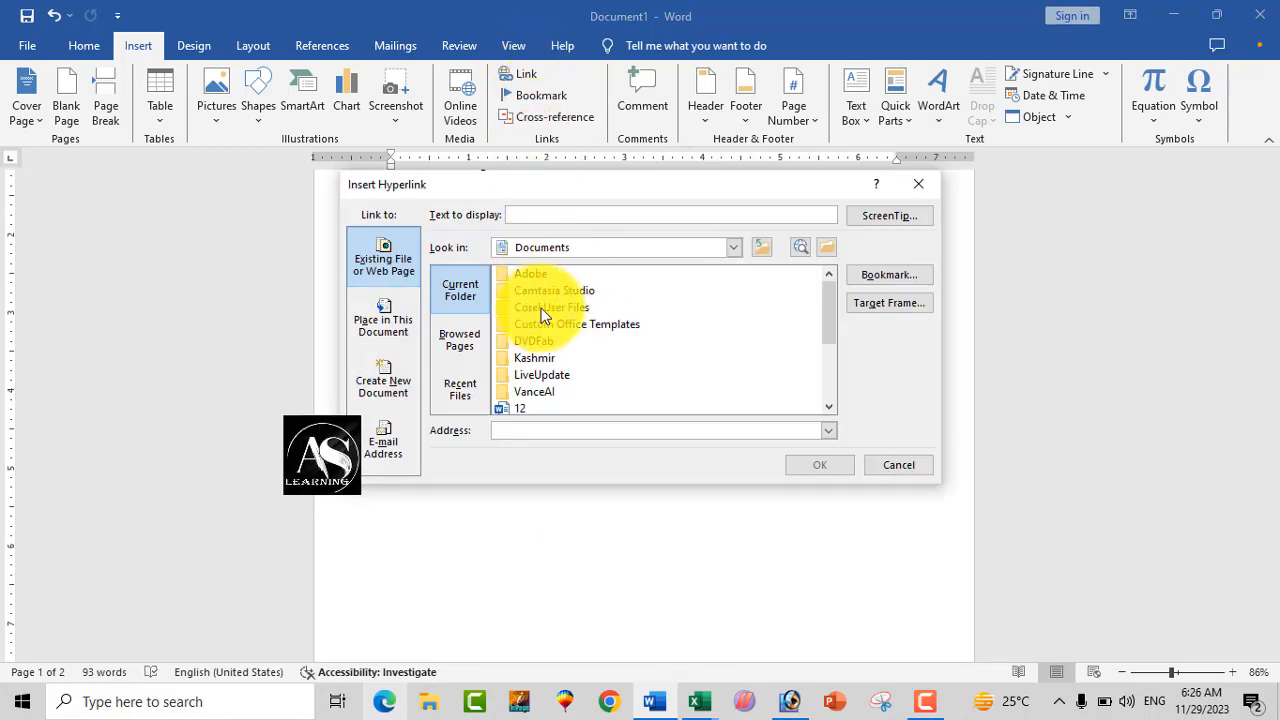
click(473, 336)
click(460, 386)
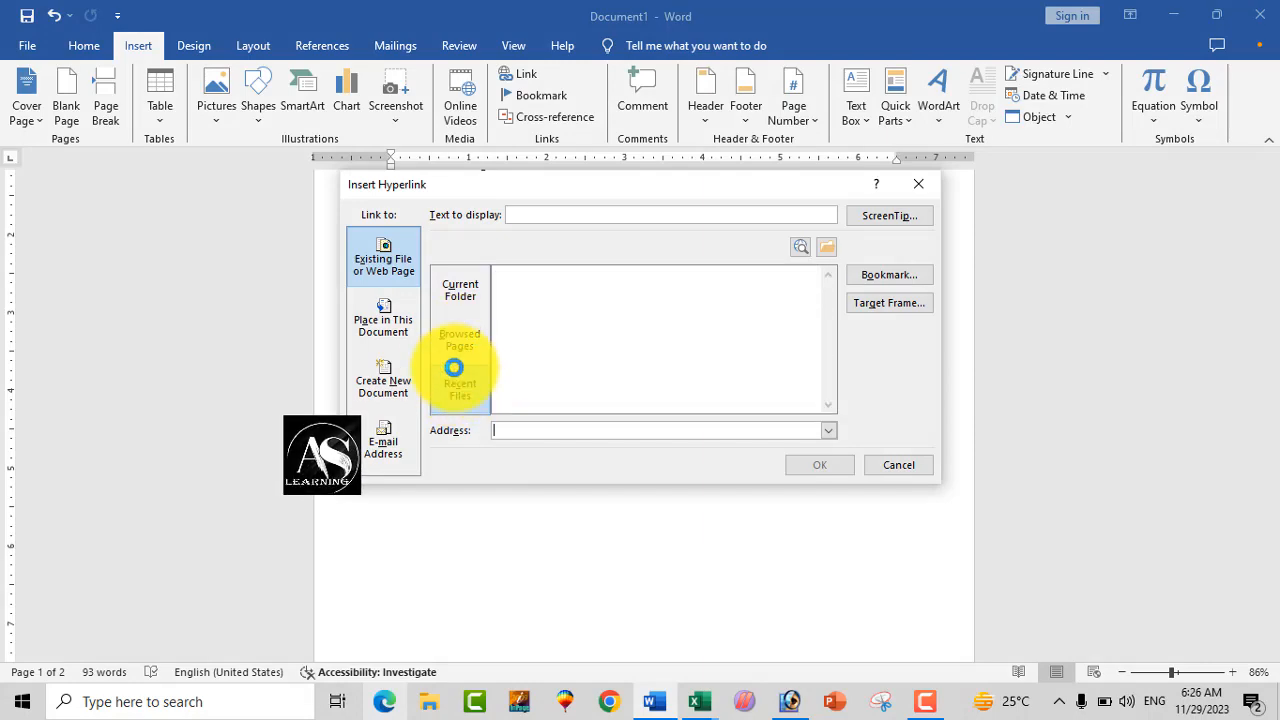
click(898, 463)
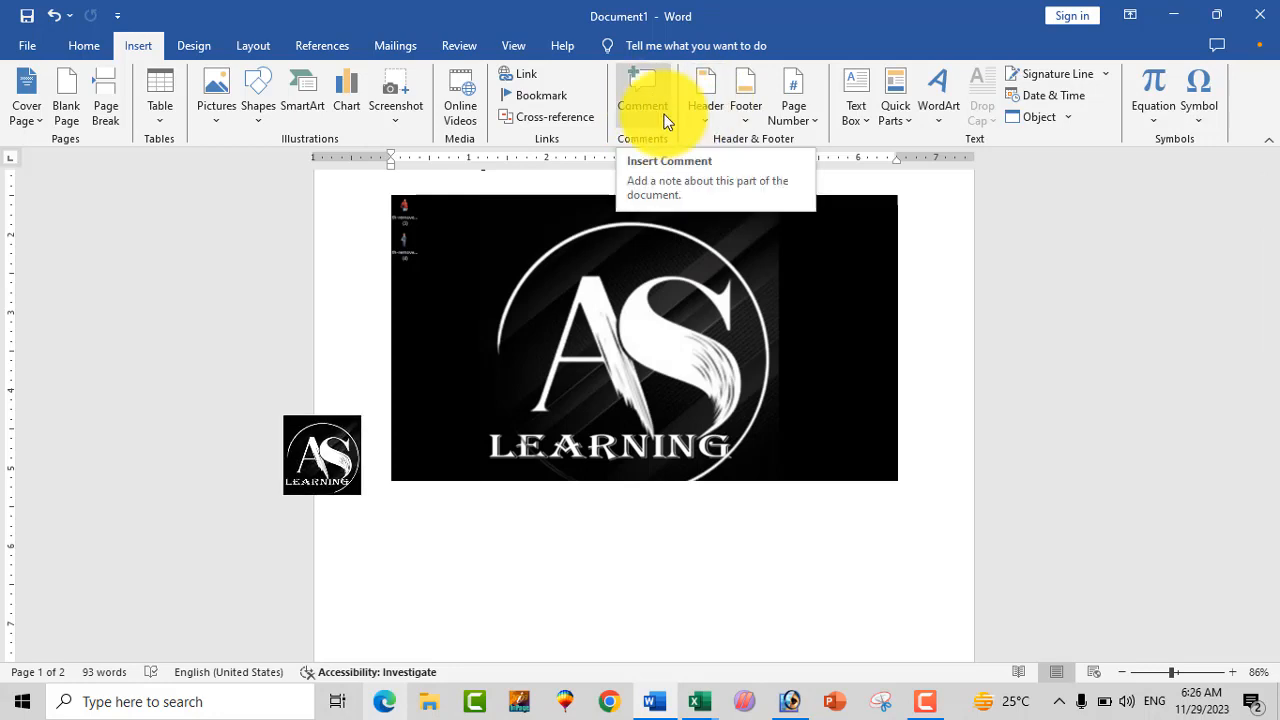
Add the built-in Banded header to the first page and return to the document body.
click(703, 121)
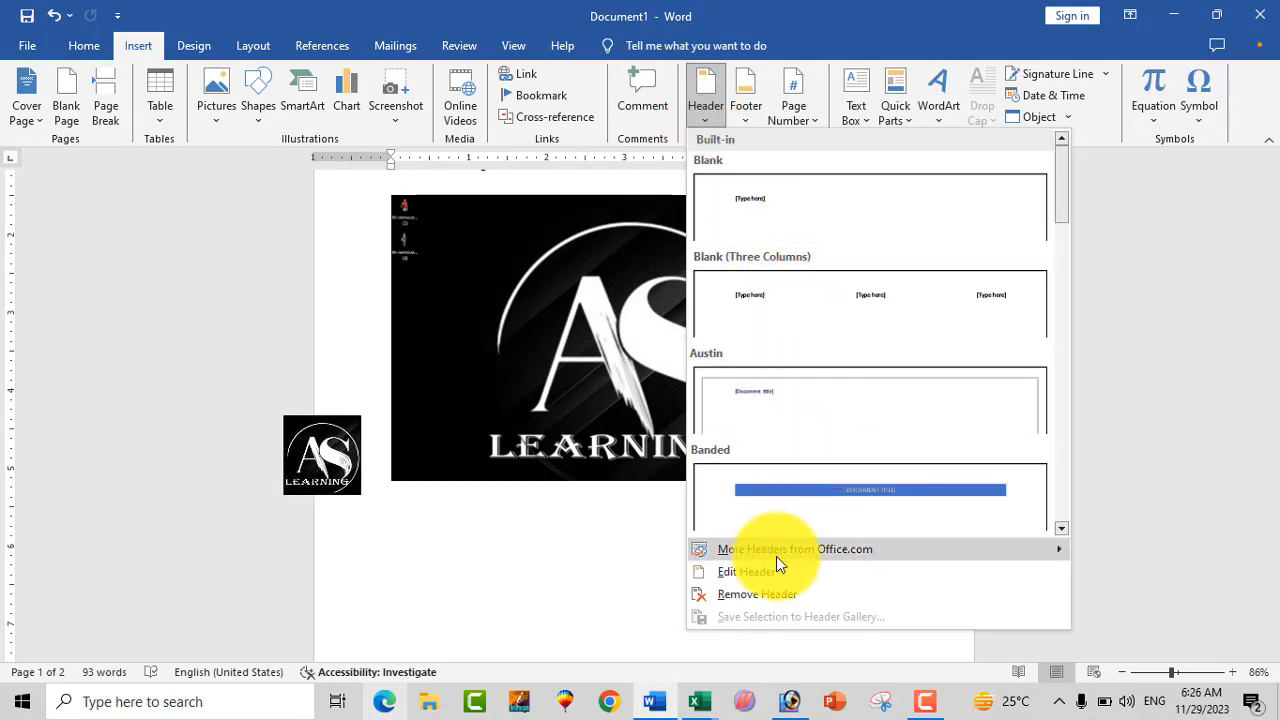
click(759, 482)
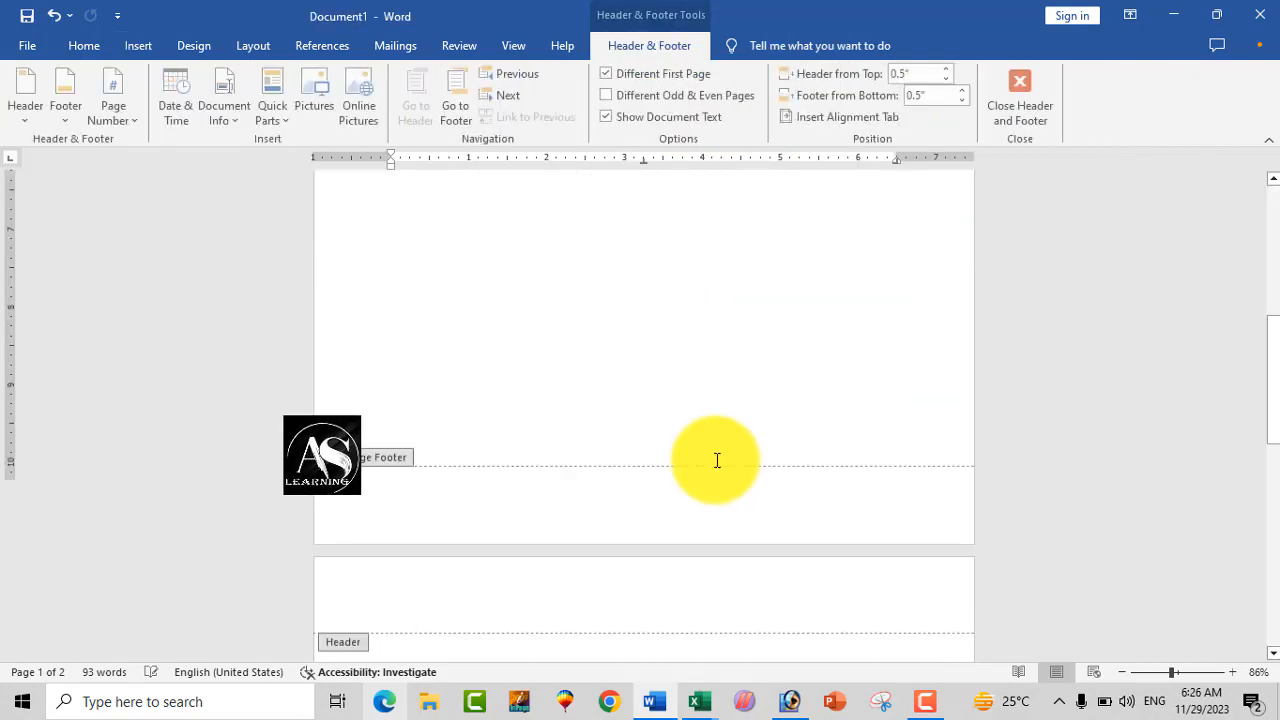
scroll(717, 460, up, 10)
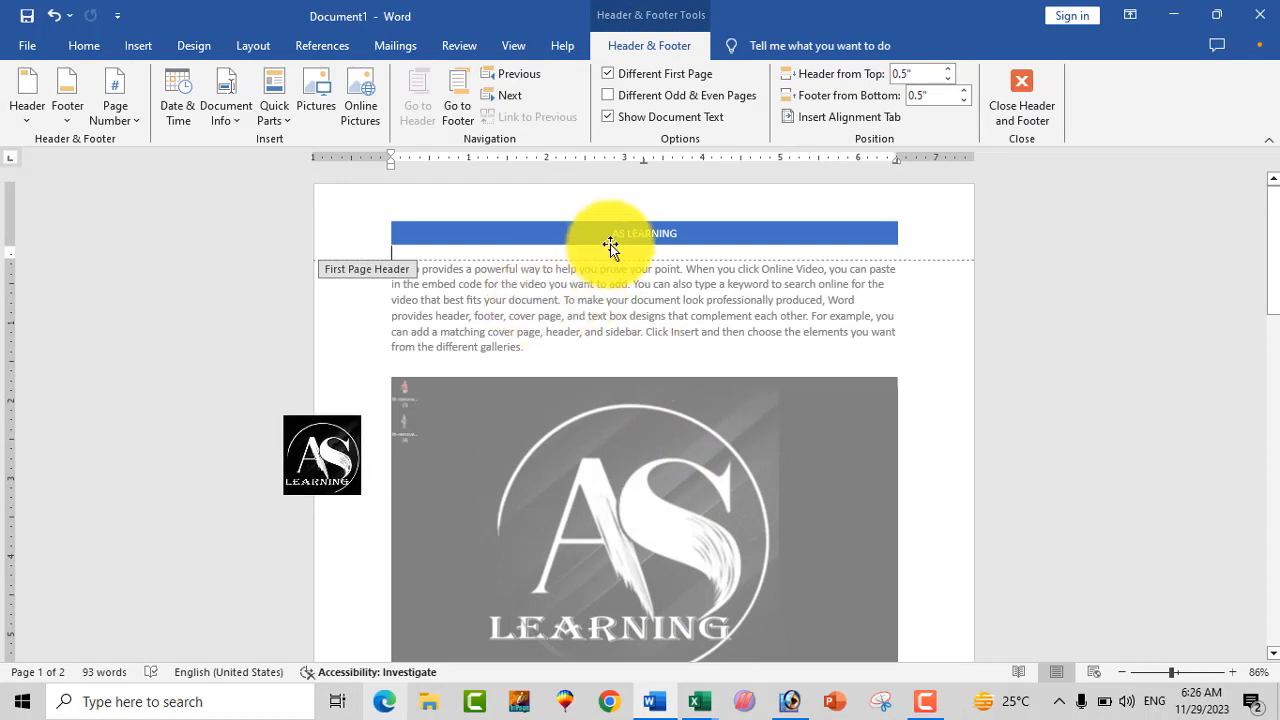
double_click(627, 347)
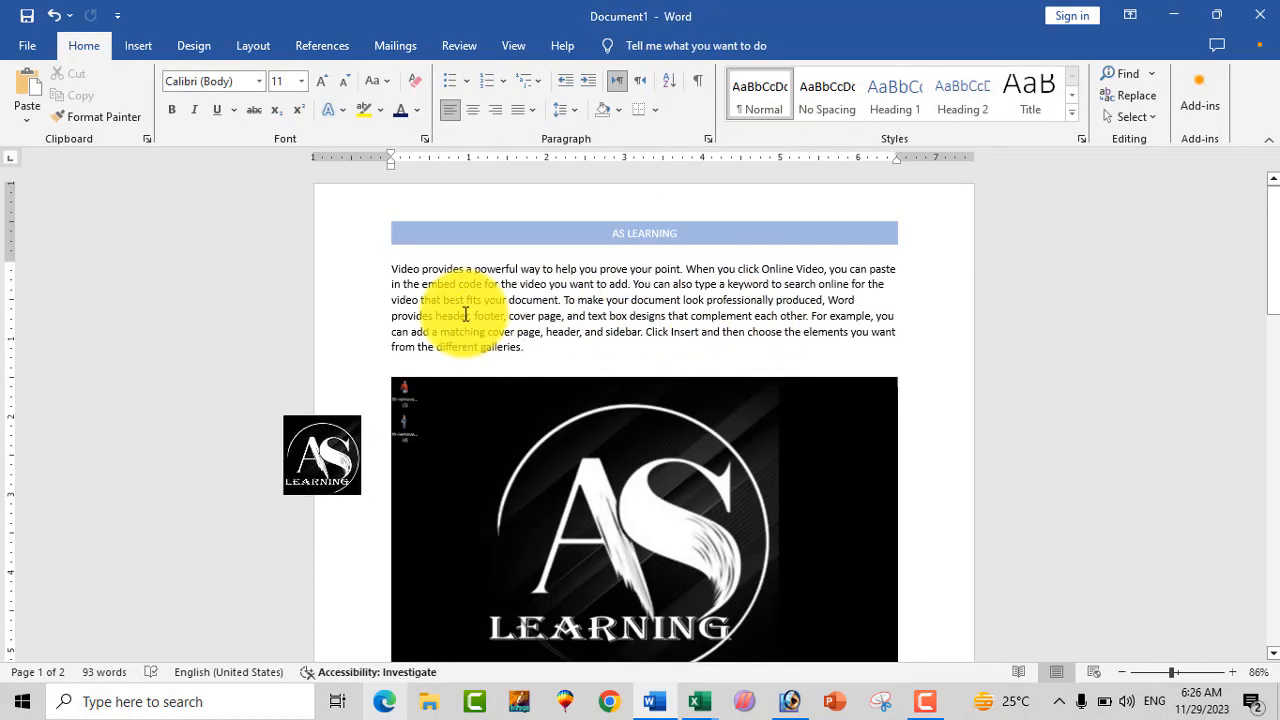
scroll(531, 289, down, 5)
scroll(531, 289, up, 5)
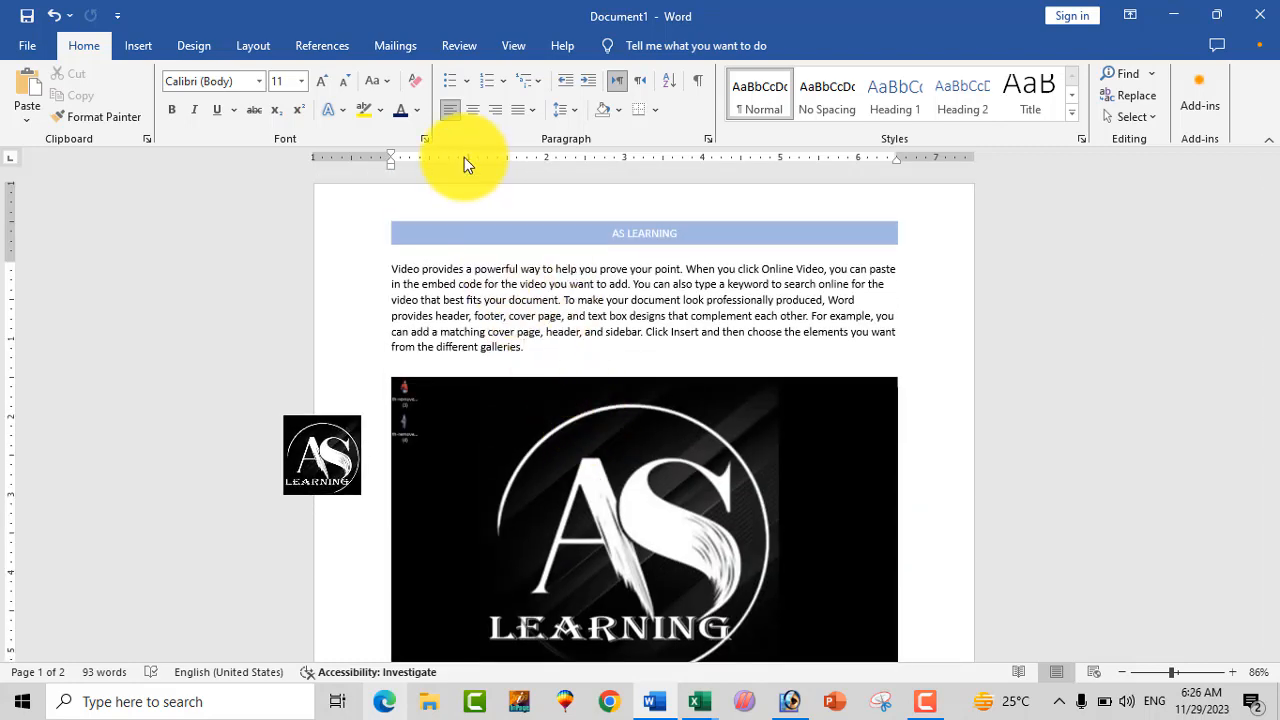
Add the built-in Austin footer to the first page and return to the document body.
click(140, 45)
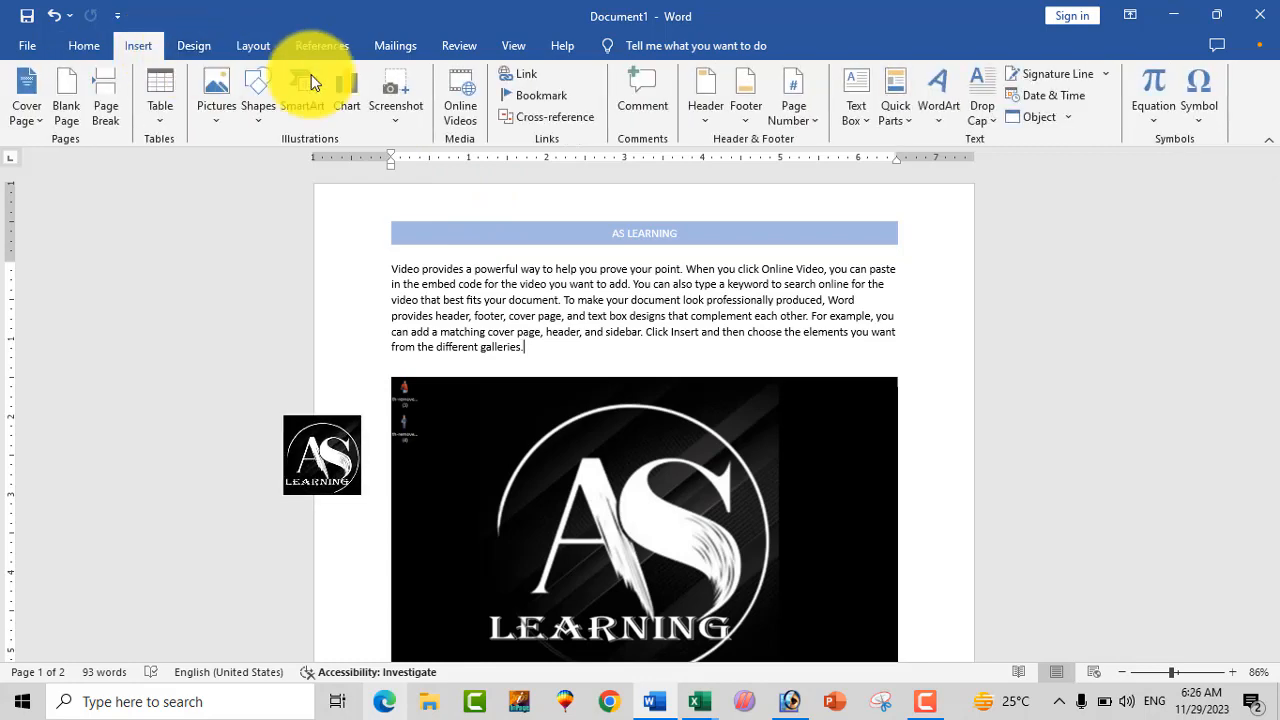
click(741, 120)
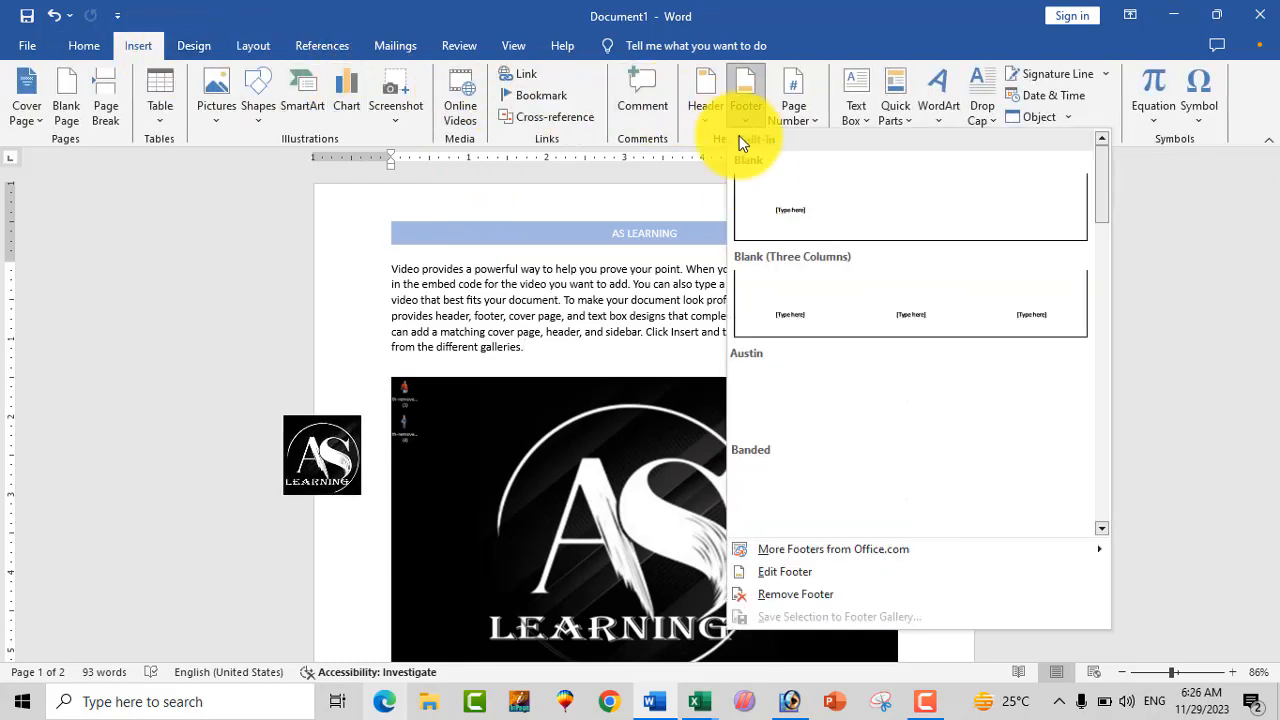
click(846, 390)
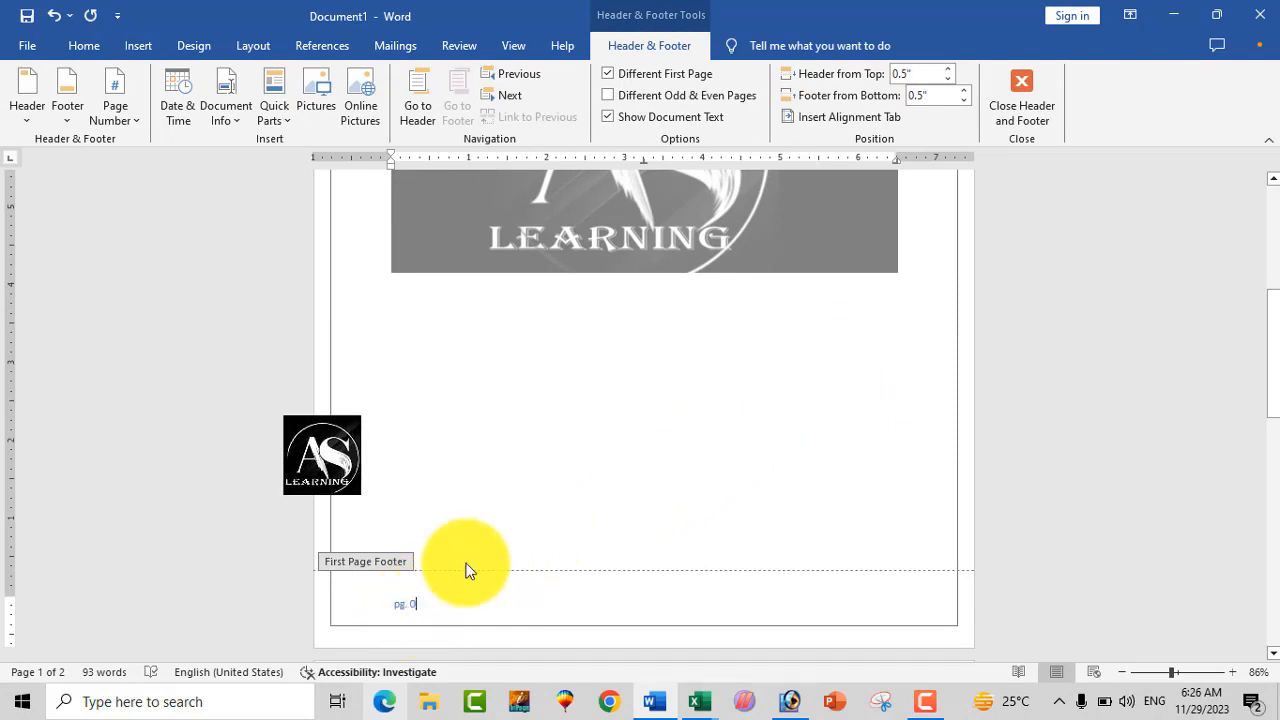
double_click(548, 402)
Look through the page number designs offered for the top of page, bottom of page and current position.
click(140, 46)
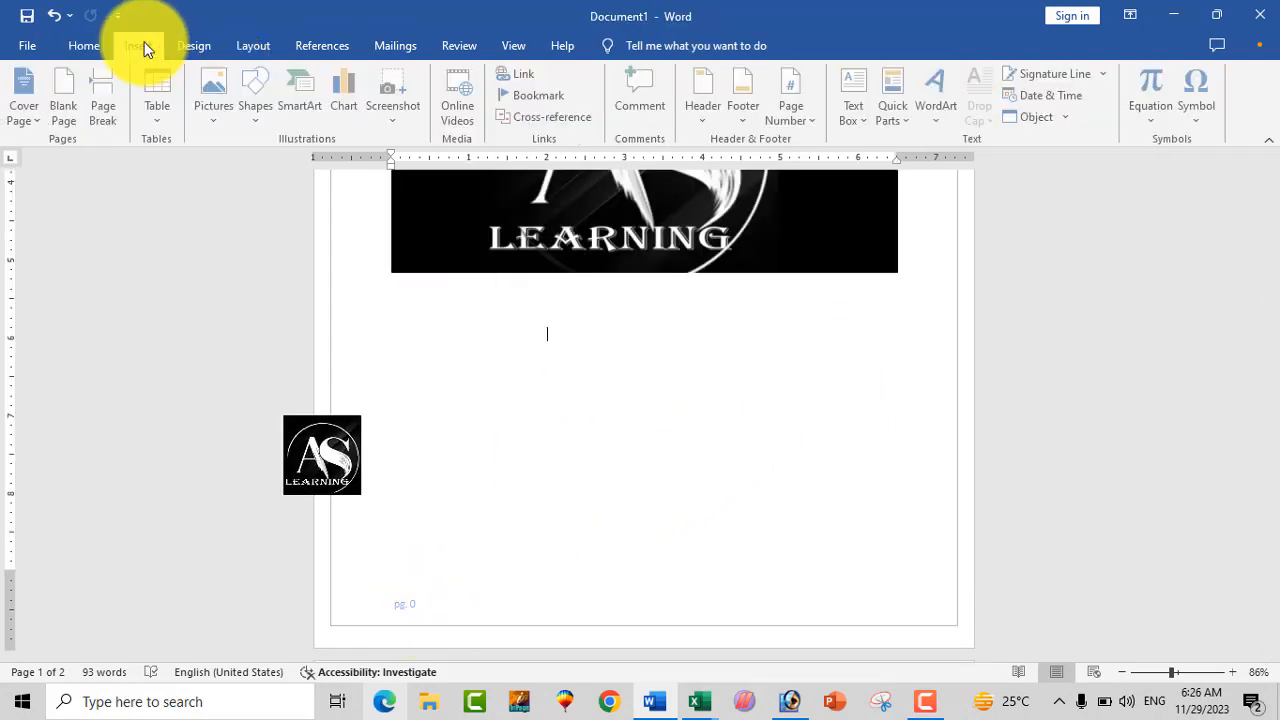
click(821, 116)
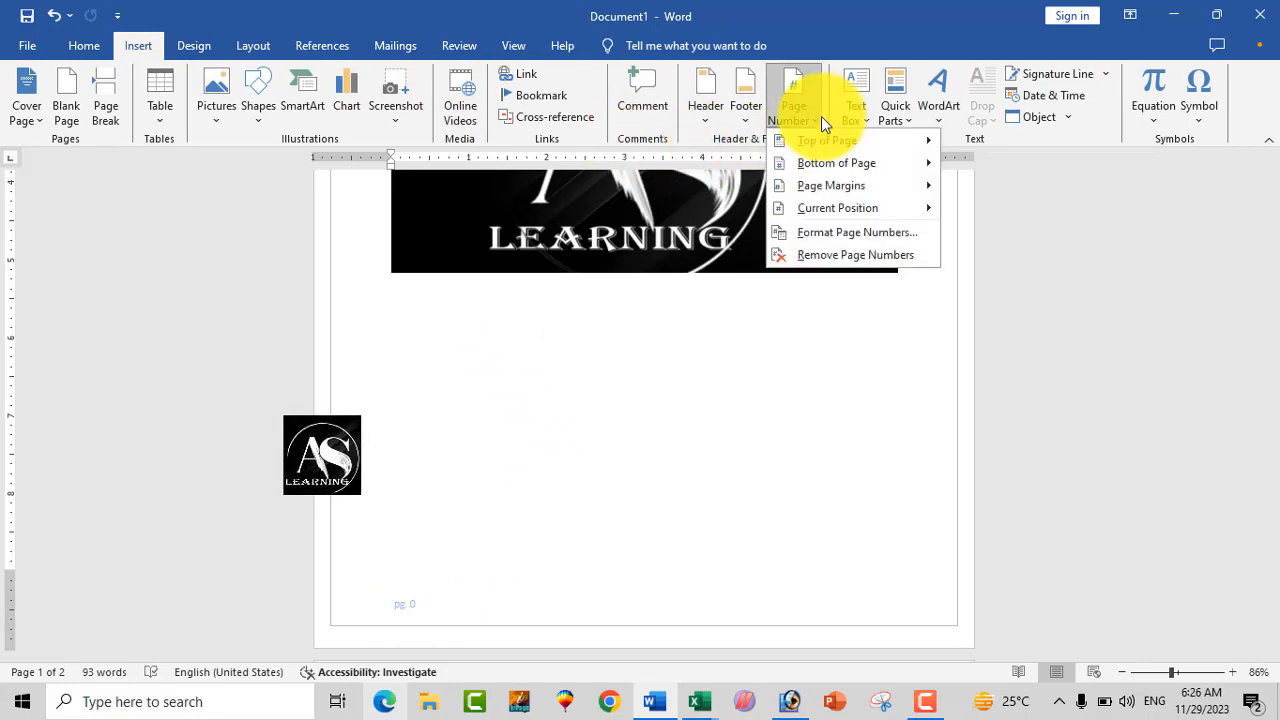
mouse_move(836, 141)
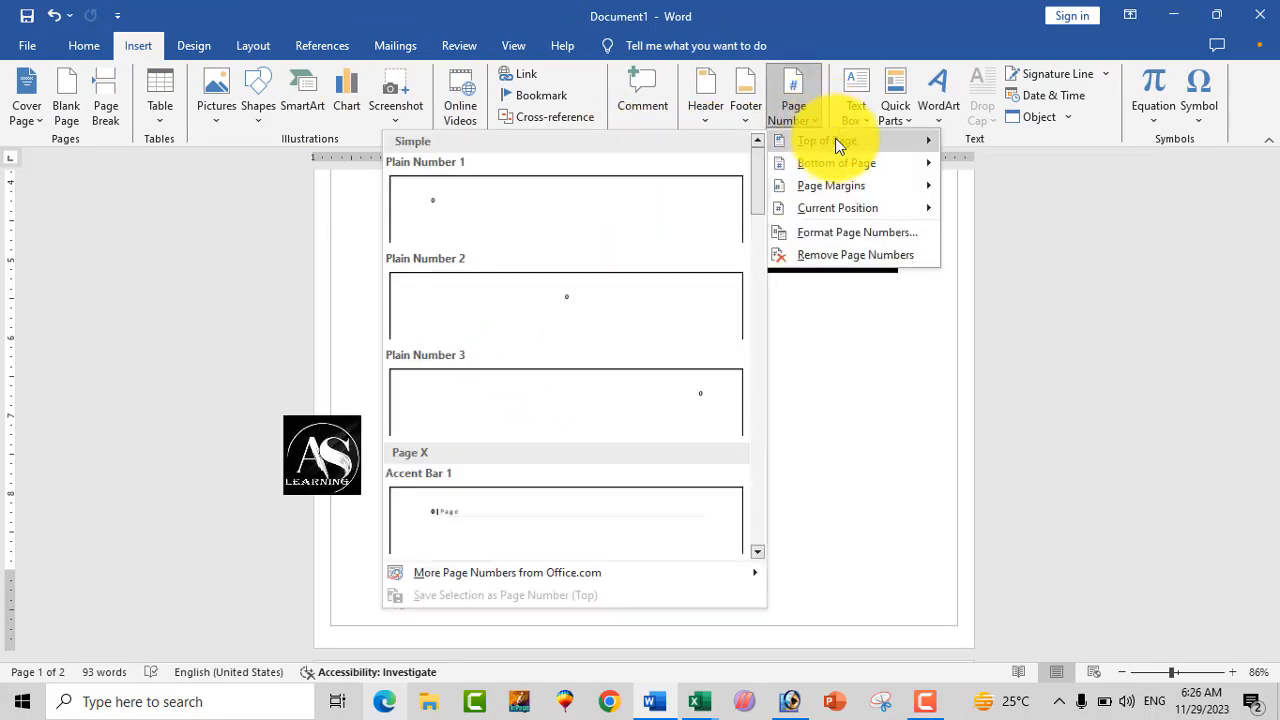
mouse_move(837, 165)
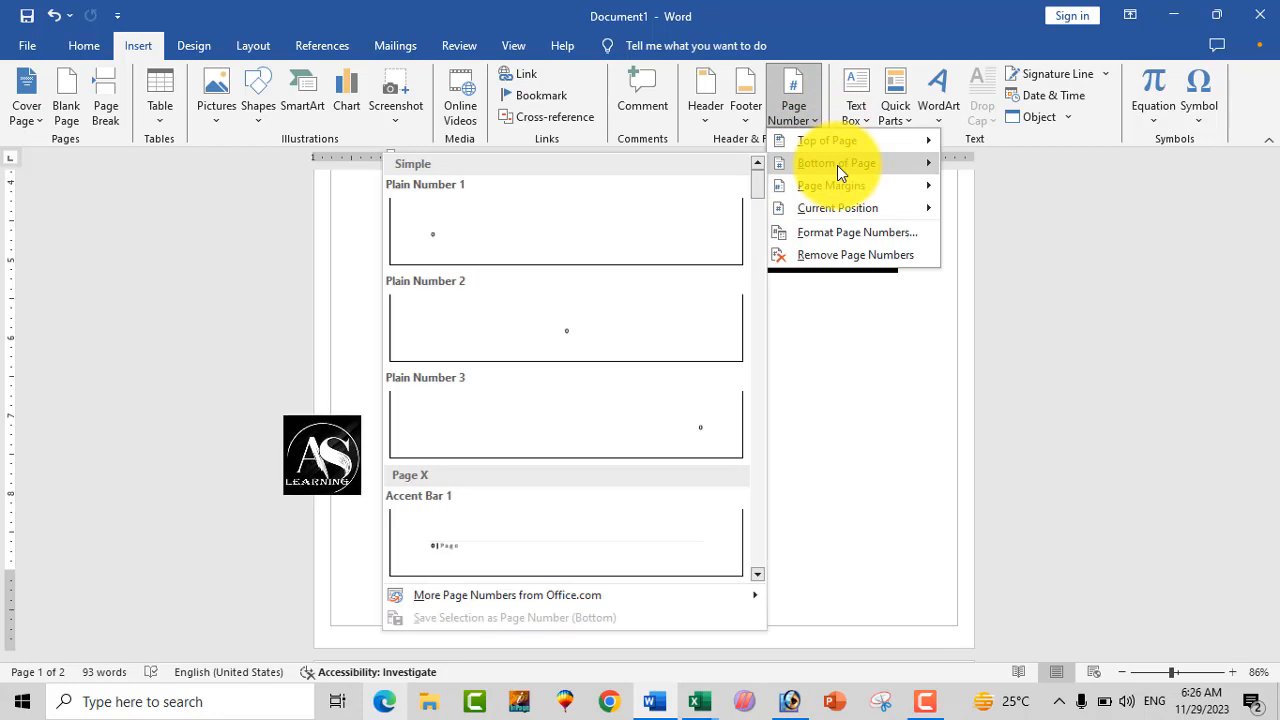
mouse_move(825, 199)
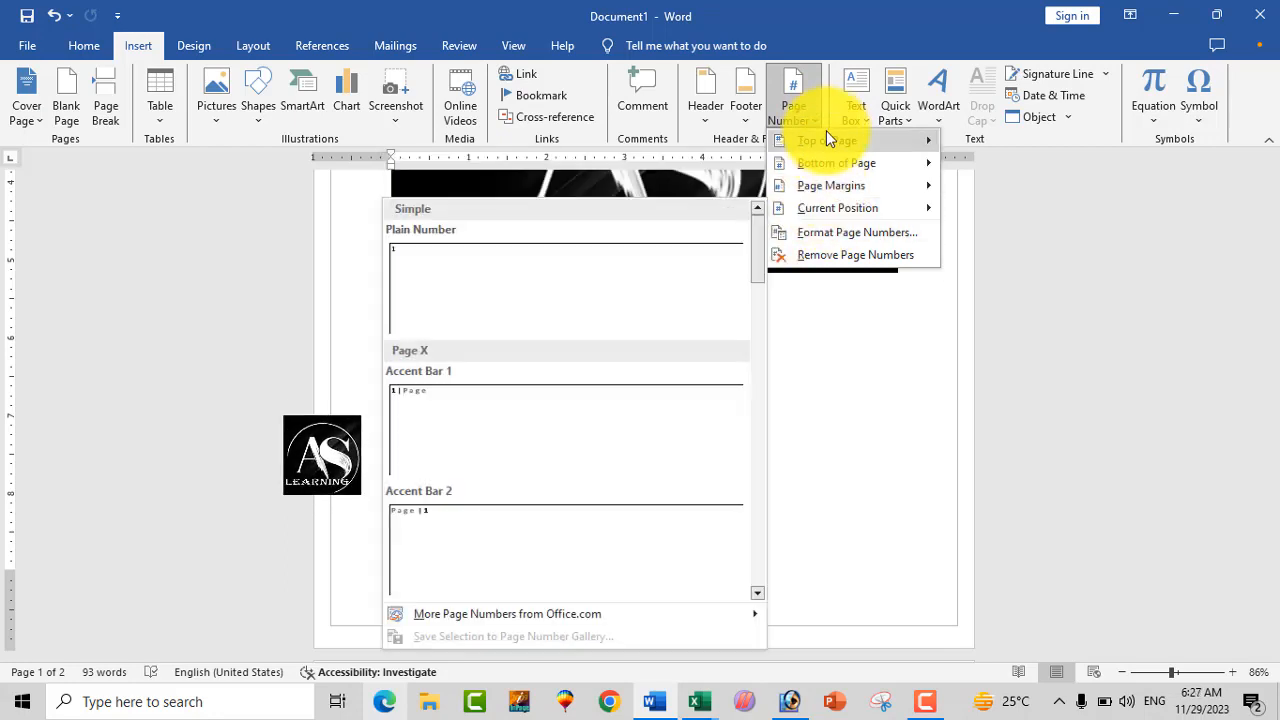
Look through the text insertion options, from text boxes and Quick Parts to WordArt styles and signature lines.
click(866, 116)
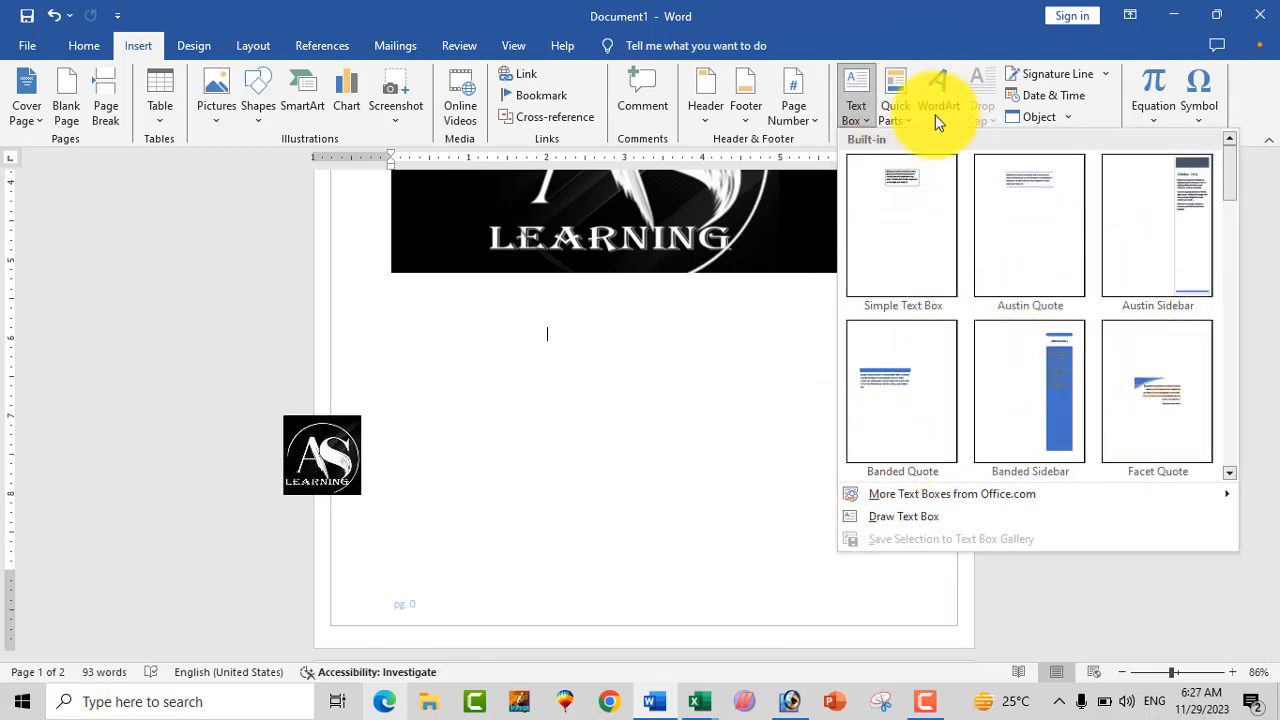
click(910, 122)
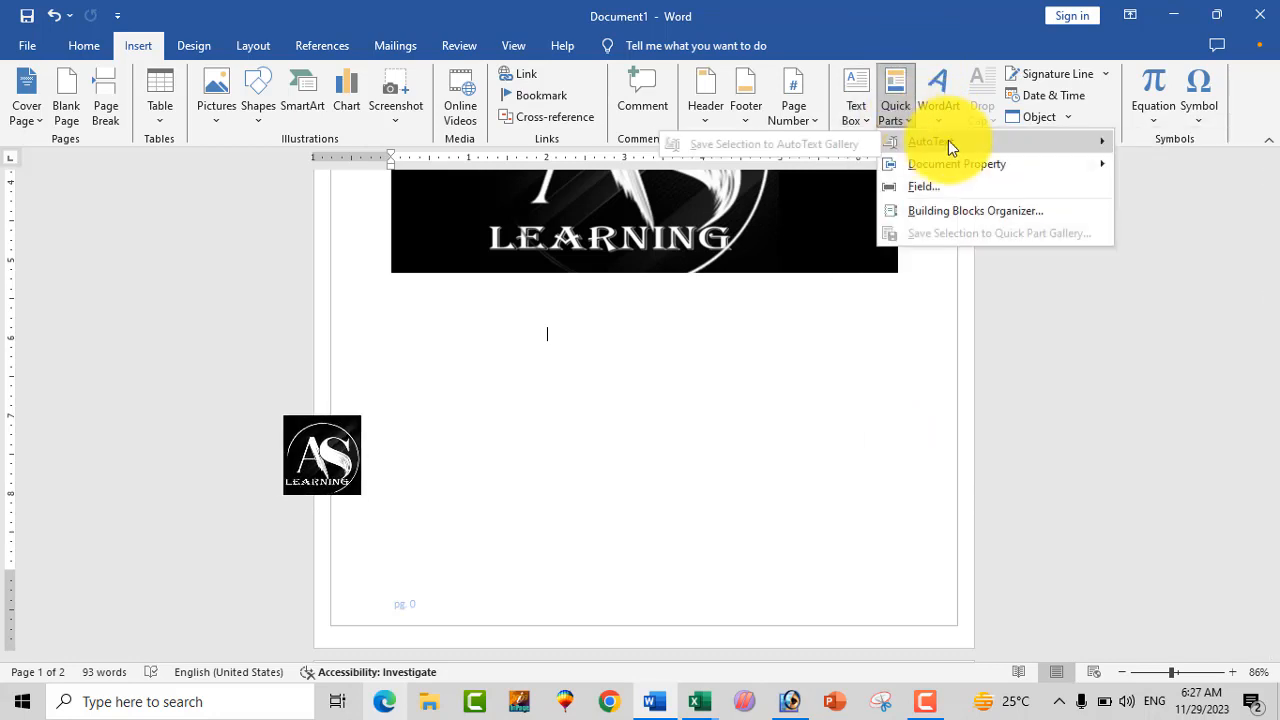
click(940, 118)
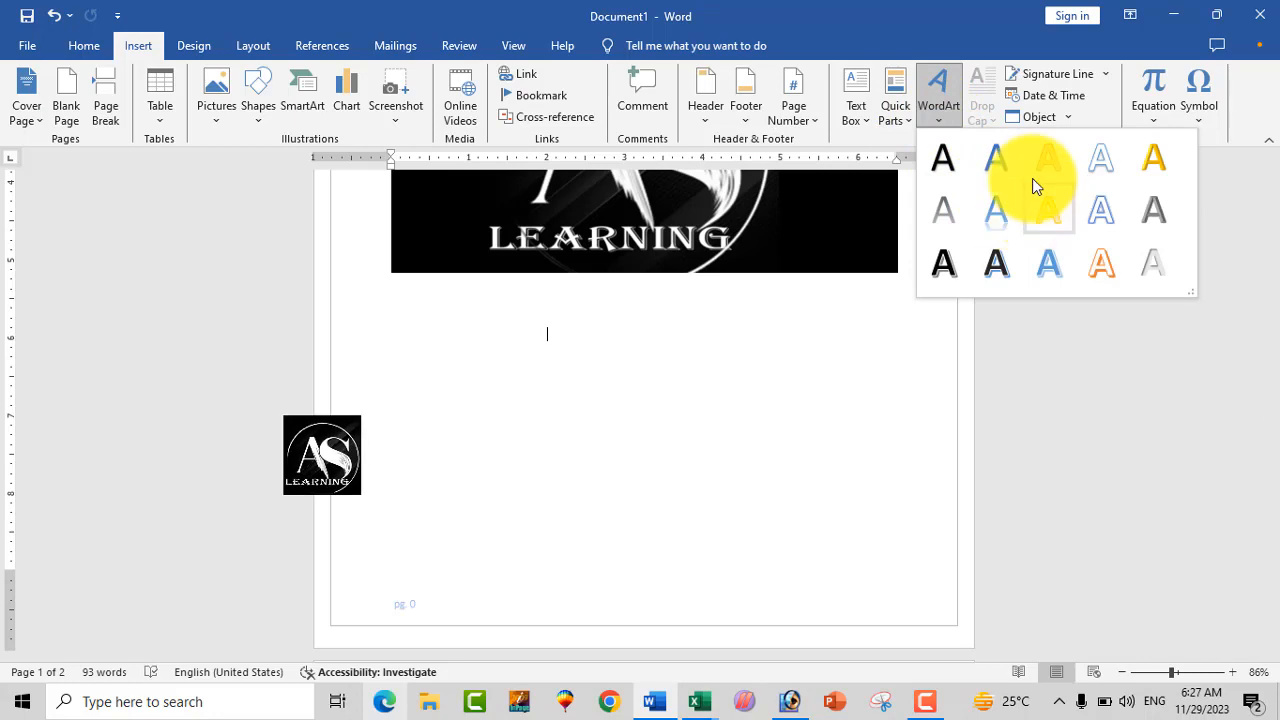
click(1106, 75)
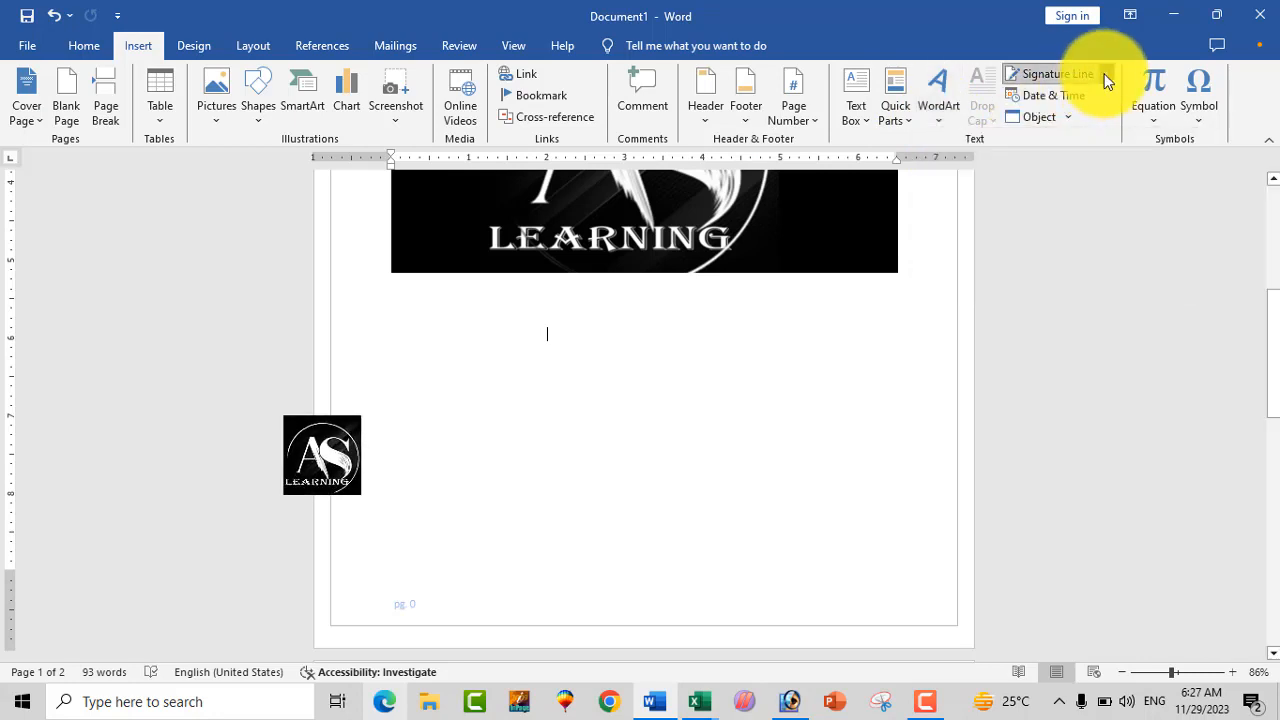
click(1087, 178)
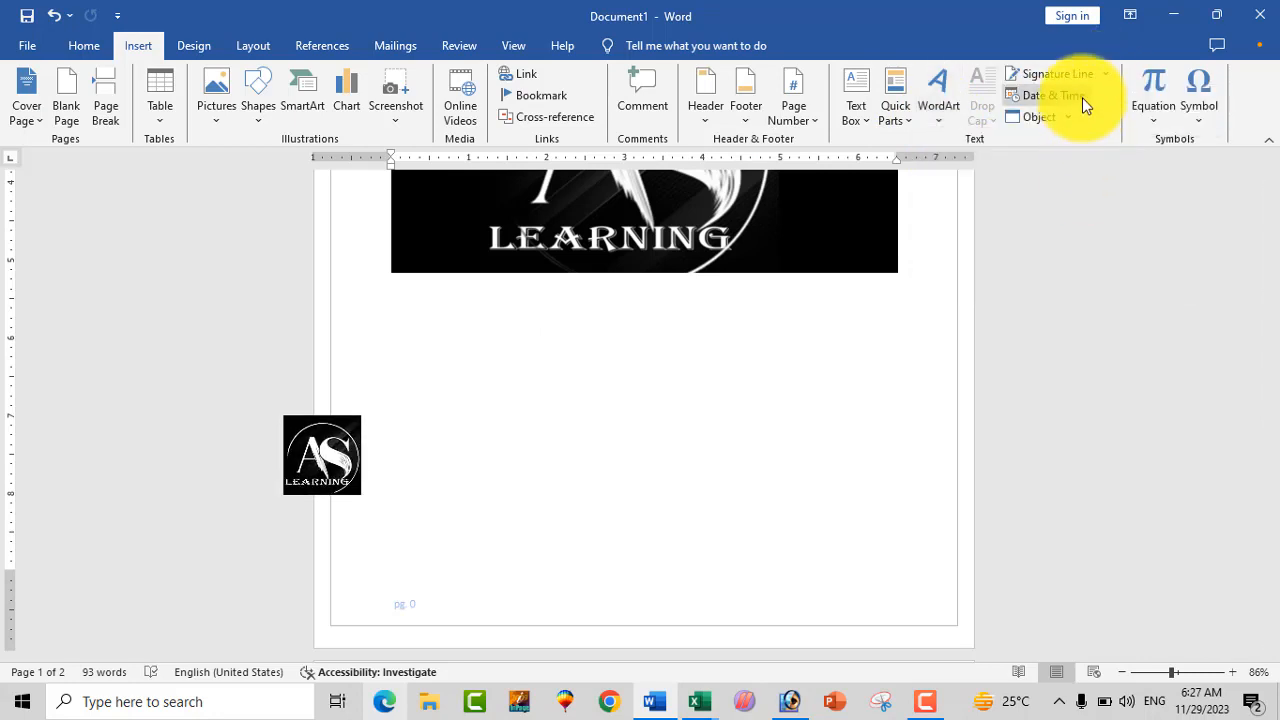
Insert the date at the cursor in the "Wednesday, November 29, 2023" format and check it on the second page.
click(1081, 97)
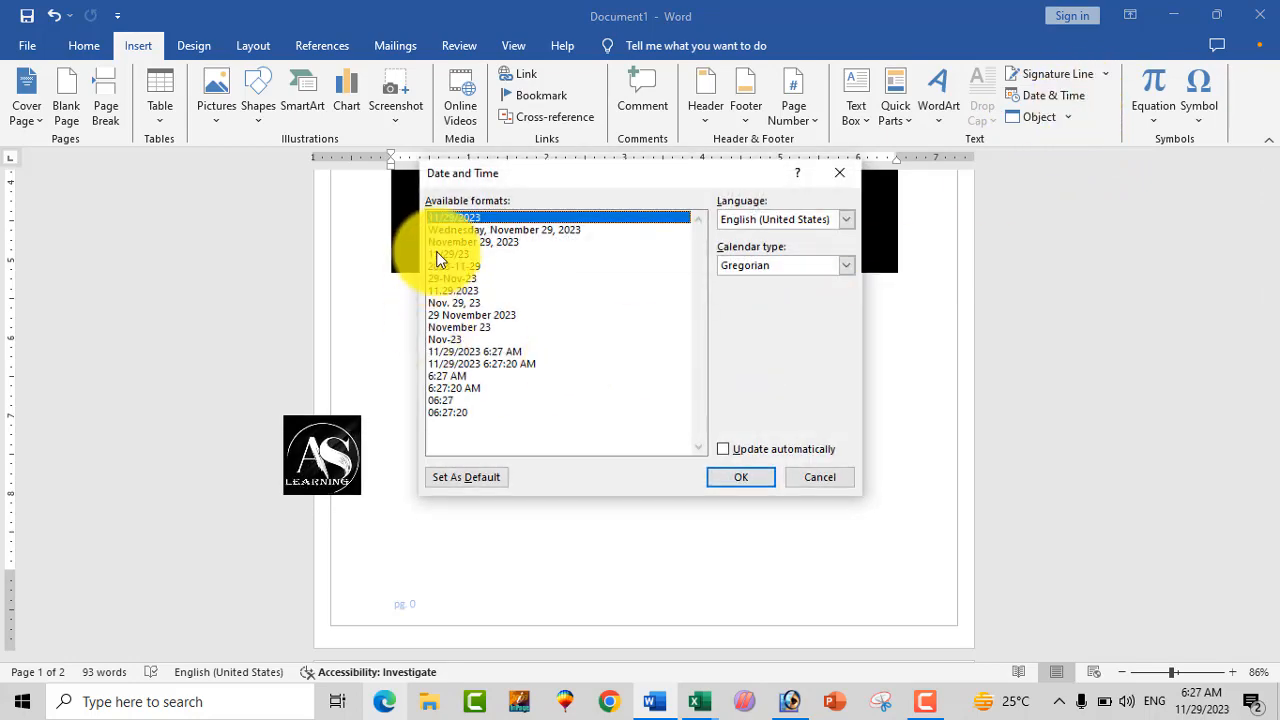
click(487, 230)
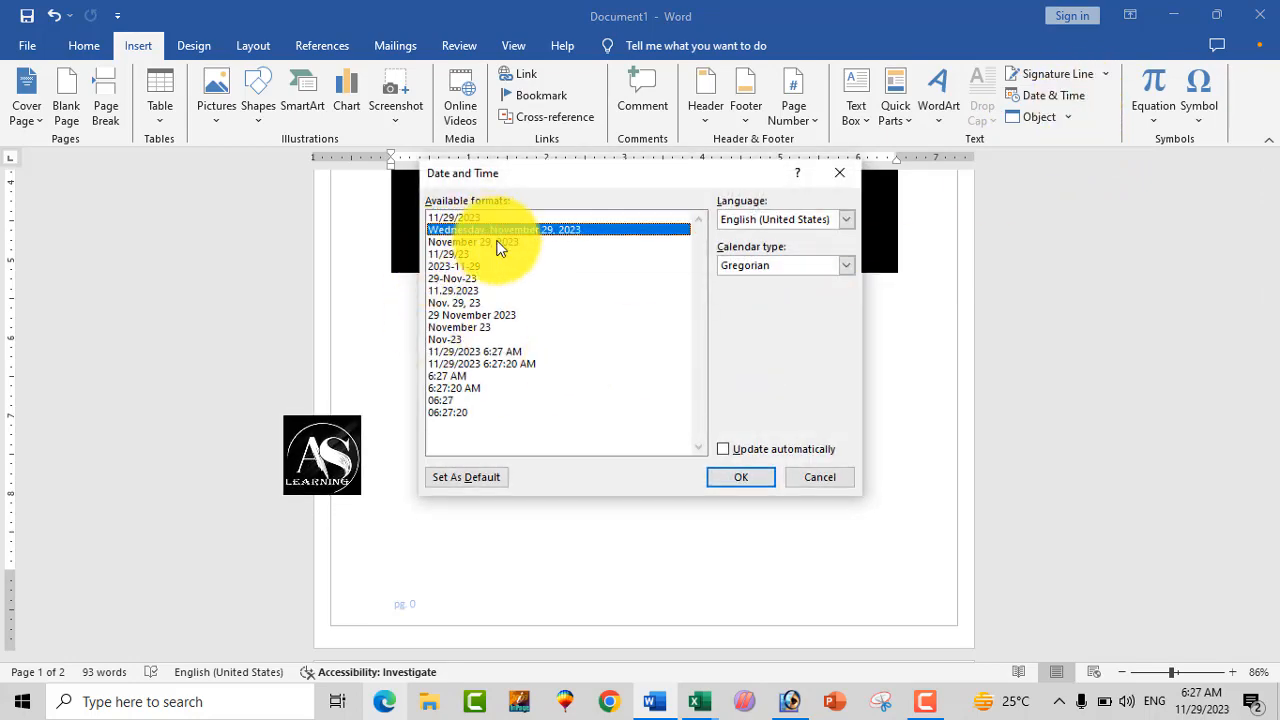
click(742, 480)
scroll(676, 354, up, 5)
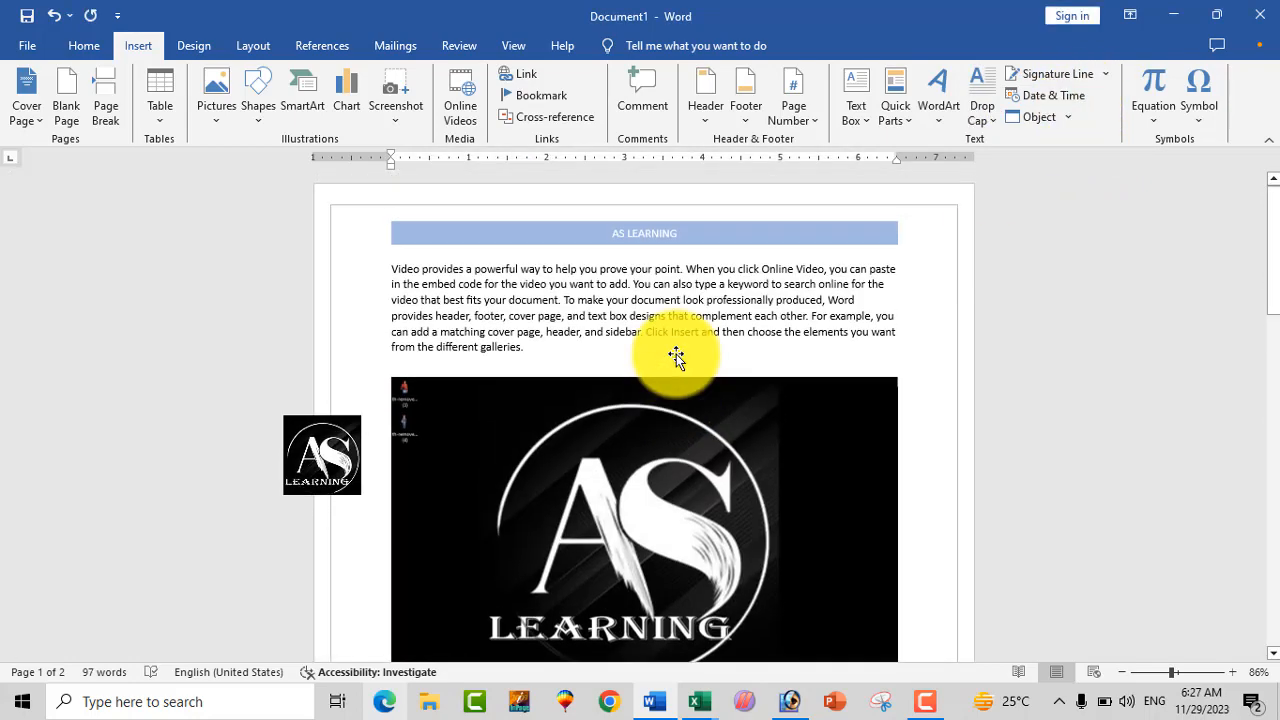
scroll(676, 354, down, 8)
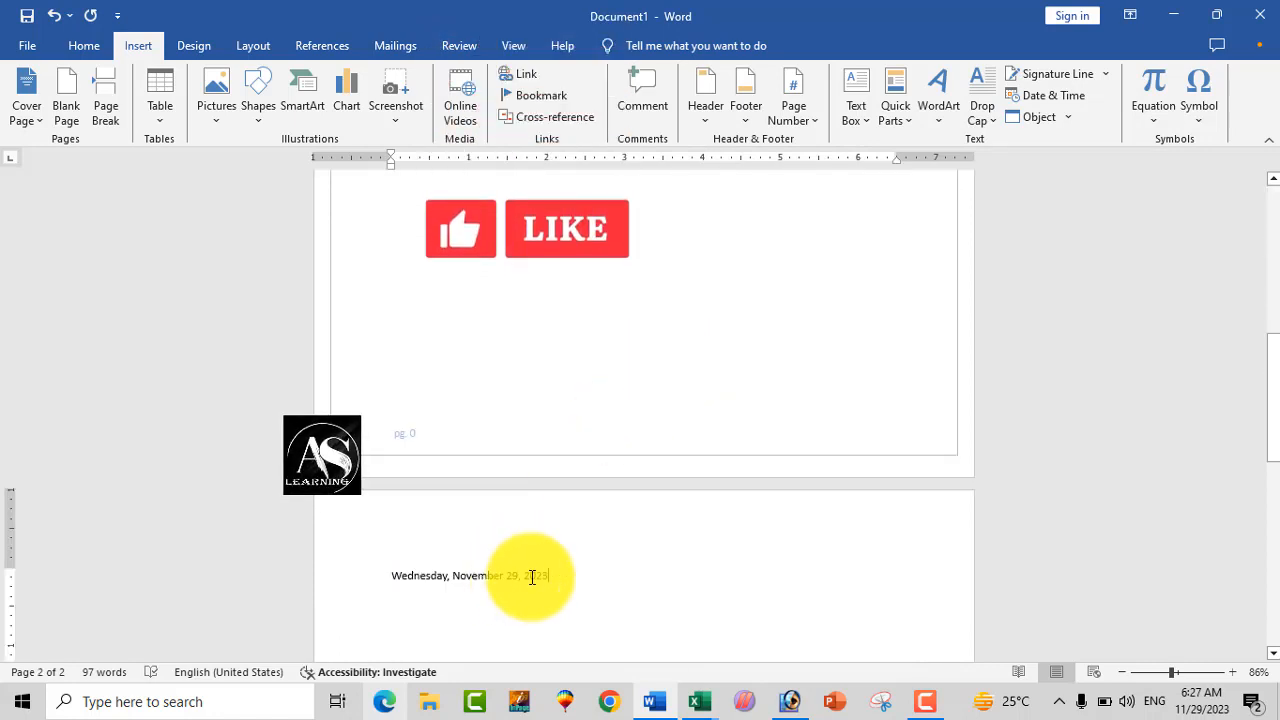
scroll(167, 282, up, 1)
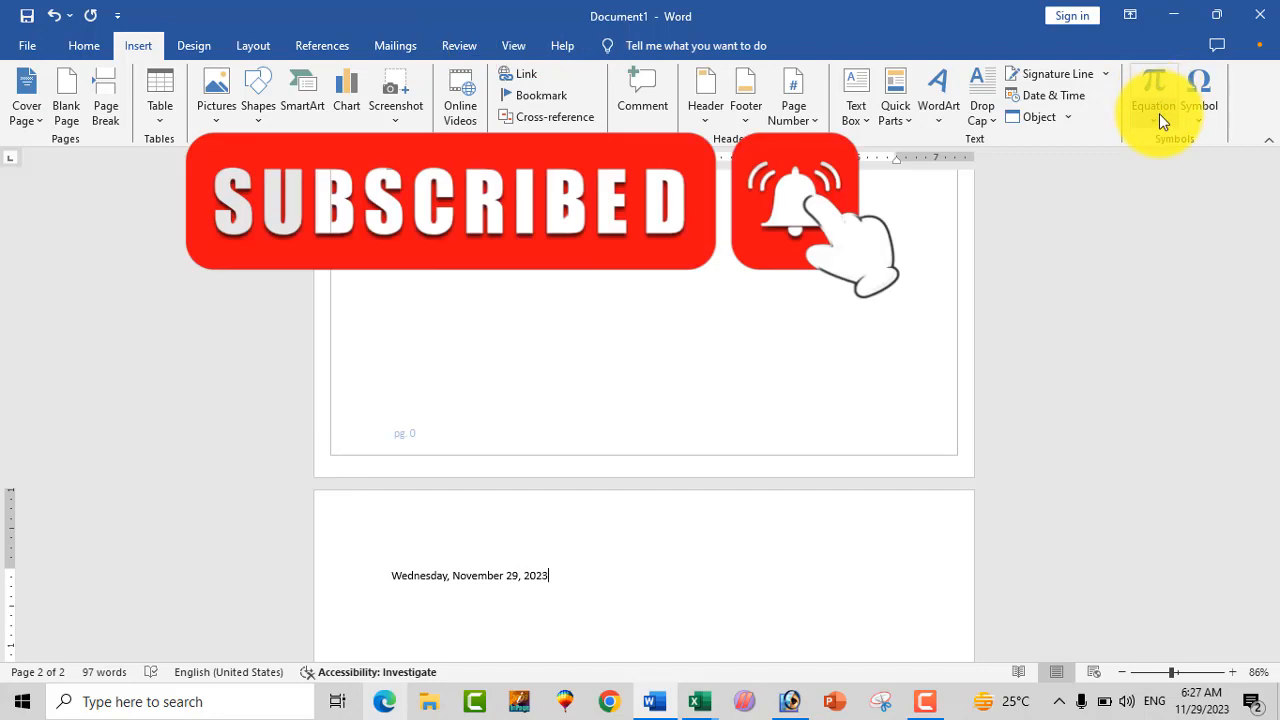
Look through the built-in equations and the full symbol set, including the Niagara Solid font's characters, without inserting any.
click(1159, 113)
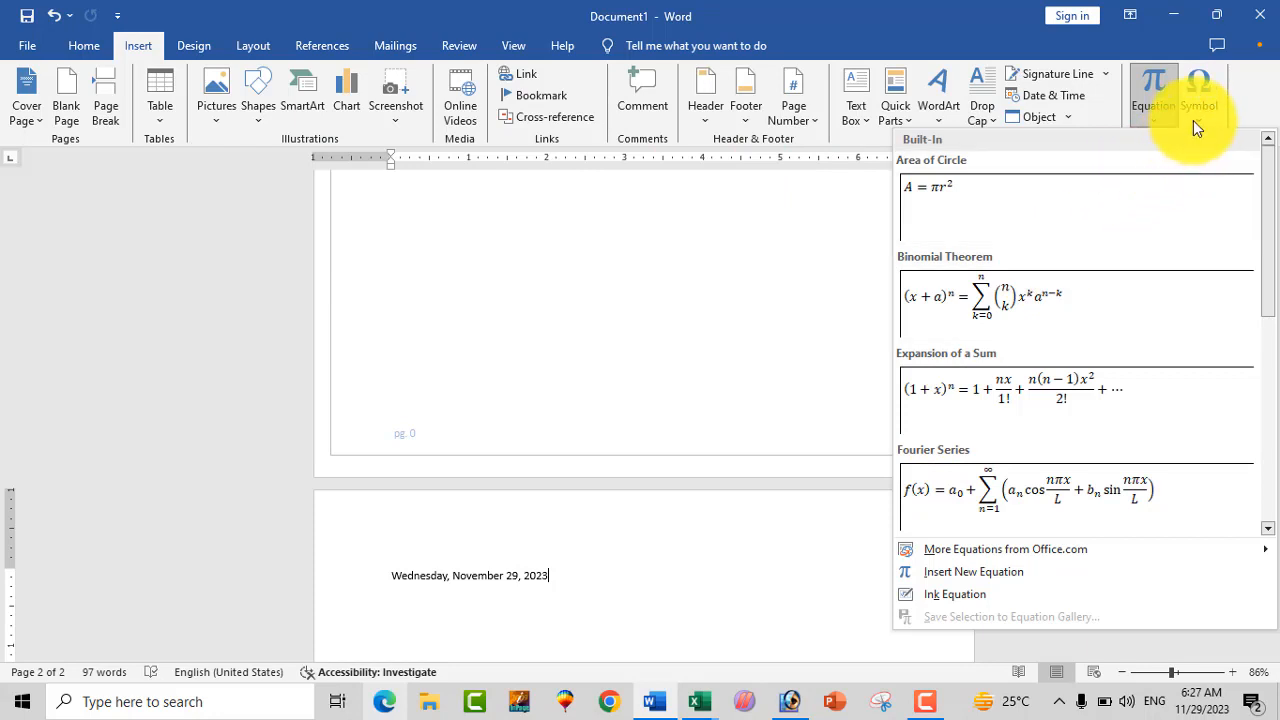
click(1197, 118)
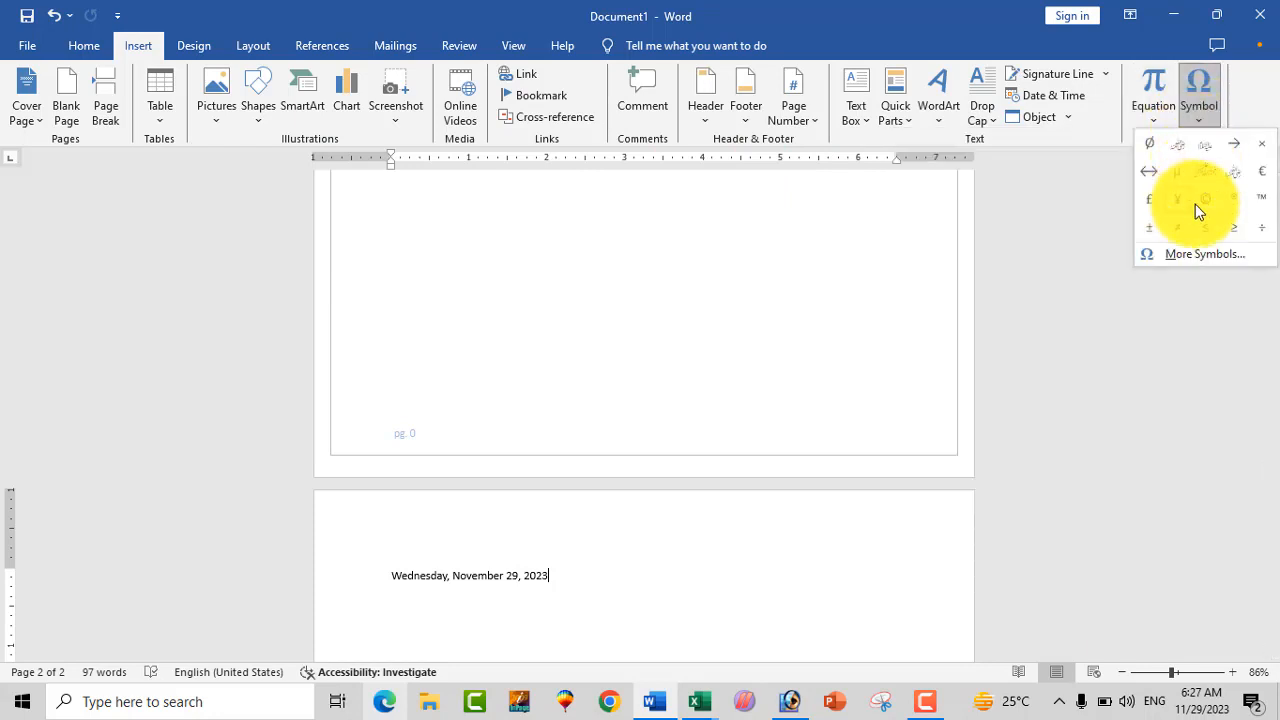
click(1202, 258)
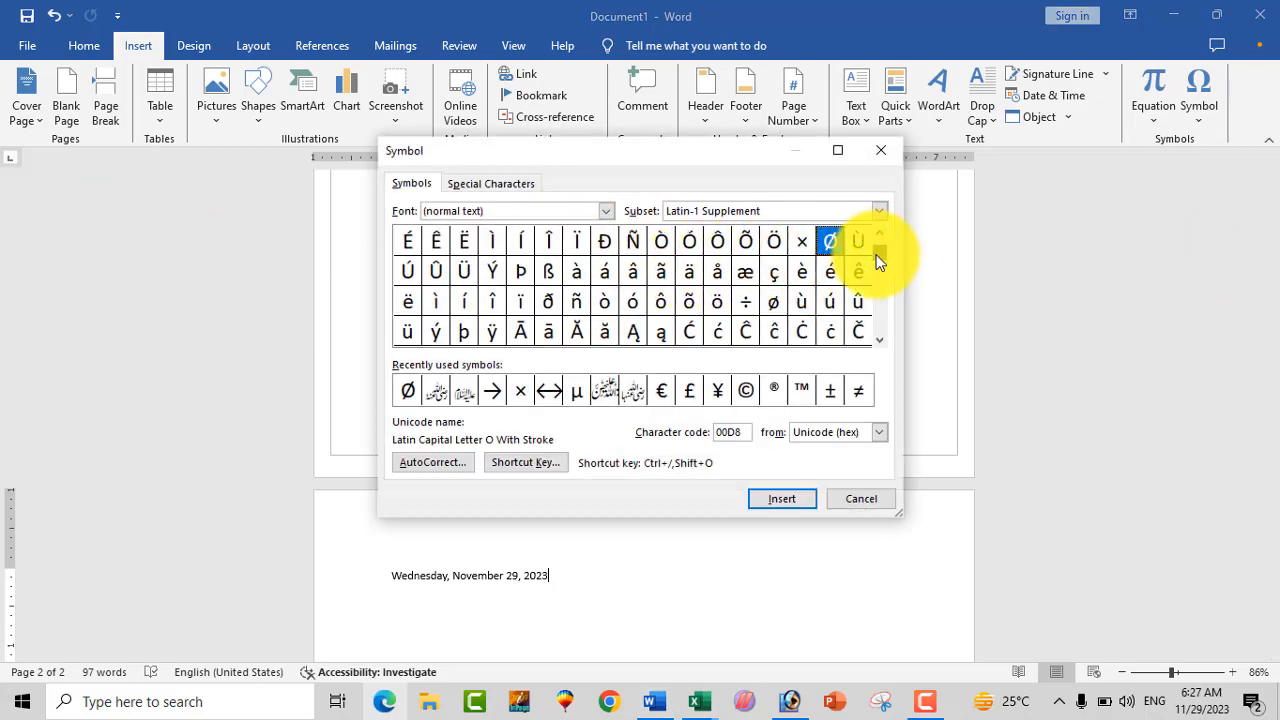
scroll(880, 277, down, 15)
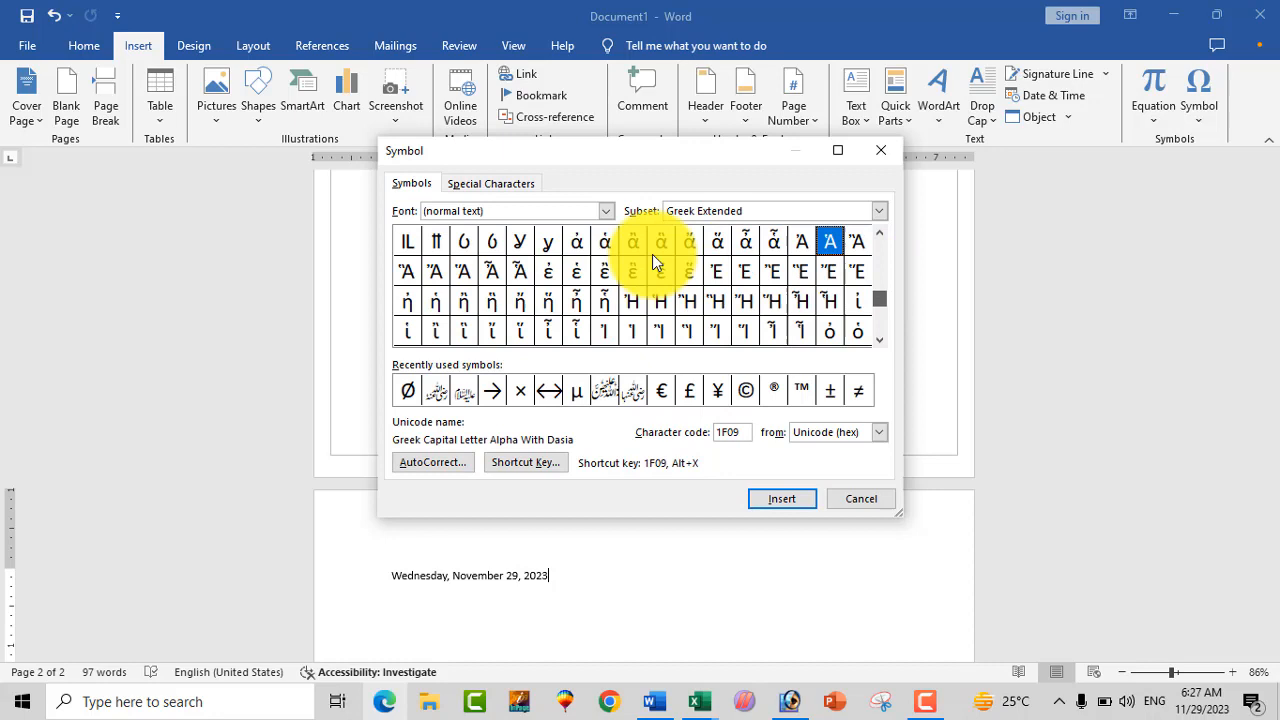
click(606, 211)
drag(608, 241, 608, 265)
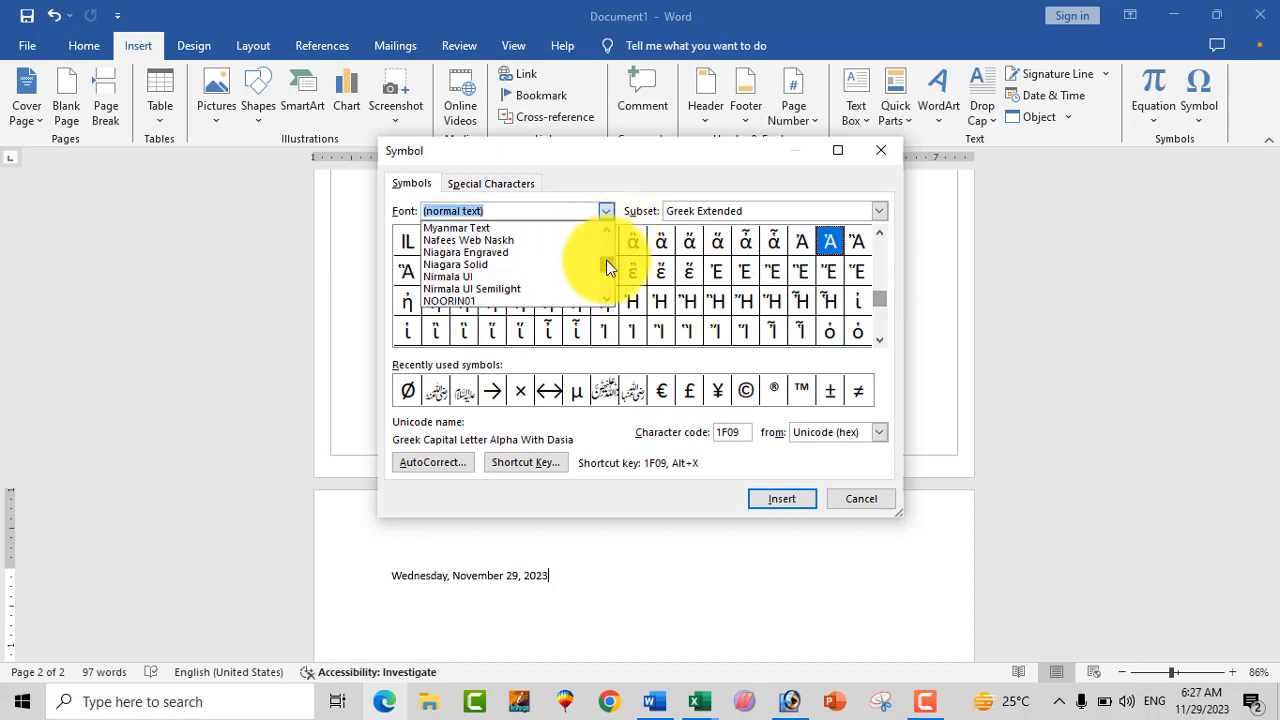
click(539, 263)
click(880, 285)
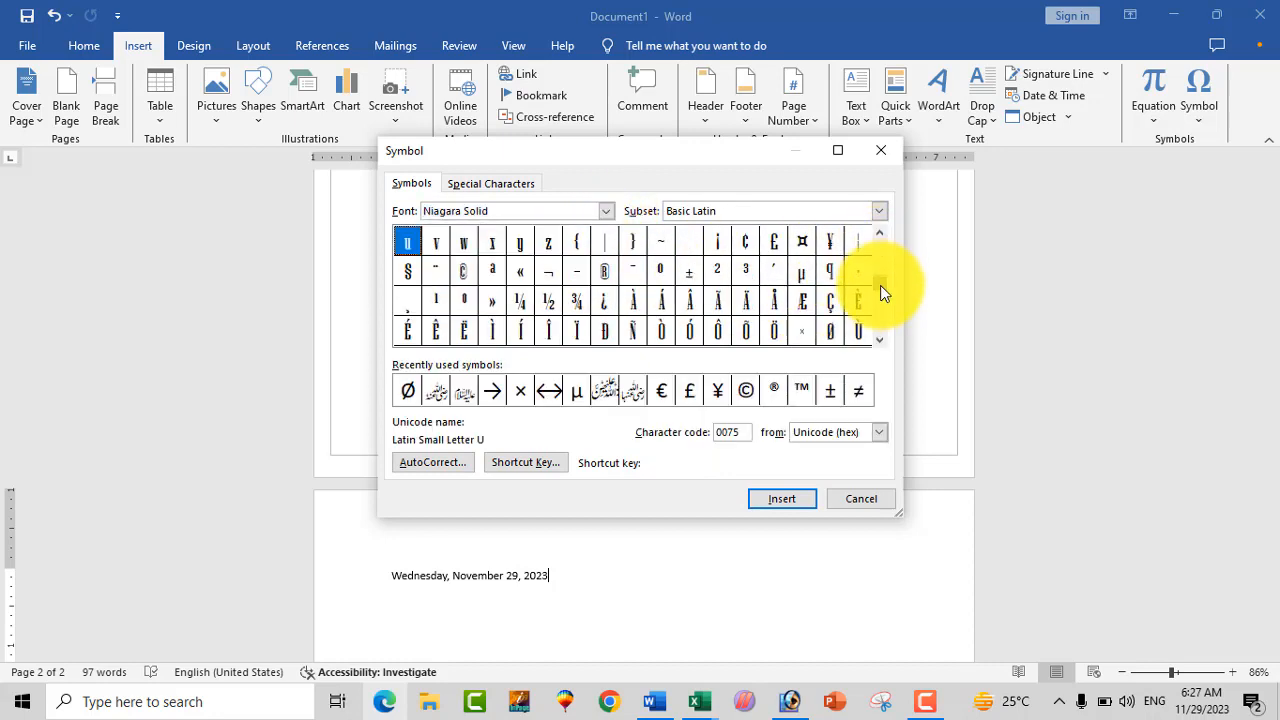
click(855, 498)
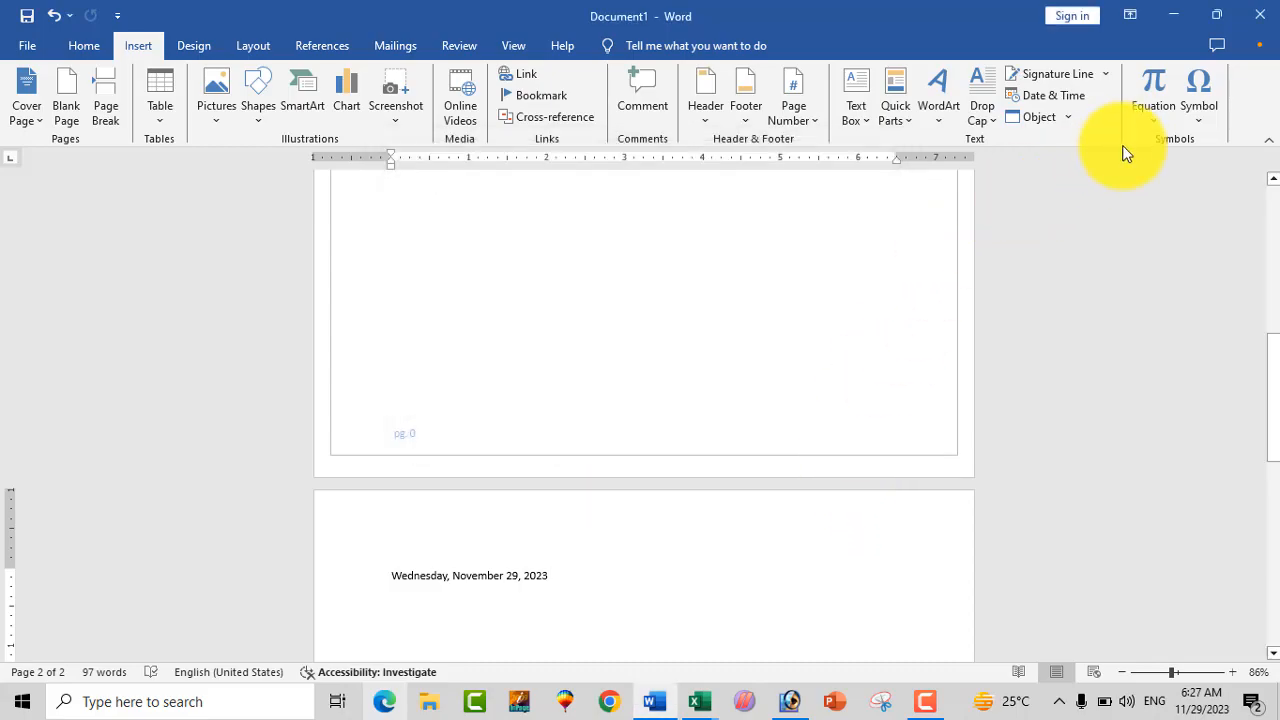